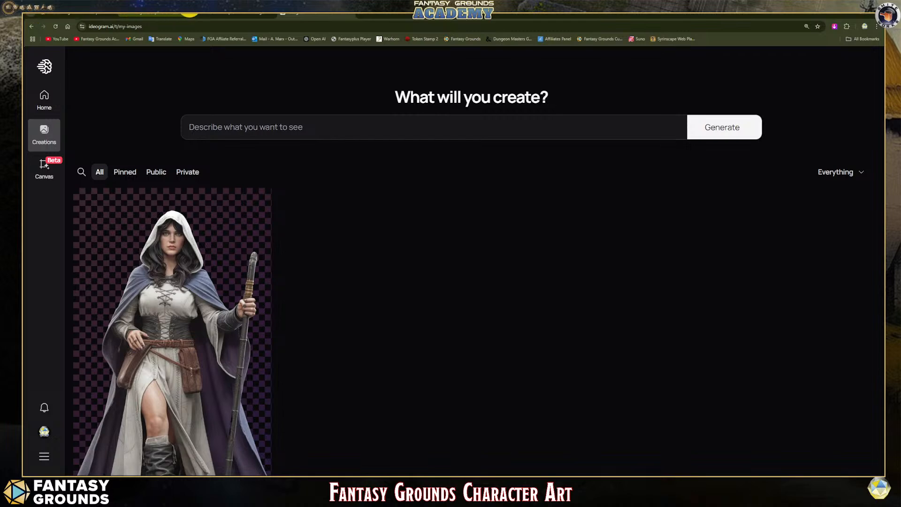
- Look briefly at the Forge shop page, switch to Fantasy Grounds and open the Wizard class's Illusionist page in the Player's Handbook
{"action": "left_click", "coordinate": [167, 12]}
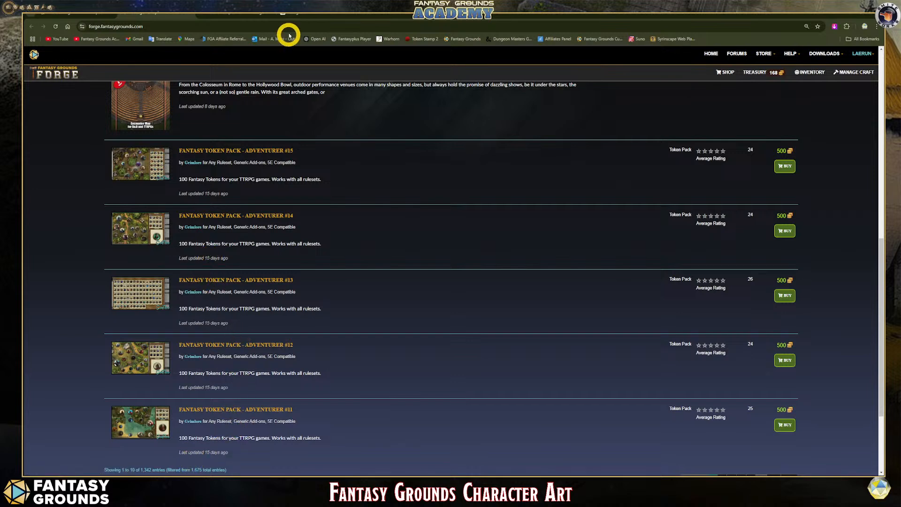
{"action": "mouse_move", "coordinate": [293, 18]}
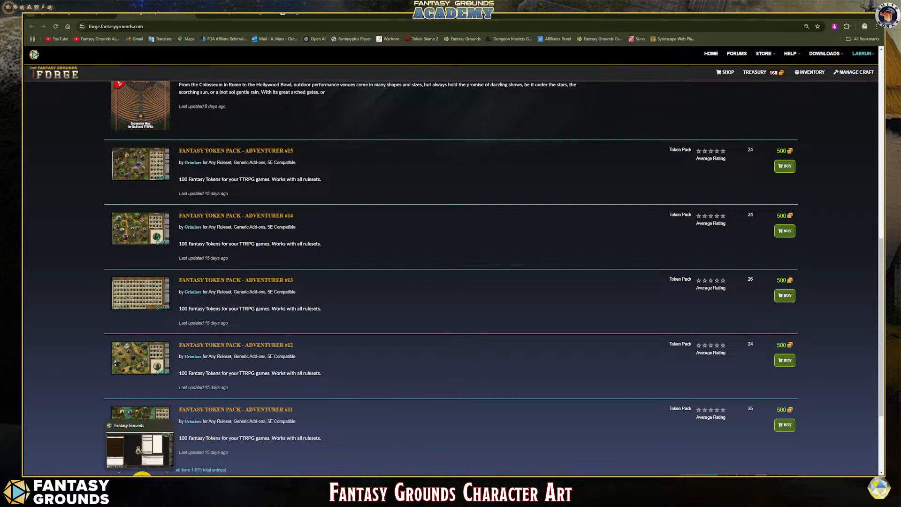
{"action": "left_click", "coordinate": [145, 485]}
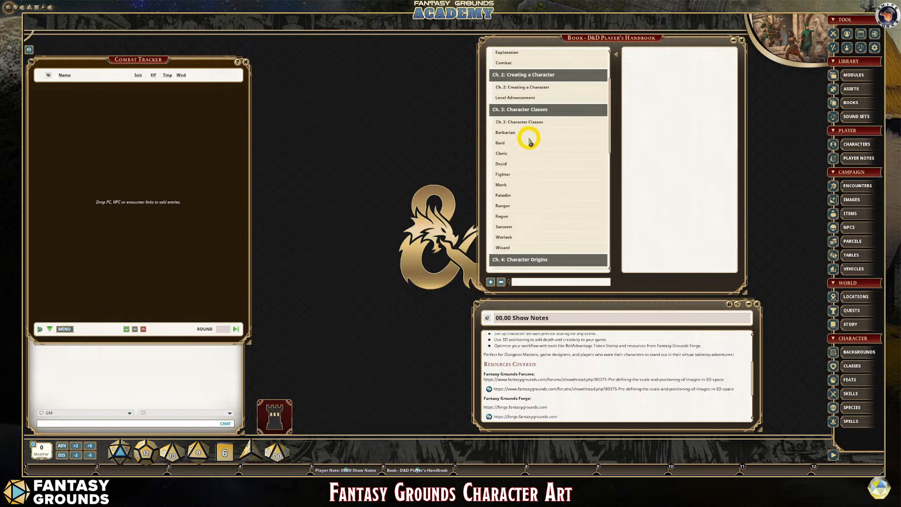
{"action": "scroll", "coordinate": [506, 141], "scroll_direction": "down", "scroll_amount": 1}
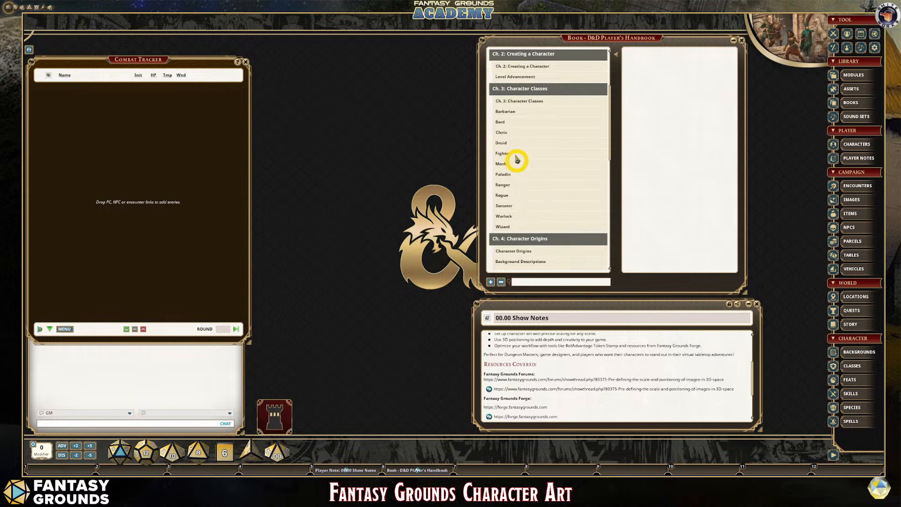
{"action": "left_click", "coordinate": [504, 227]}
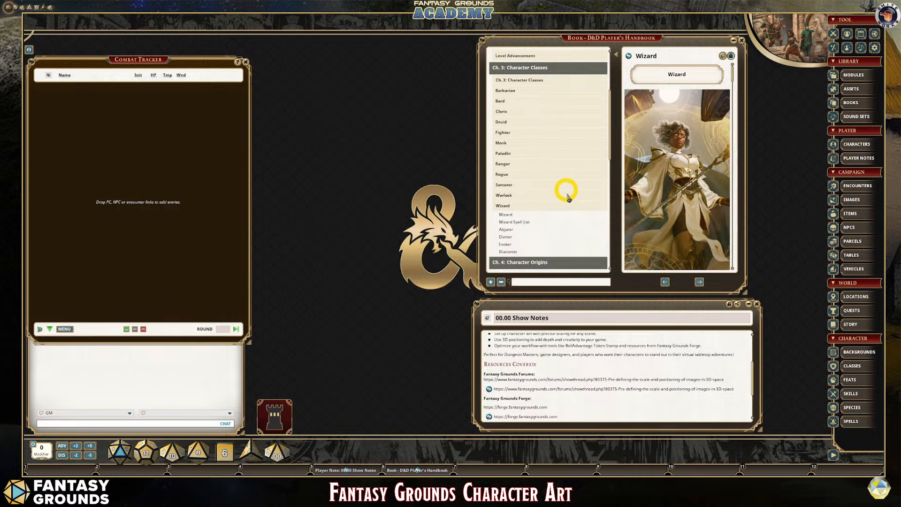
{"action": "left_click", "coordinate": [509, 251]}
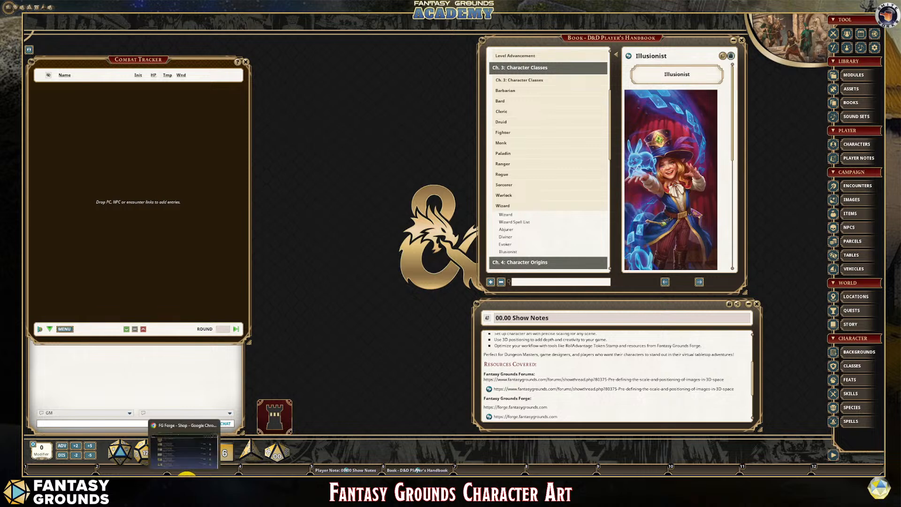
- Switch to the Fantasy Grounds Forge shop in the browser and look through the Fantasy Token Pack listings
{"action": "left_click", "coordinate": [187, 474]}
{"action": "scroll", "coordinate": [231, 318], "scroll_direction": "up", "scroll_amount": 3}
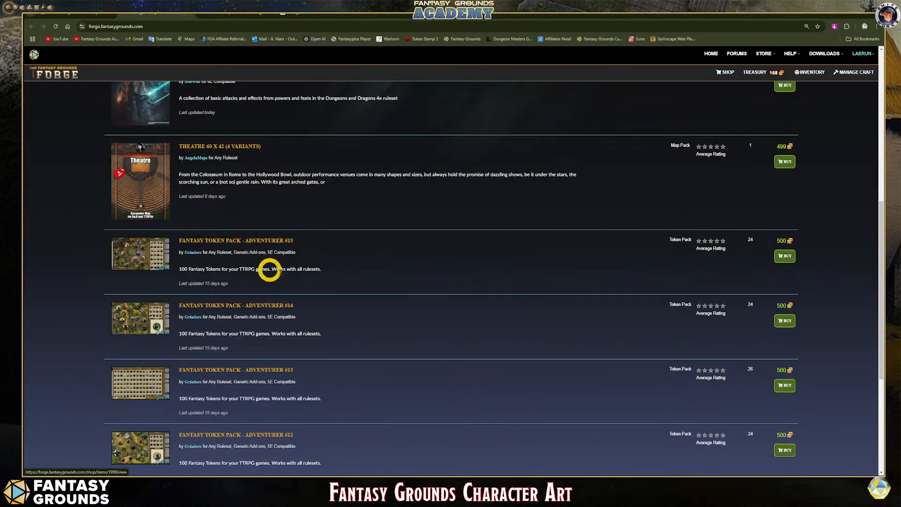
{"action": "scroll", "coordinate": [311, 304], "scroll_direction": "down", "scroll_amount": 1}
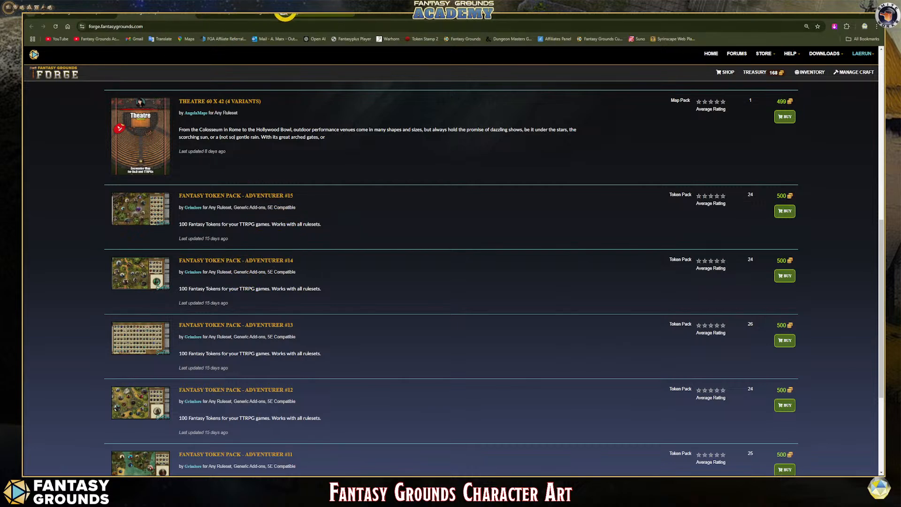
- Switch to the Ideogram creations page and look through the generated hooded elf, armored dwarf and evil knight images
{"action": "left_click", "coordinate": [265, 12]}
{"action": "scroll", "coordinate": [312, 234], "scroll_direction": "down", "scroll_amount": 5}
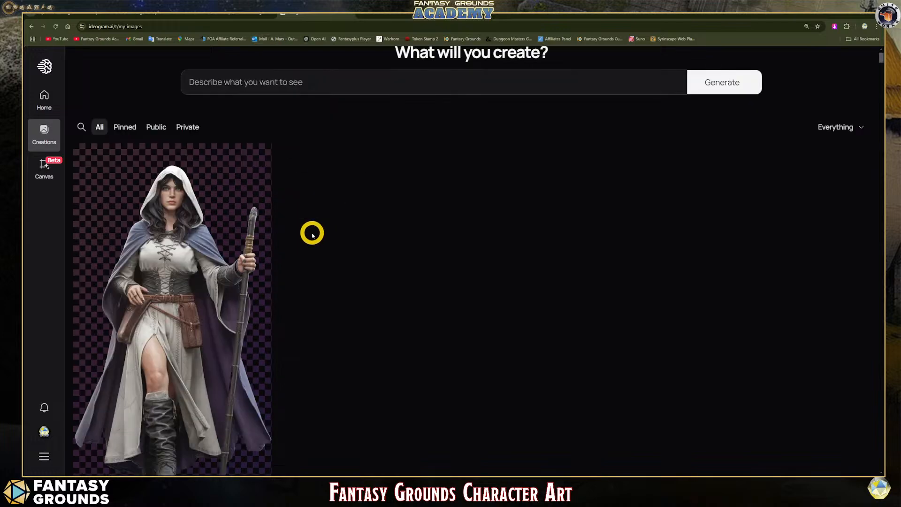
{"action": "scroll", "coordinate": [311, 237], "scroll_direction": "down", "scroll_amount": 8}
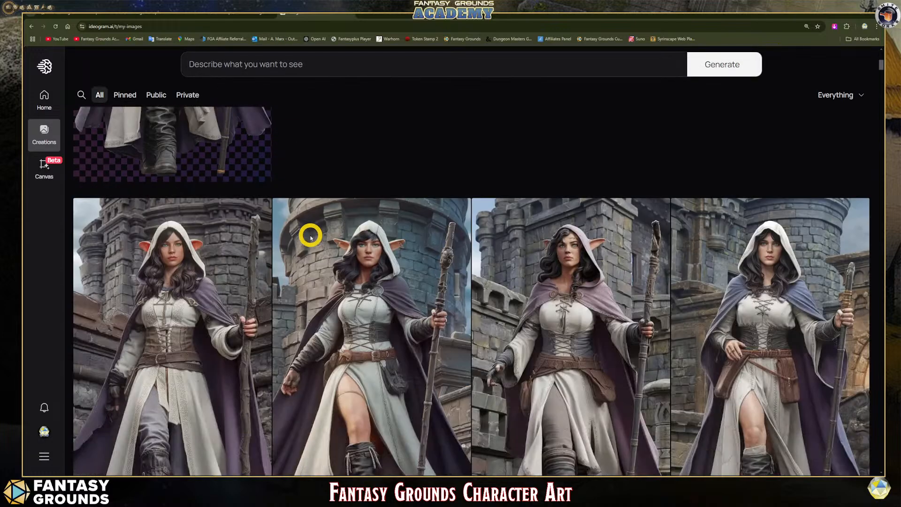
{"action": "scroll", "coordinate": [310, 238], "scroll_direction": "down", "scroll_amount": 10}
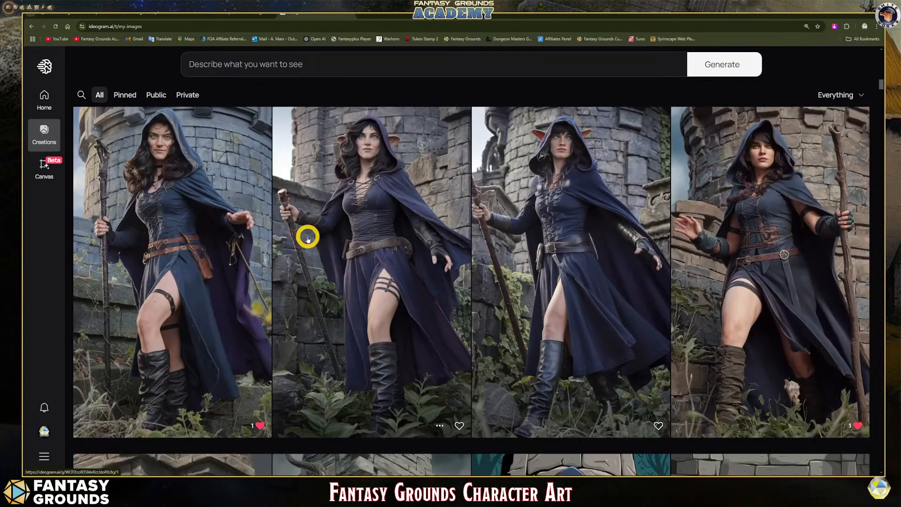
{"action": "scroll", "coordinate": [307, 238], "scroll_direction": "down", "scroll_amount": 7}
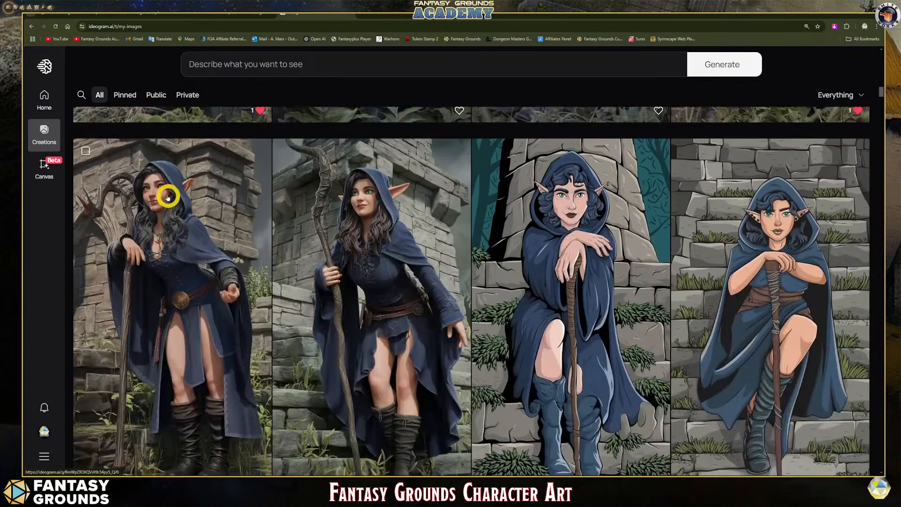
{"action": "scroll", "coordinate": [323, 239], "scroll_direction": "down", "scroll_amount": 7}
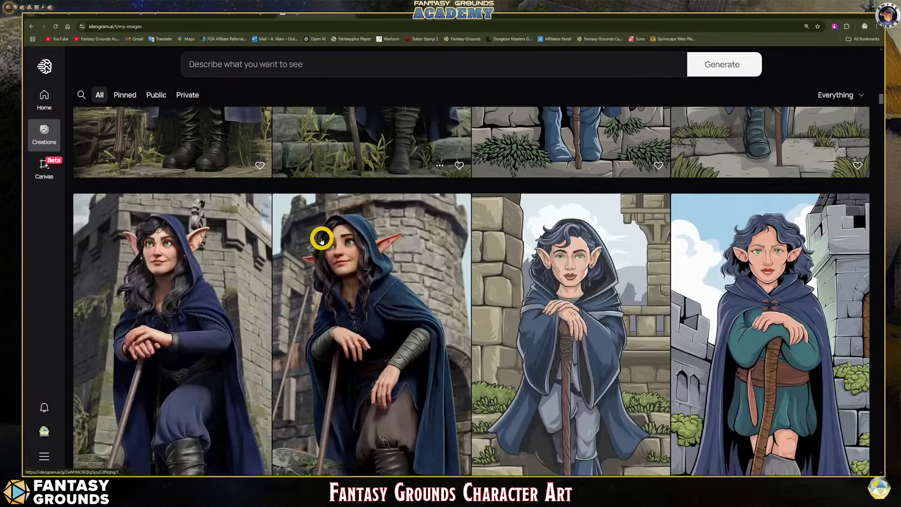
{"action": "scroll", "coordinate": [321, 239], "scroll_direction": "down", "scroll_amount": 9}
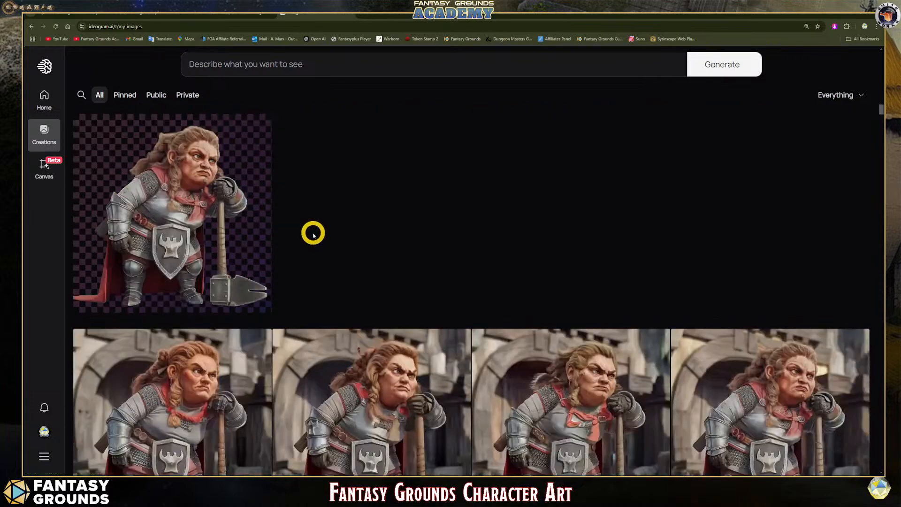
{"action": "scroll", "coordinate": [314, 235], "scroll_direction": "down", "scroll_amount": 10}
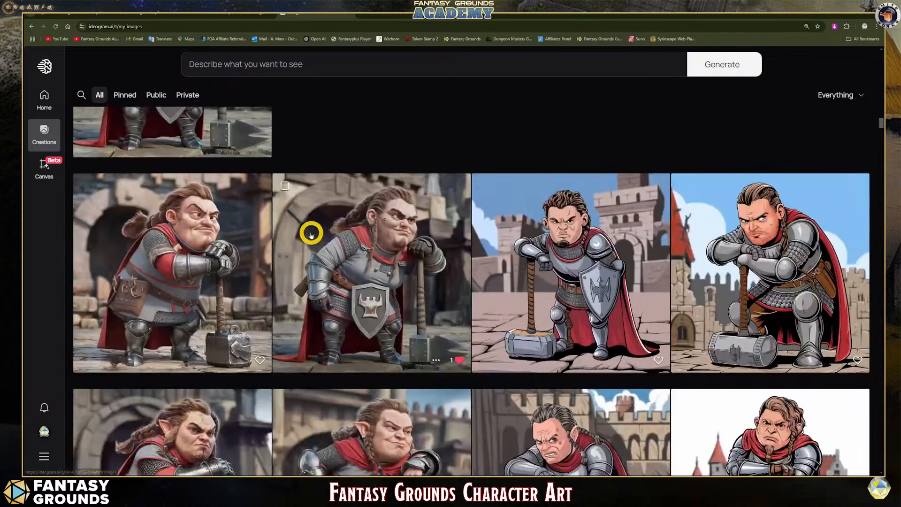
{"action": "scroll", "coordinate": [311, 233], "scroll_direction": "down", "scroll_amount": 10}
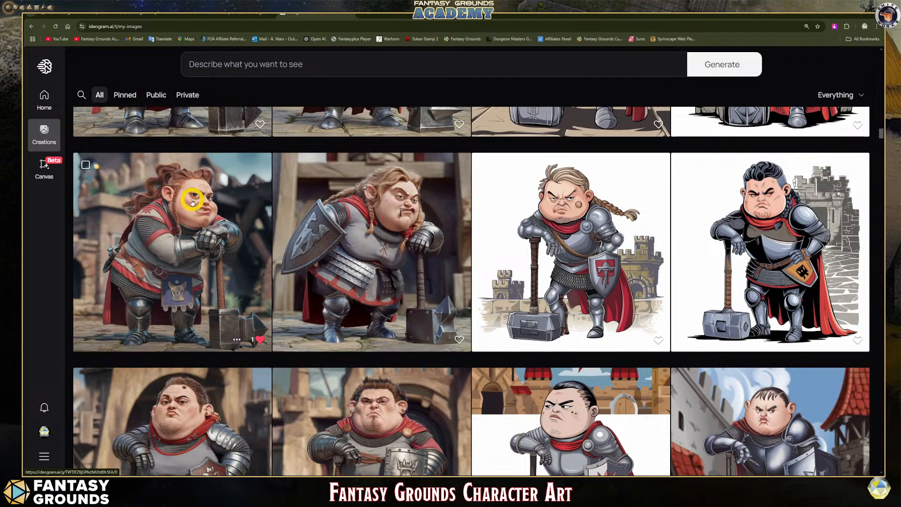
{"action": "scroll", "coordinate": [213, 261], "scroll_direction": "down", "scroll_amount": 8}
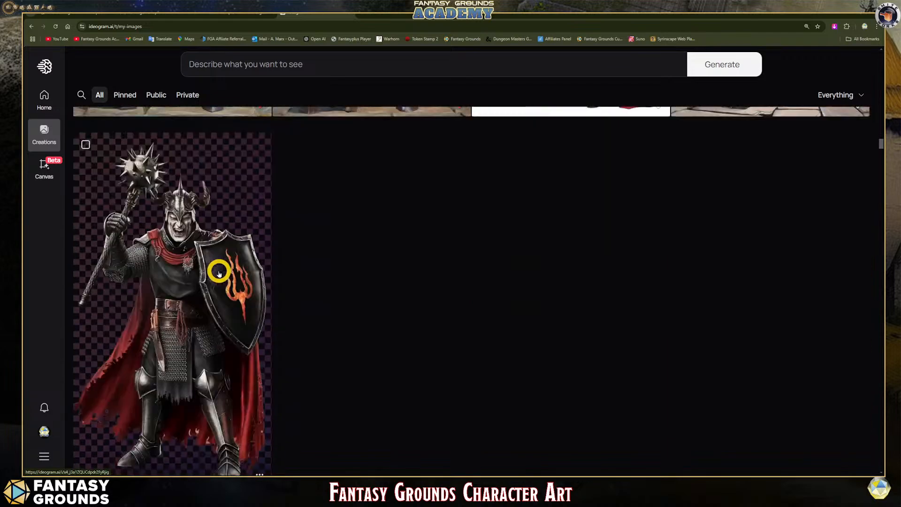
{"action": "scroll", "coordinate": [218, 272], "scroll_direction": "down", "scroll_amount": 10}
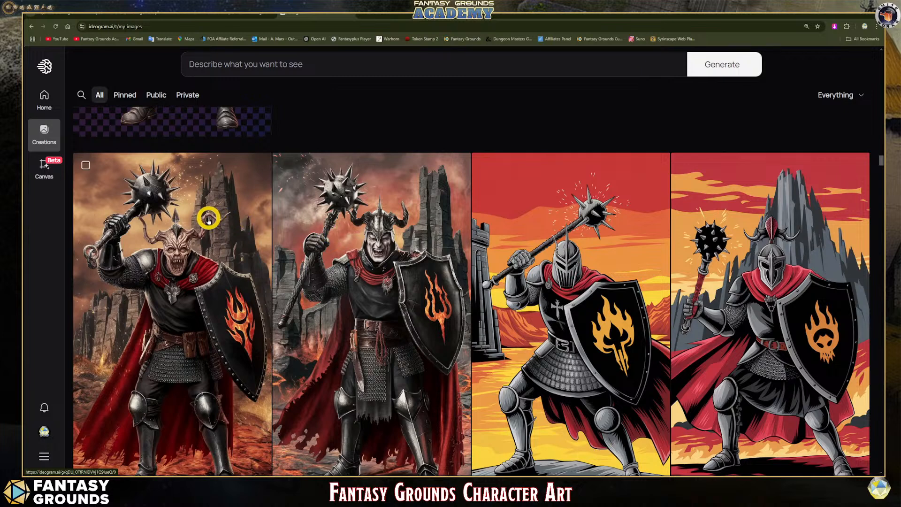
- Load the prompt of the horned, mace-wielding knight image and replace "ominous, evil, and unholy" with "strange, myserious, and powerful"
{"action": "left_click", "coordinate": [186, 217]}
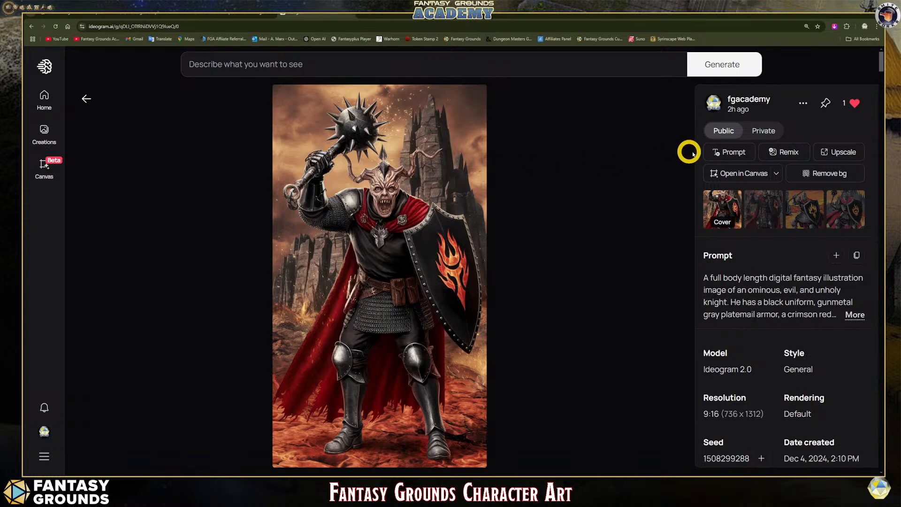
{"action": "left_click", "coordinate": [722, 151]}
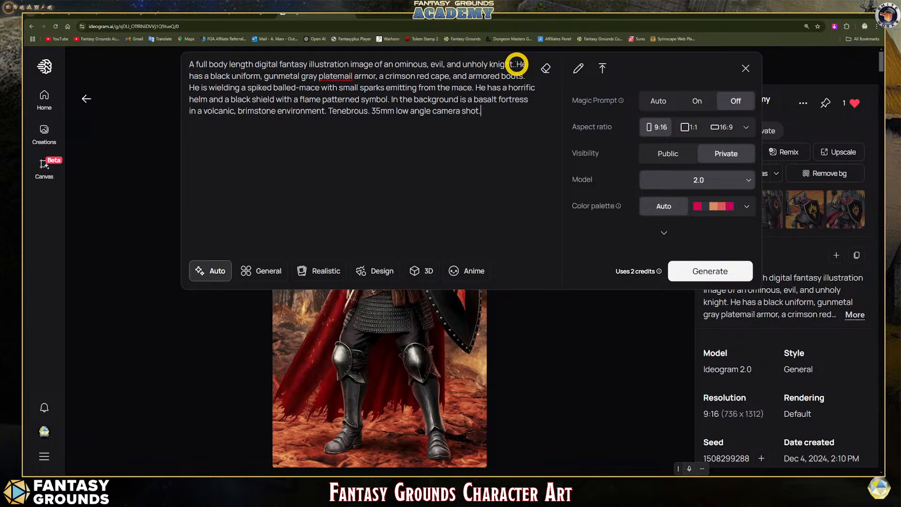
{"action": "left_click_drag", "start_coordinate": [423, 64], "coordinate": [398, 65]}
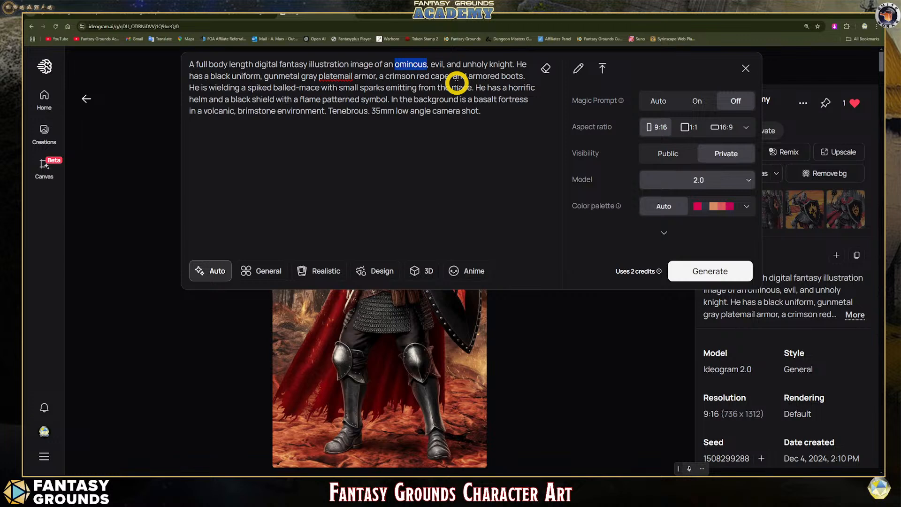
{"action": "type", "text": "strange"}
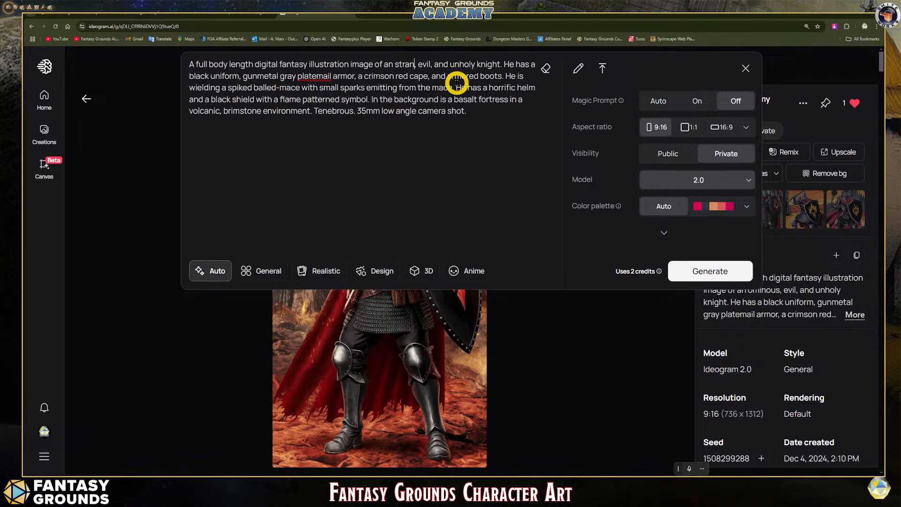
{"action": "mouse_move", "coordinate": [436, 64]}
{"action": "left_mouse_down"}
{"action": "mouse_move", "coordinate": [427, 64]}
{"action": "mouse_move", "coordinate": [439, 65]}
{"action": "left_mouse_up"}
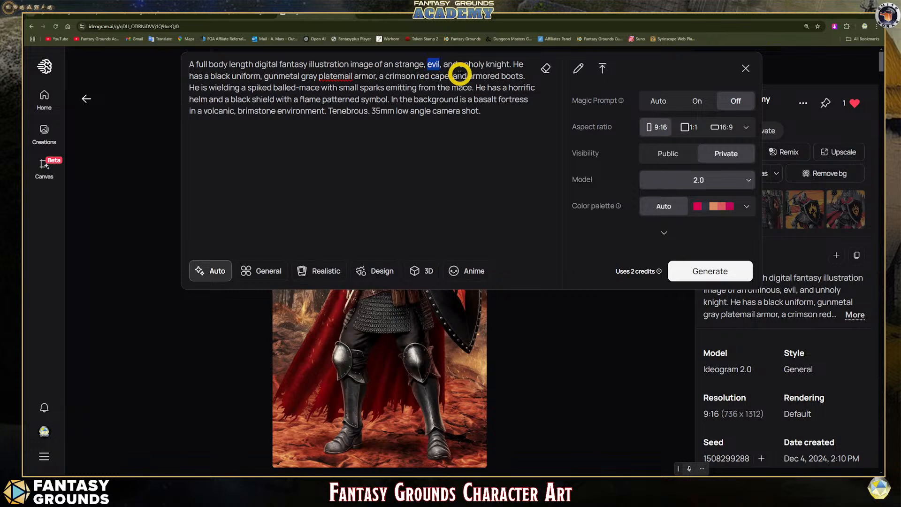
{"action": "type", "text": "myser"}
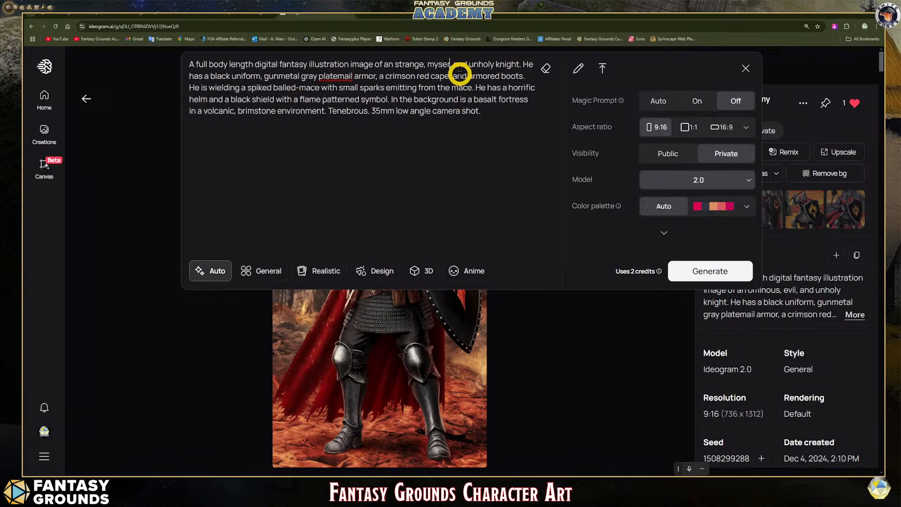
{"action": "type", "text": "ious"}
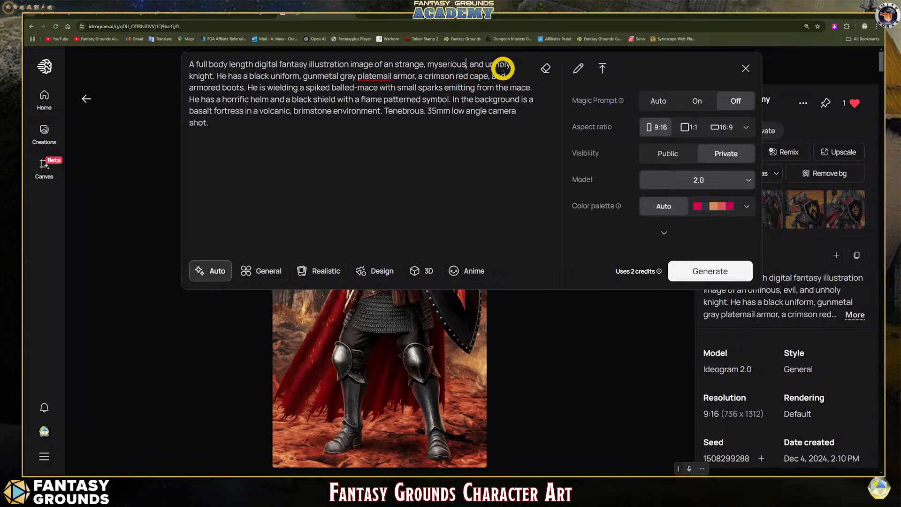
{"action": "mouse_move", "coordinate": [511, 64]}
{"action": "left_mouse_down"}
{"action": "mouse_move", "coordinate": [475, 63]}
{"action": "mouse_move", "coordinate": [518, 67]}
{"action": "left_mouse_up"}
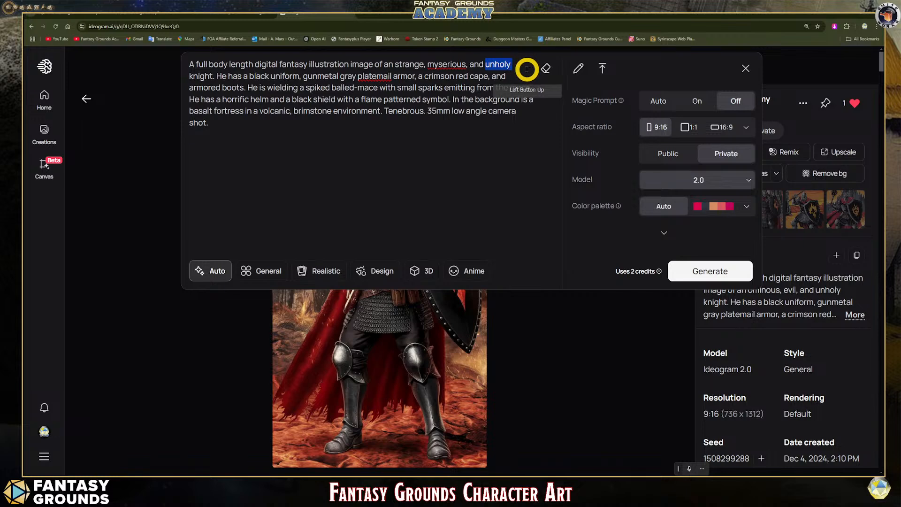
{"action": "type", "text": "powerful"}
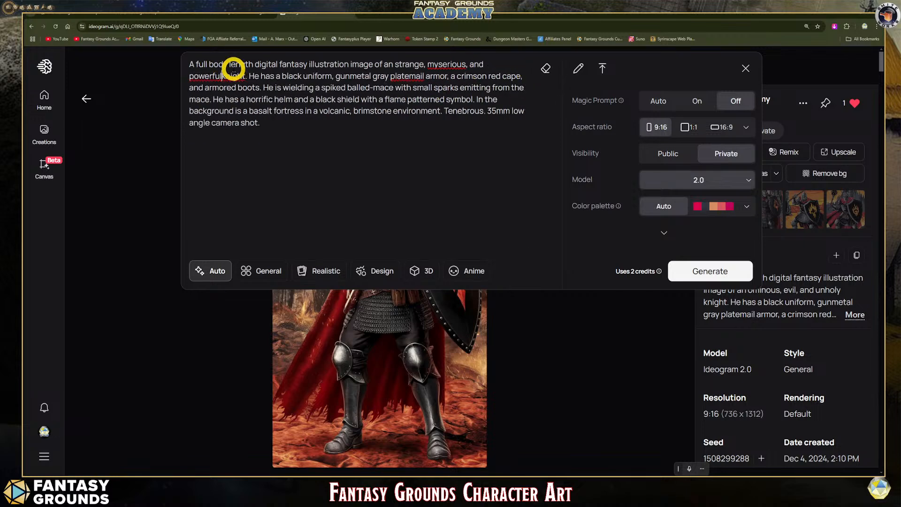
- Replace the word "knight" in the prompt's first sentence with "illusionist wizard"
{"action": "left_click_drag", "start_coordinate": [245, 75], "coordinate": [221, 75]}
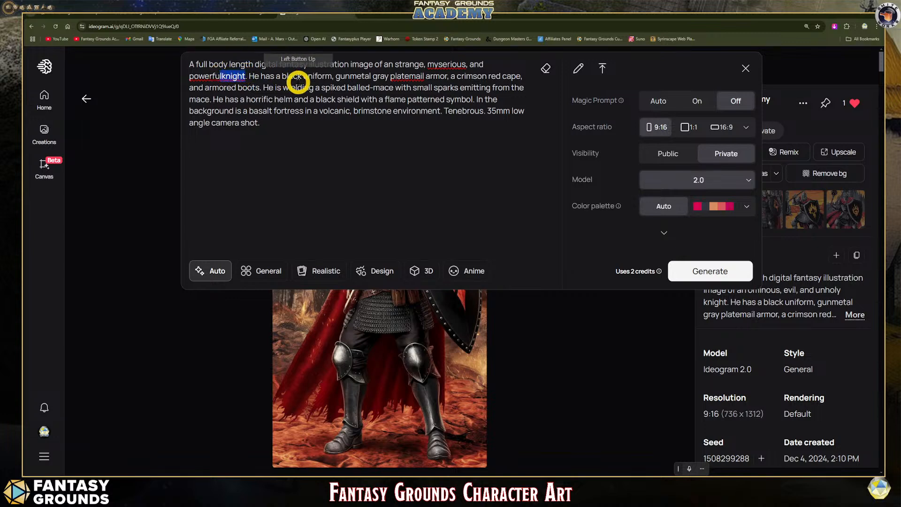
{"action": "key", "text": "BackSpace"}
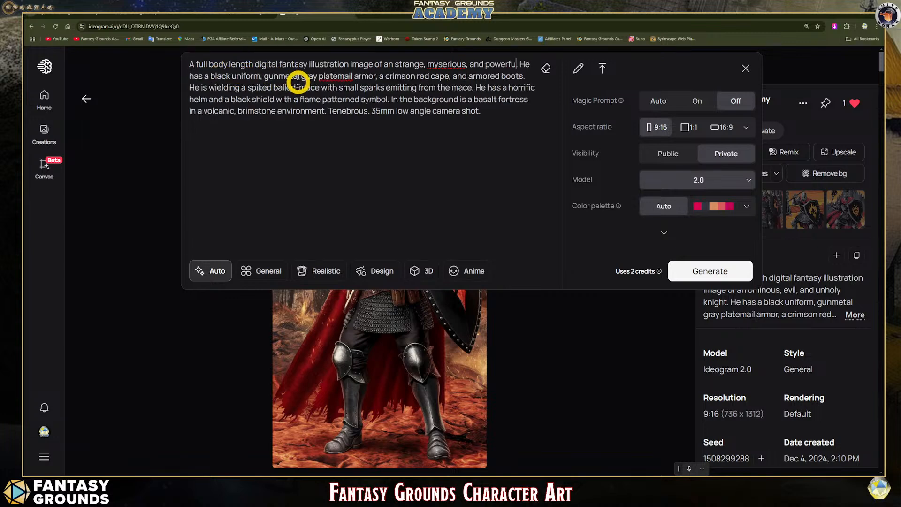
{"action": "type", "text": "illusionis"}
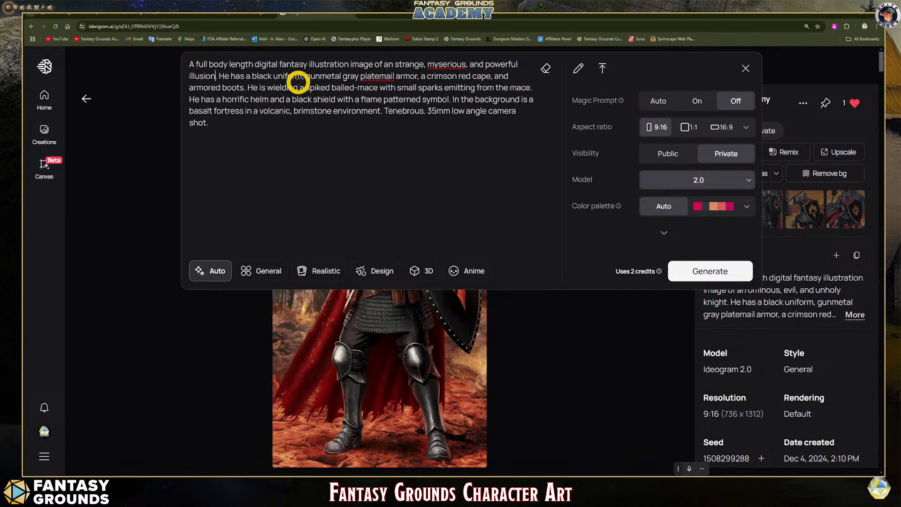
{"action": "type", "text": "t wizar"}
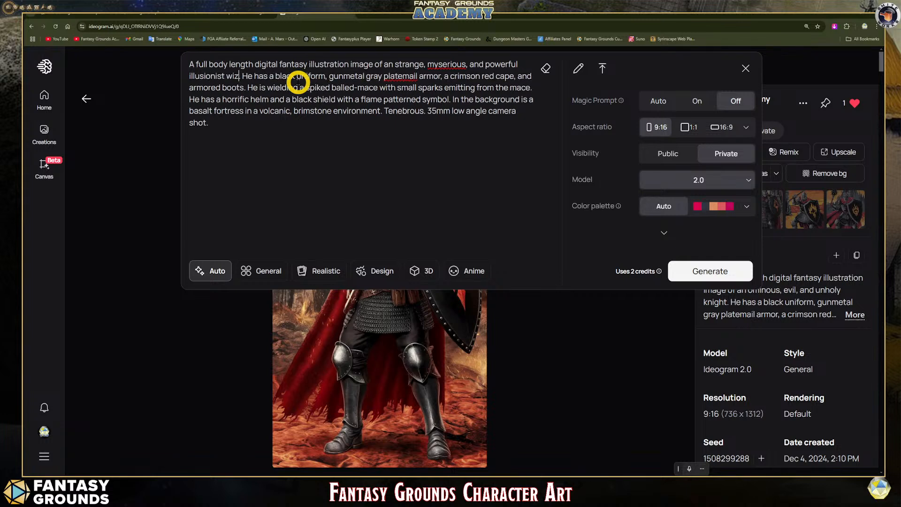
{"action": "type", "text": "d"}
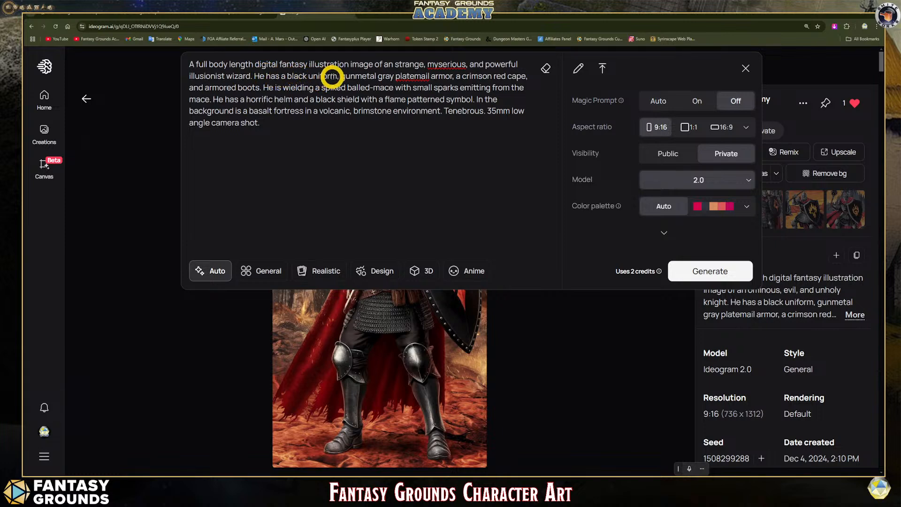
- Replace "a black uniform" in the prompt's clothing description with "dark gray"
{"action": "left_click_drag", "start_coordinate": [338, 76], "coordinate": [288, 75]}
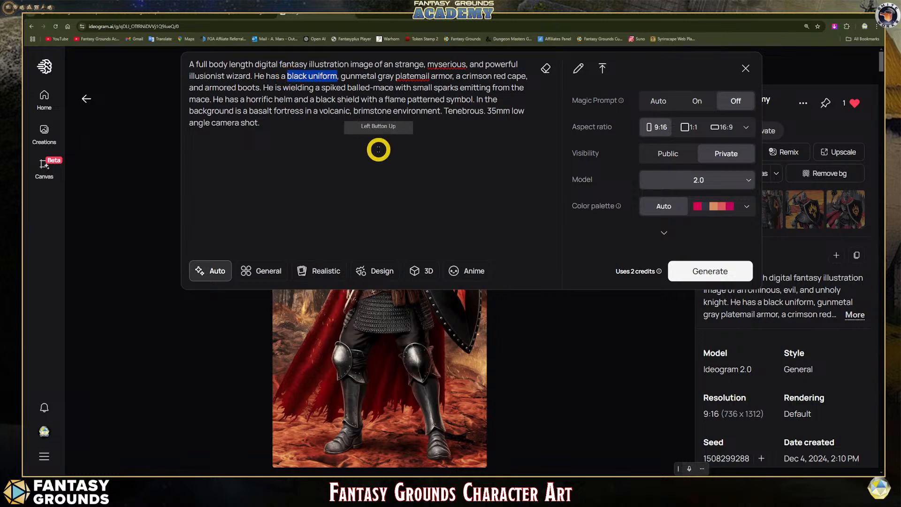
{"action": "type", "text": "darlk"}
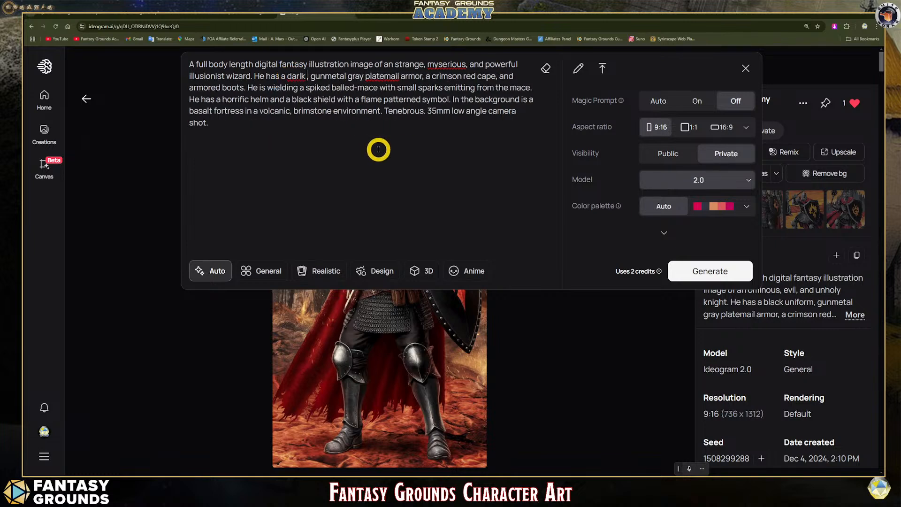
{"action": "key", "text": "BackSpace"}
{"action": "key", "text": "BackSpace"}
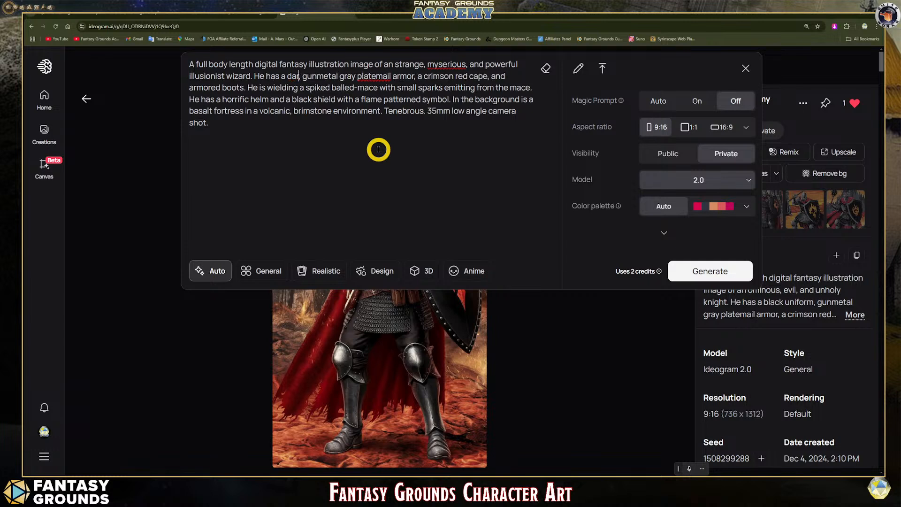
{"action": "type", "text": "k gray,"}
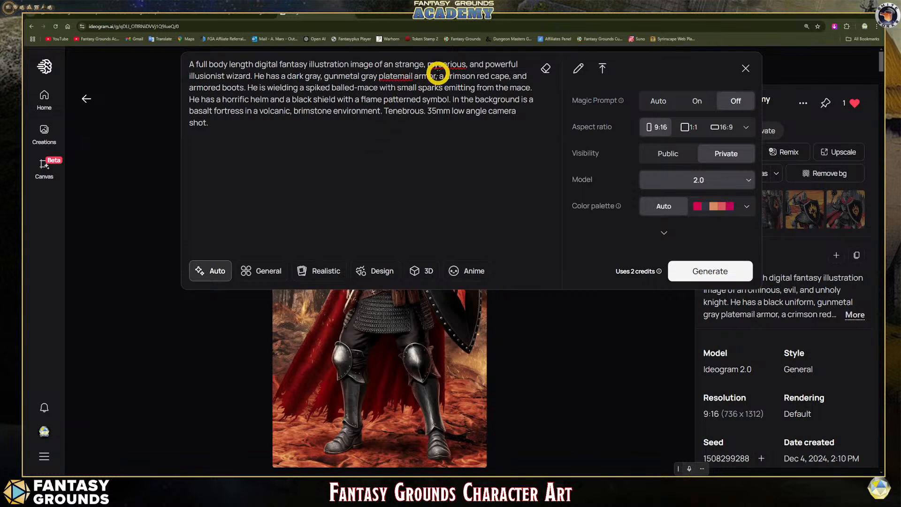
{"action": "left_click_drag", "start_coordinate": [436, 76], "coordinate": [328, 77]}
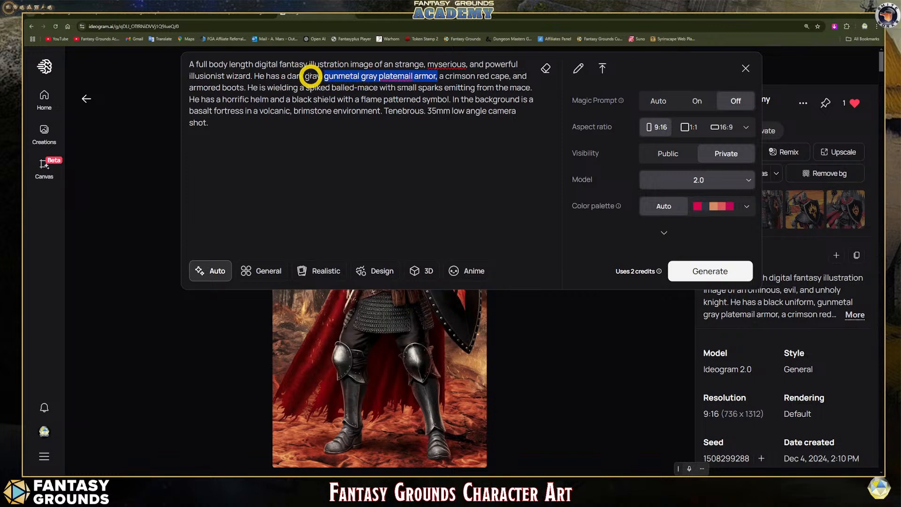
{"action": "left_click", "coordinate": [286, 76]}
{"action": "key", "text": "BackSpace"}
{"action": "key", "text": "BackSpace"}
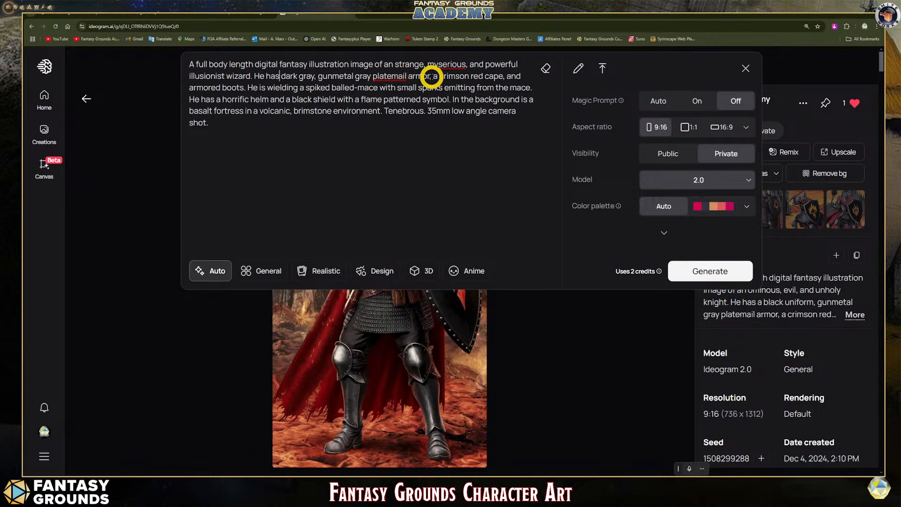
- Replace "gunmetal gray platemail armor" in the prompt with "hooded arcane robes" and change the cape's color to black
{"action": "left_click_drag", "start_coordinate": [429, 76], "coordinate": [327, 78]}
{"action": "type", "text": "ar"}
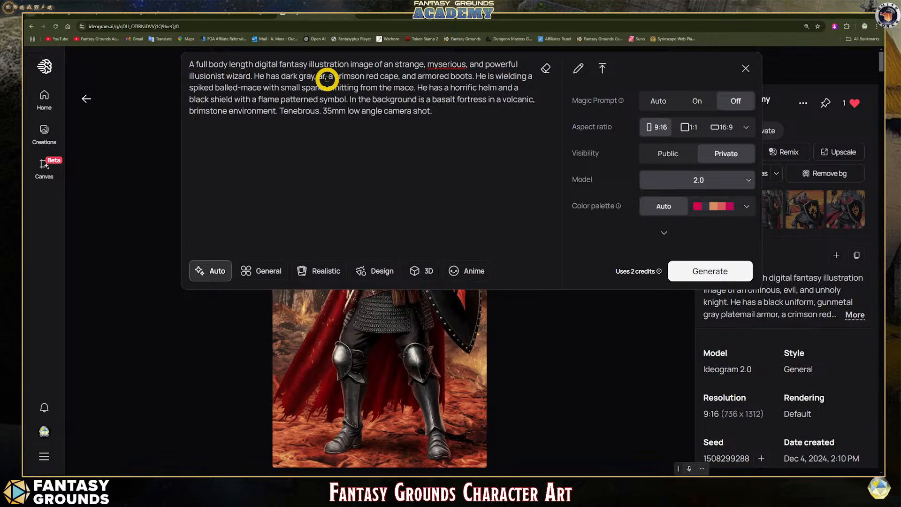
{"action": "type", "text": "cane"}
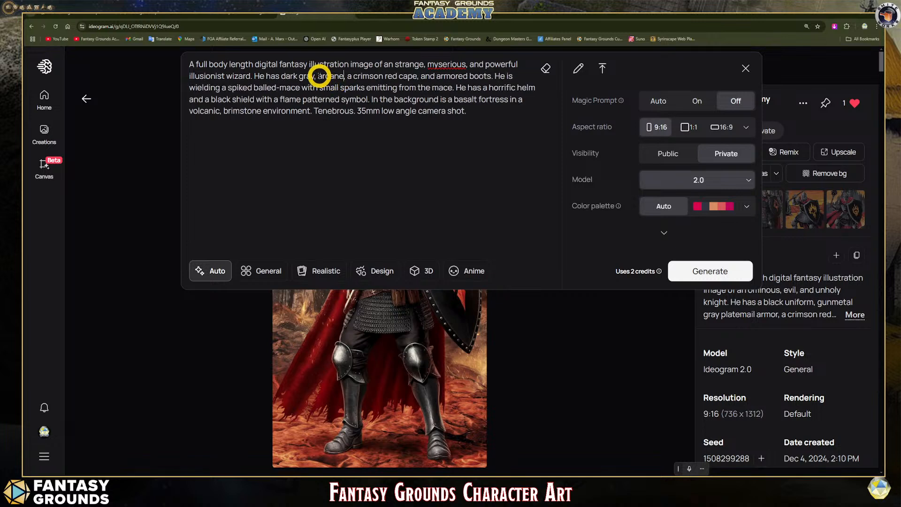
{"action": "left_click", "coordinate": [318, 76]}
{"action": "type", "text": "hooded"}
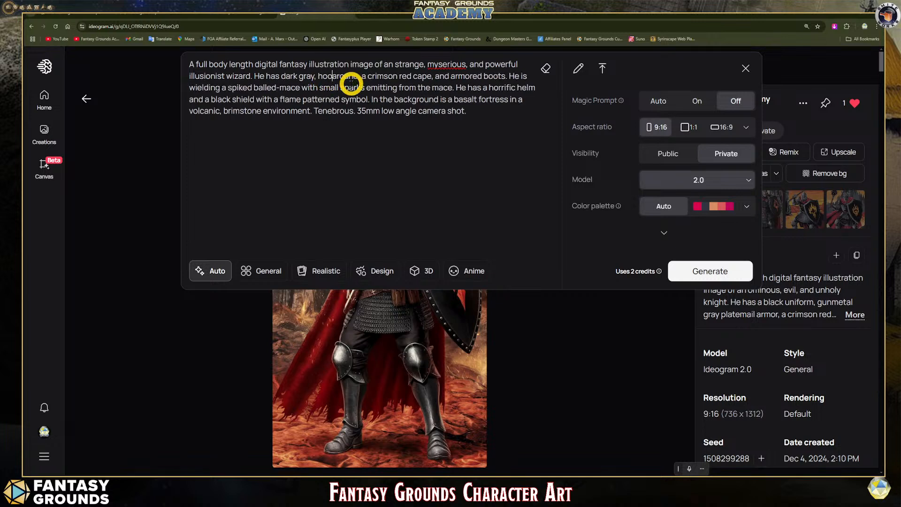
{"action": "left_click", "coordinate": [376, 73]}
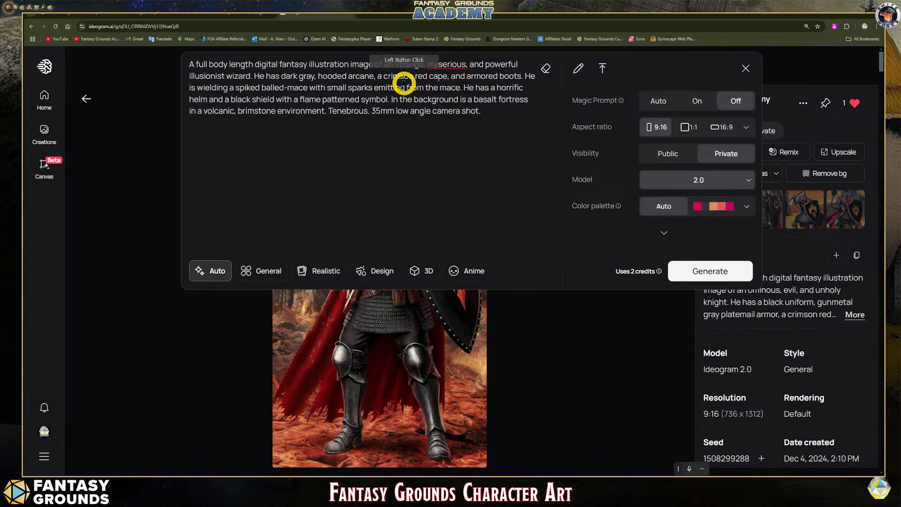
{"action": "key", "text": "BackSpace"}
{"action": "type", "text": "rob"}
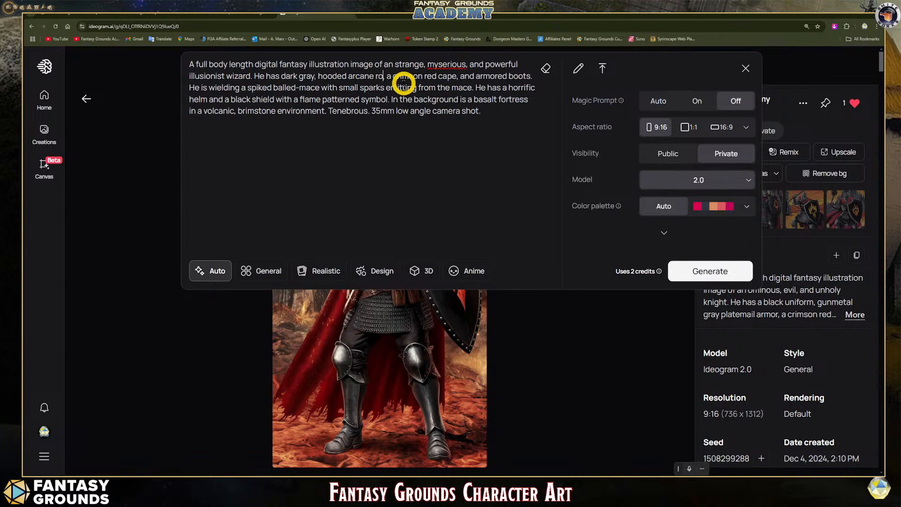
{"action": "type", "text": "es"}
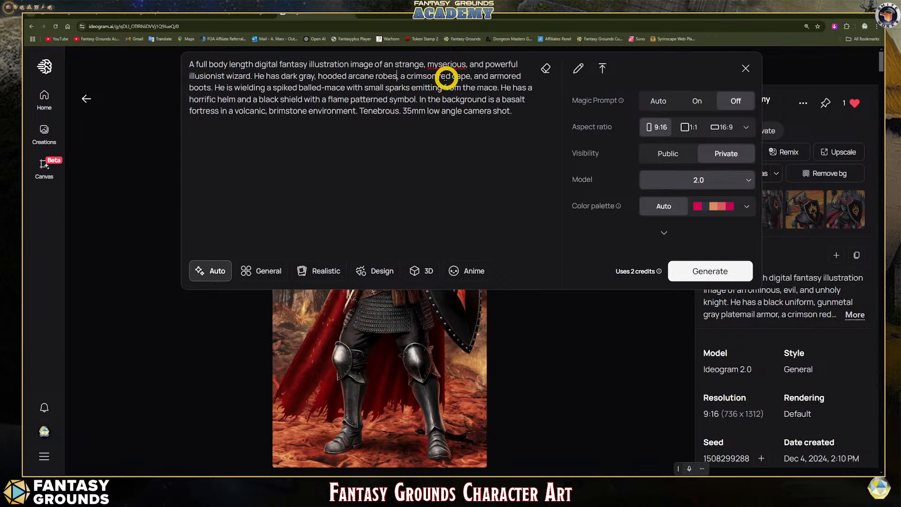
{"action": "left_click_drag", "start_coordinate": [451, 75], "coordinate": [423, 76]}
{"action": "type", "text": "black"}
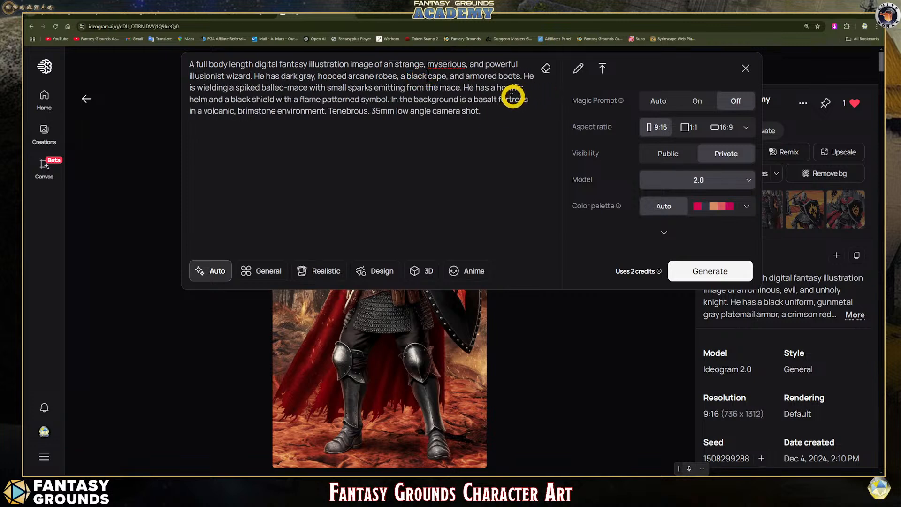
- Change the armored boots in the prompt to "black leather boots" and correct the spelling of "mysterious" in the first sentence
{"action": "double_click", "coordinate": [470, 76]}
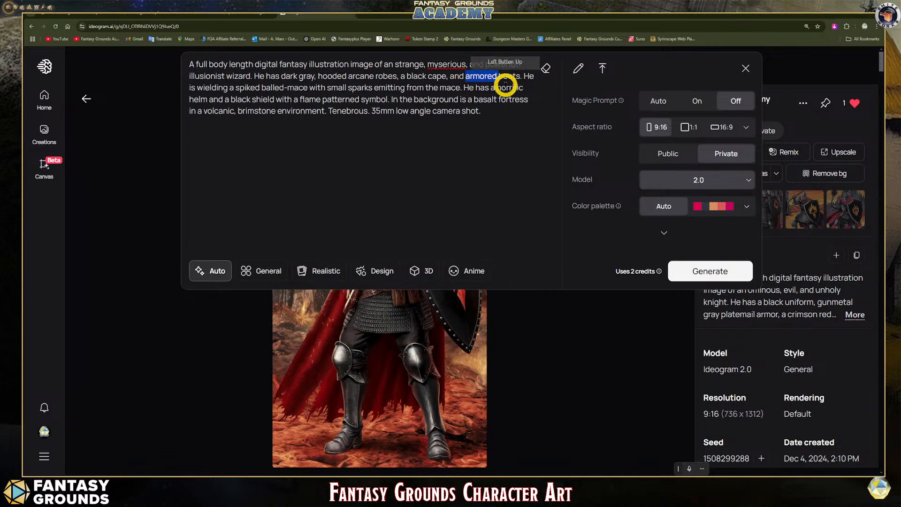
{"action": "type", "text": "bl"}
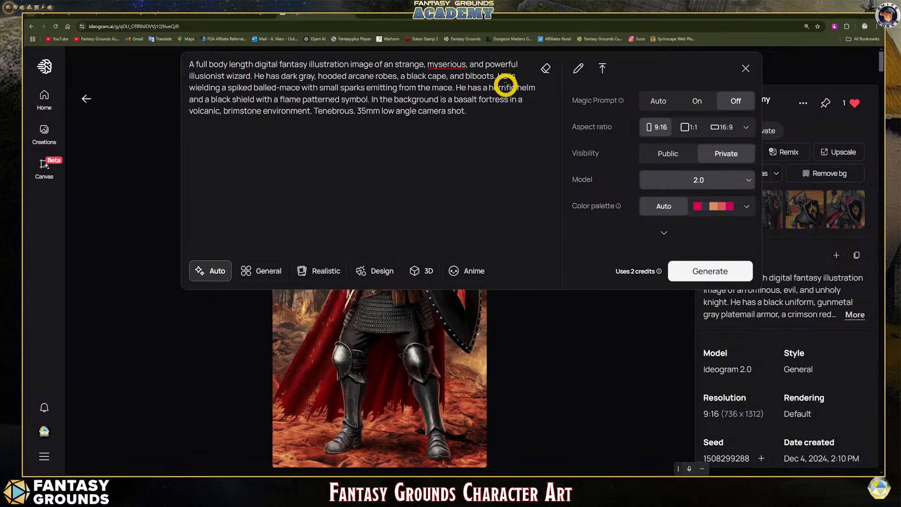
{"action": "type", "text": "ack leather boot"}
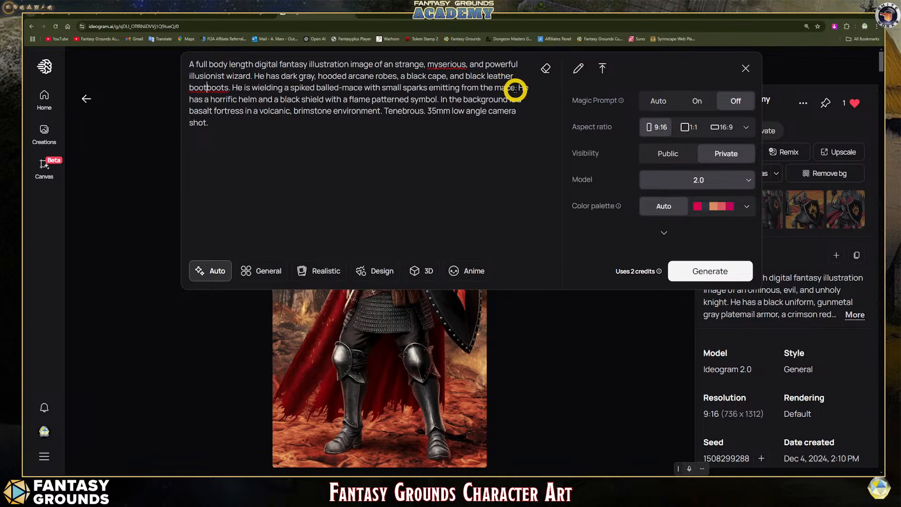
{"action": "type", "text": "s"}
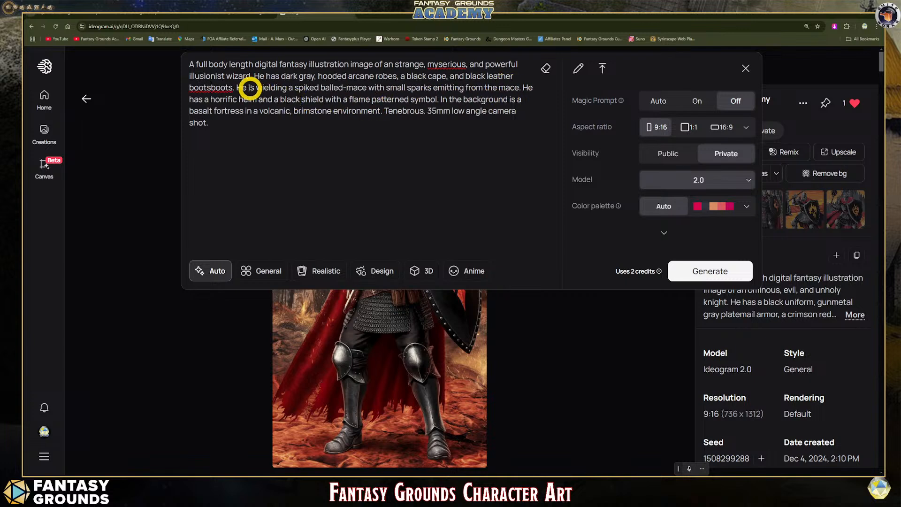
{"action": "key", "text": "BackSpace"}
{"action": "key", "text": "BackSpace"}
{"action": "key", "text": "BackSpace"}
{"action": "key", "text": "BackSpace"}
{"action": "key", "text": "BackSpace"}
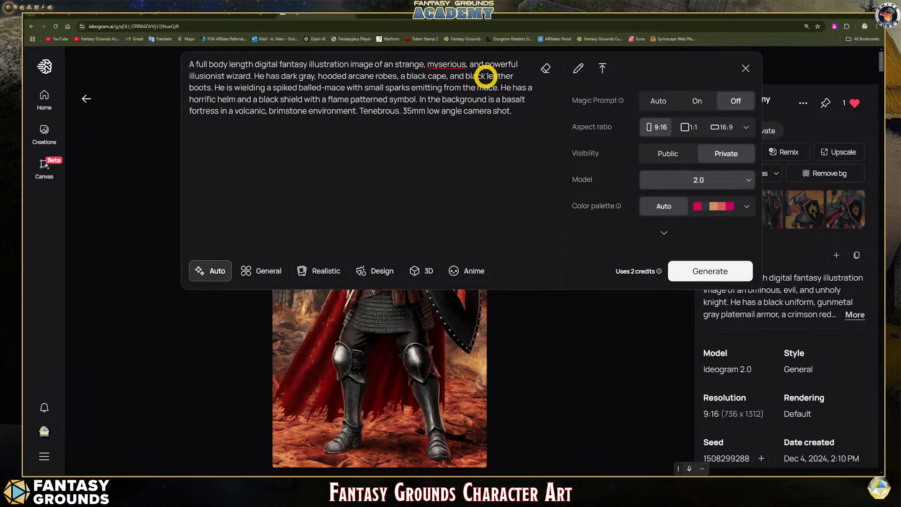
{"action": "left_click", "coordinate": [452, 66]}
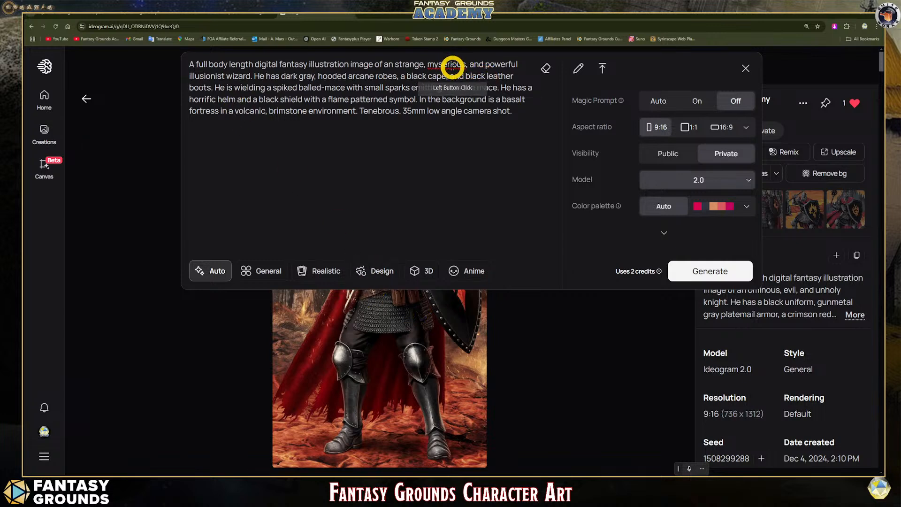
{"action": "type", "text": "i"}
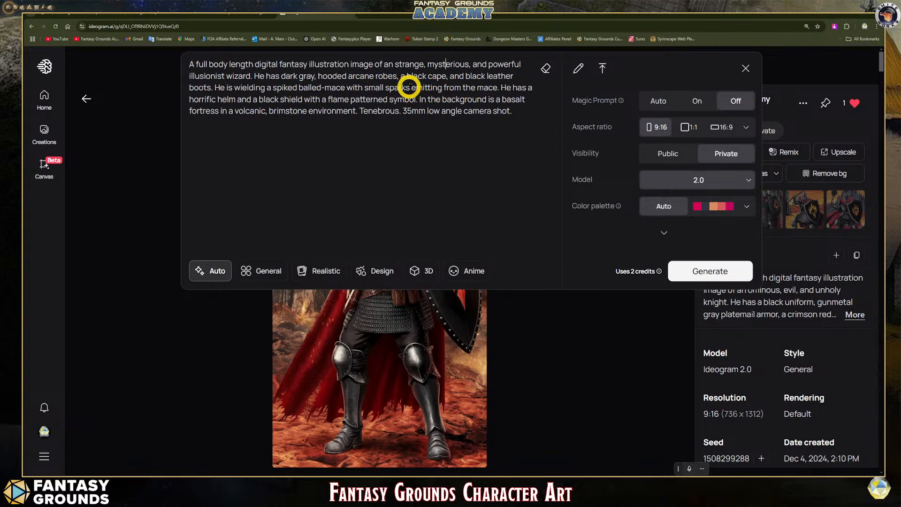
- Replace the spiked balled-mace and its sparks in the wielding sentence with "small magic wand"
{"action": "left_click_drag", "start_coordinate": [409, 86], "coordinate": [277, 88]}
{"action": "type", "text": "small"}
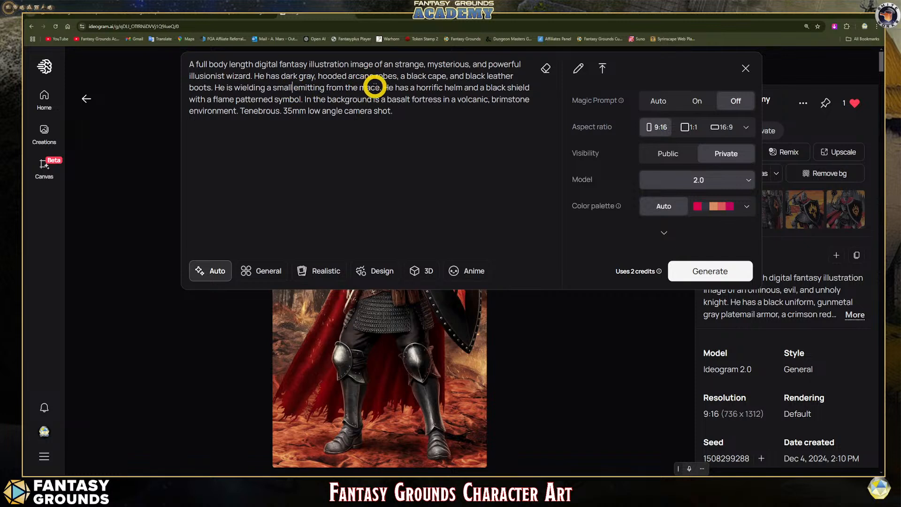
{"action": "left_click_drag", "start_coordinate": [380, 87], "coordinate": [294, 87]}
{"action": "type", "text": "magic"}
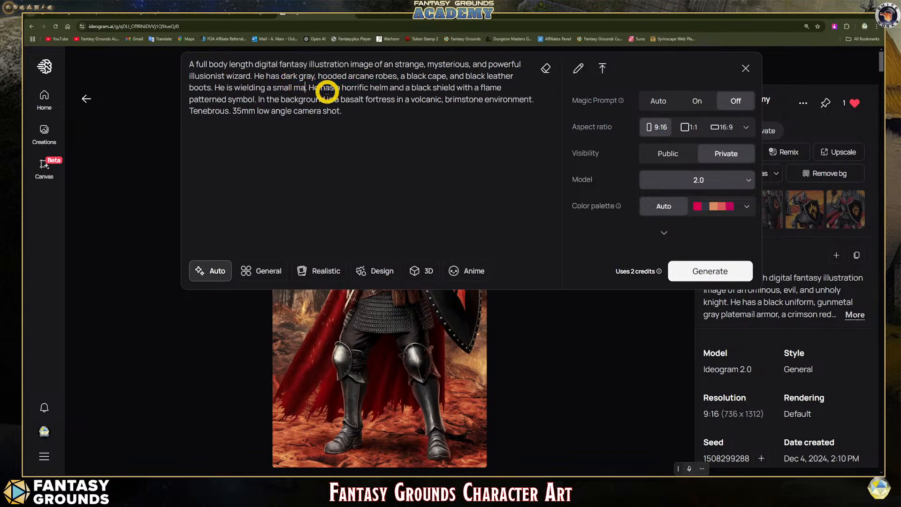
{"action": "type", "text": " want."}
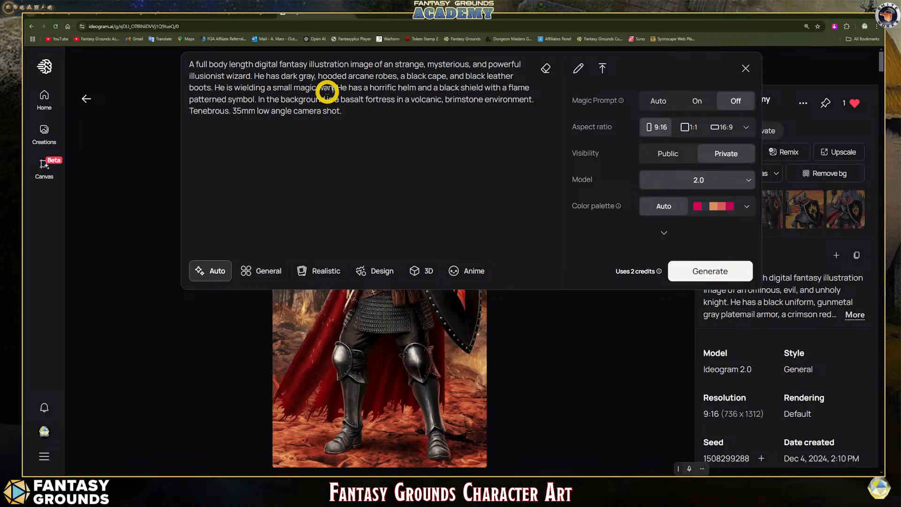
{"action": "key", "text": "BackSpace"}
{"action": "type", "text": "d"}
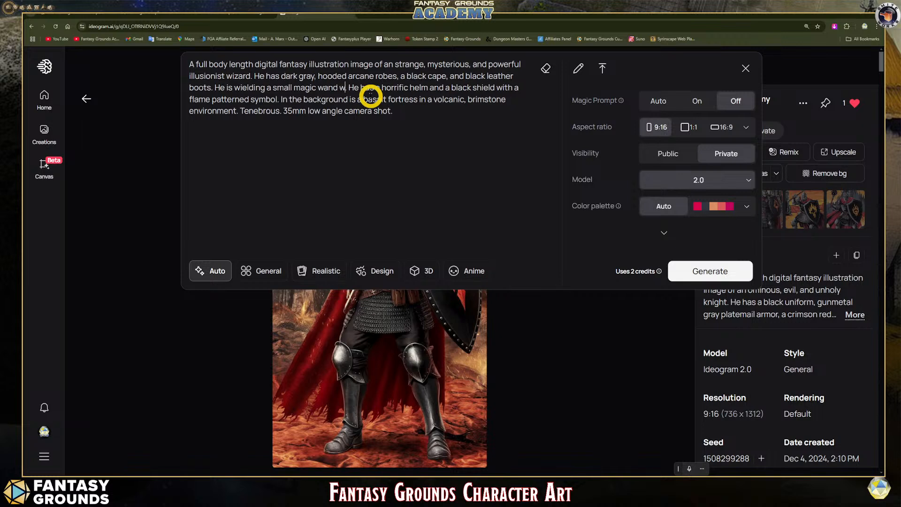
- Extend the wand description with "with gray magic emitting from the wand"
{"action": "type", "text": "gray ma"}
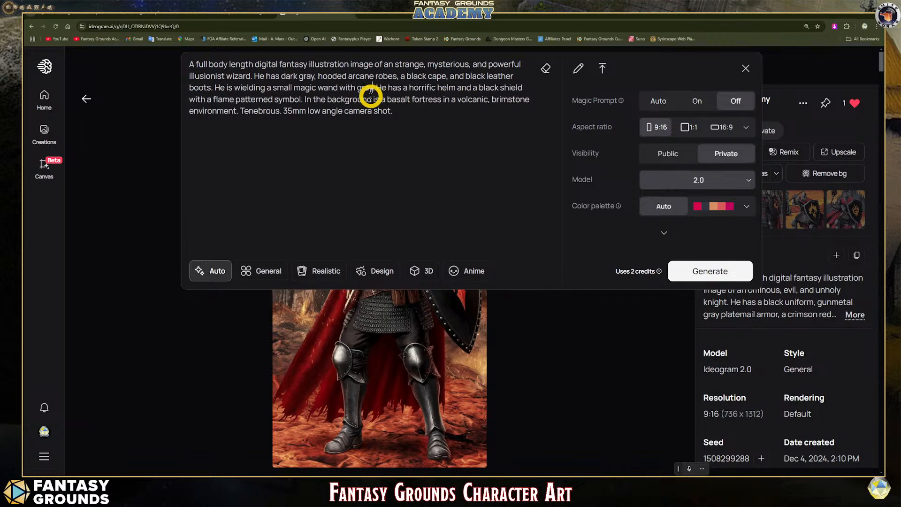
{"action": "type", "text": "gic e "}
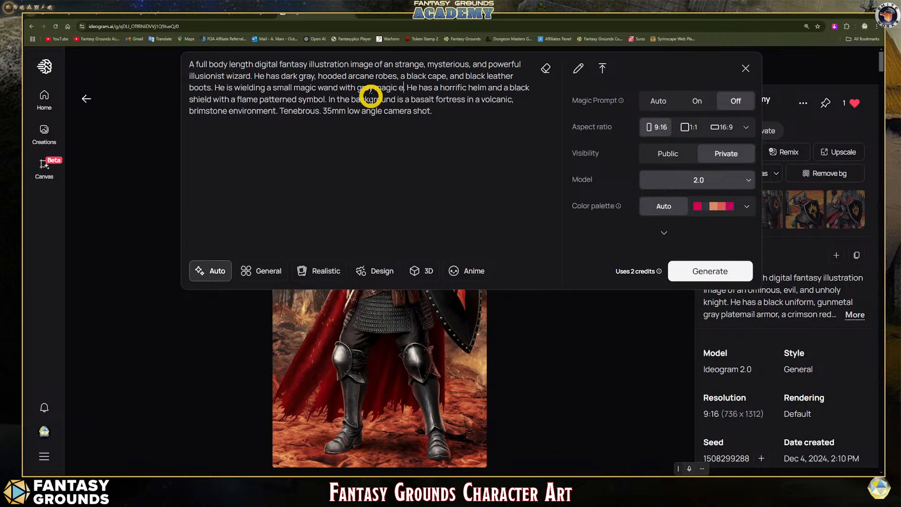
{"action": "type", "text": "mitting from"}
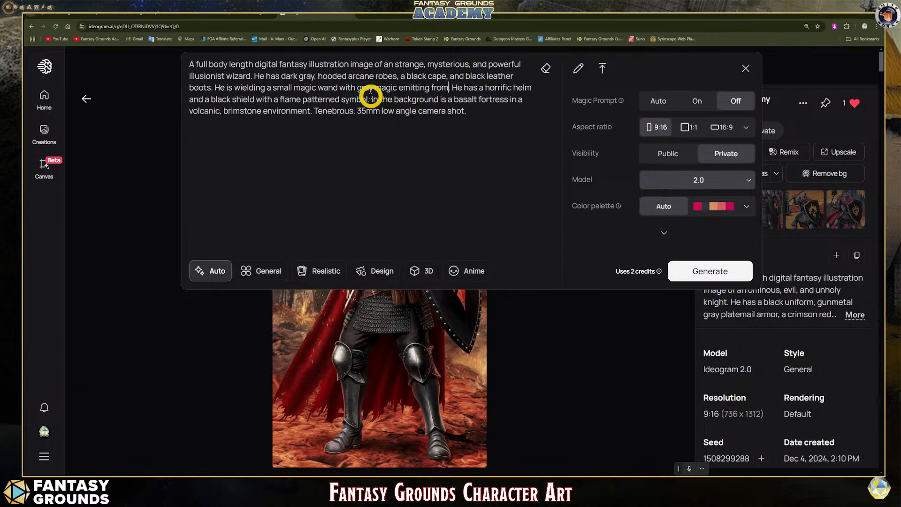
{"action": "type", "text": " the wand"}
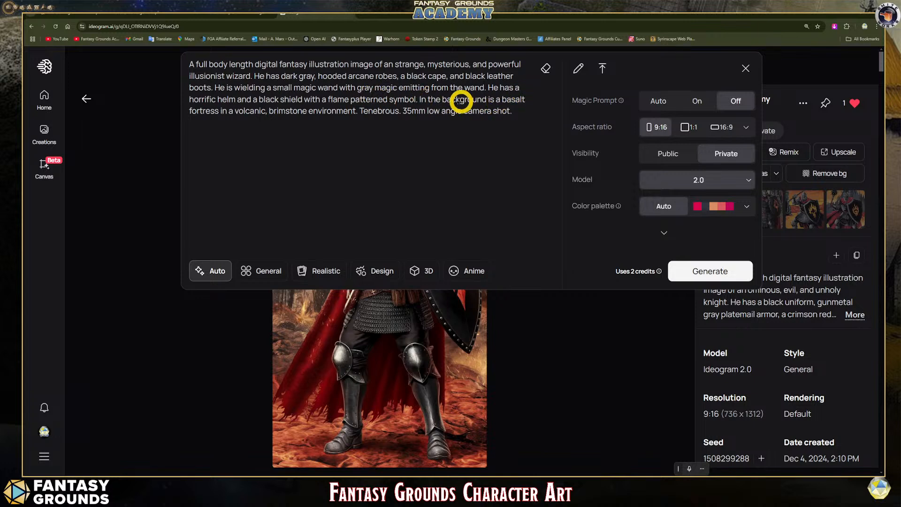
- Replace the helm, shield and volcanic fortress text before "environment" with a background sentence opening about a "stone wizard's tower"
{"action": "left_click_drag", "start_coordinate": [488, 86], "coordinate": [308, 110]}
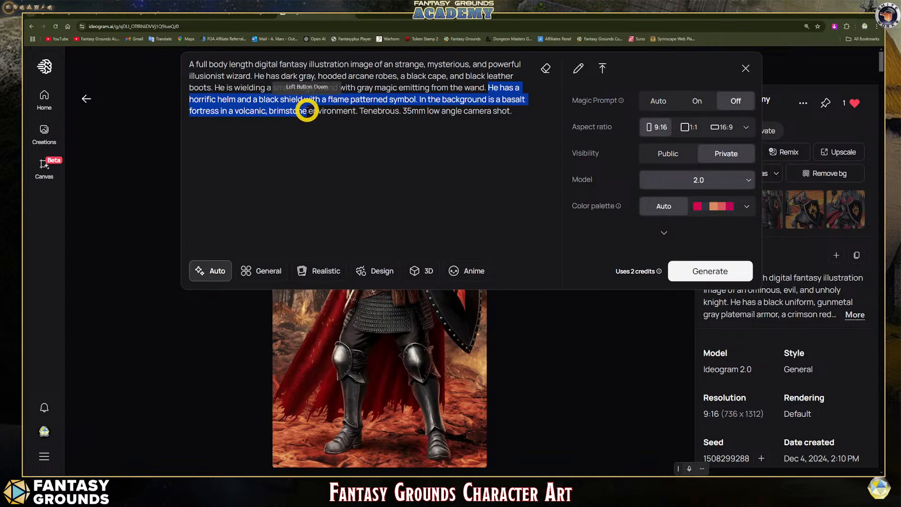
{"action": "key", "text": "BackSpace"}
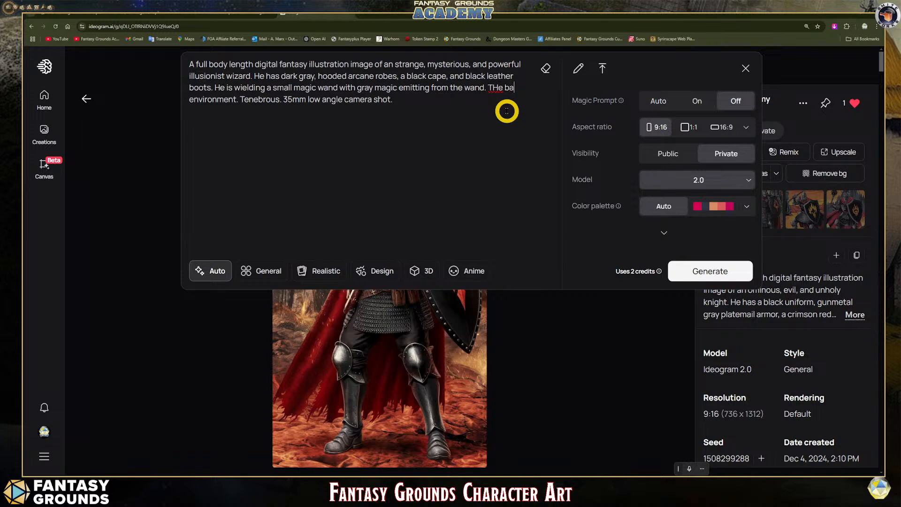
{"action": "type", "text": "THe backgrou"}
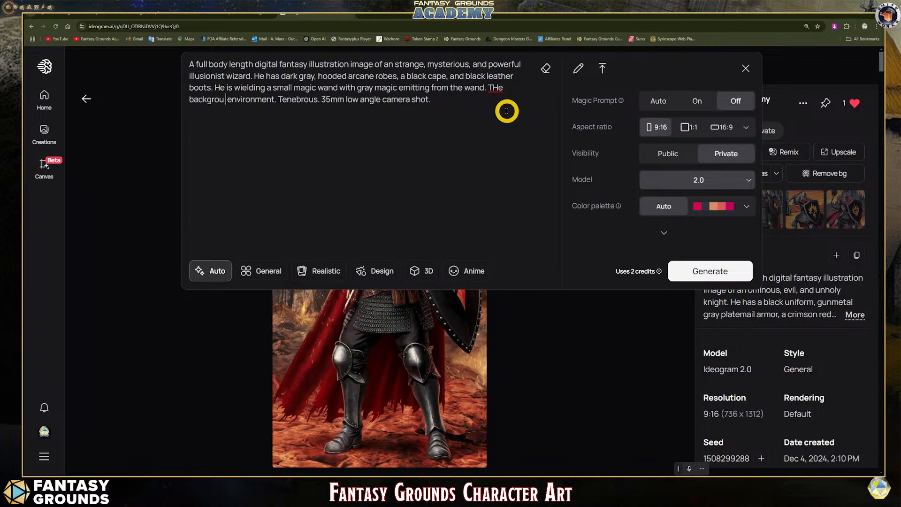
{"action": "type", "text": "d"}
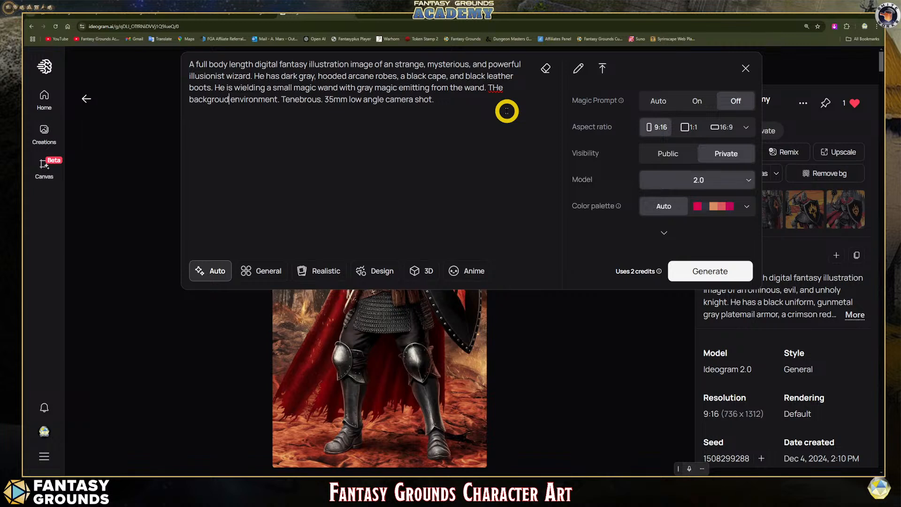
{"action": "type", "text": " is a w"}
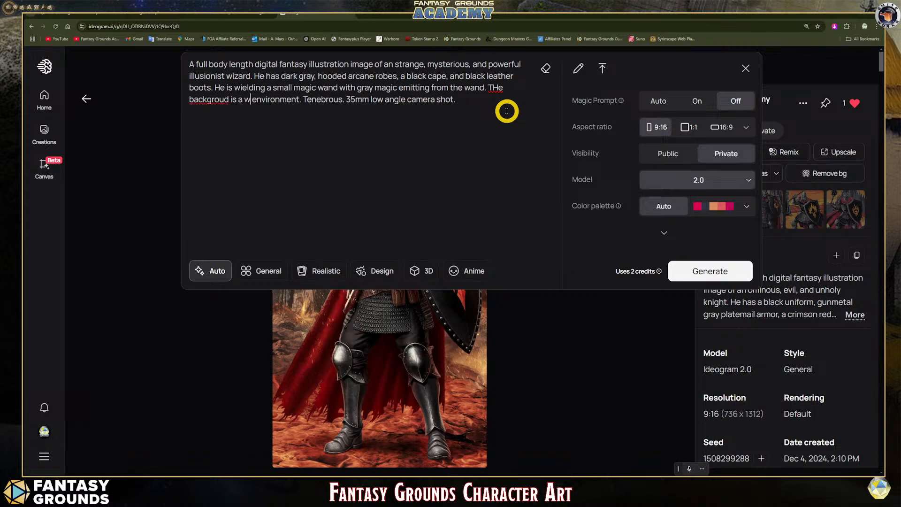
{"action": "key", "text": "BackSpace"}
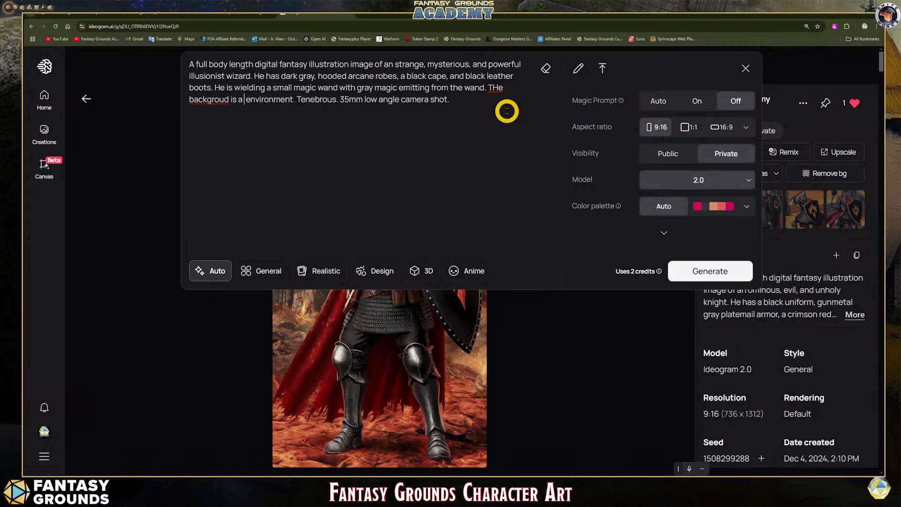
{"action": "type", "text": "stone wiza"}
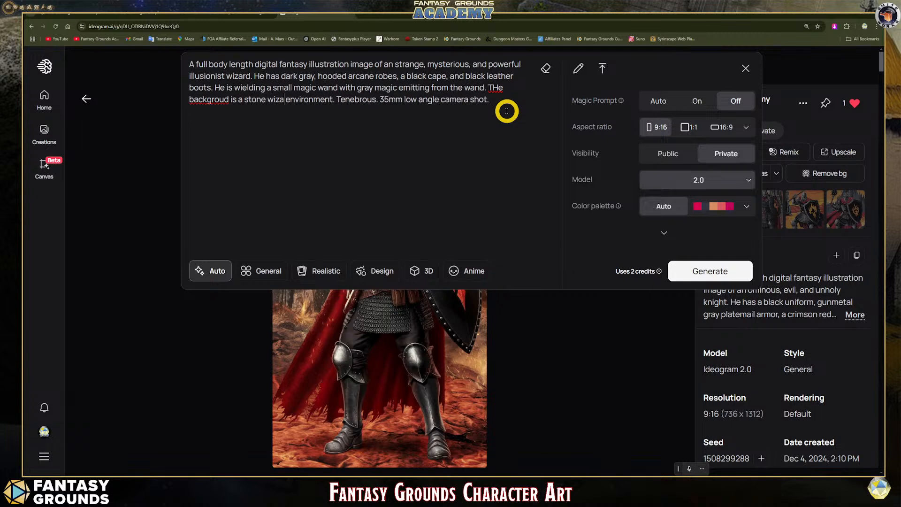
{"action": "type", "text": "rd's tow"}
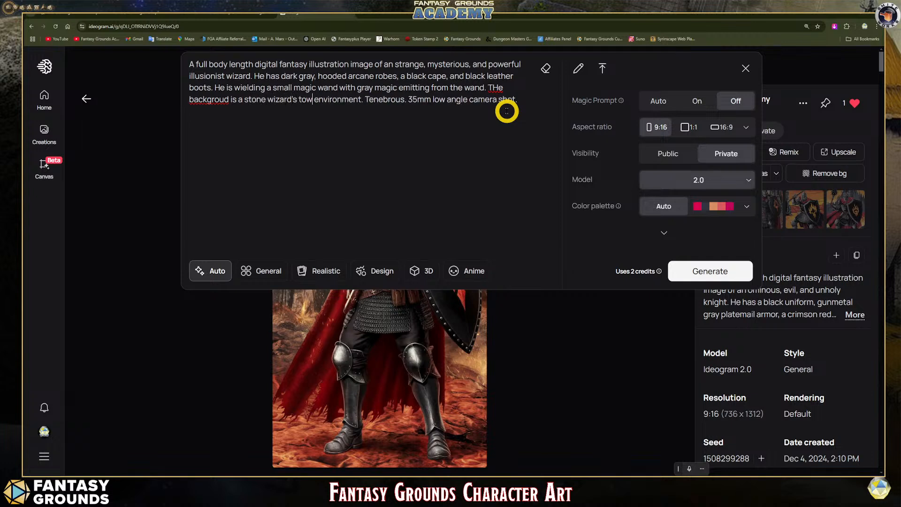
{"action": "type", "text": "er"}
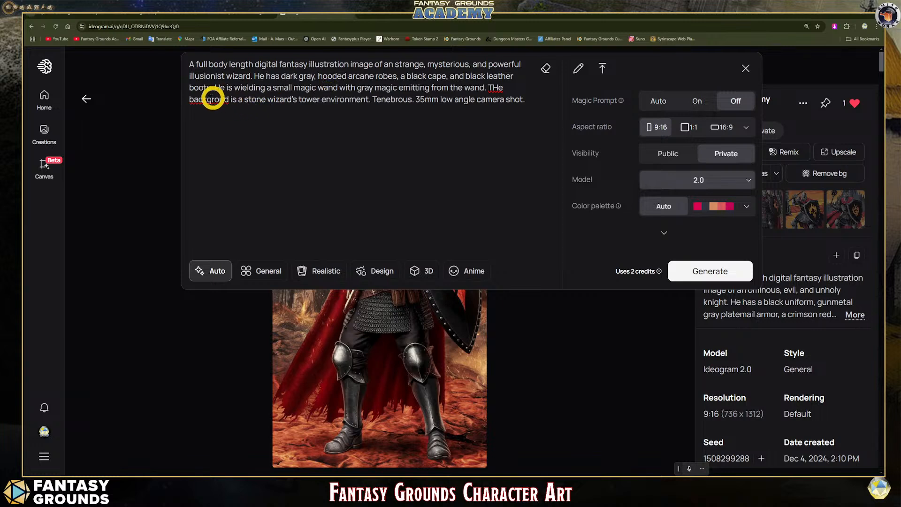
- Correct the spelling of "background" and the capitalization of "The" in the background sentence
{"action": "left_click", "coordinate": [224, 99]}
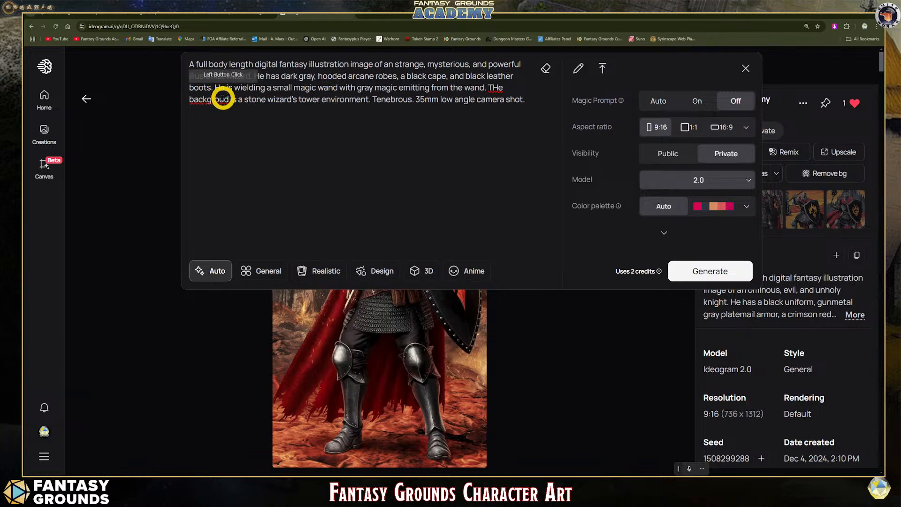
{"action": "type", "text": "n"}
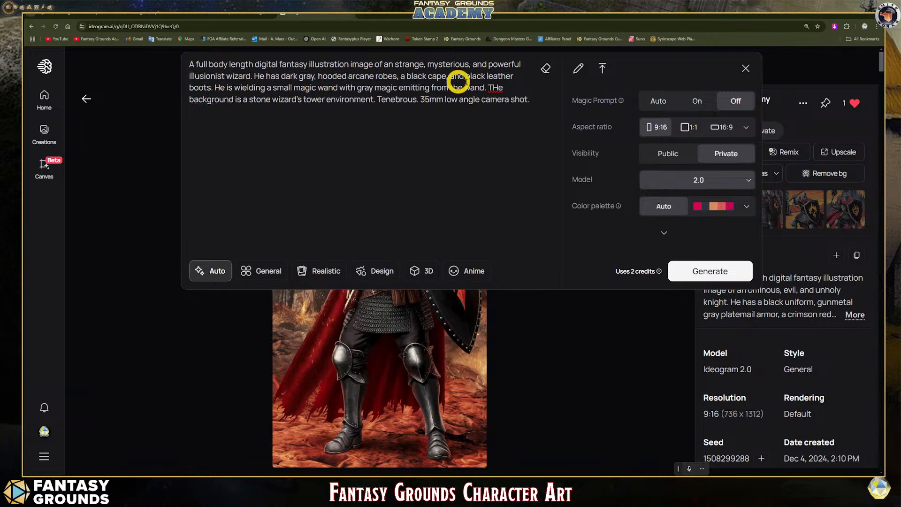
{"action": "left_click", "coordinate": [498, 87]}
{"action": "key", "text": "BackSpace"}
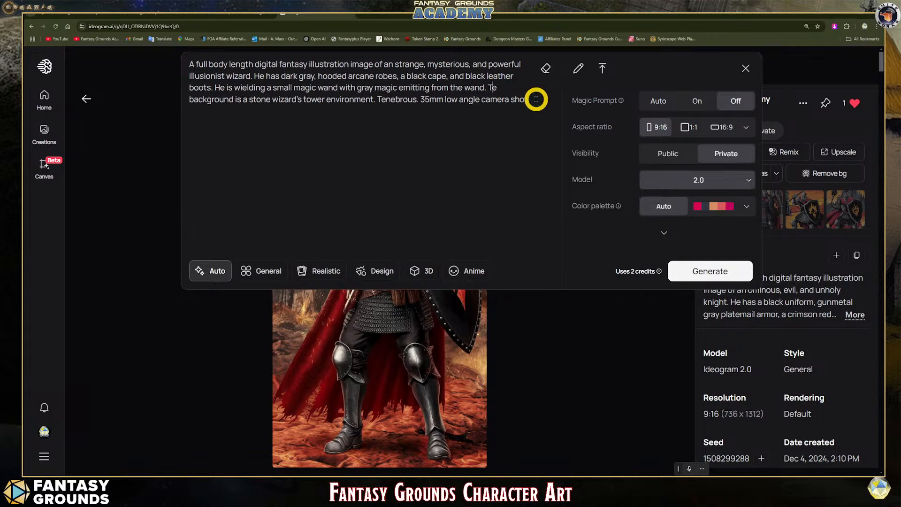
{"action": "type", "text": "h"}
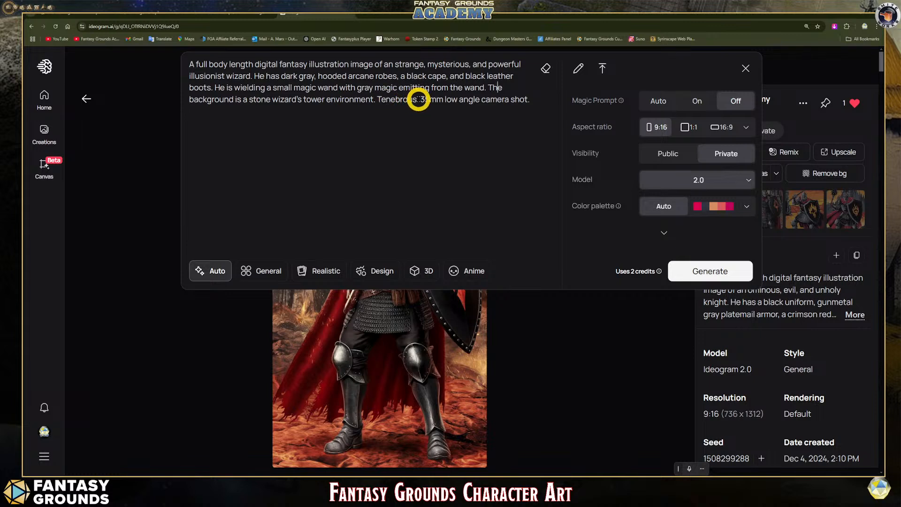
{"action": "left_click_drag", "start_coordinate": [413, 100], "coordinate": [380, 99]}
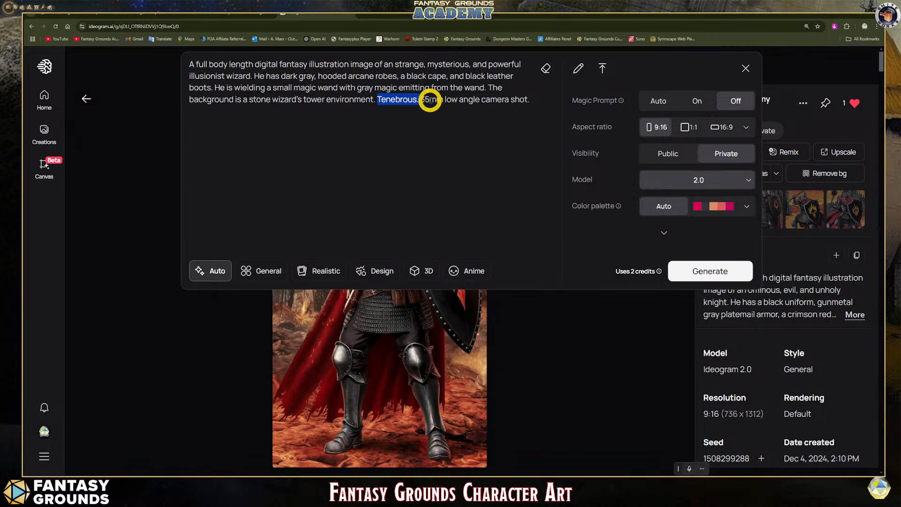
{"action": "left_click_drag", "start_coordinate": [420, 99], "coordinate": [525, 99]}
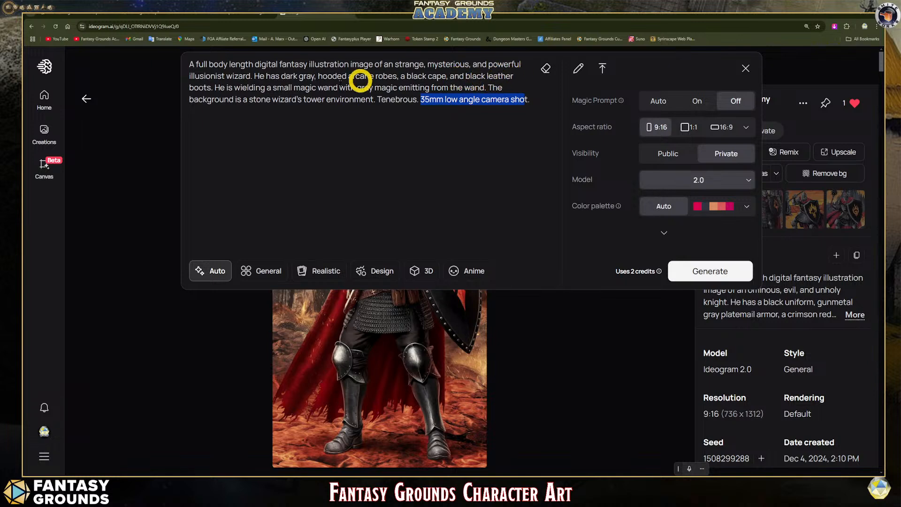
- Add "with a pointy nose" after "illusionist wizard" in the prompt's first sentence
{"action": "left_click", "coordinate": [252, 76]}
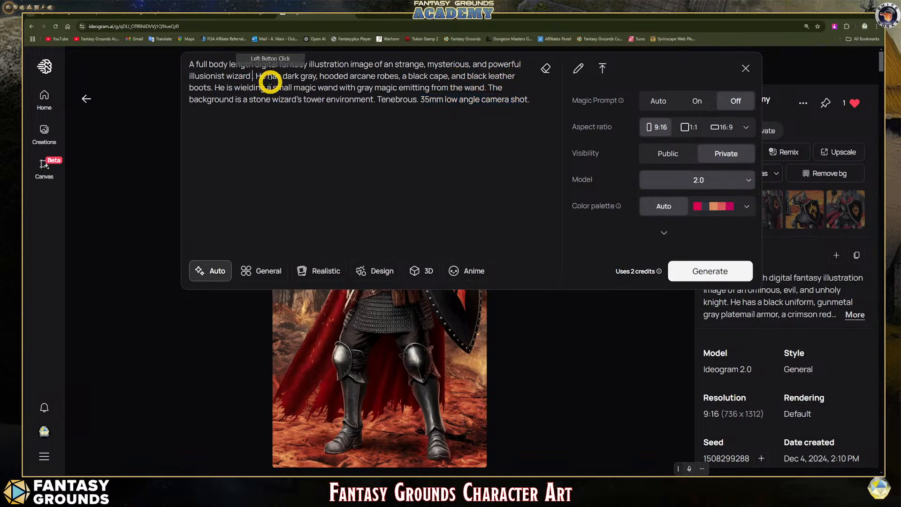
{"action": "type", "text": "with"}
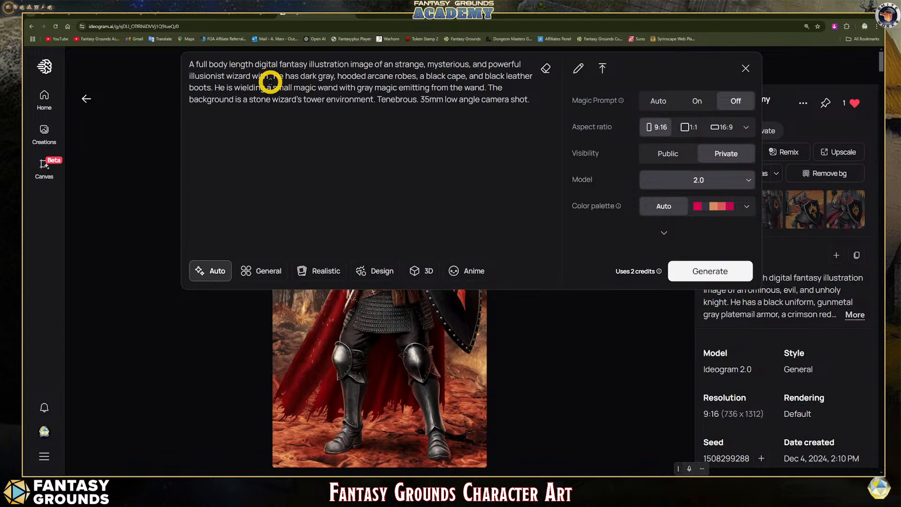
{"action": "type", "text": " a"}
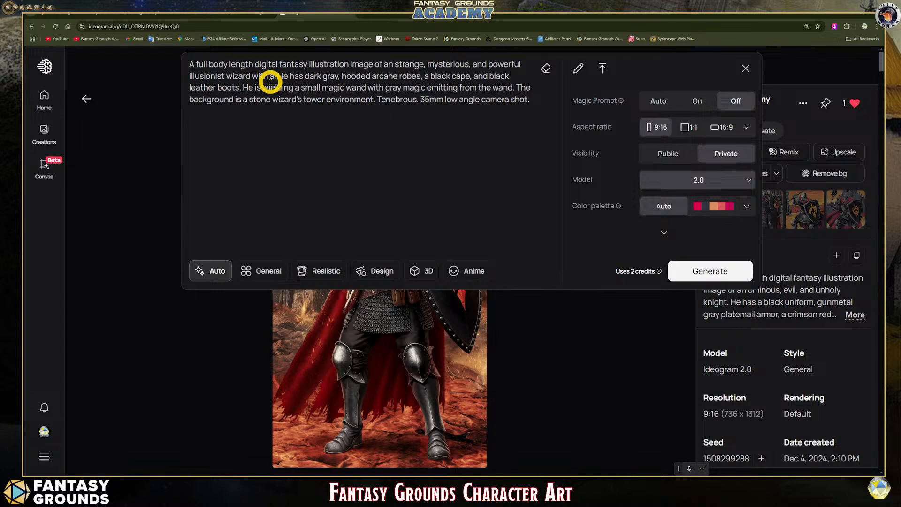
{"action": "type", "text": " pointy"}
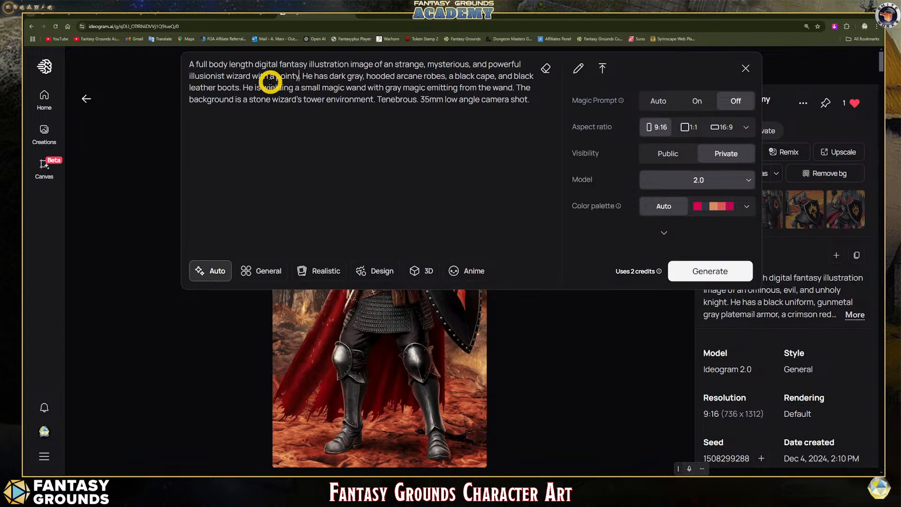
{"action": "type", "text": " nose."}
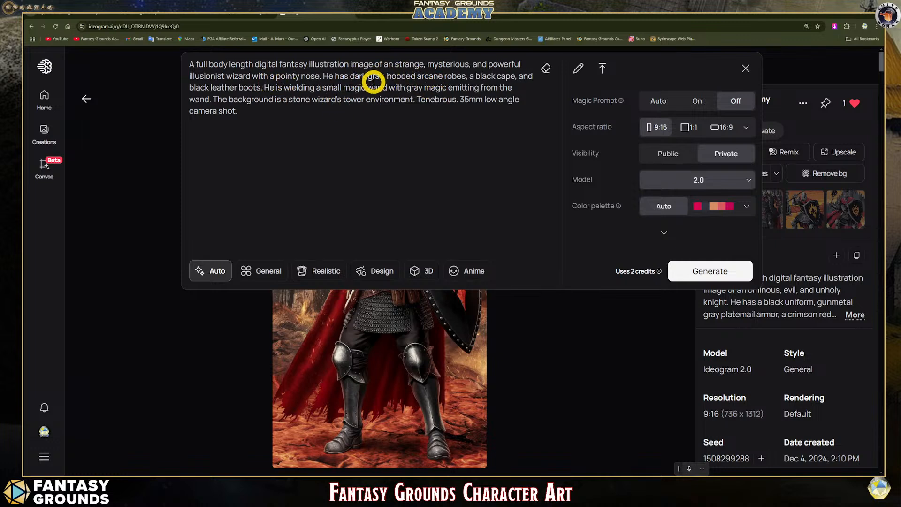
- Replace "has" with "is wearing" in the prompt sentence describing the dark gray, hooded arcane robes
{"action": "left_click", "coordinate": [384, 76]}
{"action": "type", "text": ","}
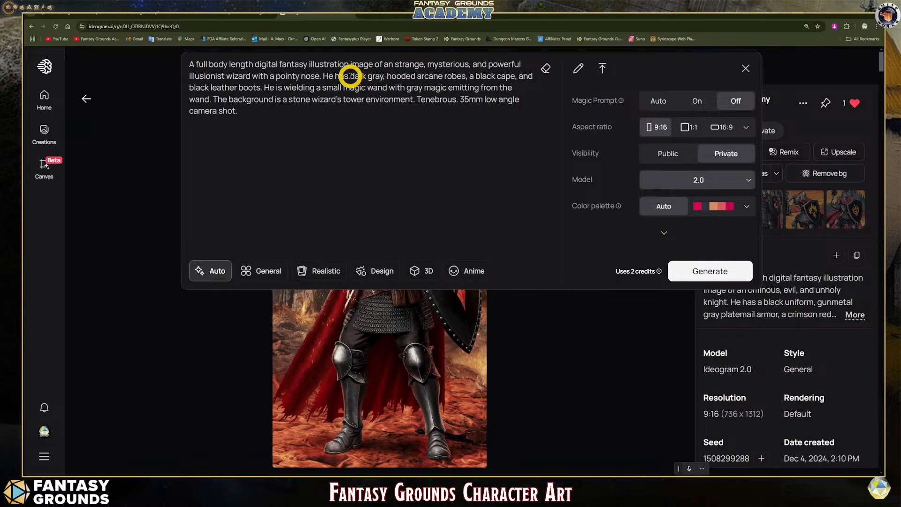
{"action": "left_click_drag", "start_coordinate": [350, 76], "coordinate": [337, 78]}
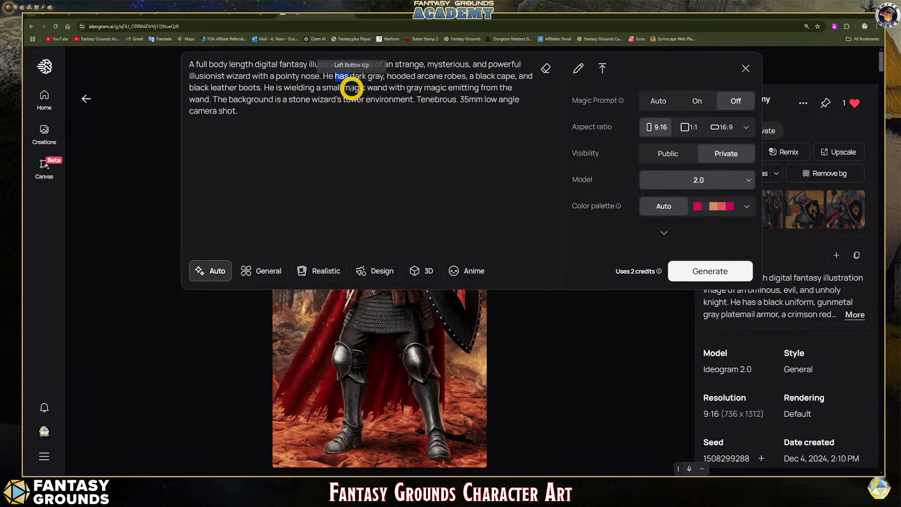
{"action": "type", "text": "is wearing"}
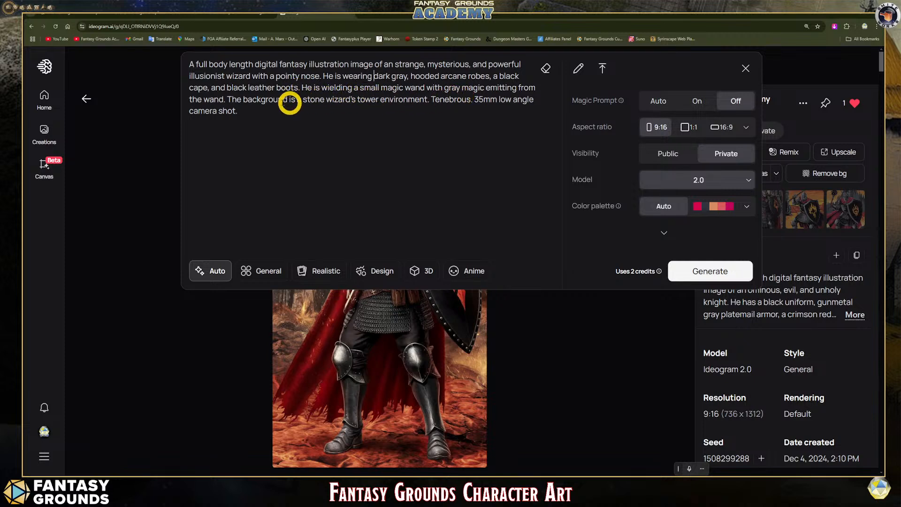
- Insert the sentence "He is standing on ancient stonework." between the wand sentence and the background sentence, correcting its spelling
{"action": "left_click", "coordinate": [271, 108]}
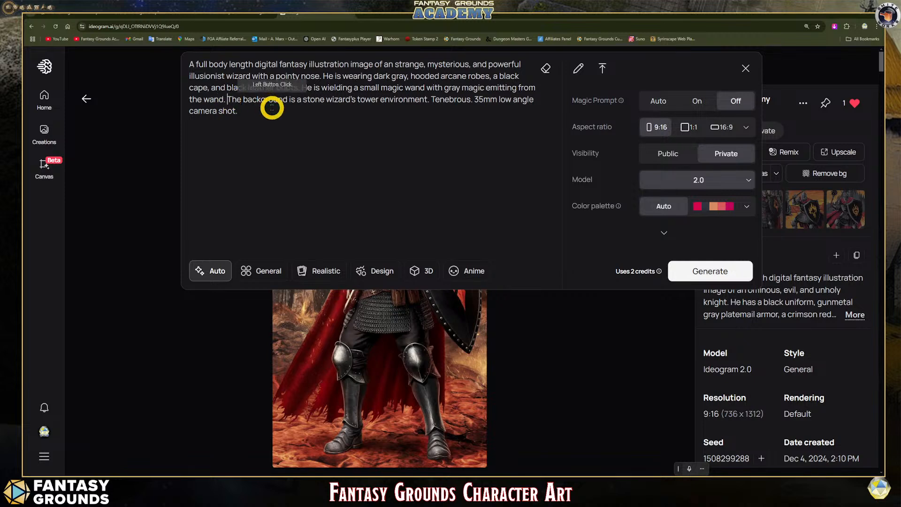
{"action": "type", "text": "He is stan"}
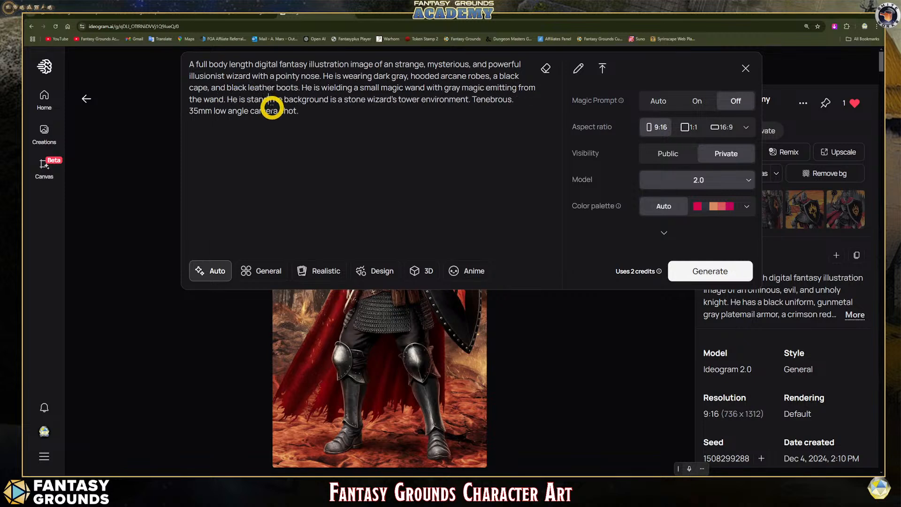
{"action": "type", "text": "ding on and"}
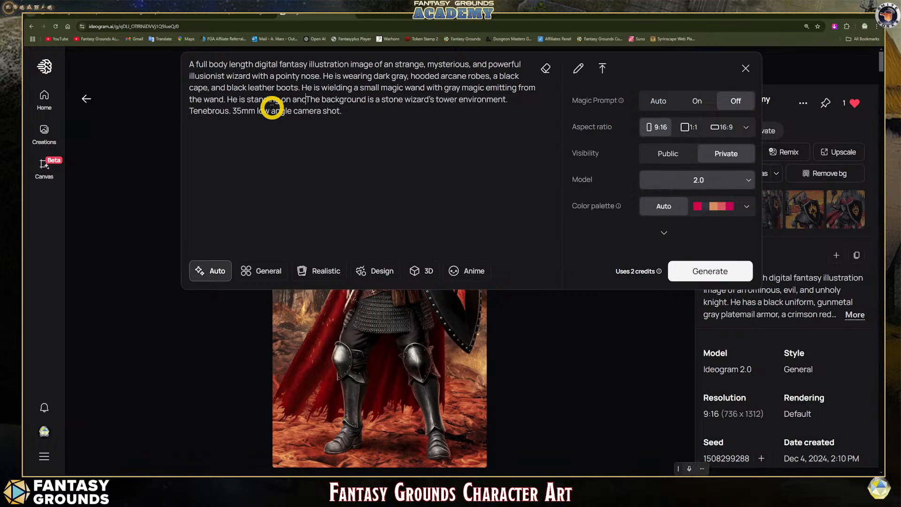
{"action": "key", "text": "BackSpace"}
{"action": "type", "text": "cient "}
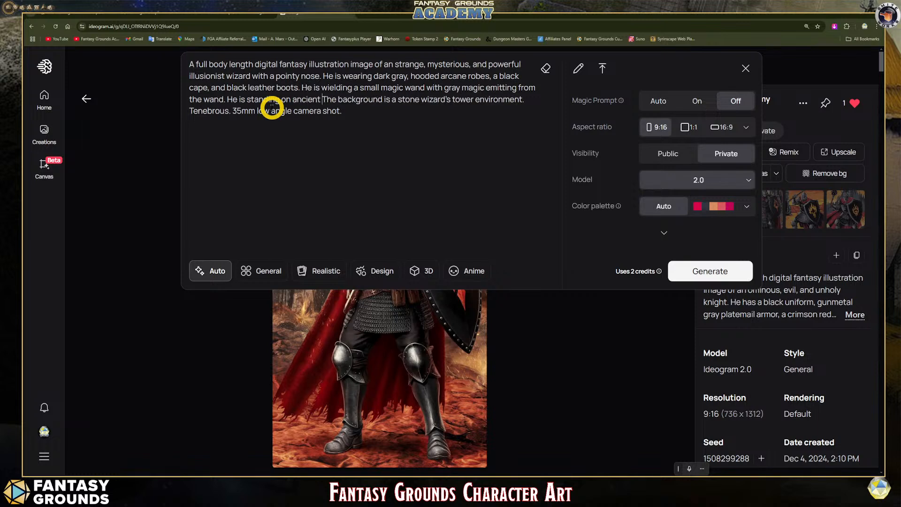
{"action": "type", "text": "stoneow"}
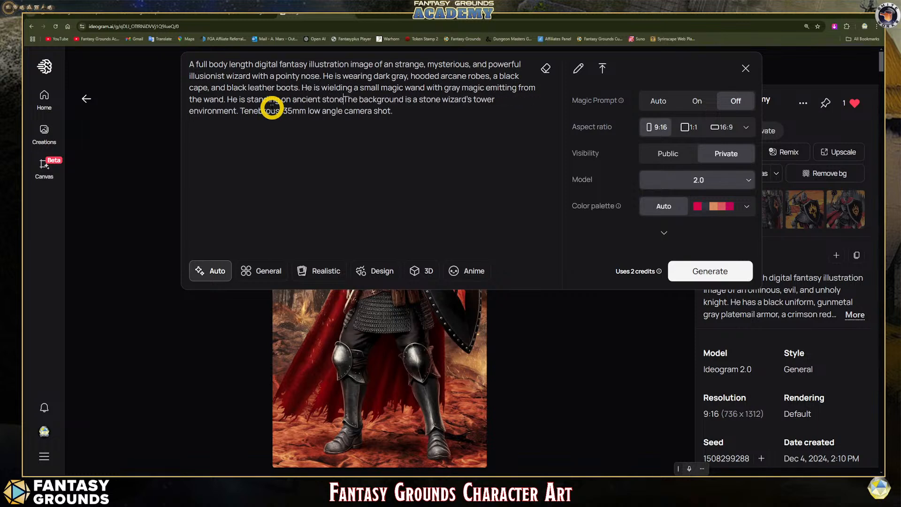
{"action": "type", "text": "rk"}
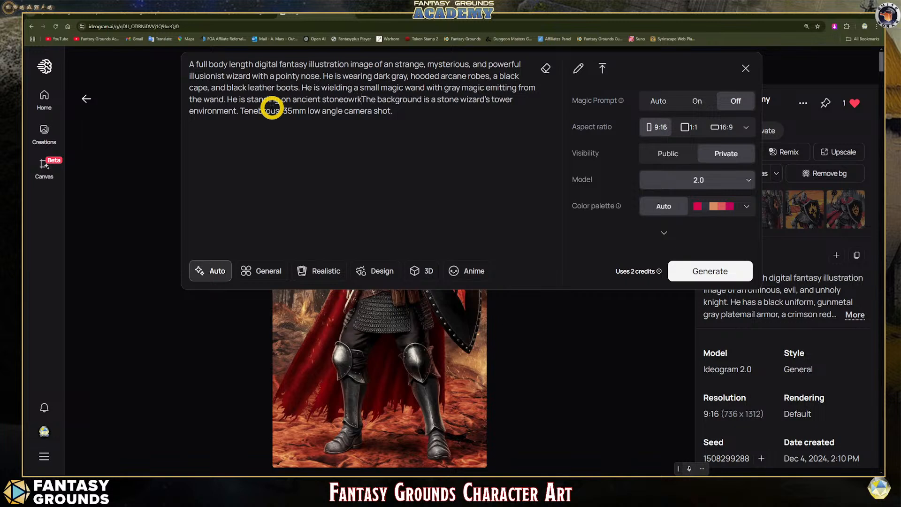
{"action": "key", "text": "BackSpace"}
{"action": "key", "text": "BackSpace"}
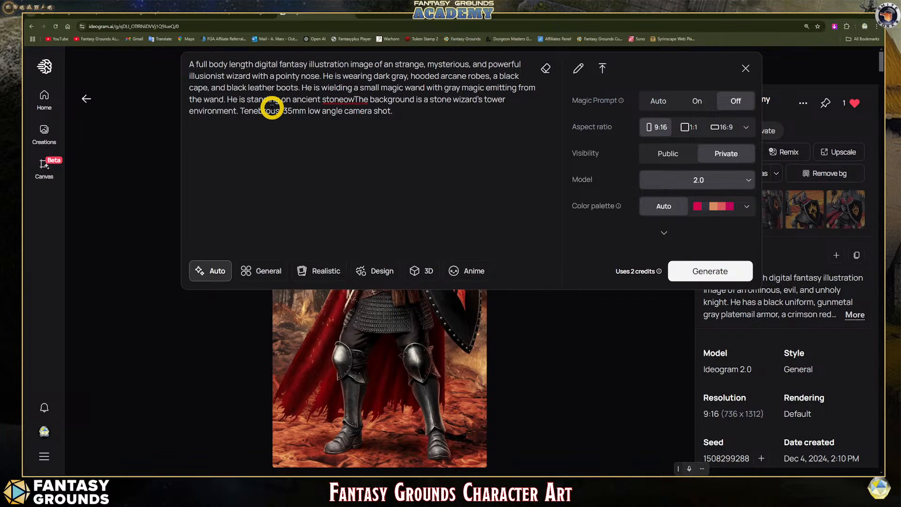
{"action": "type", "text": "ork"}
{"action": "type", "text": "."}
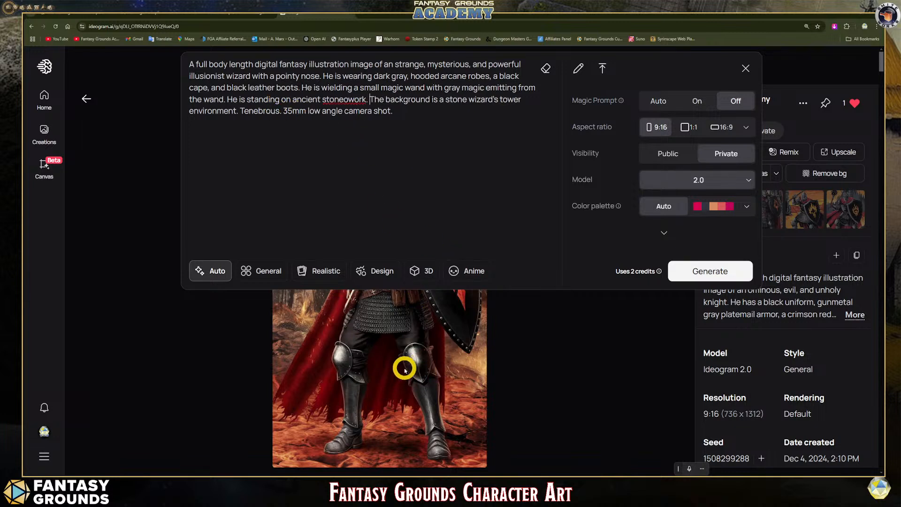
{"action": "left_click", "coordinate": [367, 111]}
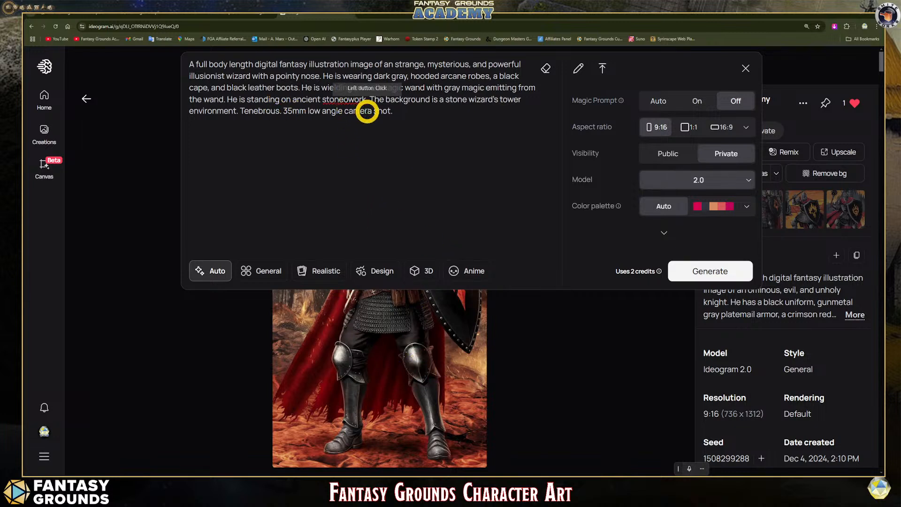
{"action": "key", "text": "BackSpace"}
{"action": "left_click", "coordinate": [421, 110]}
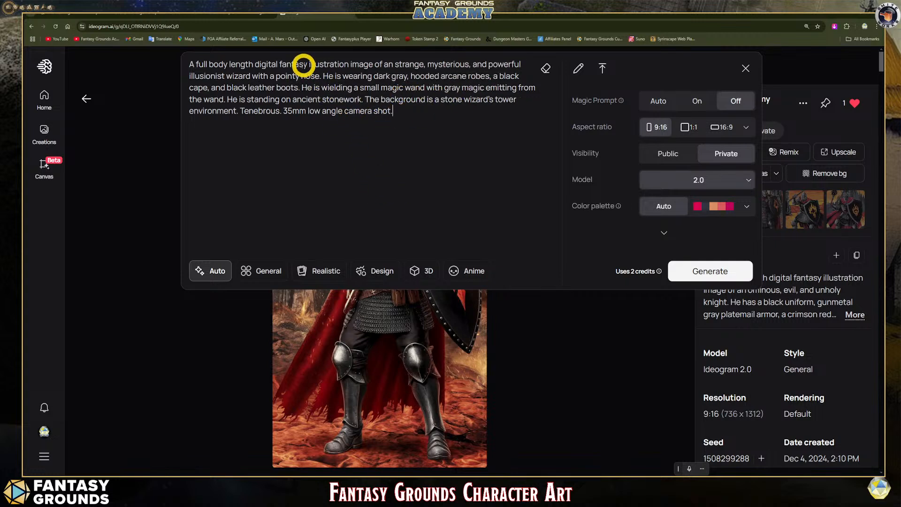
{"action": "left_click_drag", "start_coordinate": [309, 65], "coordinate": [281, 64]}
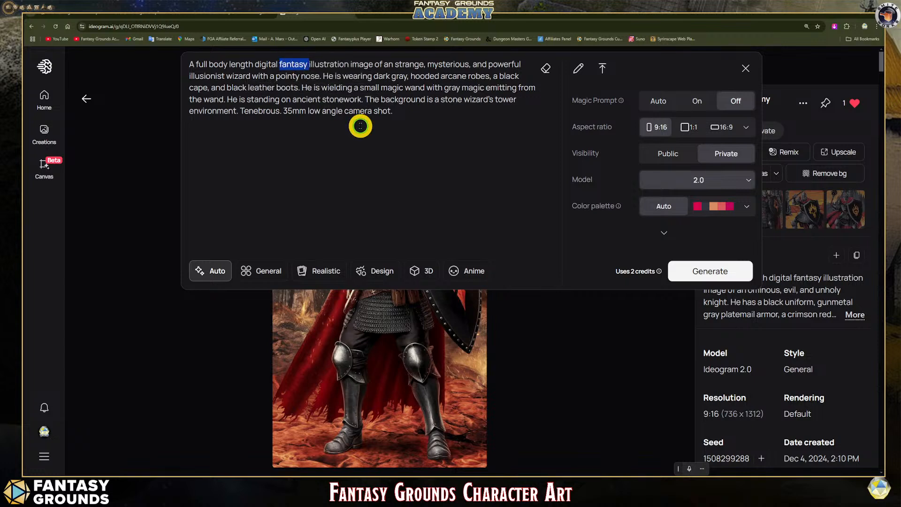
{"action": "left_click", "coordinate": [299, 66]}
{"action": "left_click", "coordinate": [401, 110]}
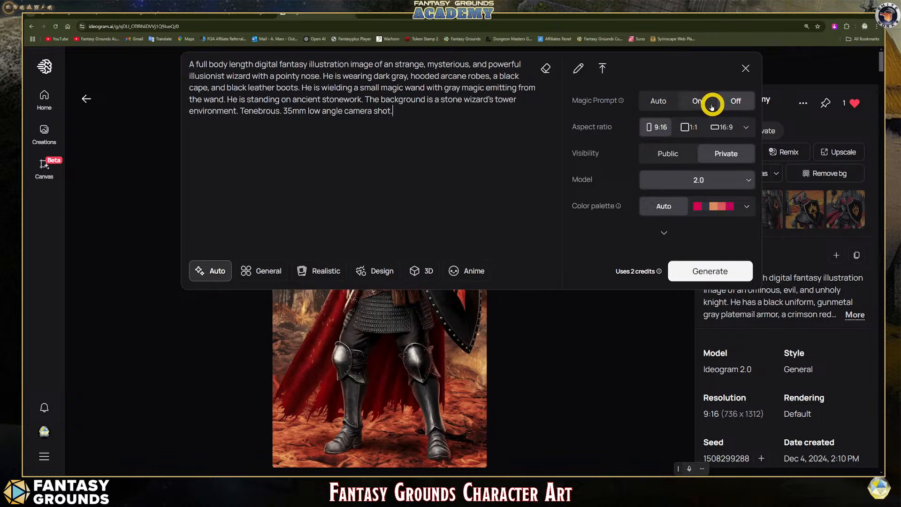
- Expand the additional generation settings and generate private images from the illusionist wizard prompt with Magic Prompt off and a 9:16 aspect ratio
{"action": "mouse_move", "coordinate": [632, 106]}
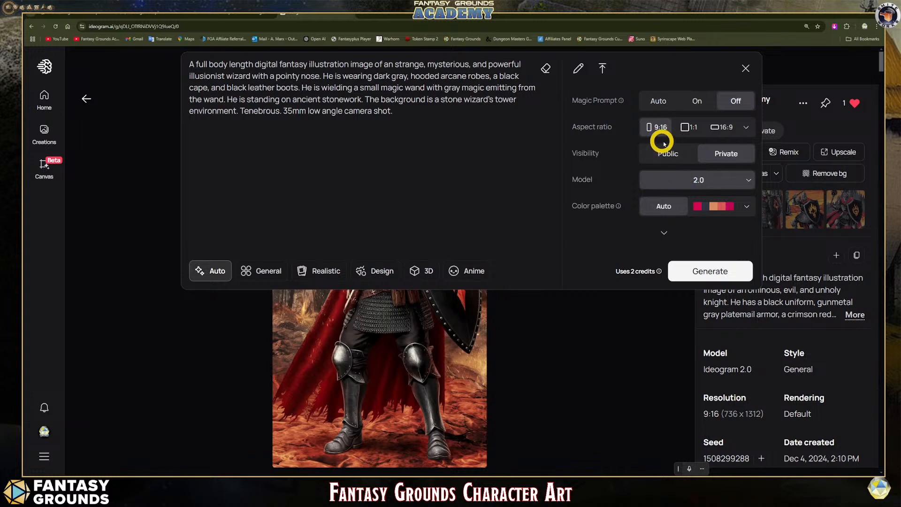
{"action": "left_click", "coordinate": [664, 236]}
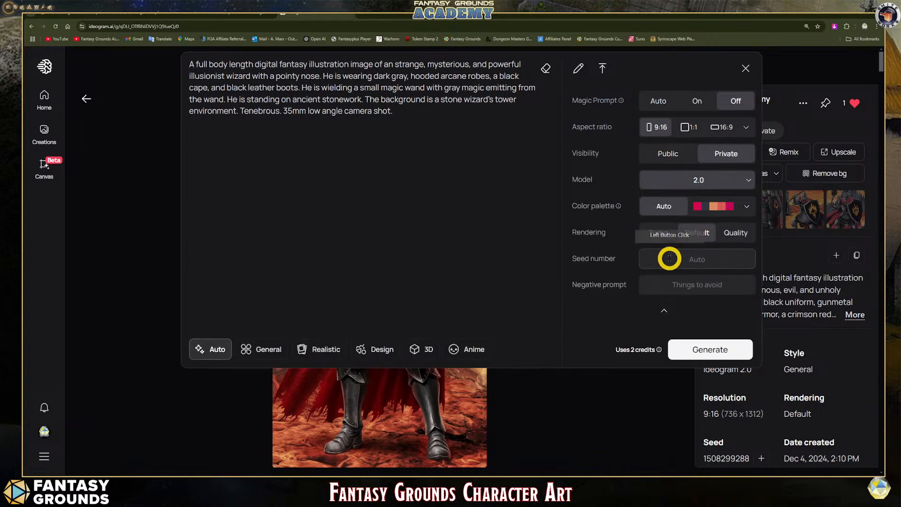
{"action": "left_click", "coordinate": [675, 284]}
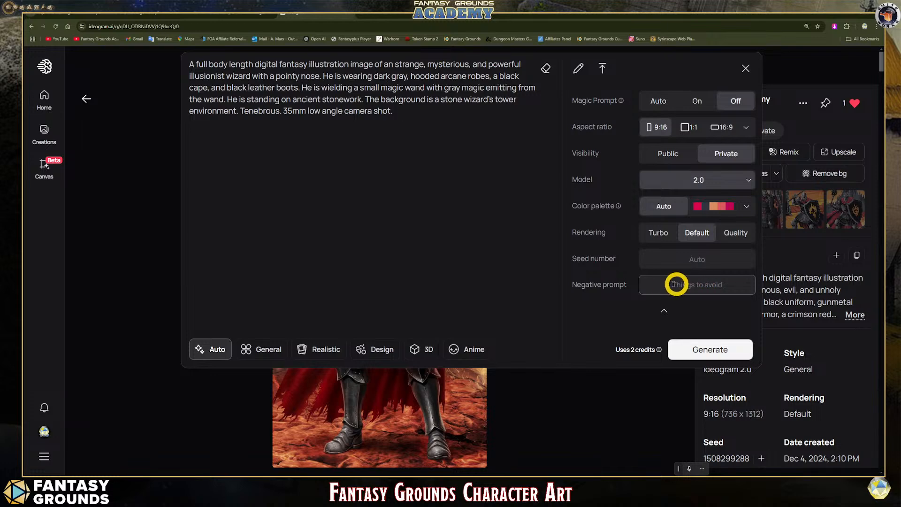
{"action": "left_click", "coordinate": [700, 350]}
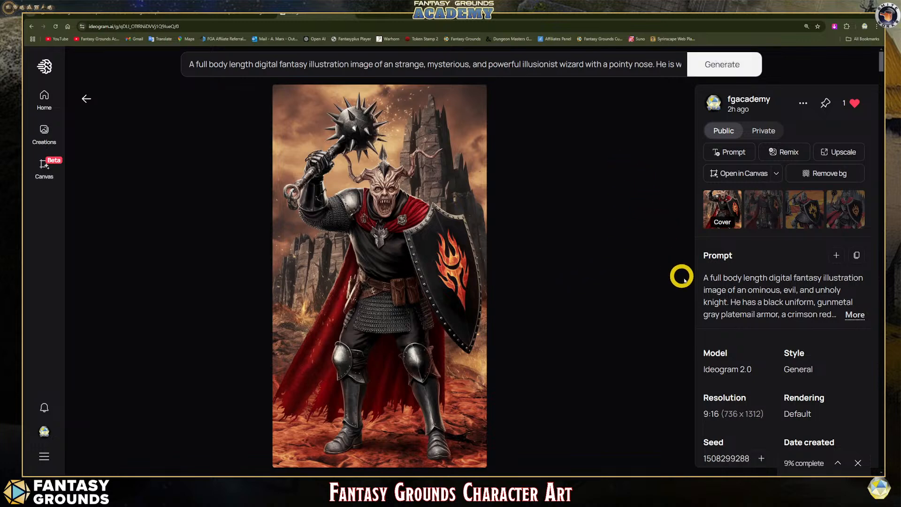
- Look over the newly generated wizard images and open the first realistic one, with the wand raised overhead
{"action": "left_click", "coordinate": [784, 463]}
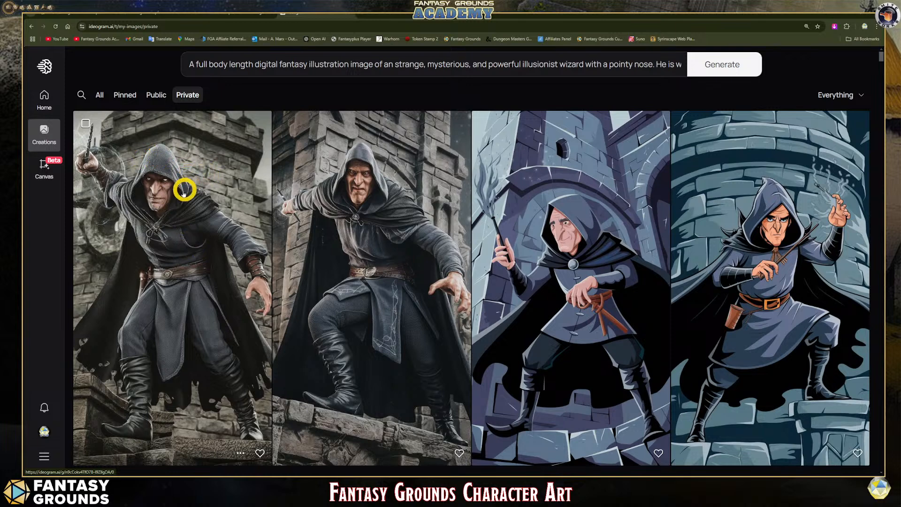
{"action": "scroll", "coordinate": [193, 262], "scroll_direction": "down", "scroll_amount": 1}
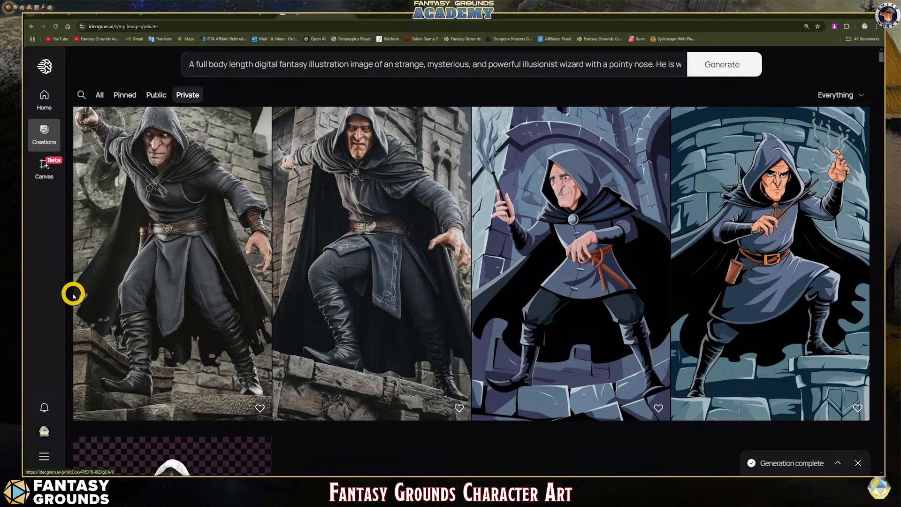
{"action": "scroll", "coordinate": [204, 346], "scroll_direction": "up", "scroll_amount": 1}
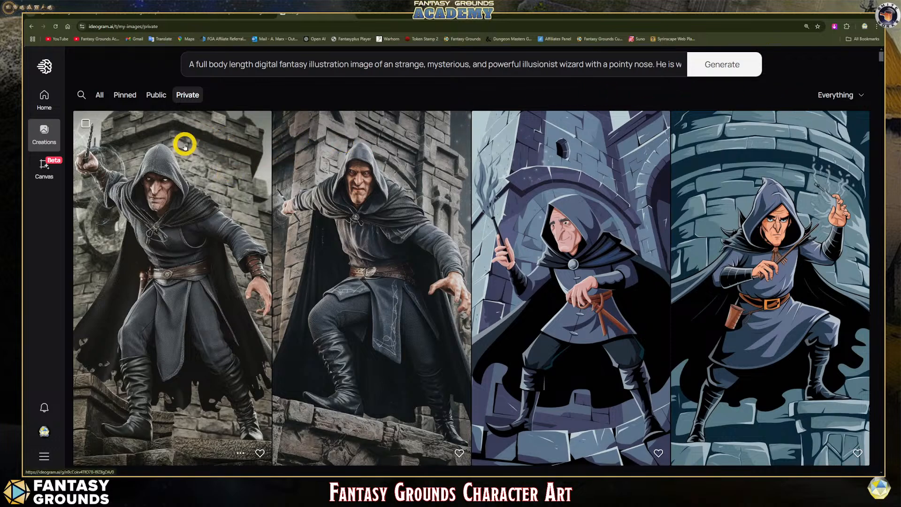
{"action": "left_click", "coordinate": [181, 183]}
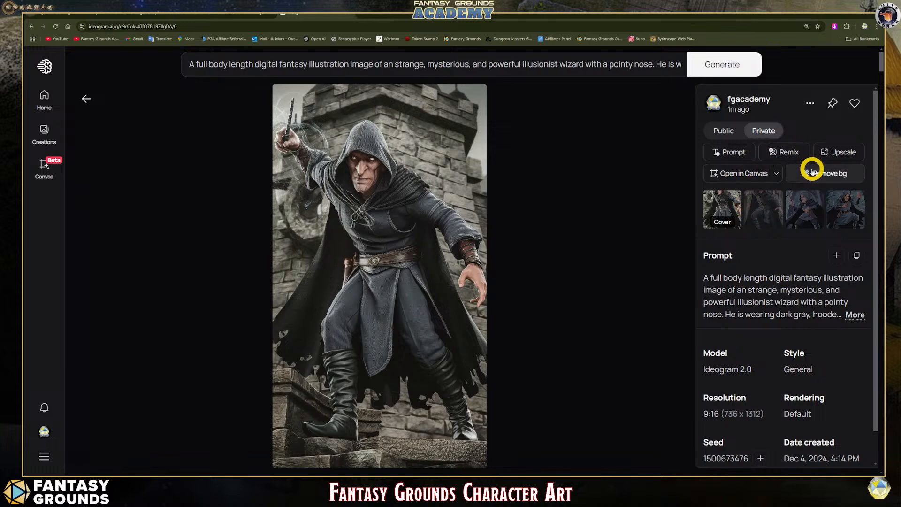
- Reuse the opened image's prompt with "wielding" replaced by "holding", and generate new images at a 1:1 aspect ratio
{"action": "left_click", "coordinate": [738, 154]}
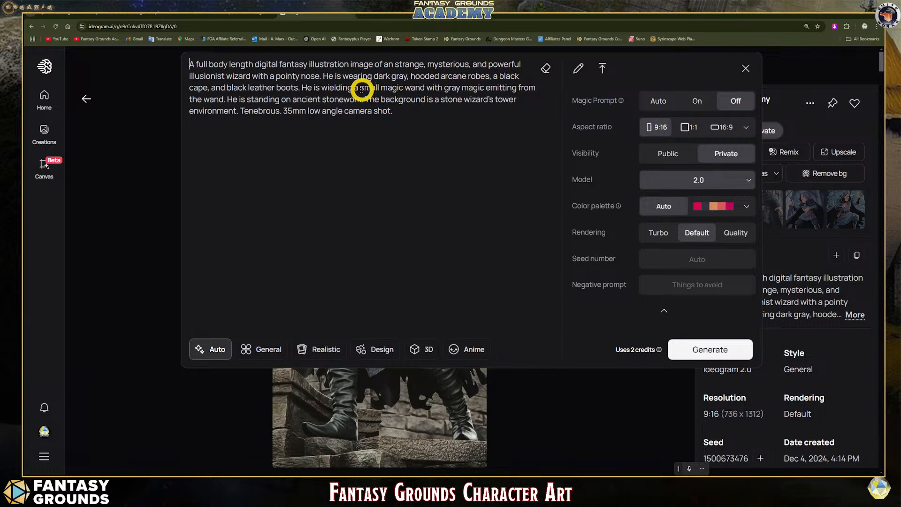
{"action": "left_click_drag", "start_coordinate": [351, 88], "coordinate": [321, 87]}
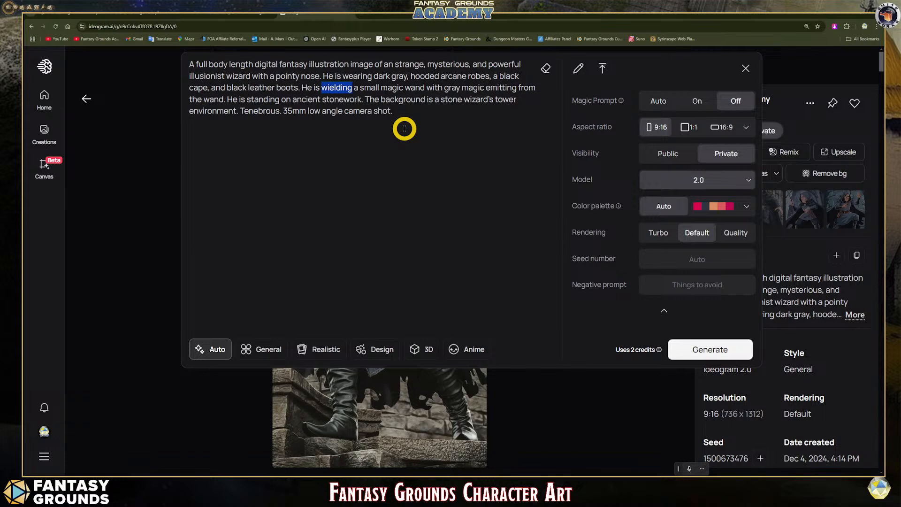
{"action": "type", "text": "holding"}
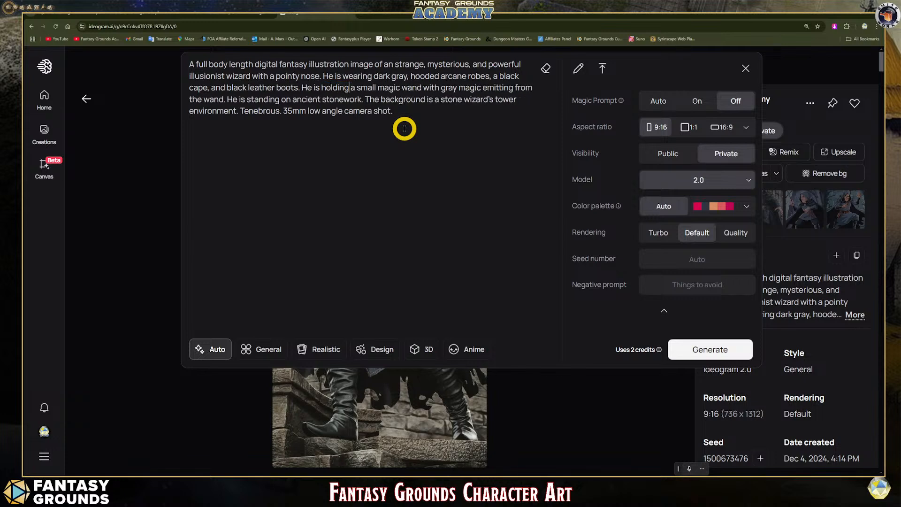
{"action": "left_click", "coordinate": [423, 89]}
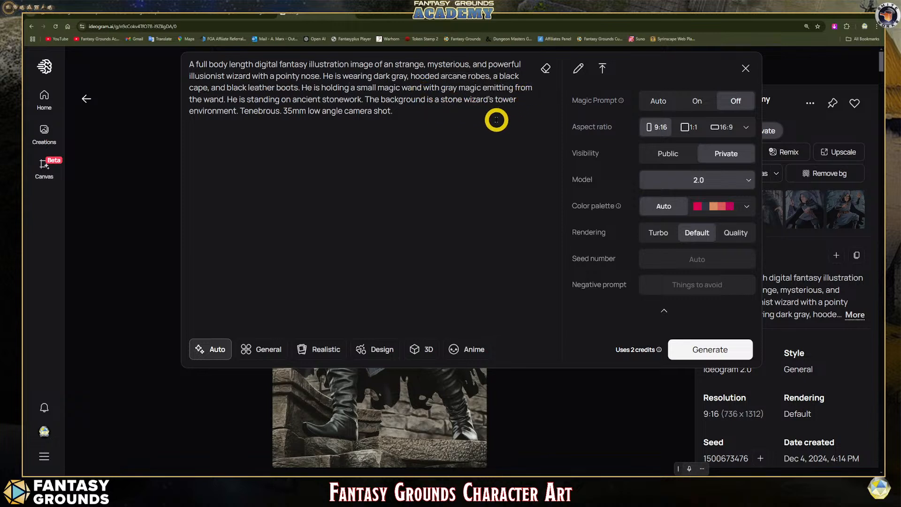
{"action": "left_click", "coordinate": [684, 129]}
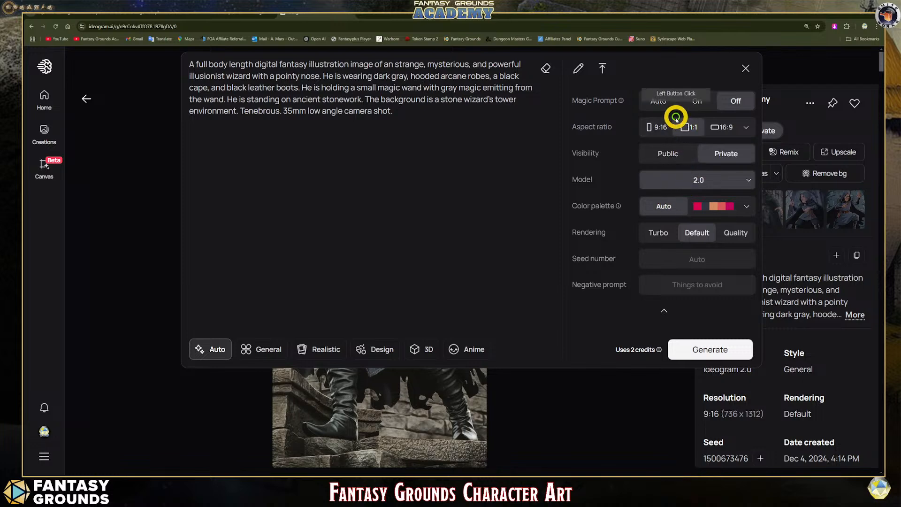
{"action": "left_click", "coordinate": [706, 349]}
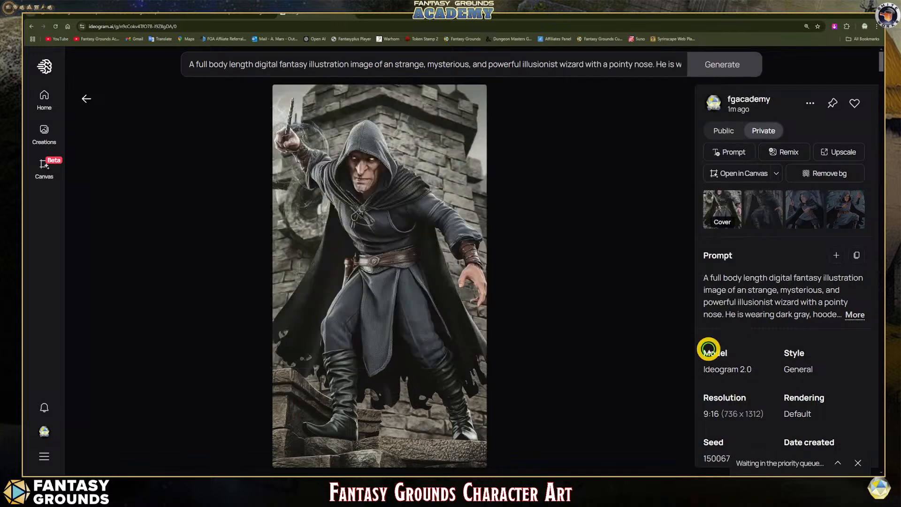
{"action": "left_click", "coordinate": [433, 202]}
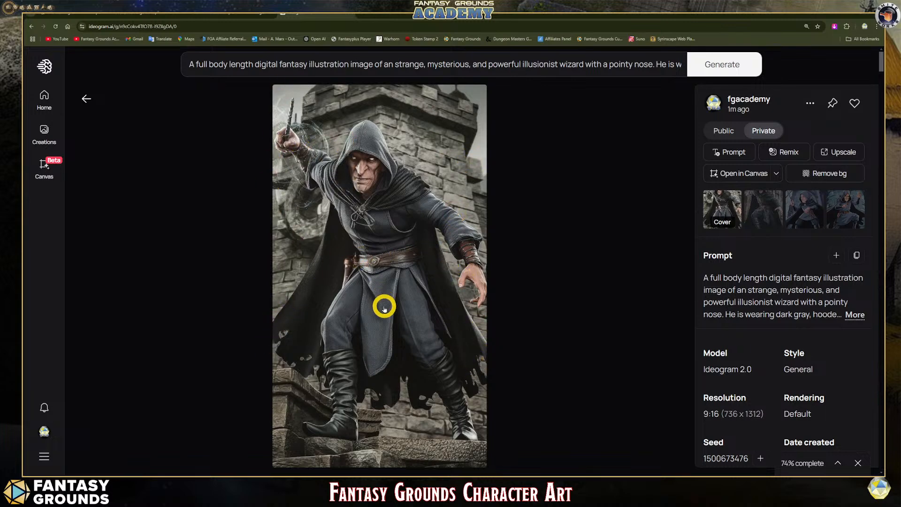
{"action": "scroll", "coordinate": [394, 329], "scroll_direction": "down", "scroll_amount": 1}
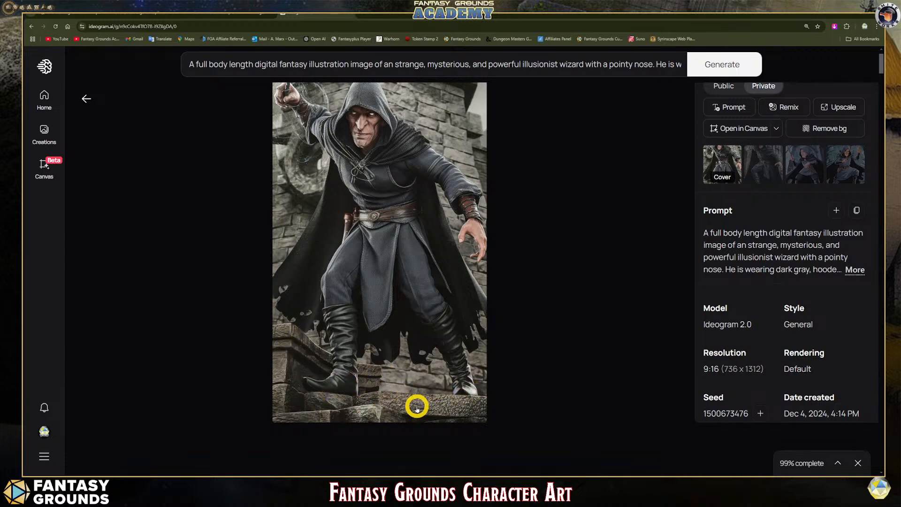
{"action": "scroll", "coordinate": [408, 398], "scroll_direction": "up", "scroll_amount": 1}
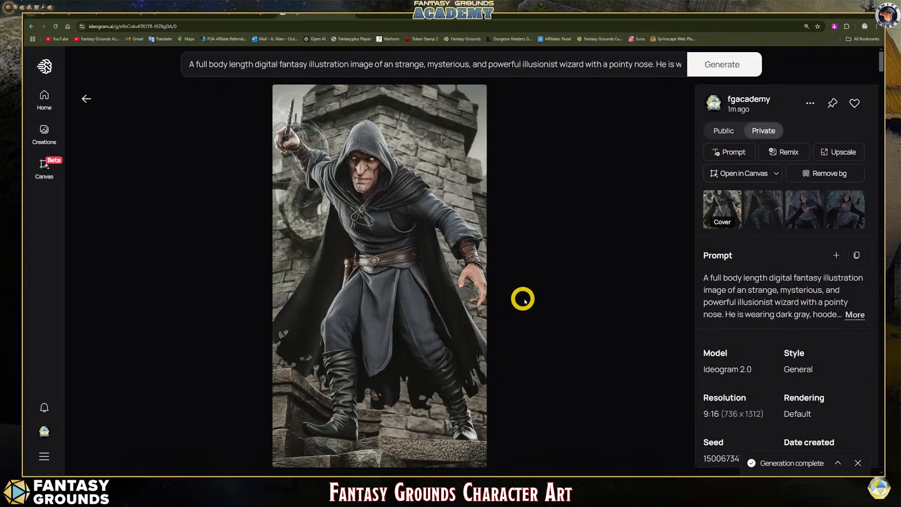
- Open the second image of the new square wizard set and examine the full figure from hood to boots
{"action": "left_click", "coordinate": [754, 461]}
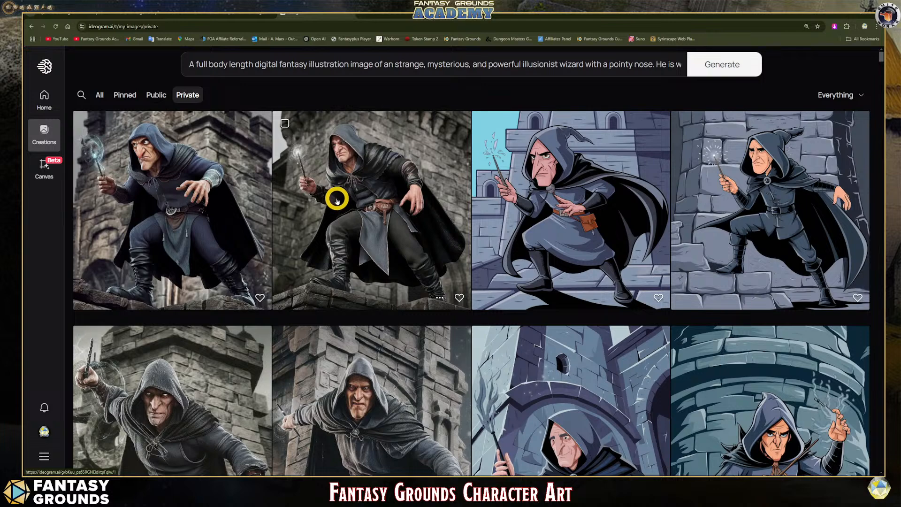
{"action": "left_click", "coordinate": [365, 186]}
{"action": "scroll", "coordinate": [378, 275], "scroll_direction": "down", "scroll_amount": 1}
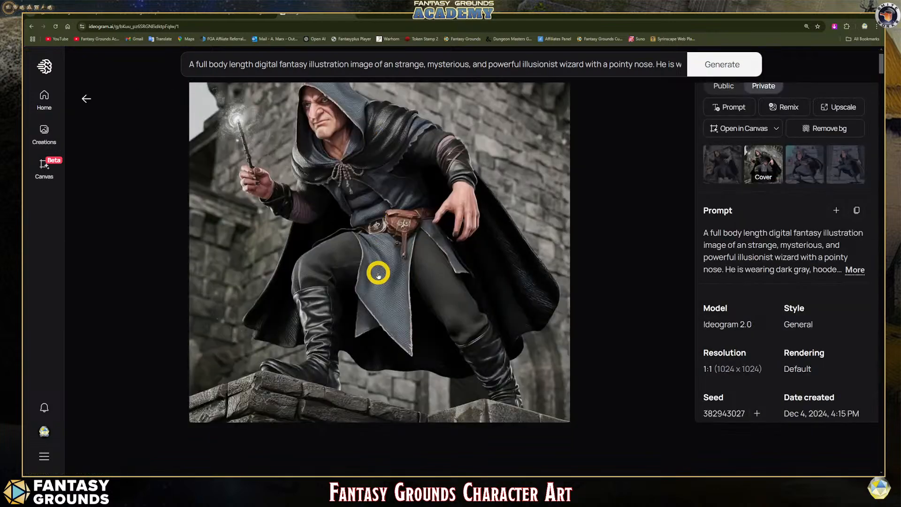
{"action": "scroll", "coordinate": [376, 269], "scroll_direction": "up", "scroll_amount": 1}
{"action": "scroll", "coordinate": [376, 269], "scroll_direction": "down", "scroll_amount": 2}
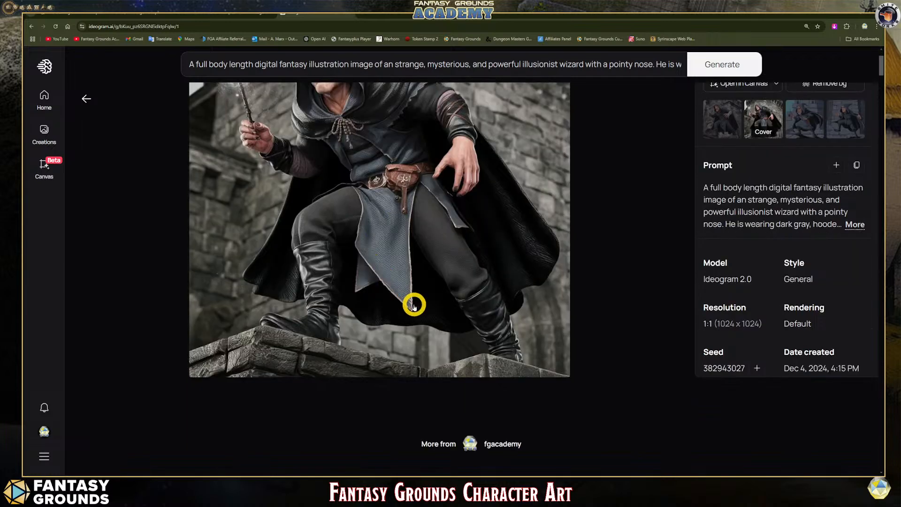
{"action": "scroll", "coordinate": [413, 304], "scroll_direction": "up", "scroll_amount": 2}
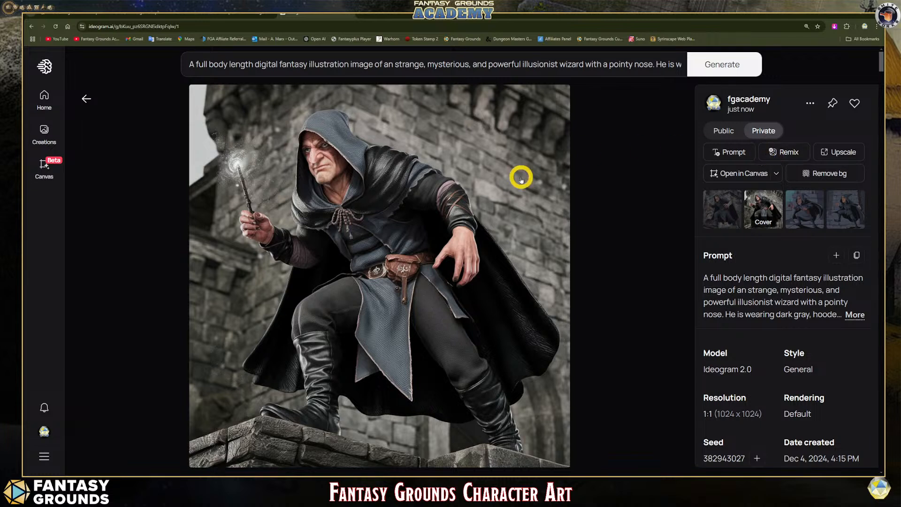
- Like the square wizard image and upscale it with Detail set to 60
{"action": "left_click", "coordinate": [856, 106]}
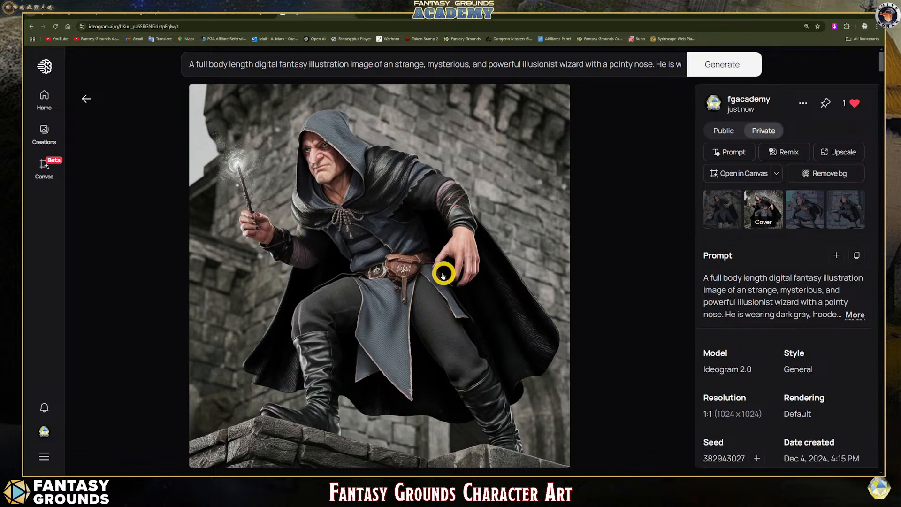
{"action": "left_click", "coordinate": [840, 153]}
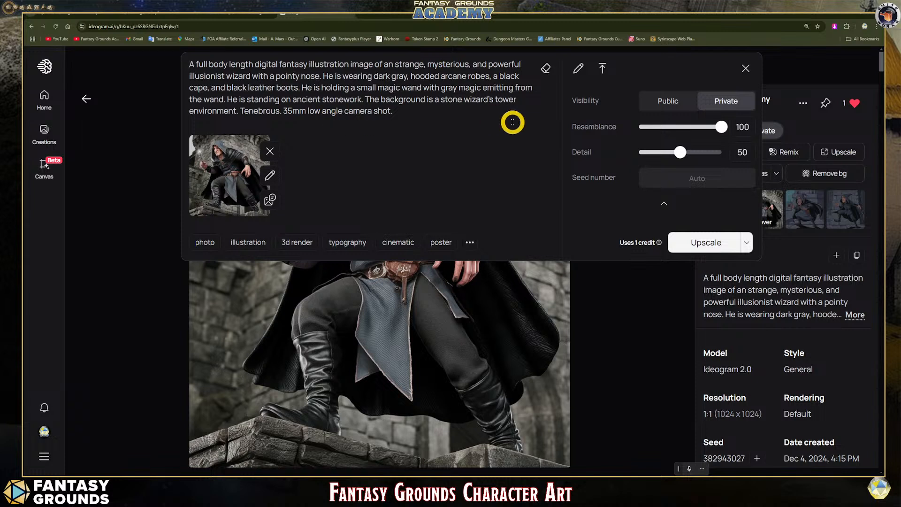
{"action": "left_click_drag", "start_coordinate": [683, 153], "coordinate": [688, 151]}
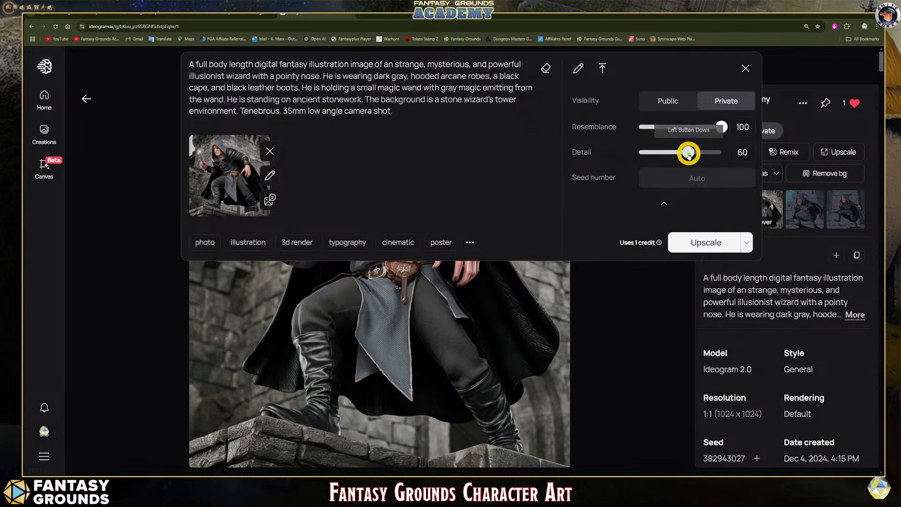
{"action": "left_click", "coordinate": [718, 244]}
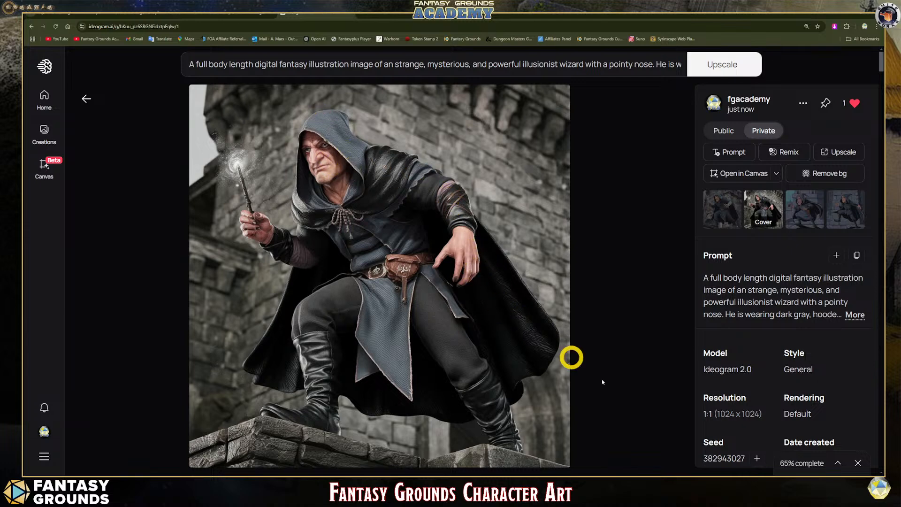
- Open the upscaled wizard image and compare it with the original using the before/after comparison view
{"action": "left_click", "coordinate": [798, 460]}
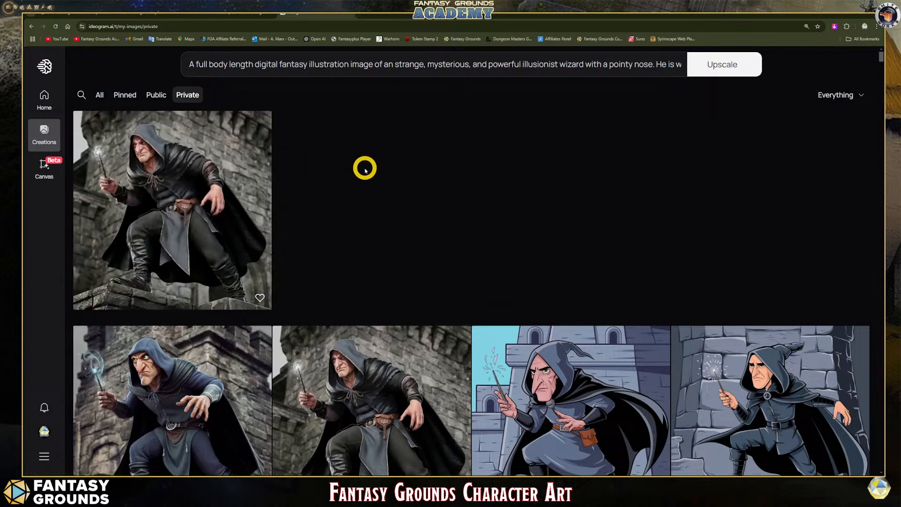
{"action": "left_click", "coordinate": [177, 169]}
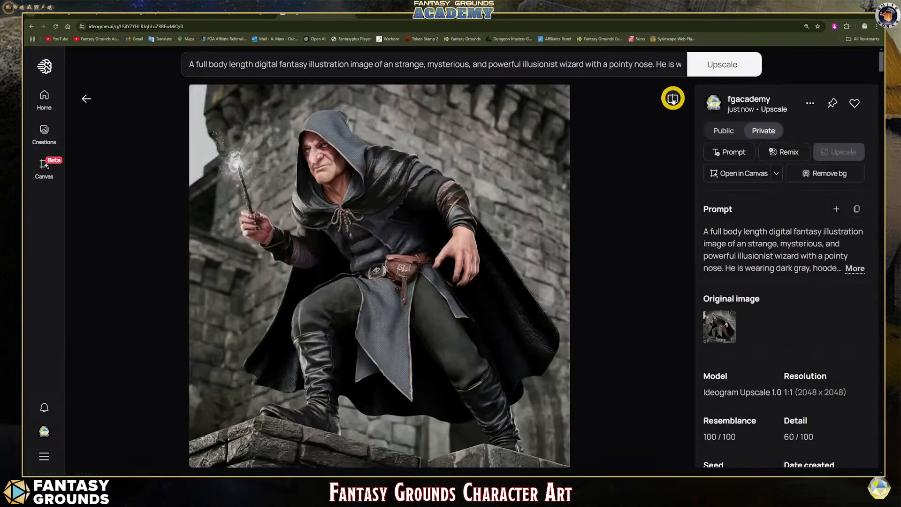
{"action": "left_click", "coordinate": [673, 99]}
{"action": "left_click_drag", "start_coordinate": [378, 223], "coordinate": [195, 227]}
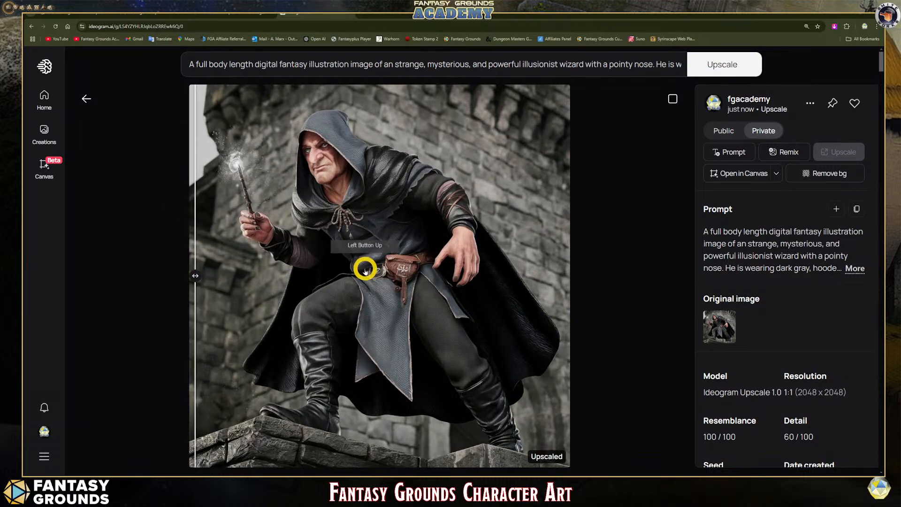
{"action": "scroll", "coordinate": [364, 267], "scroll_direction": "down", "scroll_amount": 2}
{"action": "scroll", "coordinate": [366, 271], "scroll_direction": "up", "scroll_amount": 1}
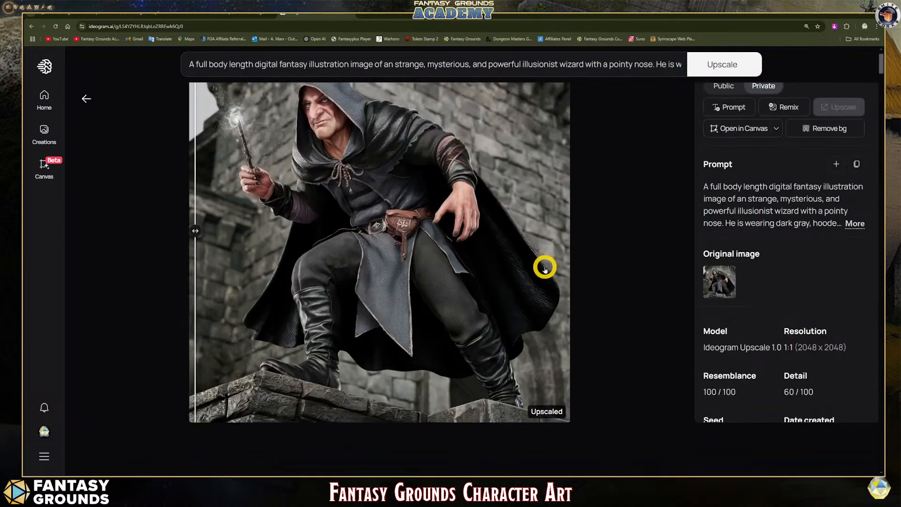
{"action": "scroll", "coordinate": [643, 276], "scroll_direction": "up", "scroll_amount": 1}
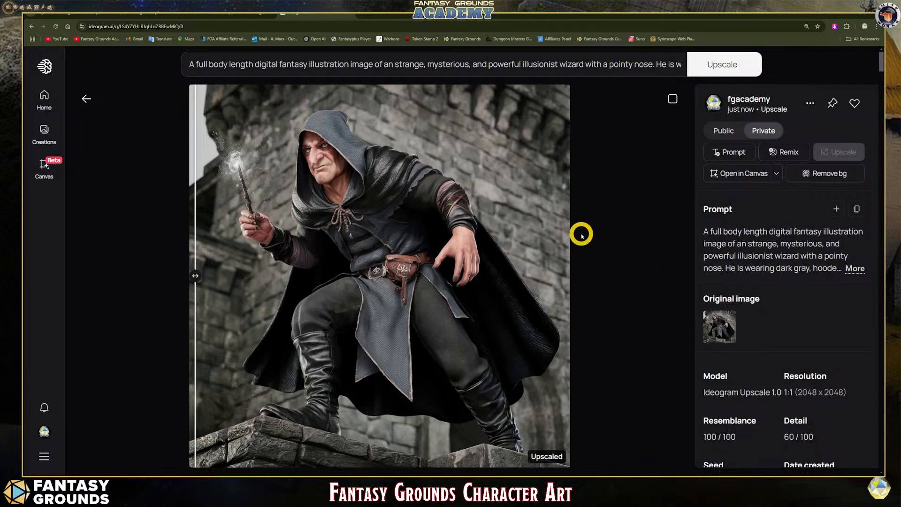
- Download the upscaled wizard image as a PNG at 100% quality
{"action": "left_click", "coordinate": [812, 103]}
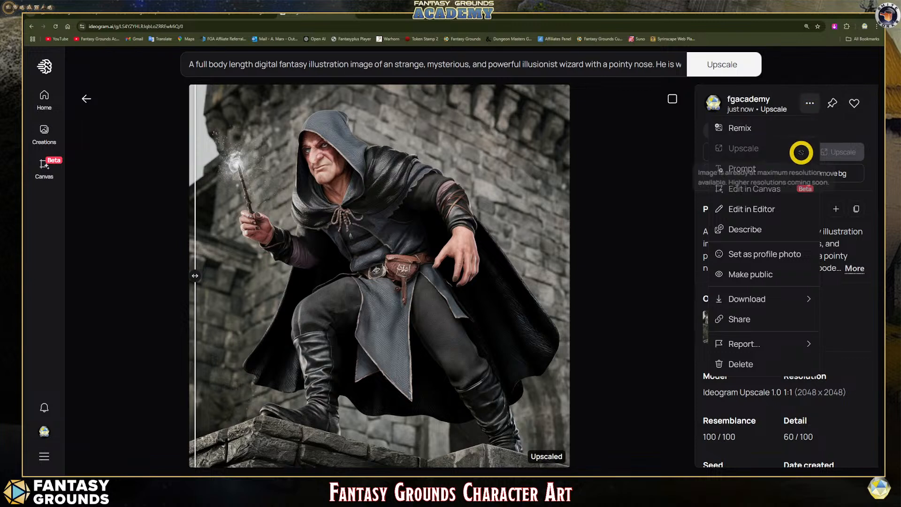
{"action": "mouse_move", "coordinate": [760, 301]}
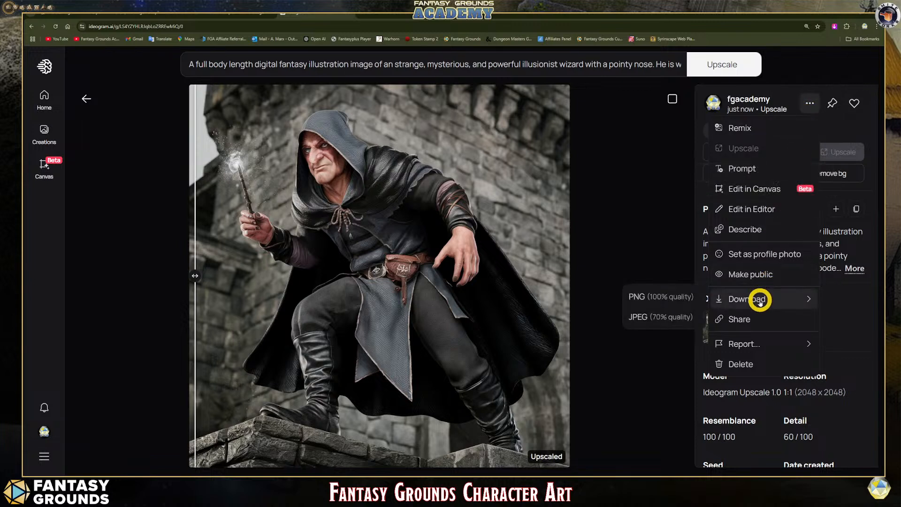
{"action": "left_click", "coordinate": [668, 302]}
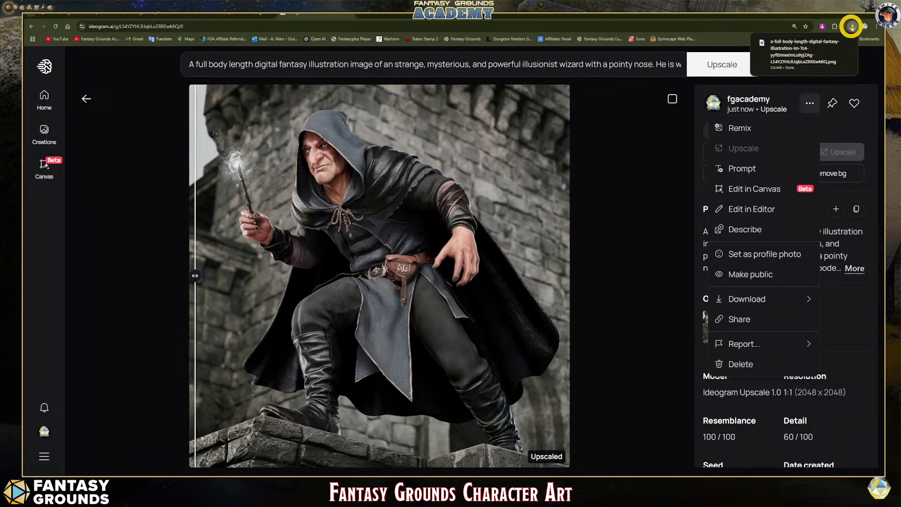
- Show the downloaded upscaled wizard image in the Downloads folder and rename the file as Art_Human_Illusionist
{"action": "left_click", "coordinate": [838, 38]}
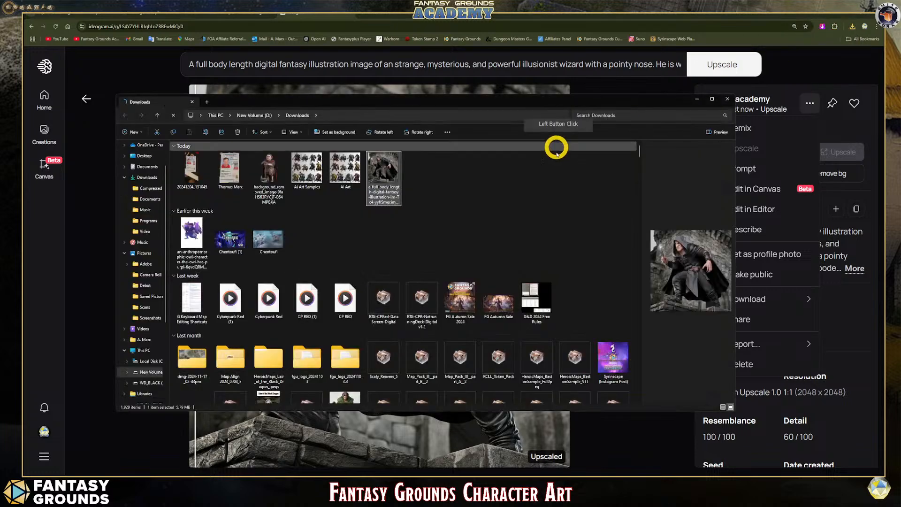
{"action": "left_click", "coordinate": [395, 192]}
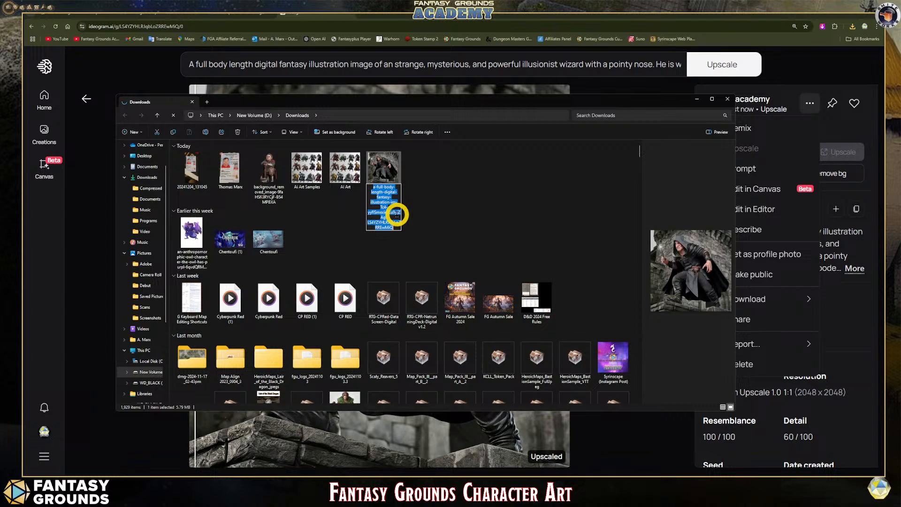
{"action": "type", "text": "Ai Human Illusionist"}
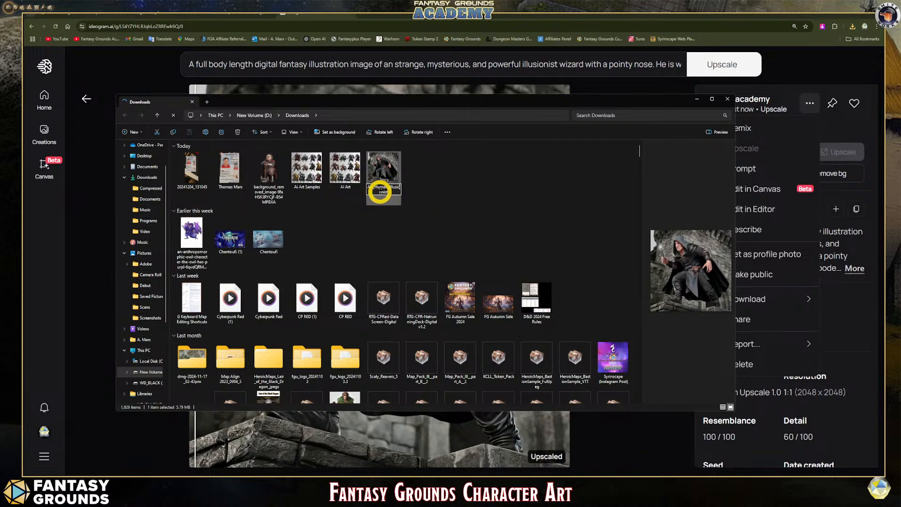
{"action": "left_click", "coordinate": [403, 203]}
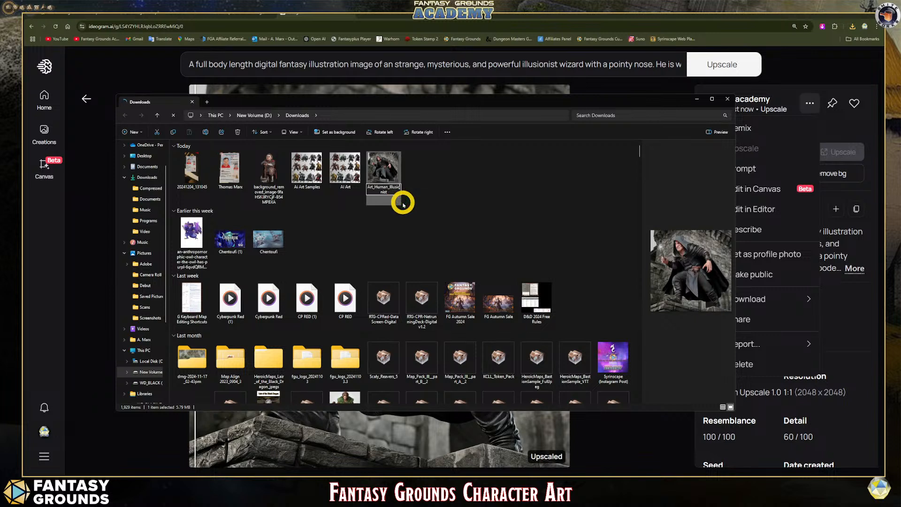
{"action": "left_click", "coordinate": [422, 204]}
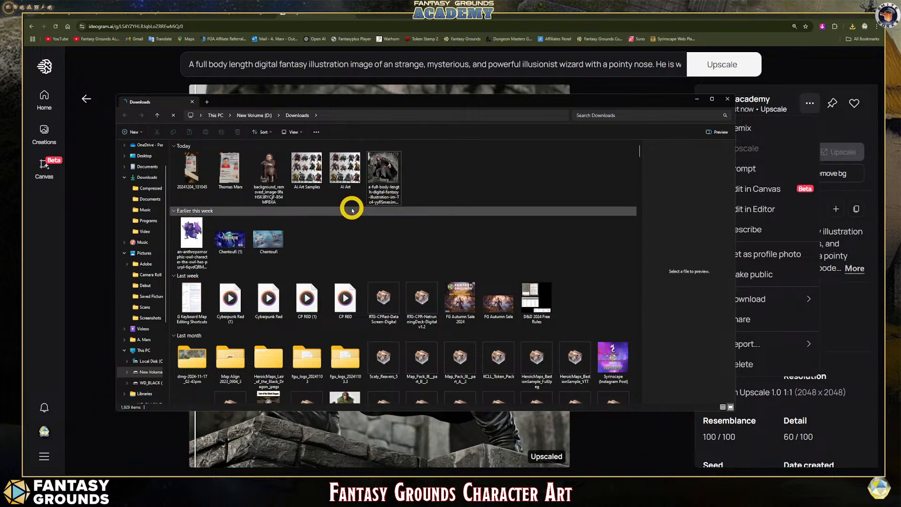
{"action": "left_click", "coordinate": [378, 179]}
{"action": "left_click", "coordinate": [379, 177]}
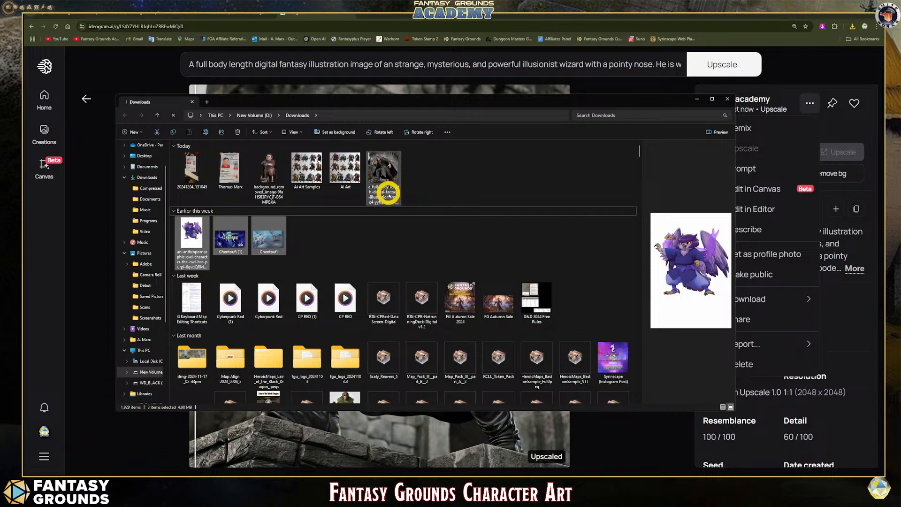
- Return to the upscaled wizard image in Ideogram and remove its background
{"action": "left_click", "coordinate": [696, 99]}
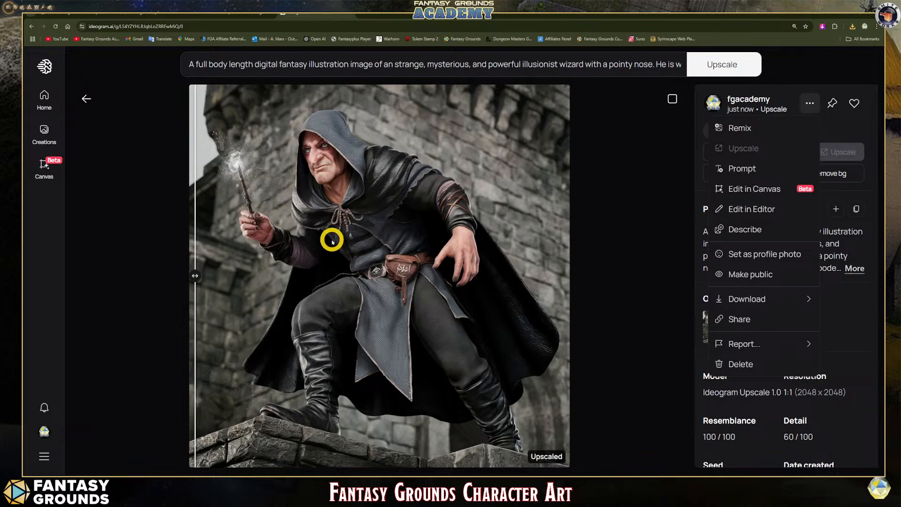
{"action": "left_click", "coordinate": [641, 204]}
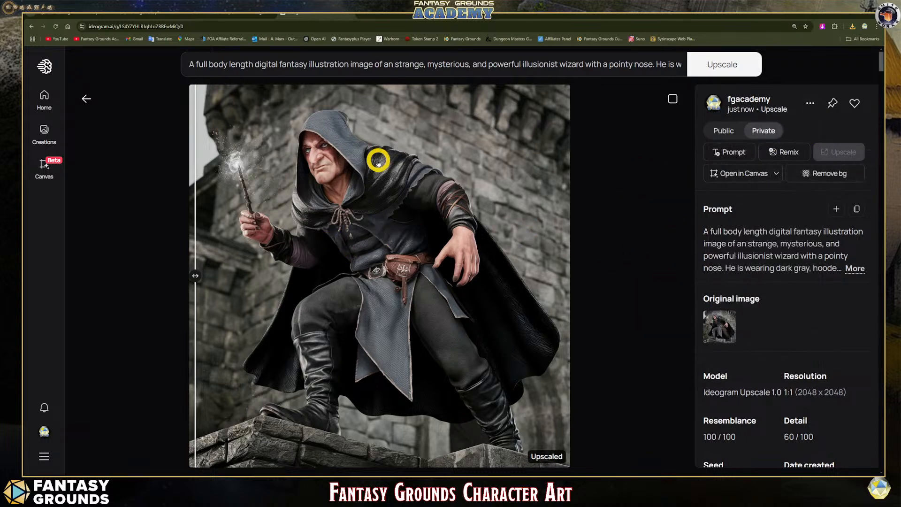
{"action": "left_click", "coordinate": [843, 172]}
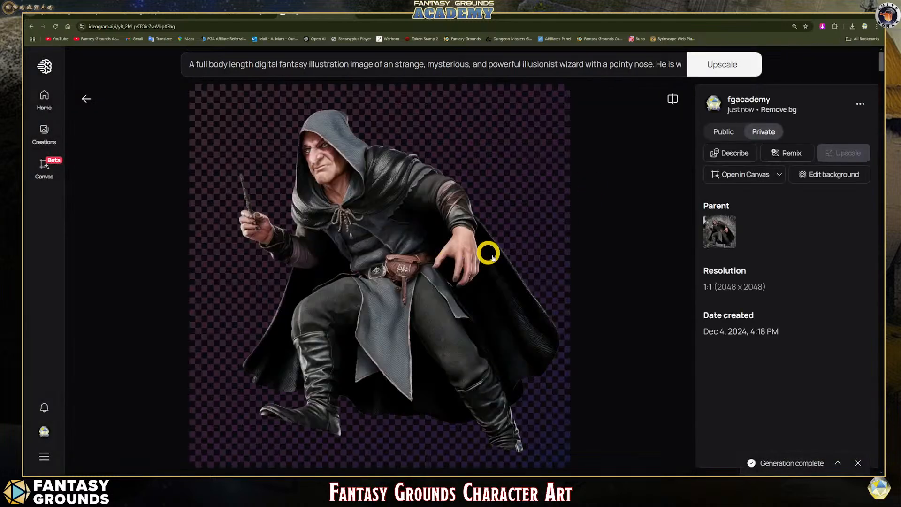
- Examine the background-removed wizard from hood to boots, checking the cut-out edges around the wand, cloak and feet
{"action": "scroll", "coordinate": [518, 283], "scroll_direction": "down", "scroll_amount": 1}
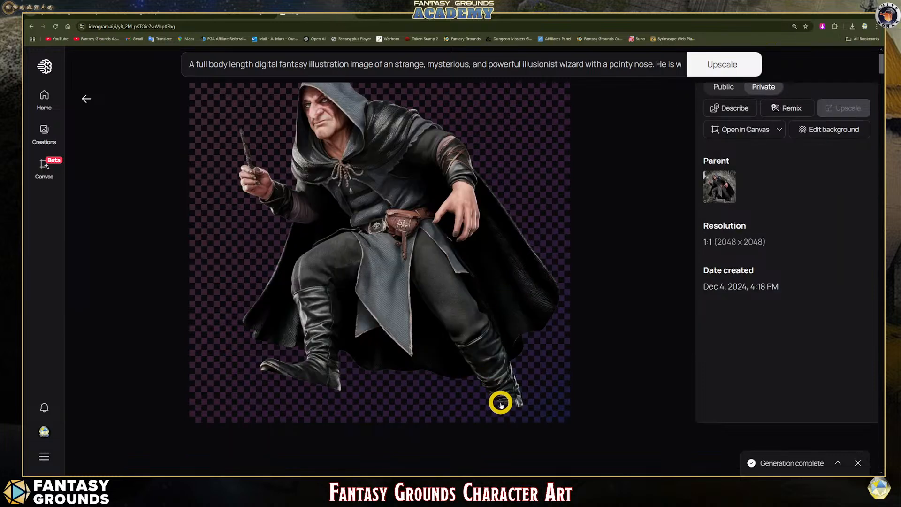
{"action": "scroll", "coordinate": [373, 368], "scroll_direction": "up", "scroll_amount": 1}
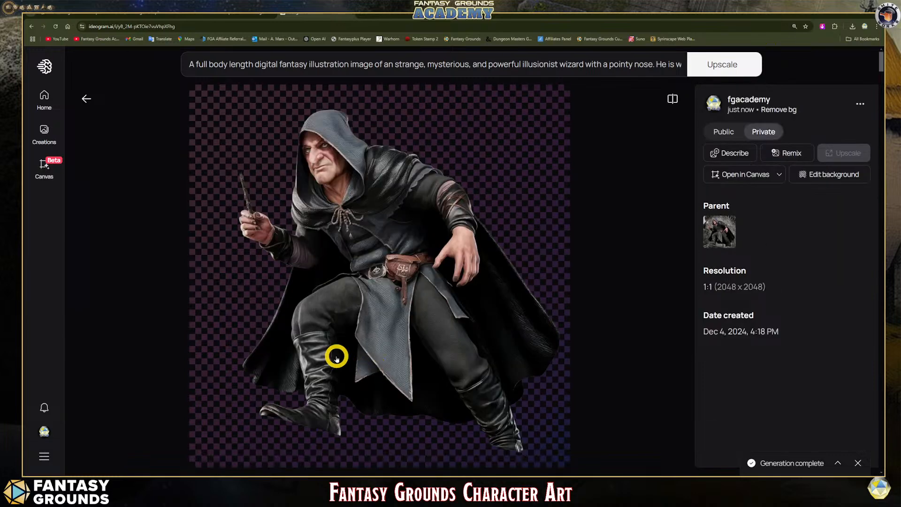
{"action": "scroll", "coordinate": [336, 357], "scroll_direction": "down", "scroll_amount": 1}
{"action": "scroll", "coordinate": [336, 357], "scroll_direction": "up", "scroll_amount": 1}
{"action": "scroll", "coordinate": [328, 352], "scroll_direction": "down", "scroll_amount": 3}
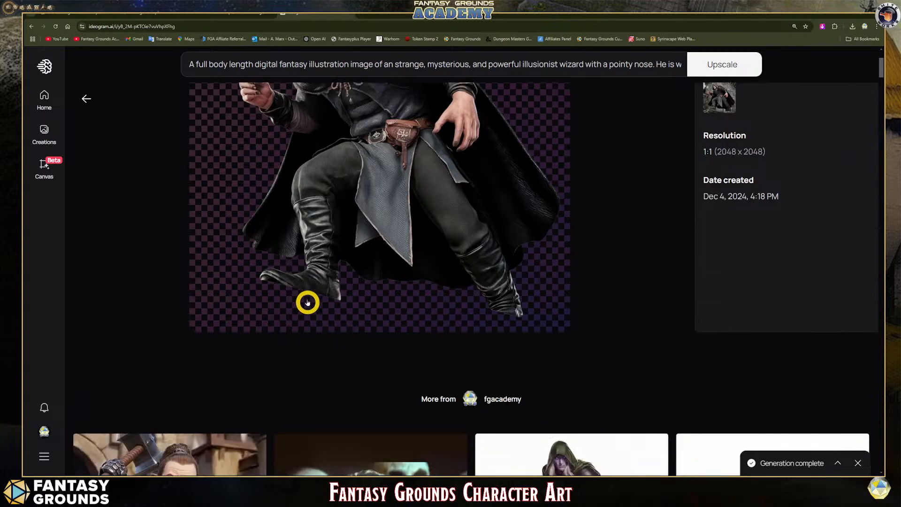
{"action": "scroll", "coordinate": [305, 302], "scroll_direction": "up", "scroll_amount": 3}
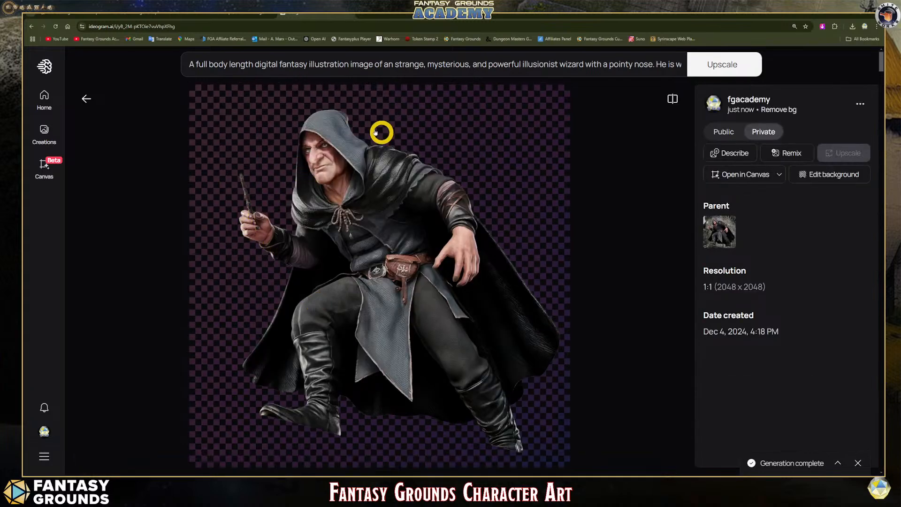
{"action": "scroll", "coordinate": [394, 305], "scroll_direction": "down", "scroll_amount": 1}
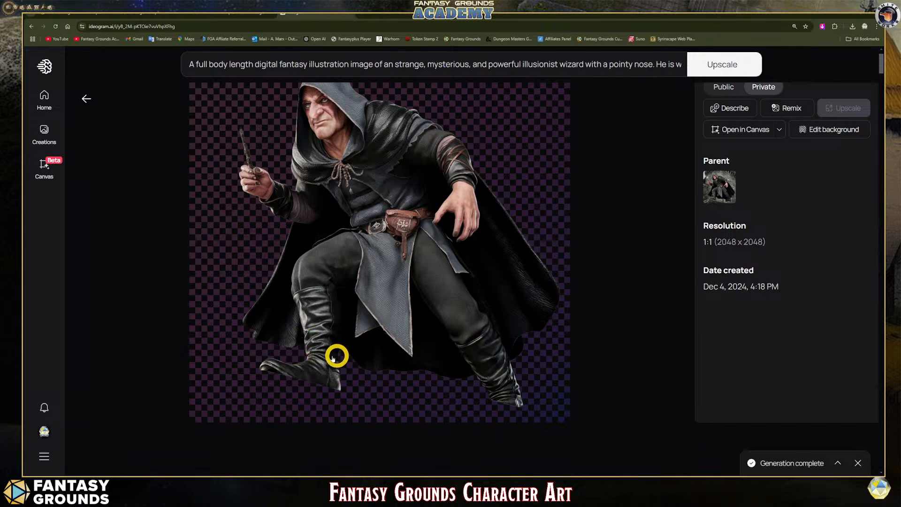
{"action": "scroll", "coordinate": [295, 373], "scroll_direction": "up", "scroll_amount": 1}
{"action": "left_click", "coordinate": [298, 372]}
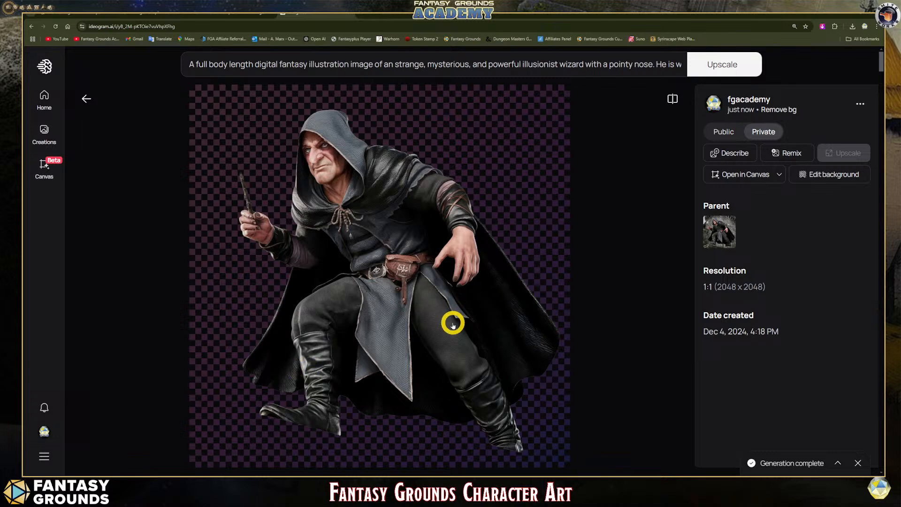
{"action": "scroll", "coordinate": [378, 339], "scroll_direction": "down", "scroll_amount": 1}
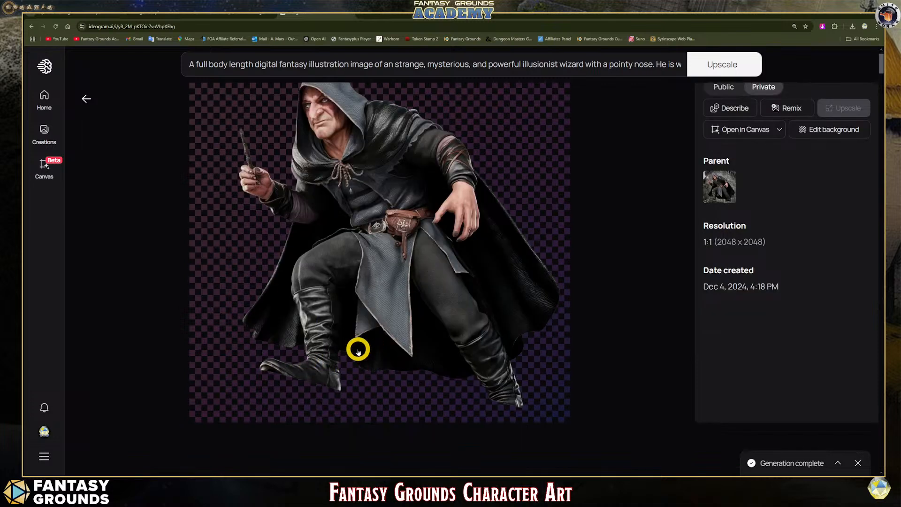
{"action": "scroll", "coordinate": [358, 349], "scroll_direction": "up", "scroll_amount": 1}
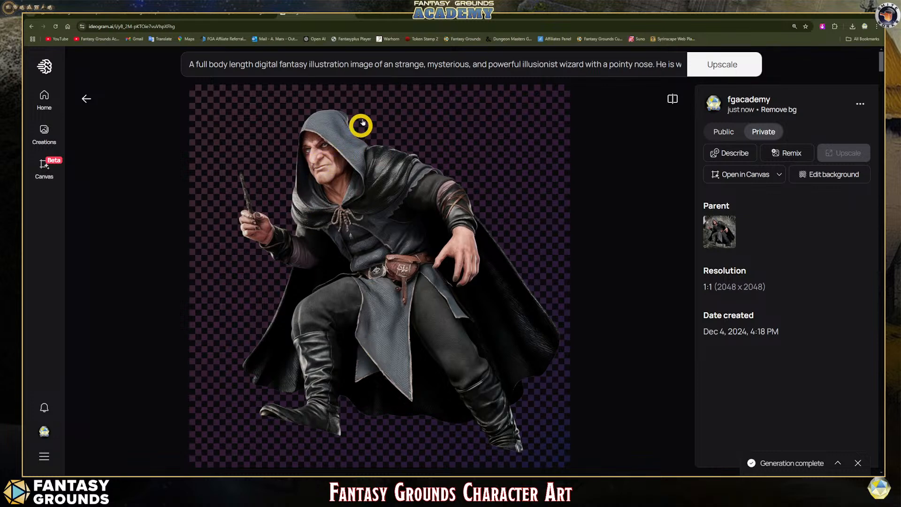
{"action": "scroll", "coordinate": [377, 297], "scroll_direction": "down", "scroll_amount": 1}
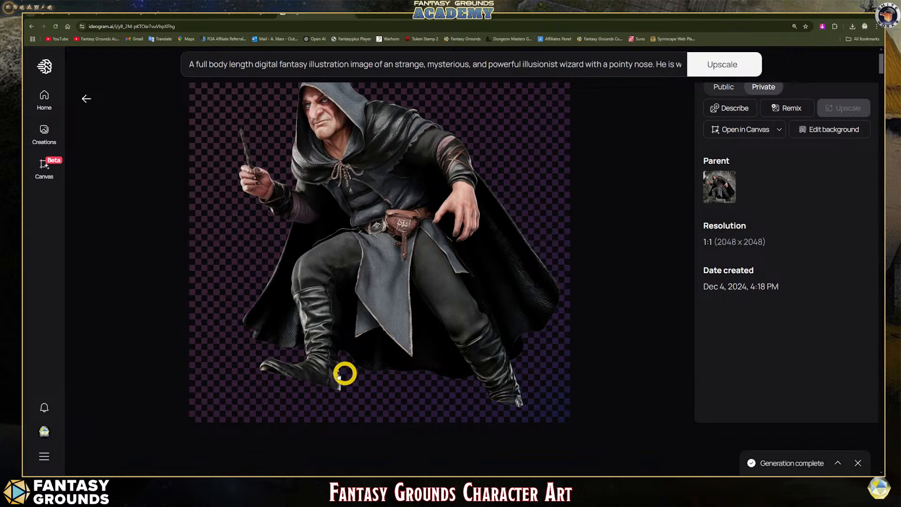
{"action": "scroll", "coordinate": [347, 313], "scroll_direction": "up", "scroll_amount": 1}
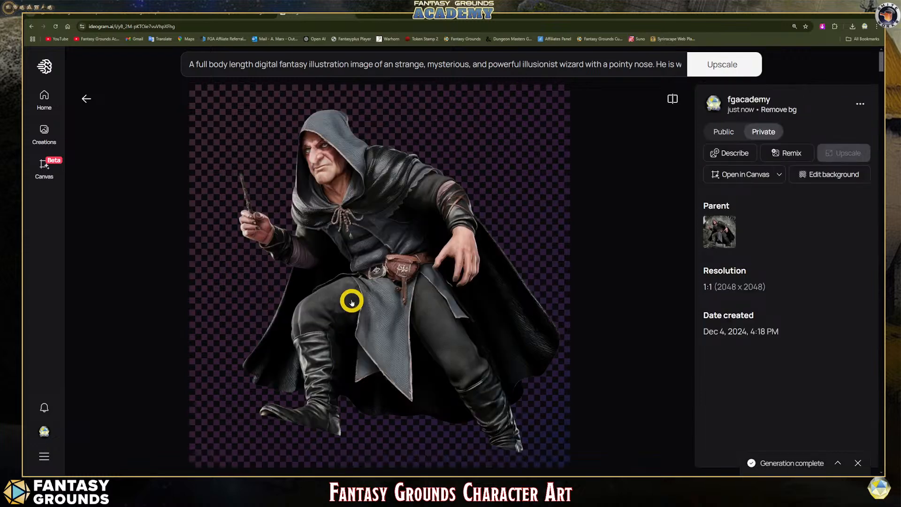
- Switch to Token Stamp 2 and load the Art_Human_Illusionist image from the Downloads folder into its workspace
{"action": "left_click", "coordinate": [226, 14]}
{"action": "scroll", "coordinate": [462, 271], "scroll_direction": "down", "scroll_amount": 2}
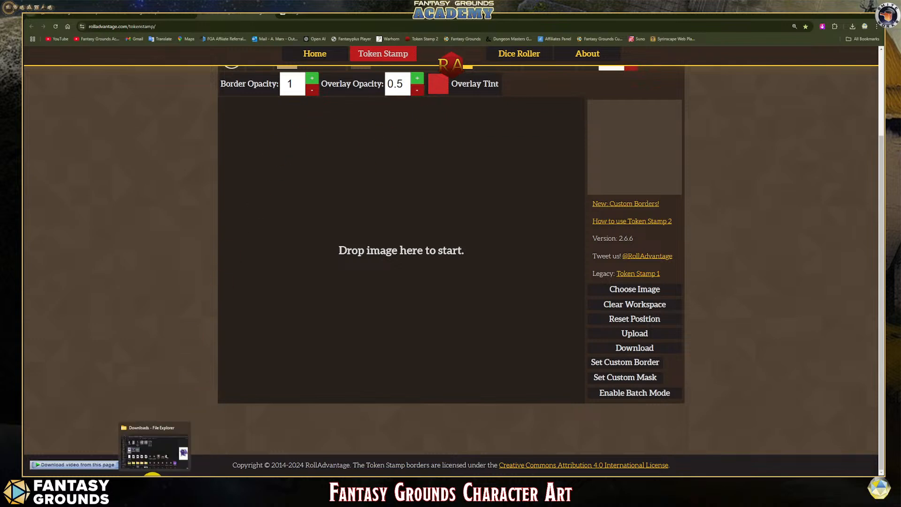
{"action": "left_click", "coordinate": [152, 476]}
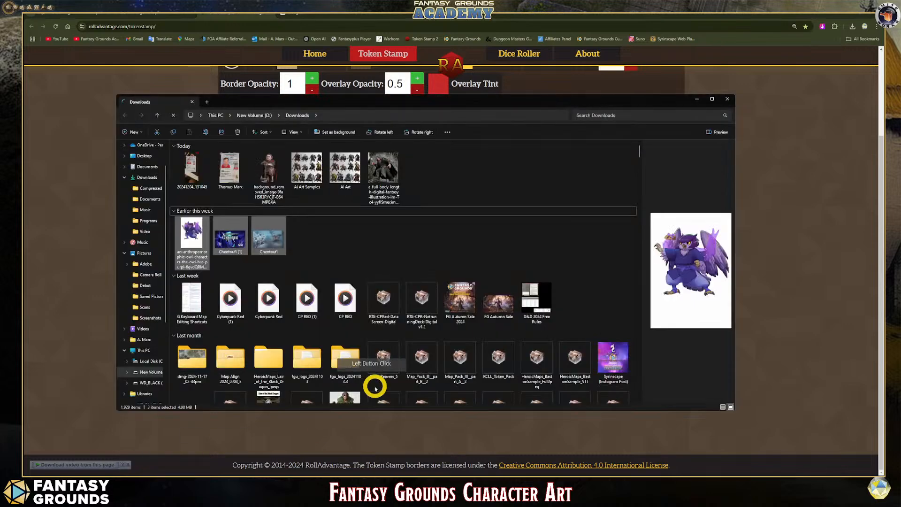
{"action": "left_click_drag", "start_coordinate": [308, 100], "coordinate": [519, 145]}
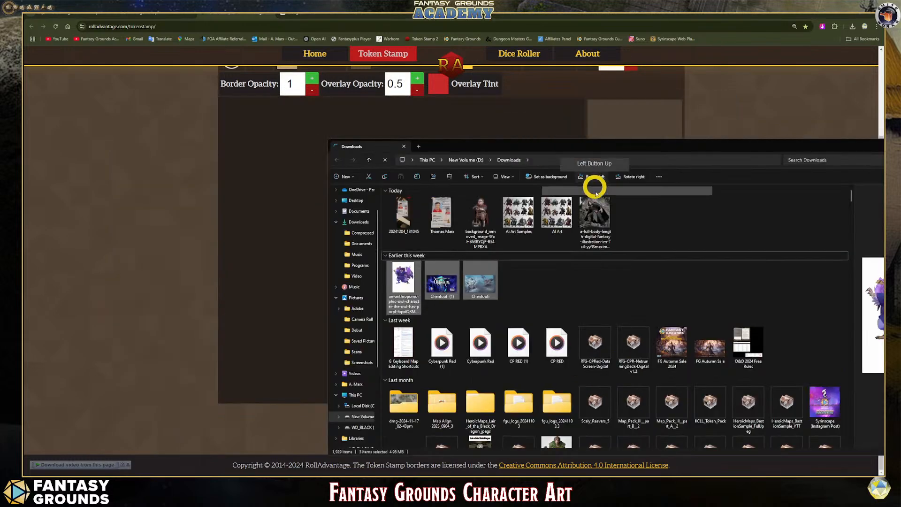
{"action": "left_click", "coordinate": [597, 216]}
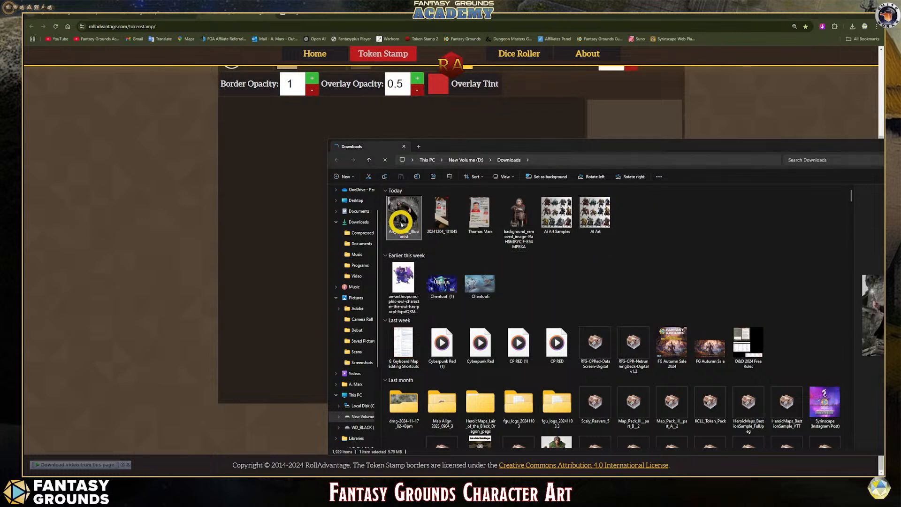
{"action": "left_click_drag", "start_coordinate": [401, 224], "coordinate": [289, 227]}
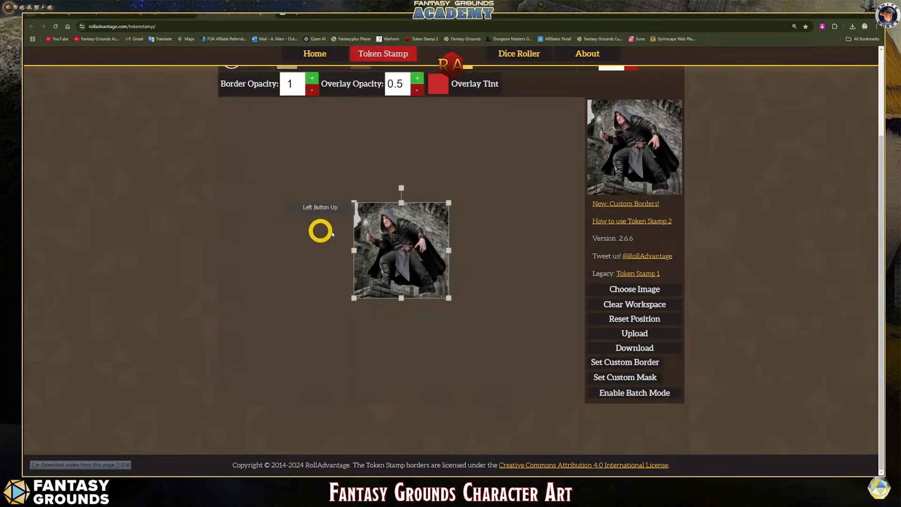
- Enlarge and reposition the wizard image so the hooded face fills the token preview, and download the token
{"action": "left_click", "coordinate": [488, 282]}
{"action": "scroll", "coordinate": [507, 322], "scroll_direction": "up", "scroll_amount": 2}
{"action": "scroll", "coordinate": [507, 322], "scroll_direction": "down", "scroll_amount": 2}
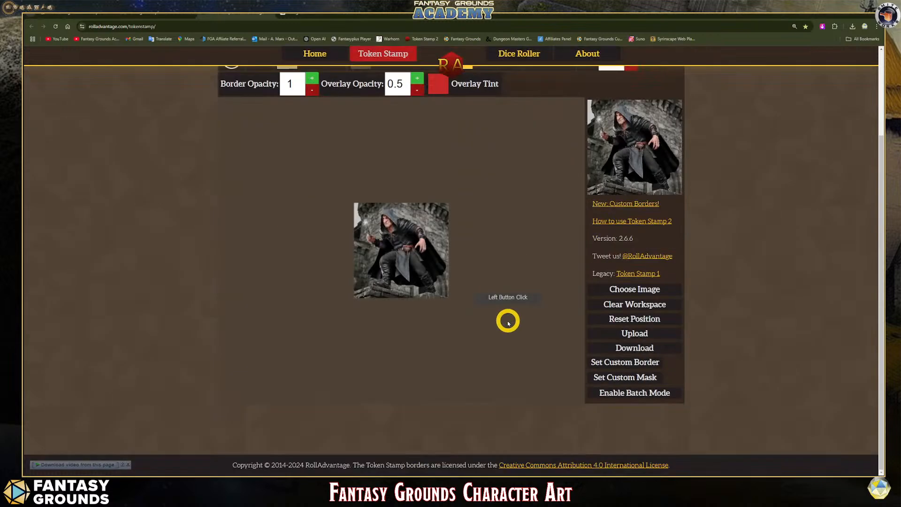
{"action": "left_click", "coordinate": [430, 280]}
{"action": "left_click_drag", "start_coordinate": [449, 297], "coordinate": [516, 376]}
{"action": "left_click_drag", "start_coordinate": [433, 280], "coordinate": [408, 333]}
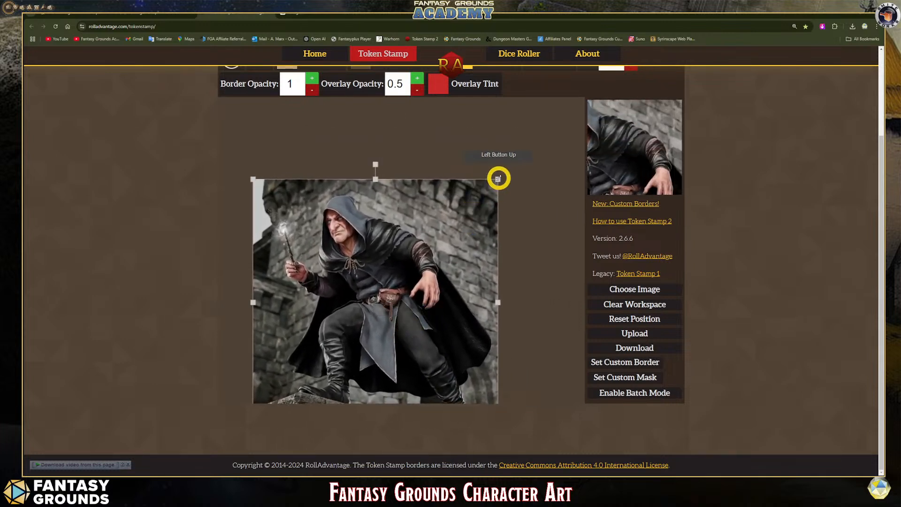
{"action": "left_click_drag", "start_coordinate": [498, 178], "coordinate": [537, 125]}
{"action": "left_click_drag", "start_coordinate": [410, 242], "coordinate": [474, 289]}
{"action": "left_click", "coordinate": [618, 343]}
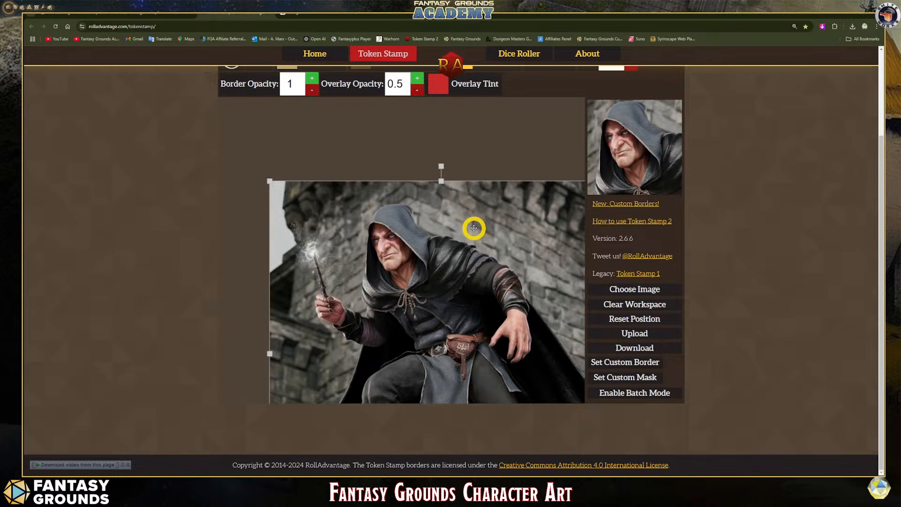
{"action": "left_click", "coordinate": [640, 347]}
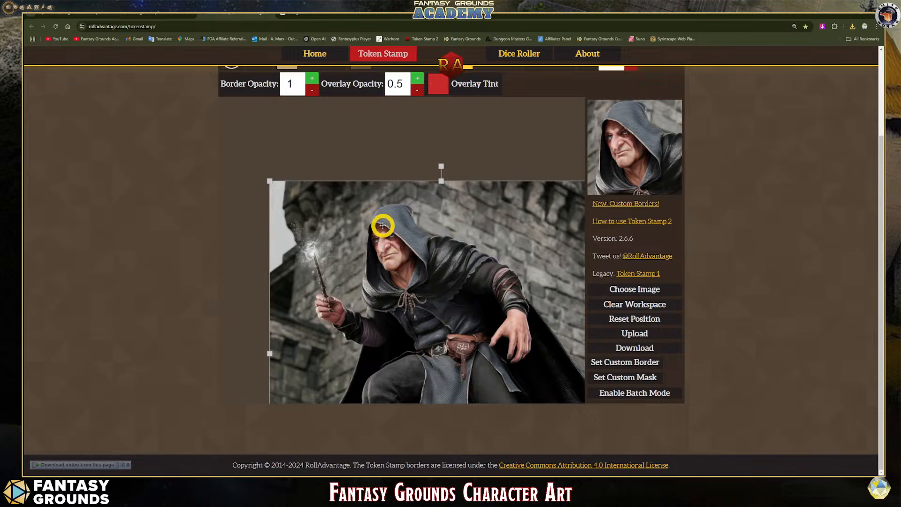
- Switch back to Ideogram and download the background-removed wizard image
{"action": "scroll", "coordinate": [413, 235], "scroll_direction": "up", "scroll_amount": 1}
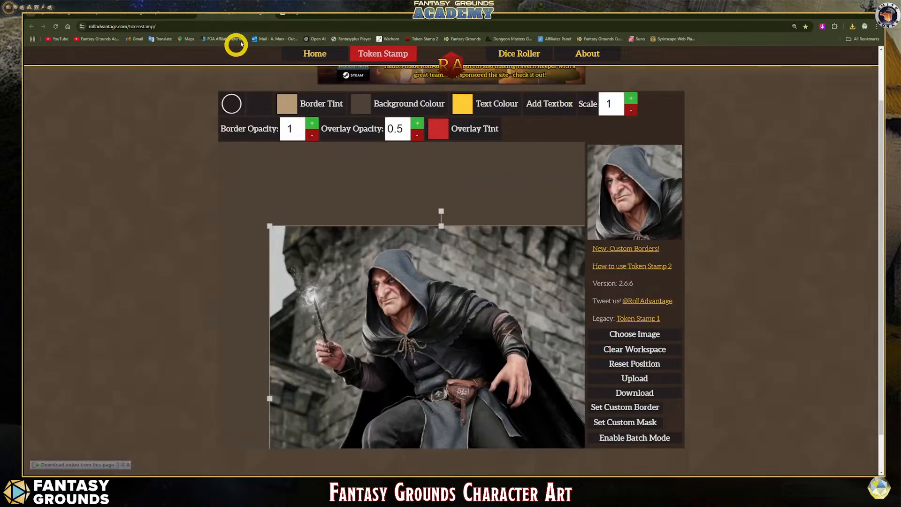
{"action": "left_click", "coordinate": [297, 12]}
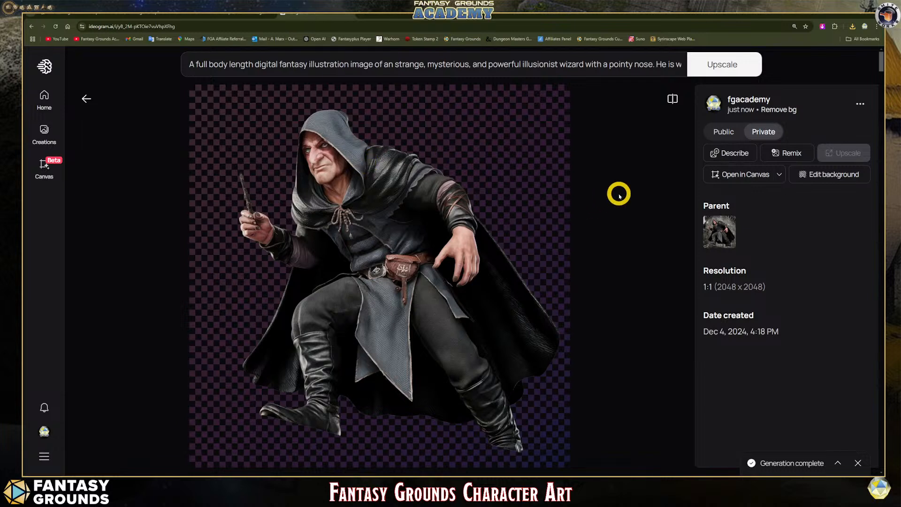
{"action": "left_click", "coordinate": [860, 103]}
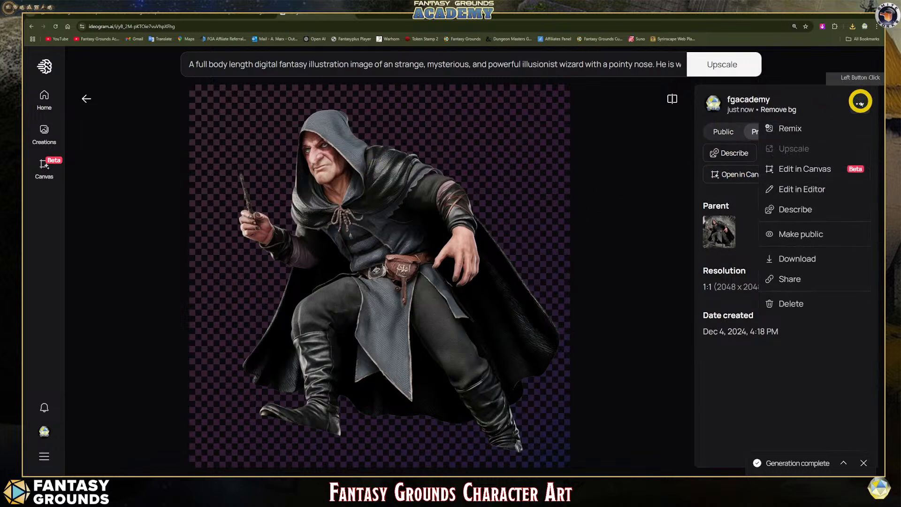
{"action": "left_click", "coordinate": [780, 257]}
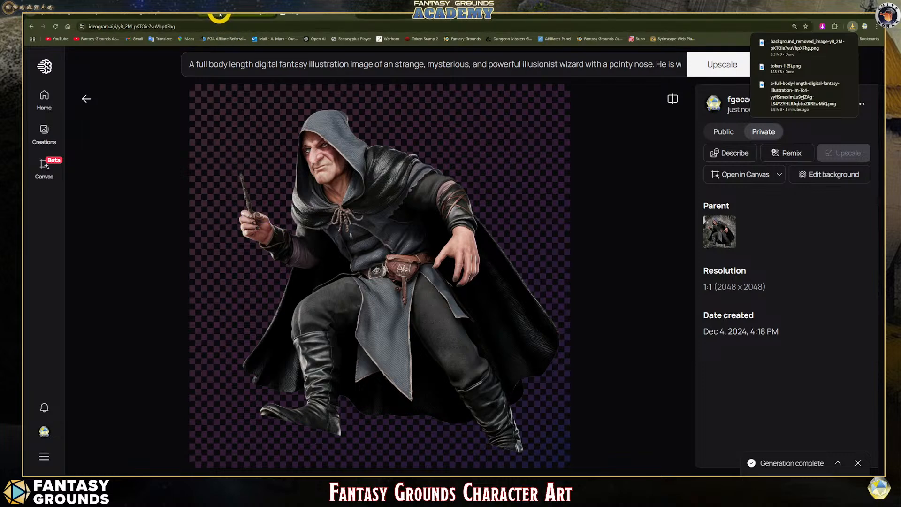
- Switch back to Token Stamp 2 and apply a shaded round ring border to the wizard token
{"action": "left_click", "coordinate": [301, 15]}
{"action": "scroll", "coordinate": [397, 187], "scroll_direction": "down", "scroll_amount": 1}
{"action": "scroll", "coordinate": [401, 191], "scroll_direction": "up", "scroll_amount": 2}
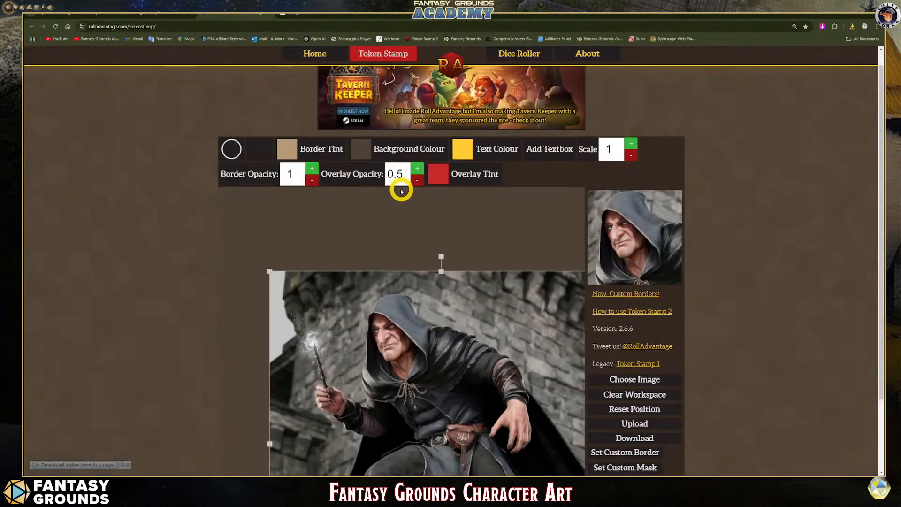
{"action": "scroll", "coordinate": [300, 132], "scroll_direction": "down", "scroll_amount": 1}
{"action": "scroll", "coordinate": [387, 161], "scroll_direction": "down", "scroll_amount": 1}
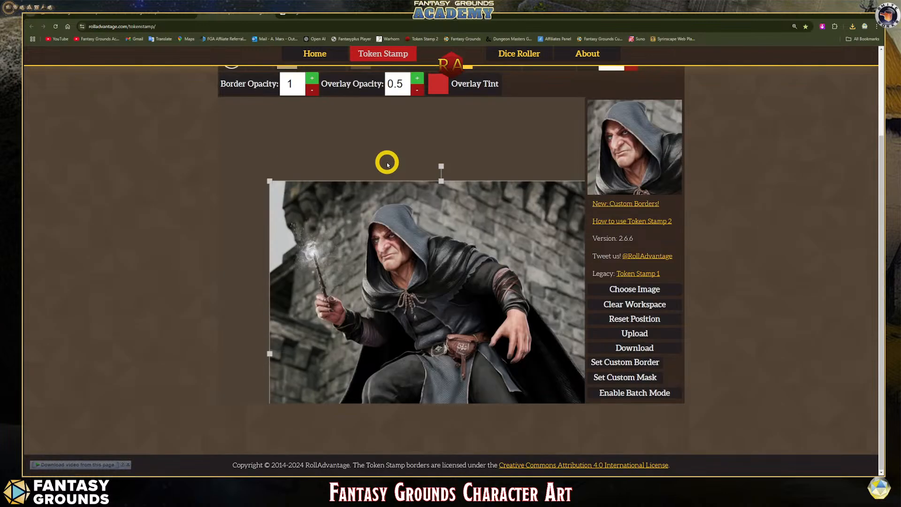
{"action": "scroll", "coordinate": [387, 162], "scroll_direction": "up", "scroll_amount": 1}
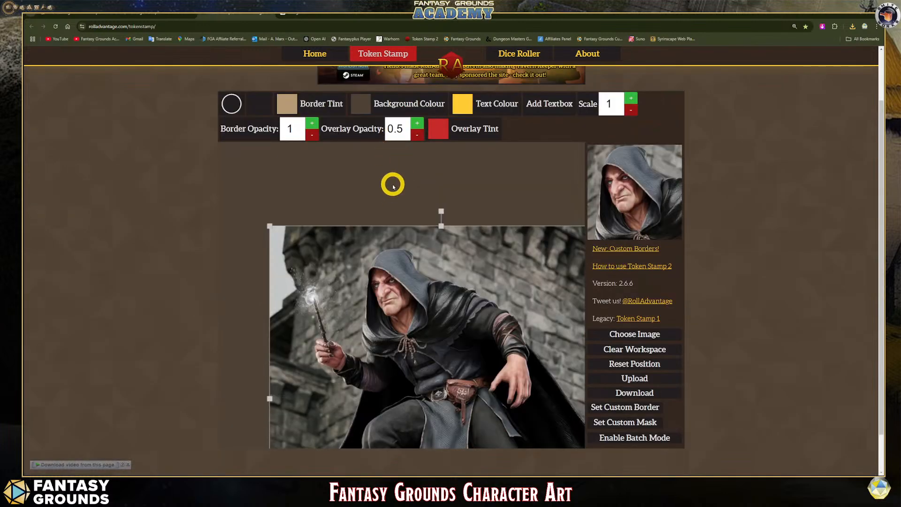
{"action": "left_click", "coordinate": [231, 105]}
{"action": "left_click", "coordinate": [302, 199]}
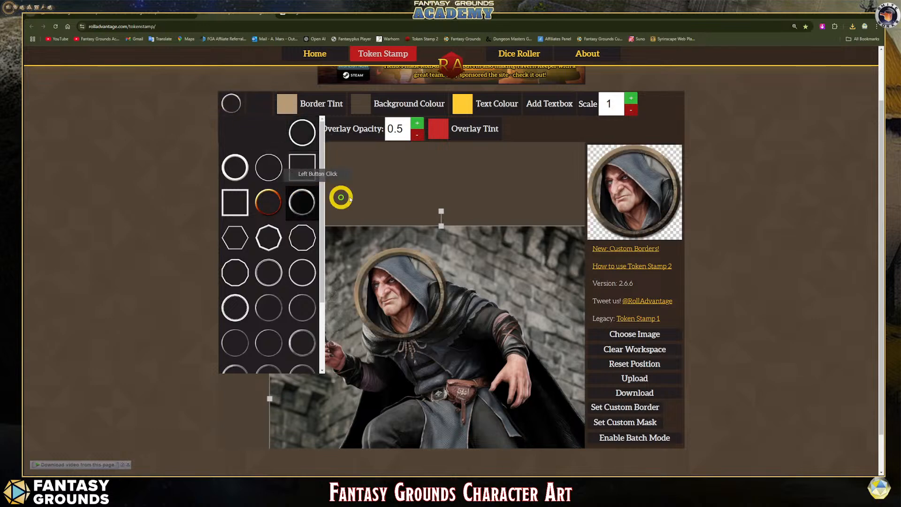
- Shift and slightly shrink the wizard image so the hooded face sits inside the round border
{"action": "scroll", "coordinate": [469, 186], "scroll_direction": "down", "scroll_amount": 1}
{"action": "left_click_drag", "start_coordinate": [429, 223], "coordinate": [446, 233]}
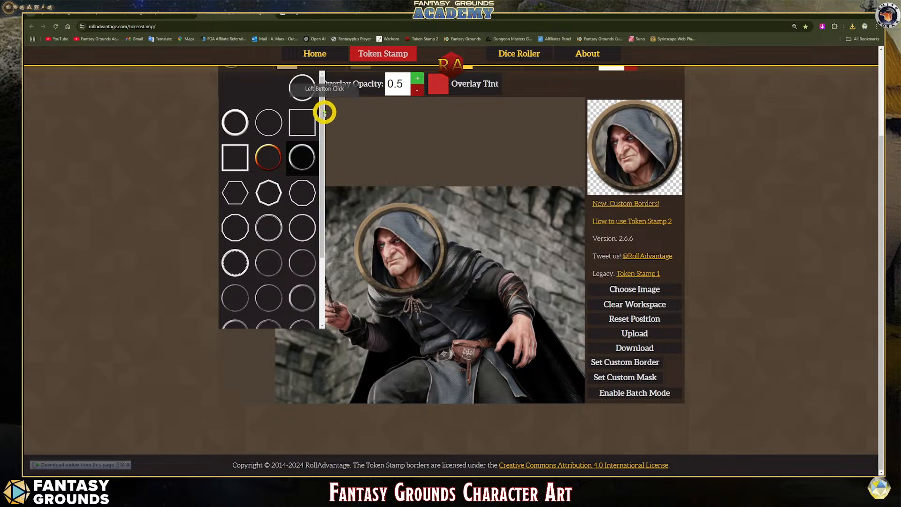
{"action": "left_click", "coordinate": [228, 67]}
{"action": "left_click", "coordinate": [530, 200]}
{"action": "left_click_drag", "start_coordinate": [275, 186], "coordinate": [280, 192]}
{"action": "left_click_drag", "start_coordinate": [533, 294], "coordinate": [522, 292]}
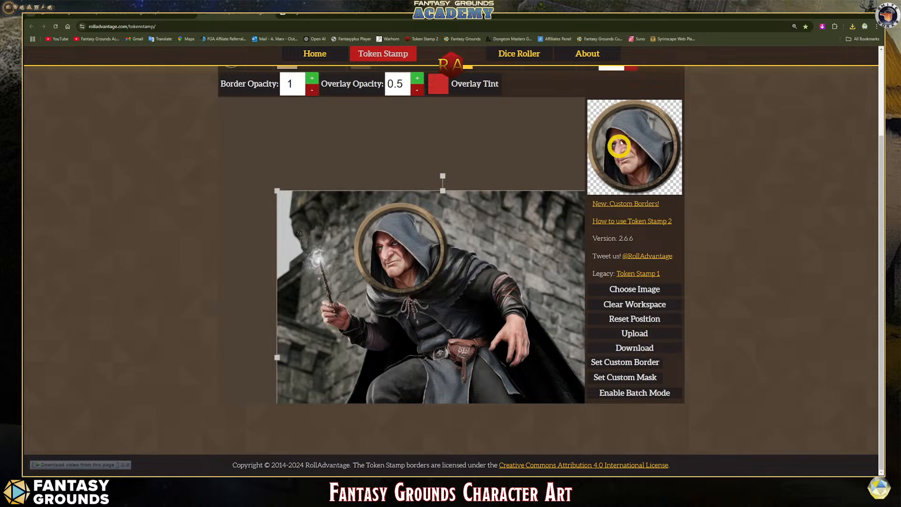
- Change the token's border tint to a pale lilac
{"action": "scroll", "coordinate": [387, 120], "scroll_direction": "up", "scroll_amount": 2}
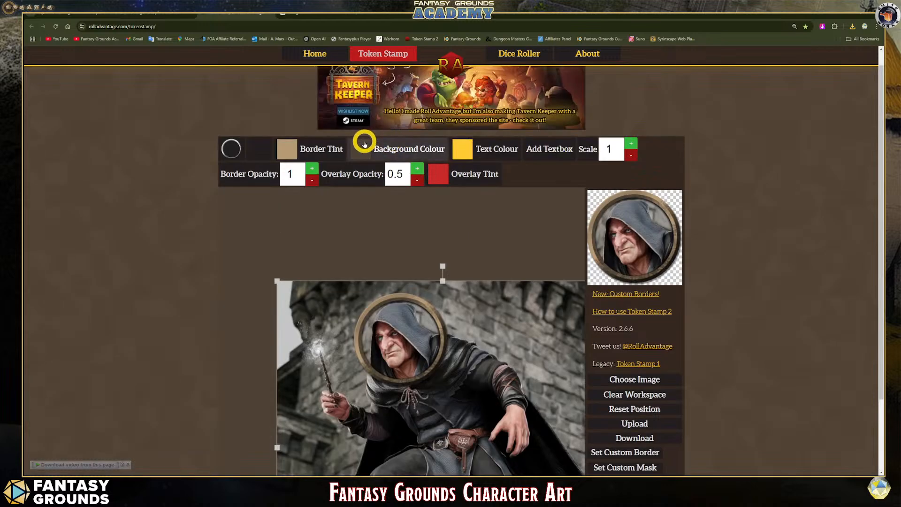
{"action": "left_click", "coordinate": [290, 147]}
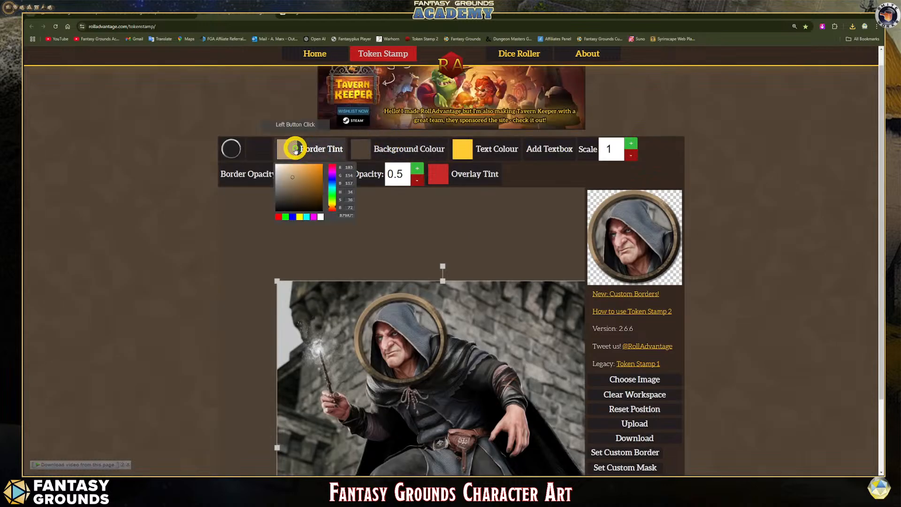
{"action": "left_click", "coordinate": [293, 179]}
{"action": "left_click", "coordinate": [300, 217]}
{"action": "left_click", "coordinate": [313, 216]}
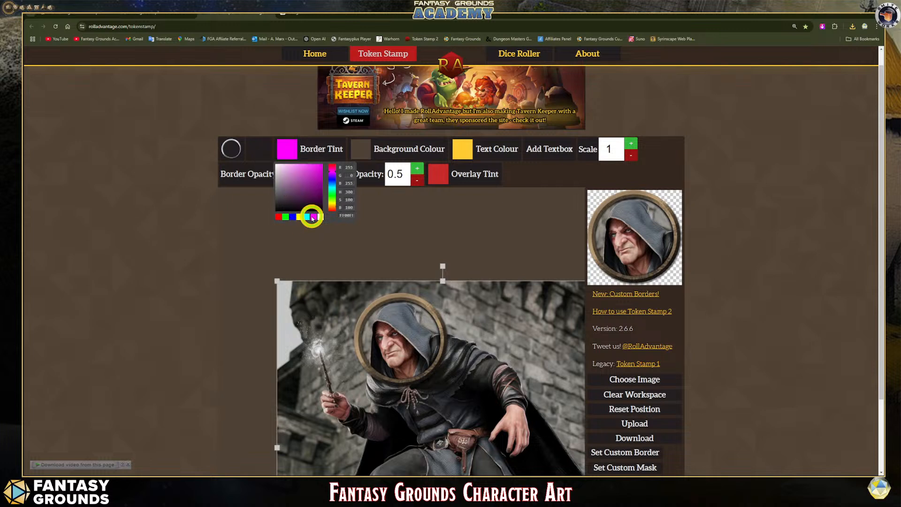
{"action": "mouse_move", "coordinate": [292, 177]}
{"action": "left_mouse_down"}
{"action": "mouse_move", "coordinate": [275, 165]}
{"action": "mouse_move", "coordinate": [281, 170]}
{"action": "left_mouse_up"}
{"action": "scroll", "coordinate": [583, 227], "scroll_direction": "down", "scroll_amount": 1}
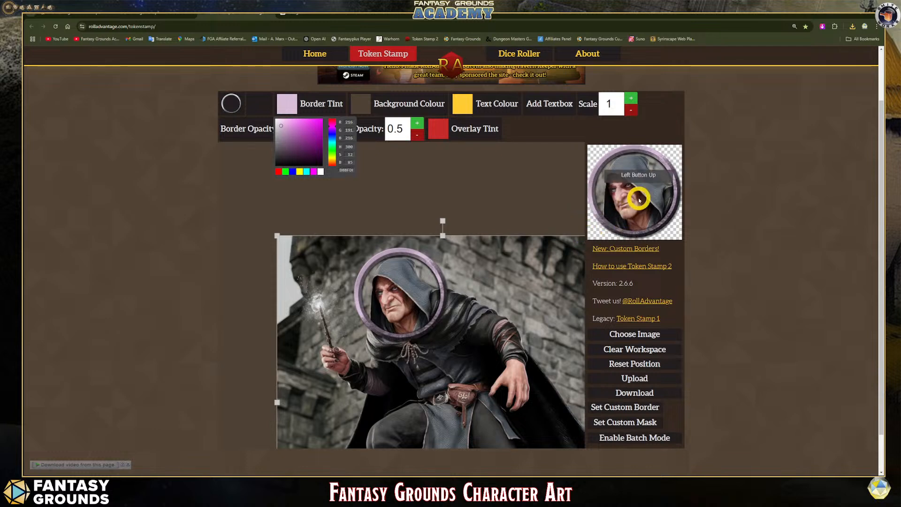
- Nudge the wizard image inside the ring and download the bordered token
{"action": "left_click", "coordinate": [414, 283]}
{"action": "left_click_drag", "start_coordinate": [414, 283], "coordinate": [416, 282]}
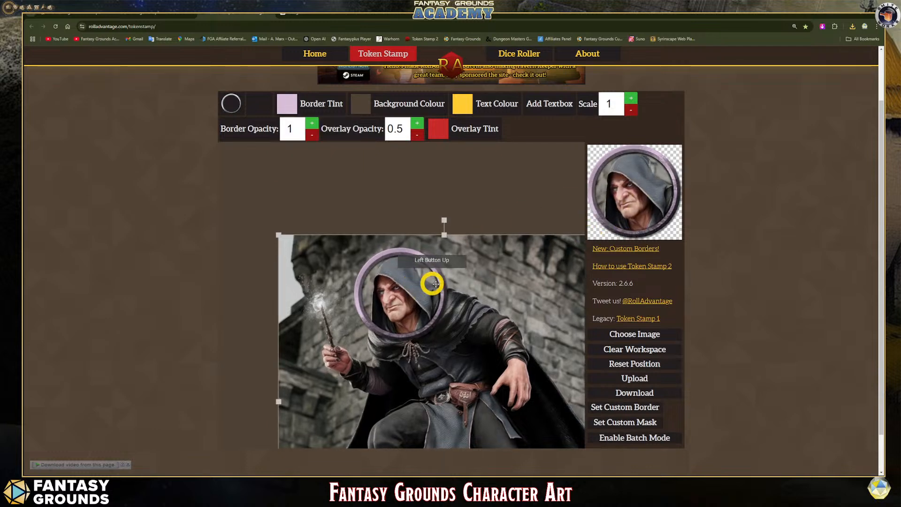
{"action": "left_click", "coordinate": [618, 394]}
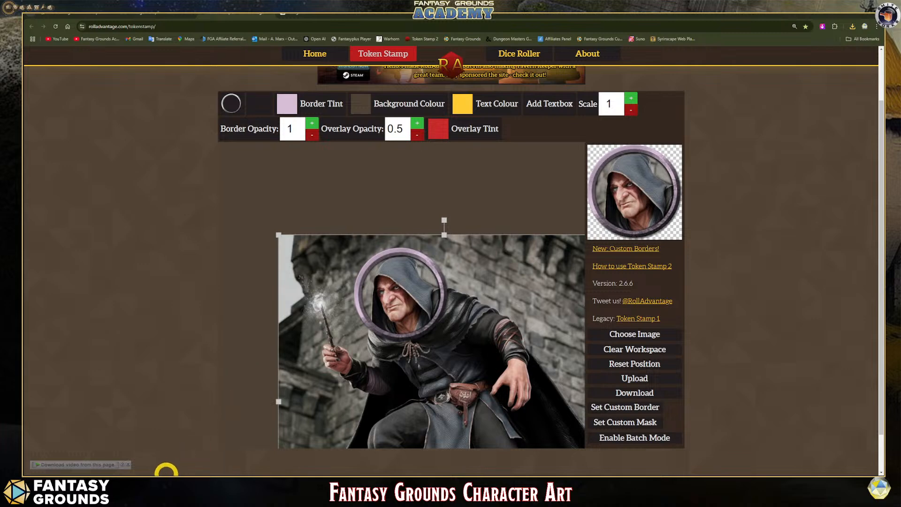
- Switch to the Downloads folder and rename the newly downloaded background-removed wizard image as 3d_human_illusionist
{"action": "left_click", "coordinate": [152, 484]}
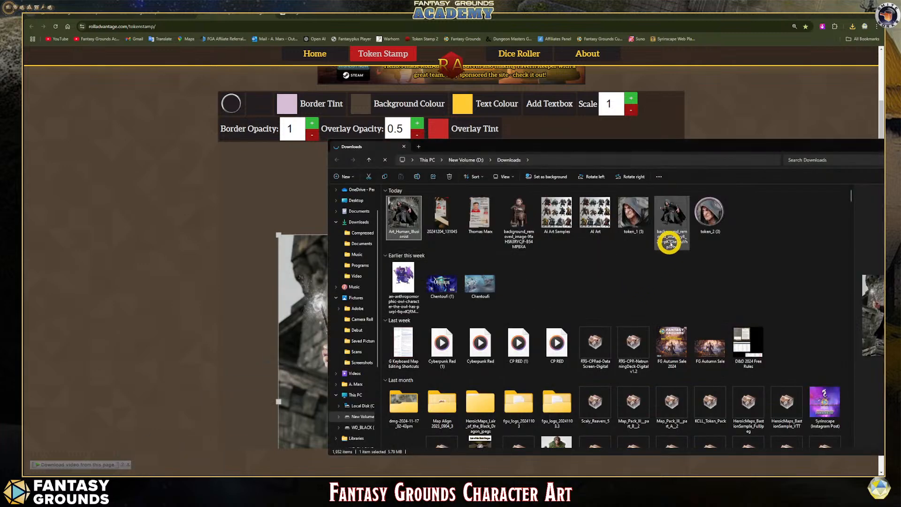
{"action": "left_click", "coordinate": [674, 238]}
{"action": "left_click", "coordinate": [675, 238]}
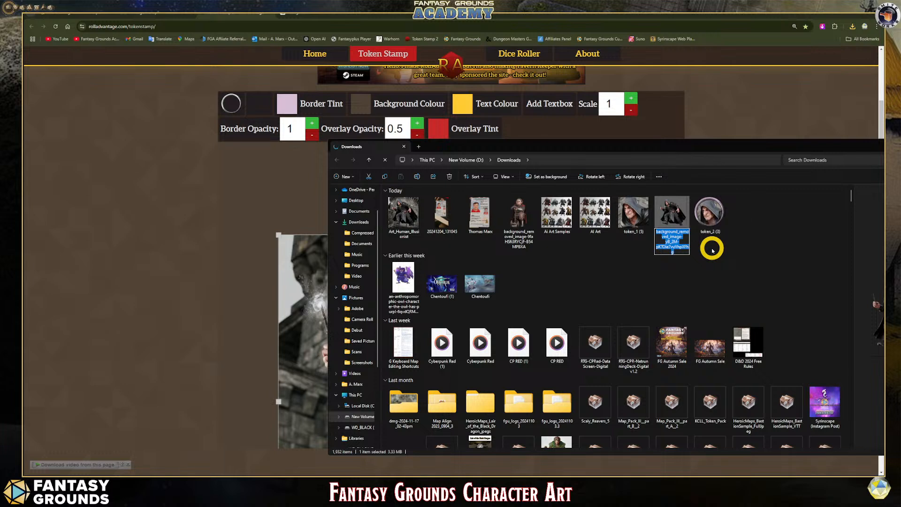
{"action": "type", "text": "3d_human_illusionist"}
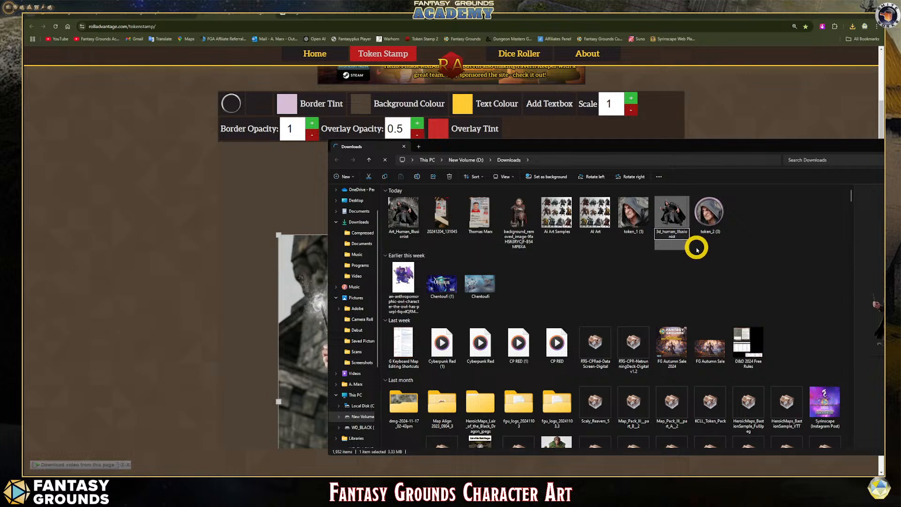
{"action": "key", "text": "Escape"}
- Rename the borderless token_1 (5) portrait as PRT_Human_Illusionist
{"action": "left_click", "coordinate": [637, 235]}
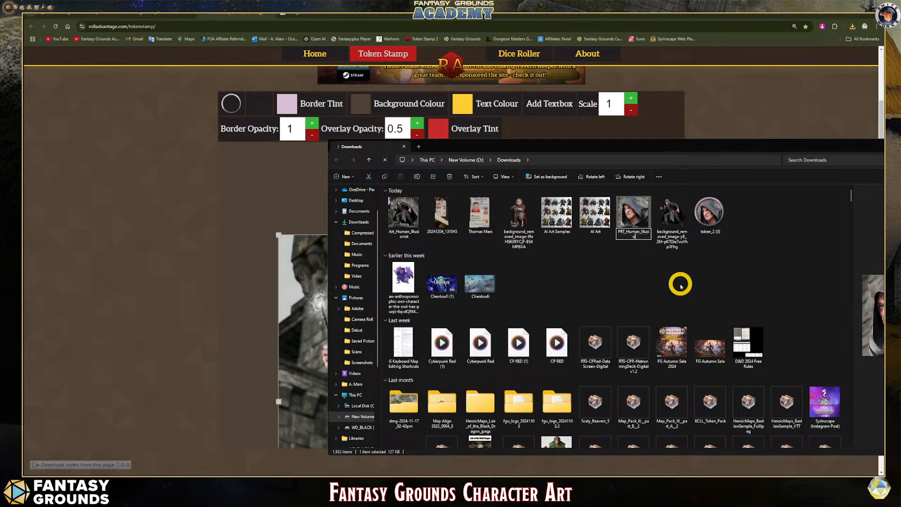
{"action": "type", "text": "t"}
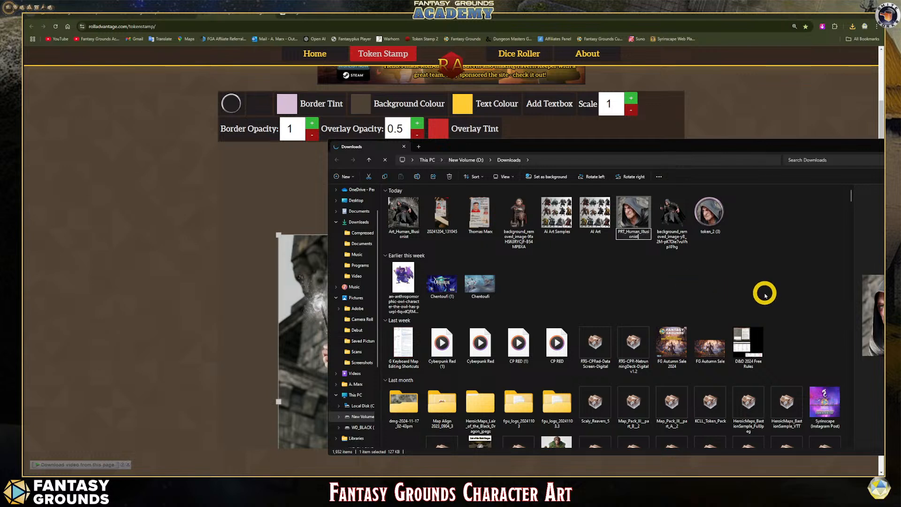
{"action": "left_click", "coordinate": [647, 269]}
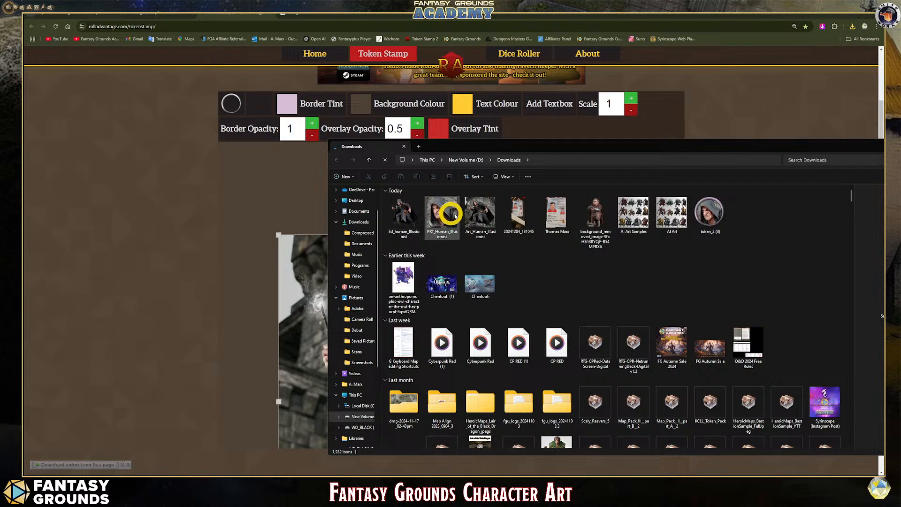
- Delete the 20241204_131045 image and the person-named image beside it from Downloads
{"action": "left_click", "coordinate": [556, 216]}
{"action": "key", "text": "Delete"}
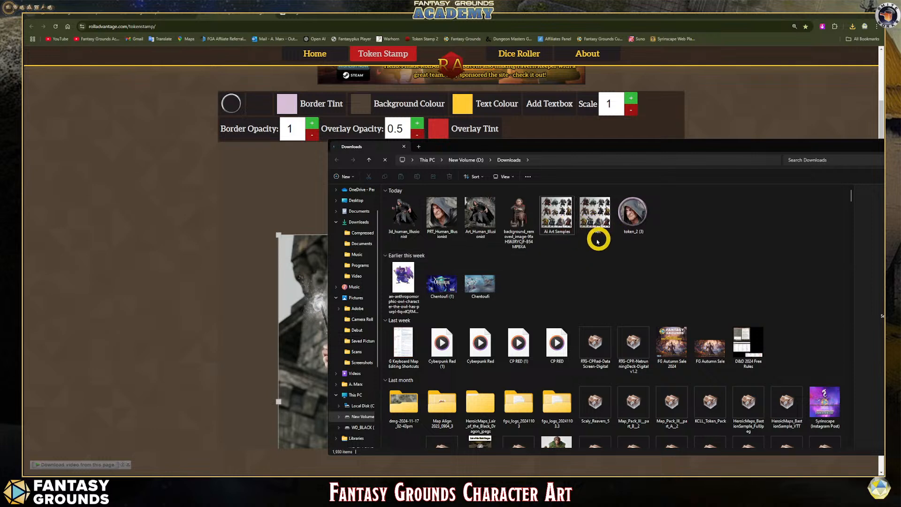
{"action": "left_click", "coordinate": [558, 216]}
{"action": "left_click", "coordinate": [581, 242]}
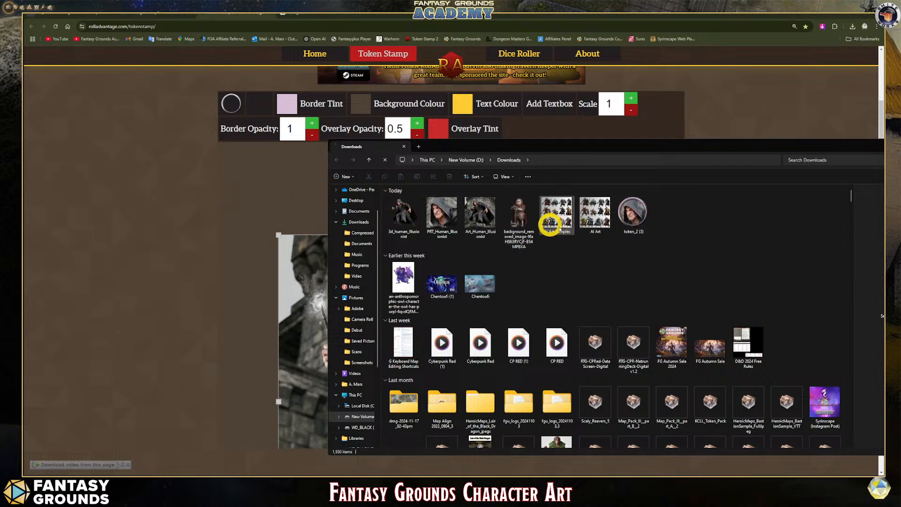
{"action": "right_click", "coordinate": [629, 257]}
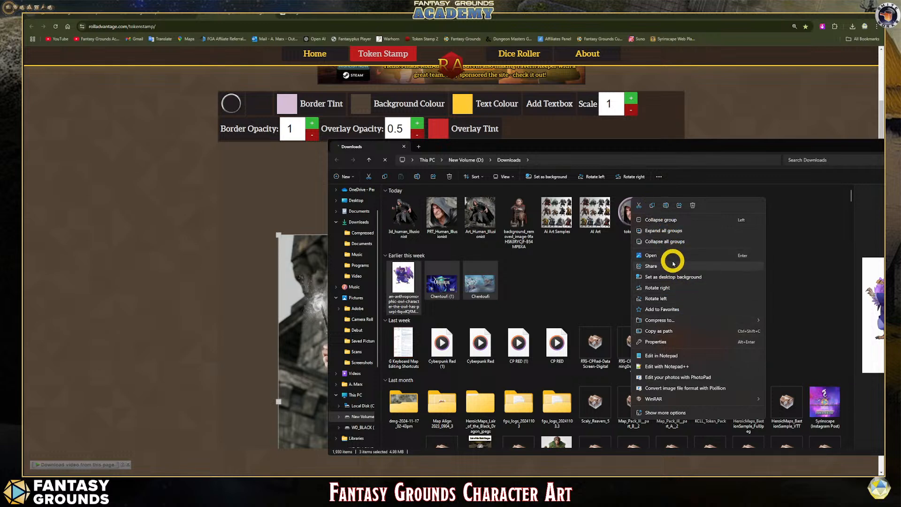
{"action": "mouse_move", "coordinate": [680, 320]}
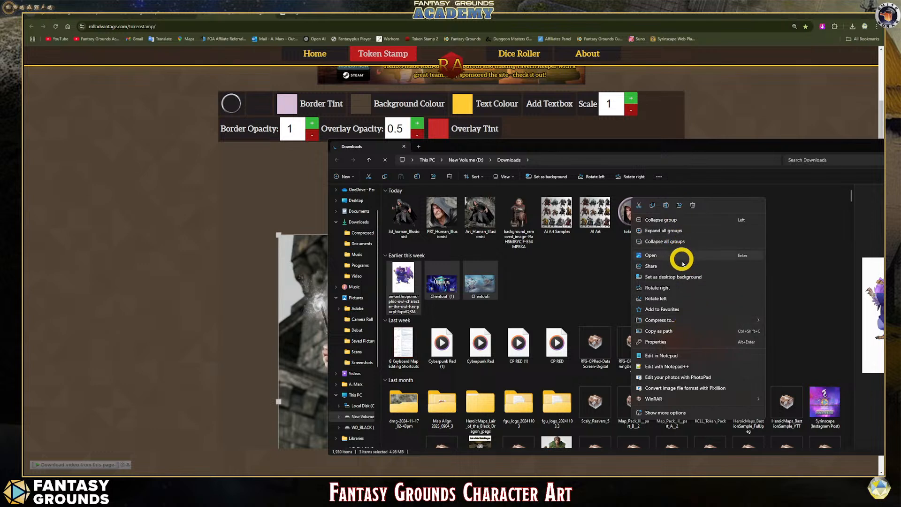
{"action": "left_click", "coordinate": [664, 412]}
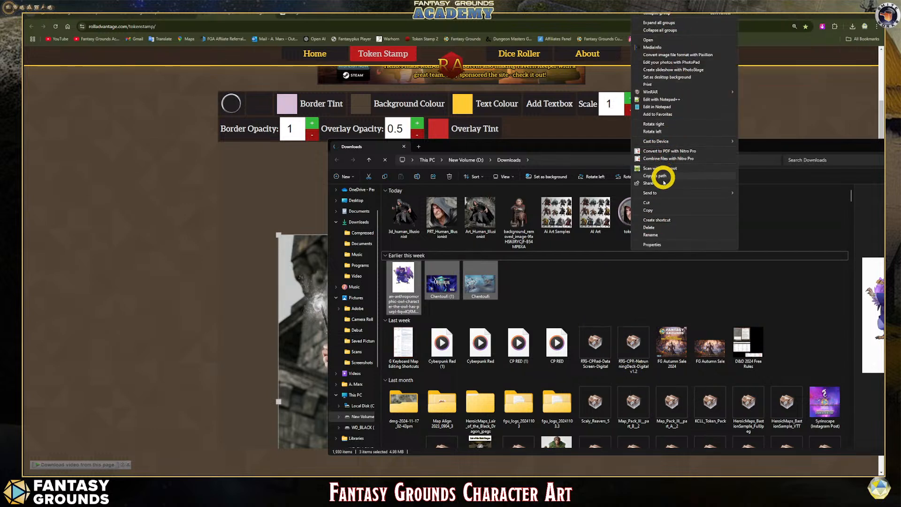
{"action": "mouse_move", "coordinate": [680, 194]}
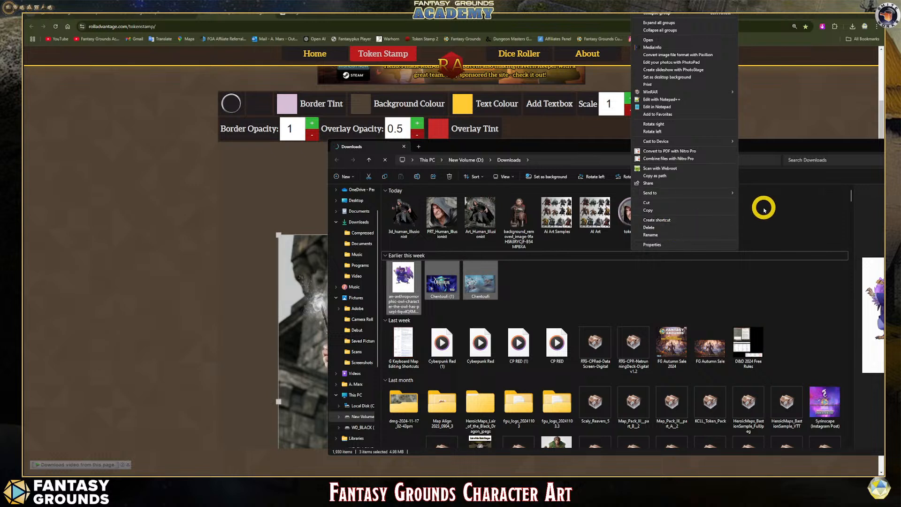
{"action": "key", "text": "Escape"}
- Create a new folder in Downloads and name it Character Art
{"action": "right_click", "coordinate": [703, 206]}
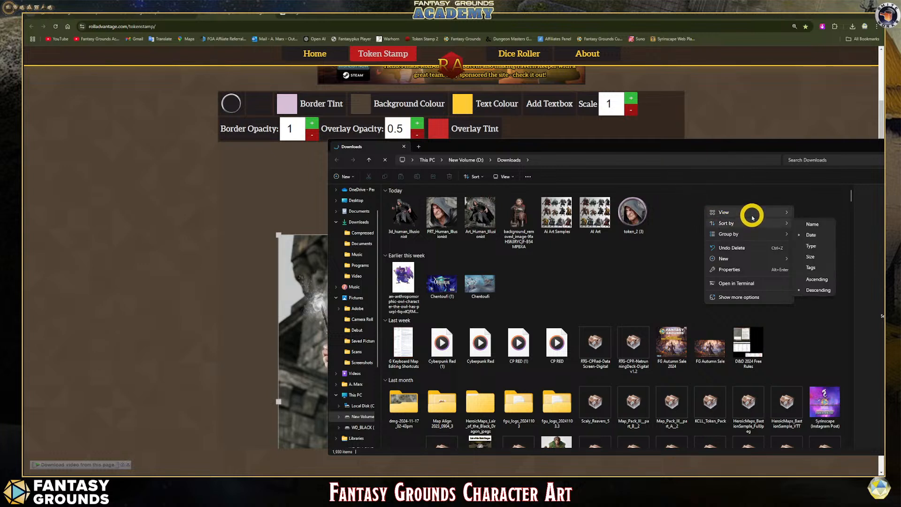
{"action": "left_click", "coordinate": [748, 297]}
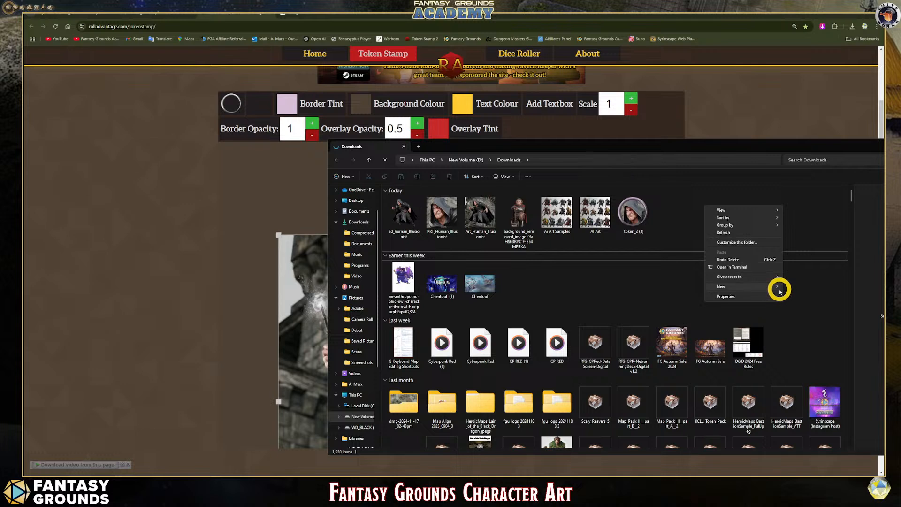
{"action": "mouse_move", "coordinate": [779, 288]}
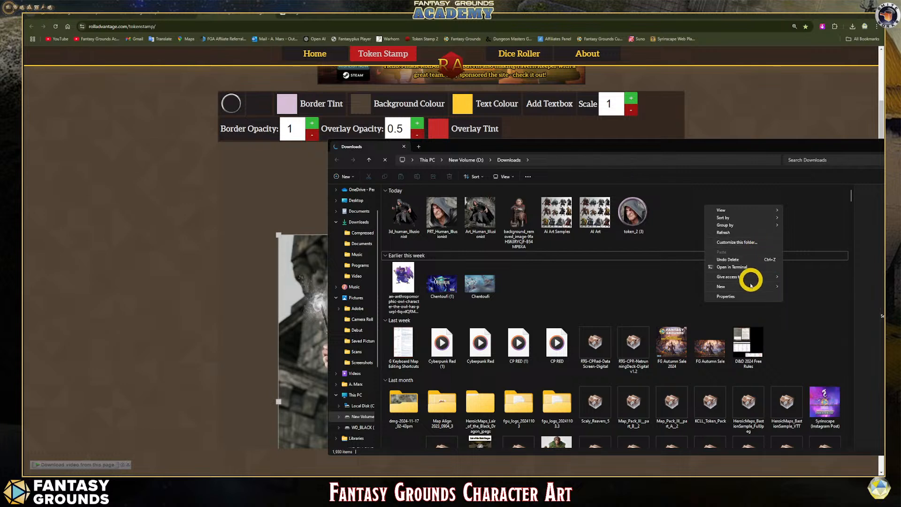
{"action": "mouse_move", "coordinate": [747, 288]}
{"action": "left_click", "coordinate": [793, 286]}
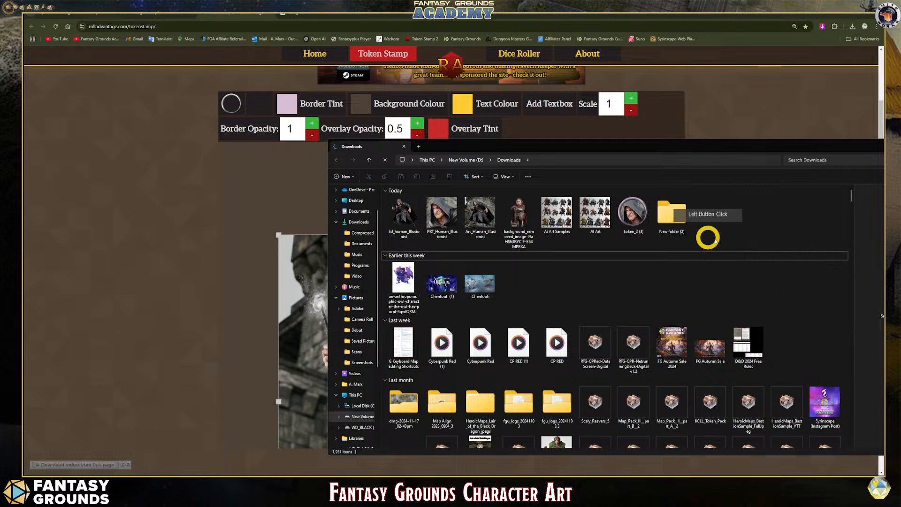
{"action": "left_click", "coordinate": [675, 233]}
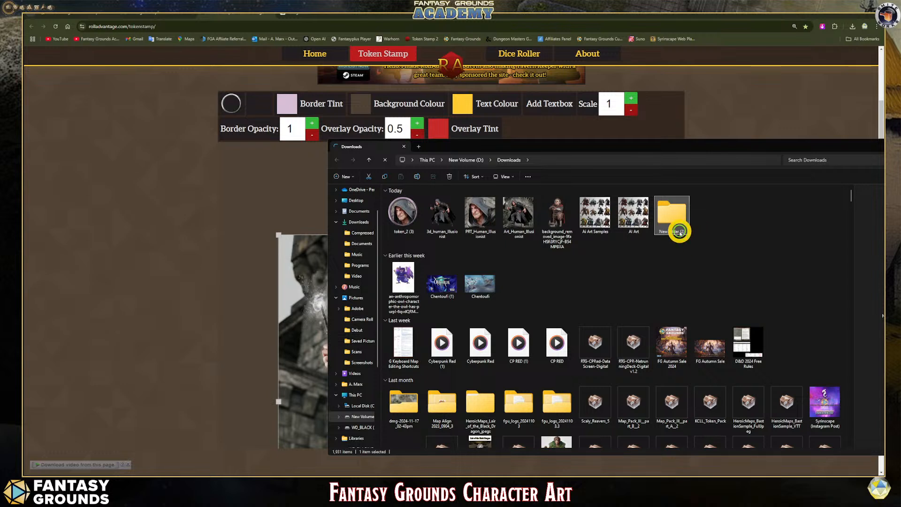
{"action": "left_click", "coordinate": [680, 233]}
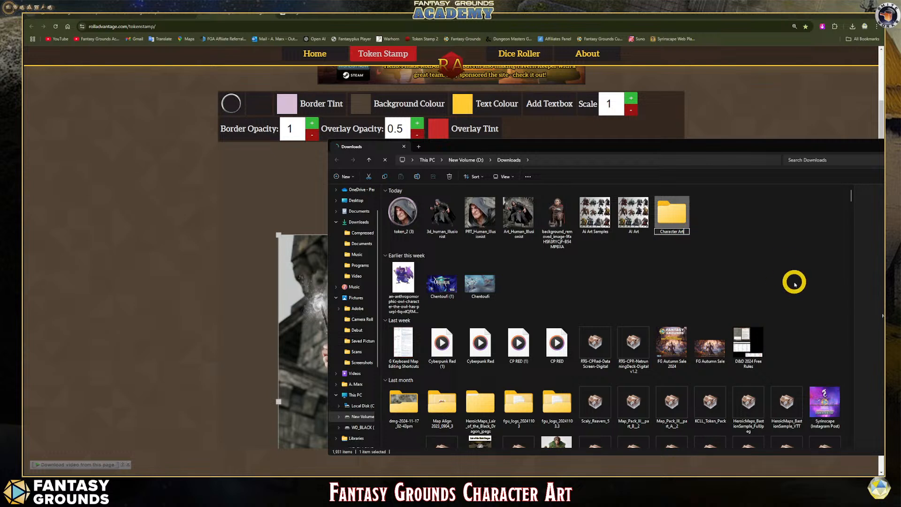
{"action": "type", "text": "Character Art"}
{"action": "left_click", "coordinate": [701, 257]}
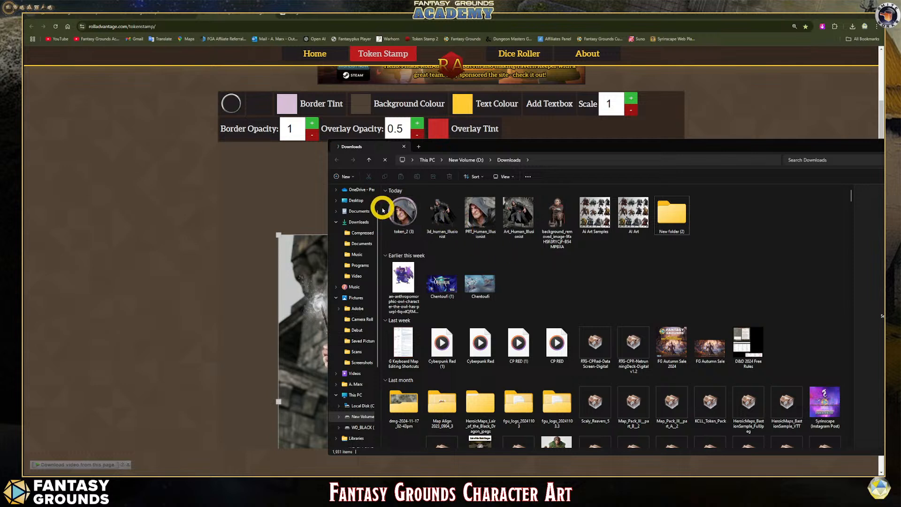
- Rename the ring-bordered token_2 (3) image as TKN_Human_Illusionist
{"action": "left_click_drag", "start_coordinate": [405, 212], "coordinate": [485, 256]}
{"action": "left_click", "coordinate": [402, 234]}
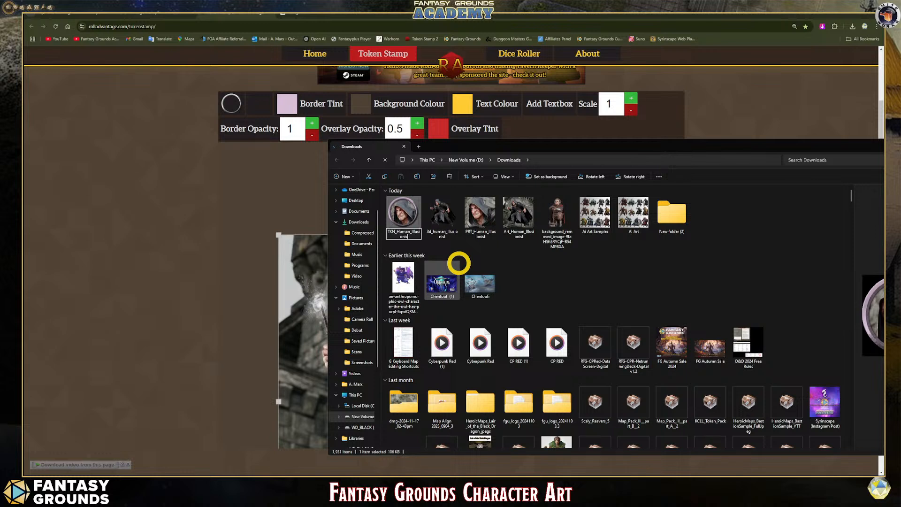
{"action": "left_click", "coordinate": [542, 256]}
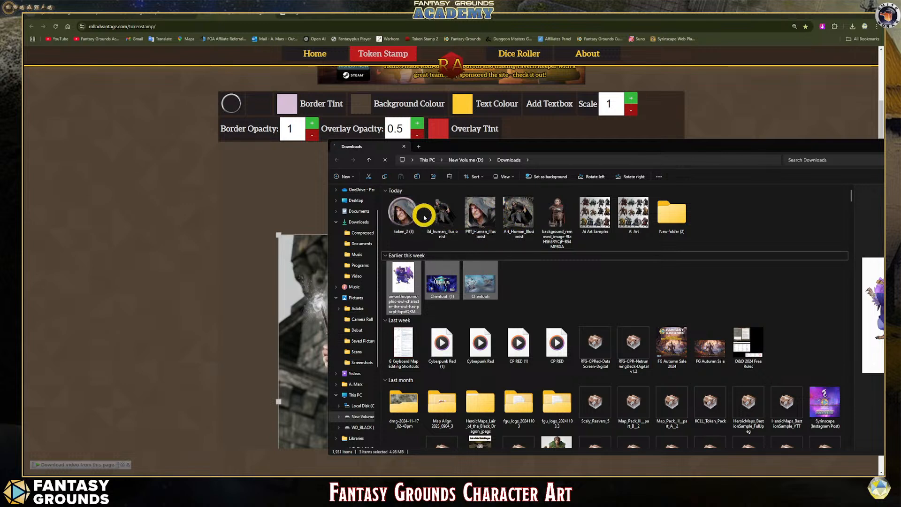
- Open the name of the 3d_human_illusionist image for editing
{"action": "left_click", "coordinate": [431, 233]}
{"action": "left_click_drag", "start_coordinate": [432, 233], "coordinate": [430, 235]}
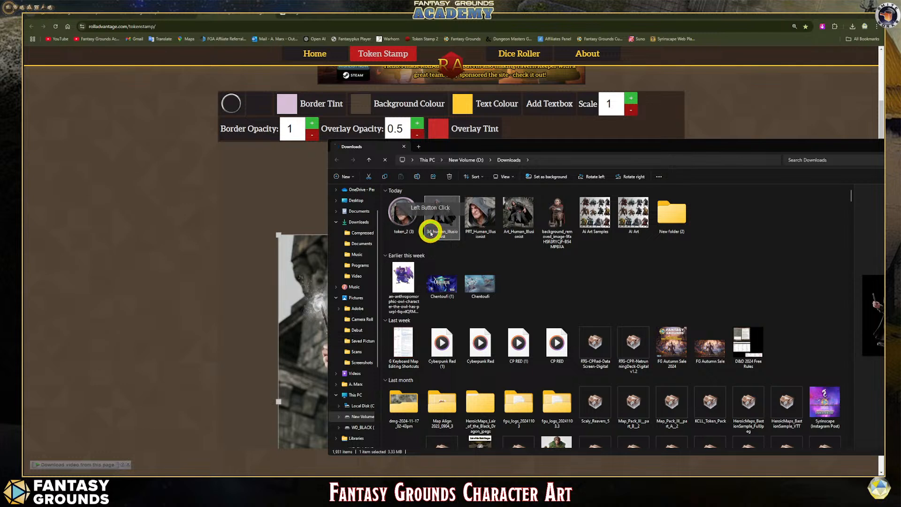
{"action": "left_click", "coordinate": [444, 241]}
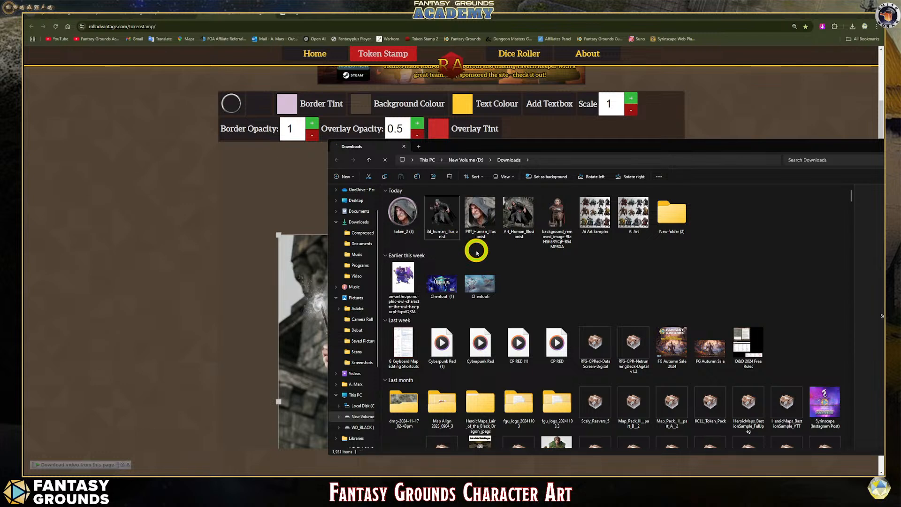
- Move the PRT_Human_Illusionist, Art_Human_Illusionist, 3d_human_Illusionist and TKN_Human_Illusionist images into New folder (2), and open that folder
{"action": "left_click", "coordinate": [552, 227]}
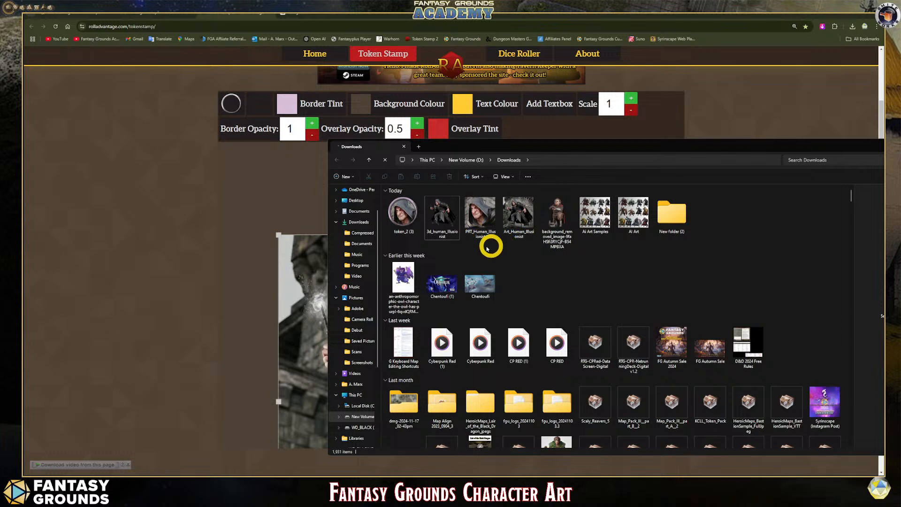
{"action": "left_click", "coordinate": [522, 229]}
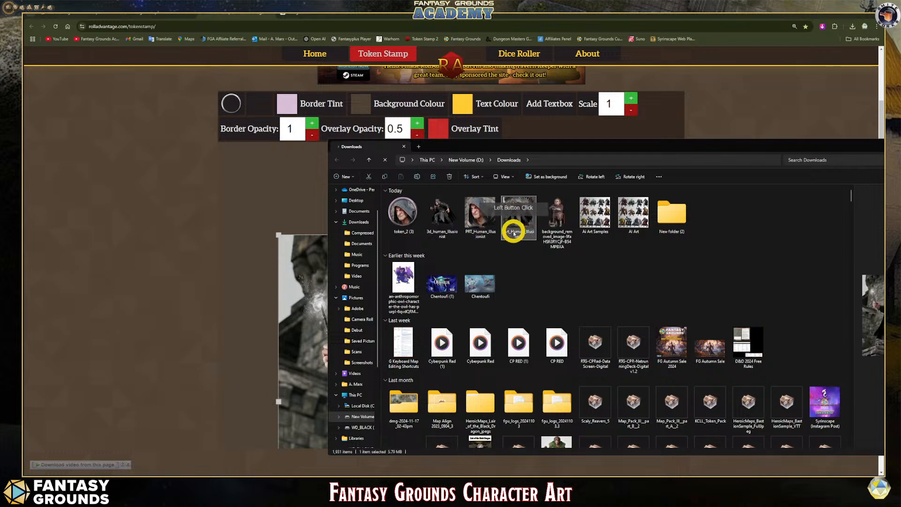
{"action": "left_click", "coordinate": [437, 234]}
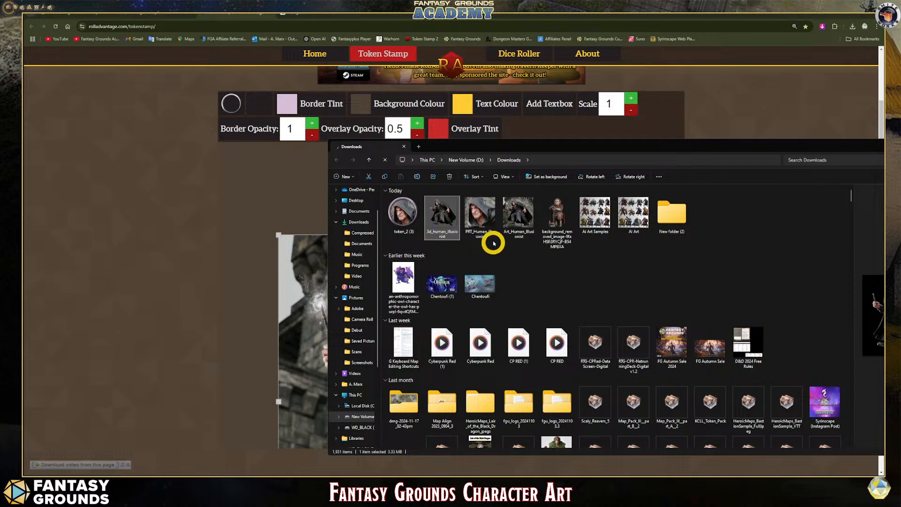
{"action": "left_click_drag", "start_coordinate": [480, 218], "coordinate": [674, 221]}
{"action": "left_click_drag", "start_coordinate": [480, 217], "coordinate": [643, 226]}
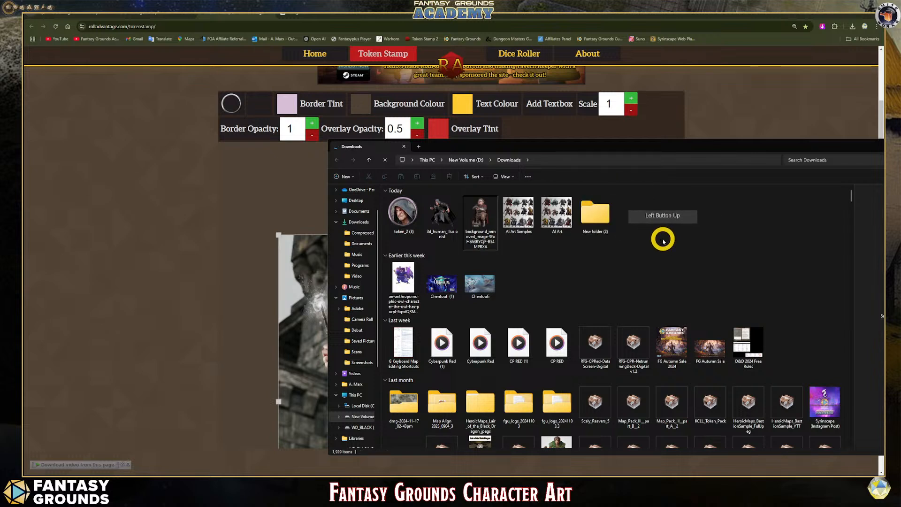
{"action": "left_click_drag", "start_coordinate": [429, 216], "coordinate": [595, 216]}
{"action": "left_click_drag", "start_coordinate": [402, 213], "coordinate": [545, 224]}
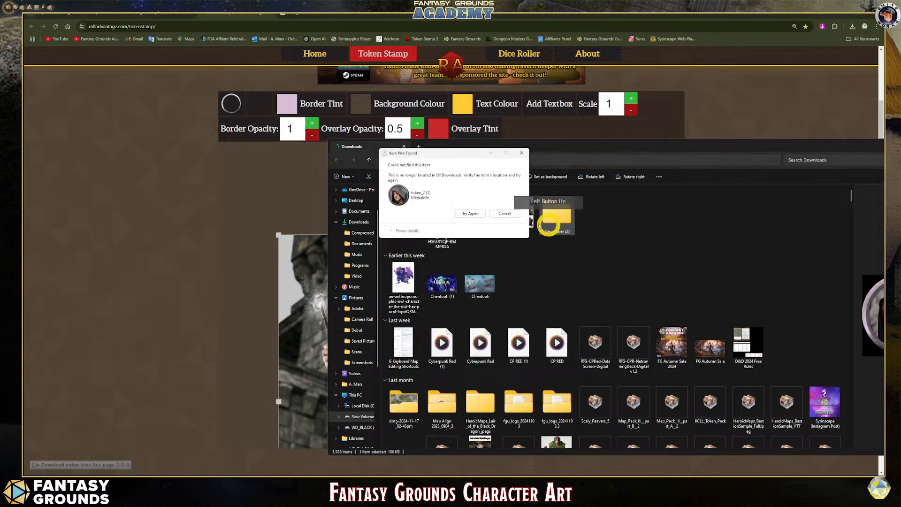
{"action": "left_click", "coordinate": [504, 213]}
{"action": "left_click", "coordinate": [451, 229]}
{"action": "left_click_drag", "start_coordinate": [451, 229], "coordinate": [409, 218]}
{"action": "double_click", "coordinate": [410, 218]}
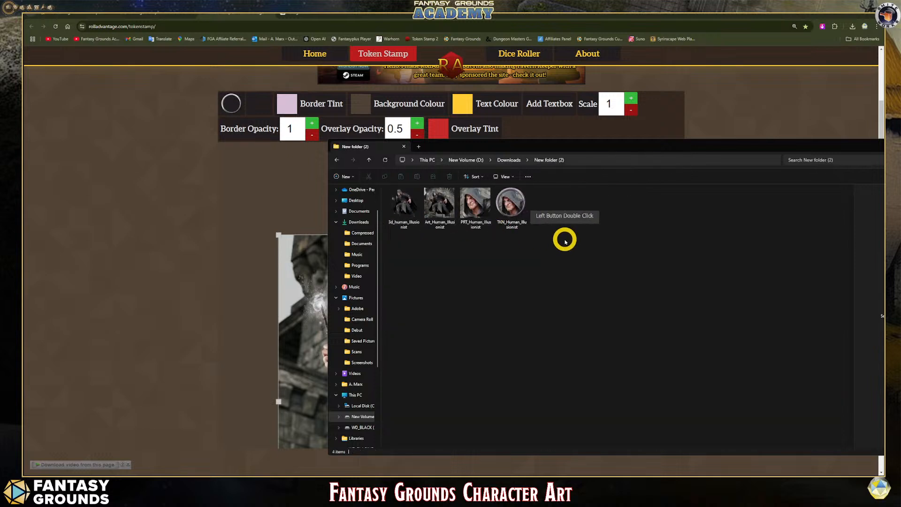
- Rename the 3d_human_Illusionist image as 3D_Human_Illusionist
{"action": "left_click", "coordinate": [393, 220]}
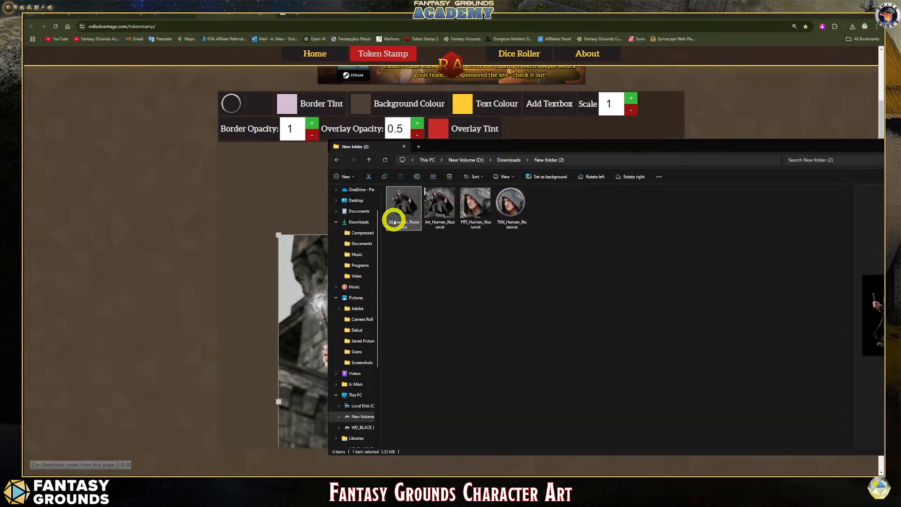
{"action": "left_click", "coordinate": [408, 233]}
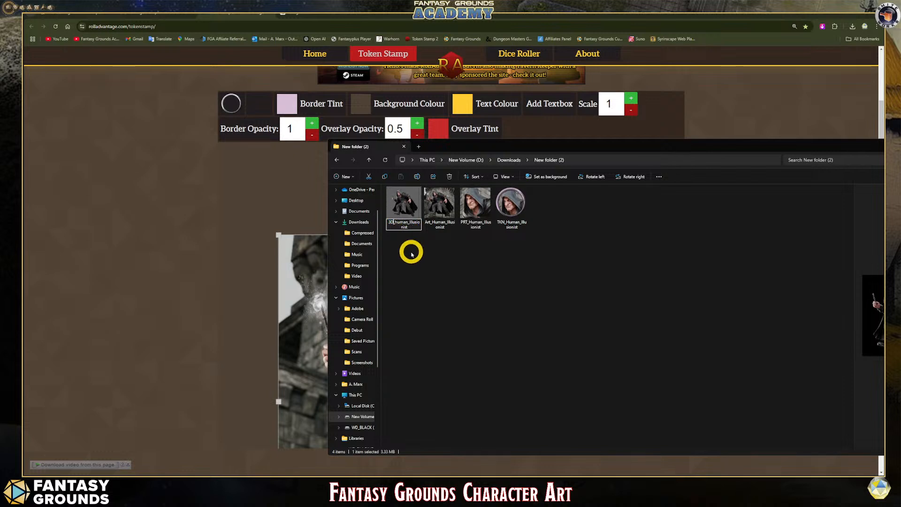
{"action": "key", "text": "BackSpace"}
{"action": "type", "text": "d"}
{"action": "left_click", "coordinate": [414, 222]}
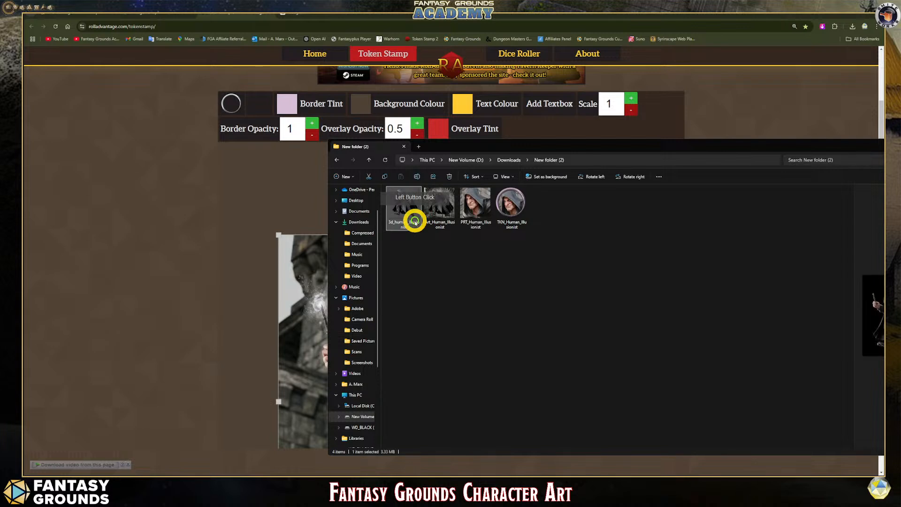
{"action": "left_click", "coordinate": [395, 222]}
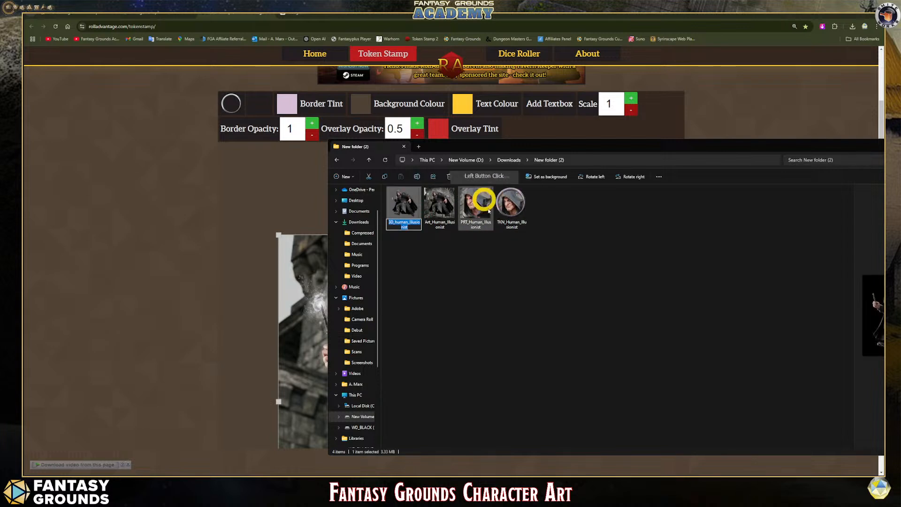
{"action": "left_click", "coordinate": [523, 251]}
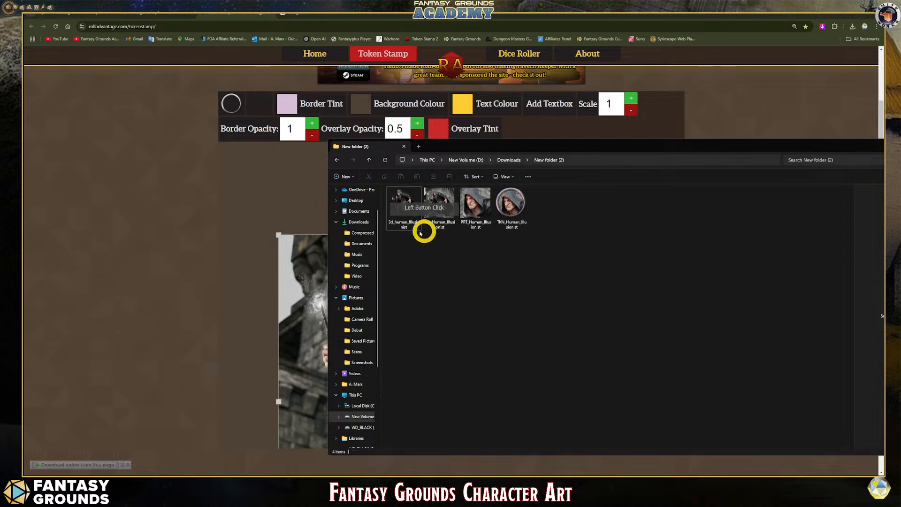
{"action": "left_click", "coordinate": [398, 223]}
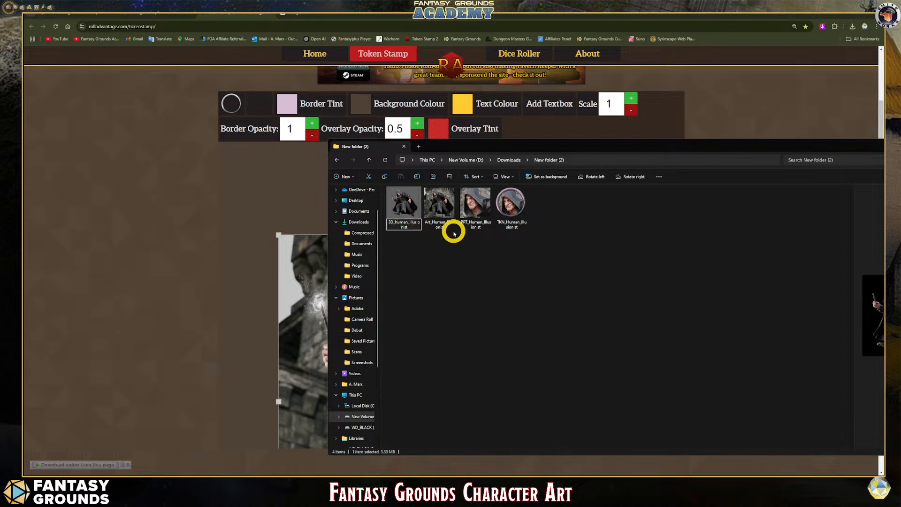
{"action": "left_click", "coordinate": [464, 244]}
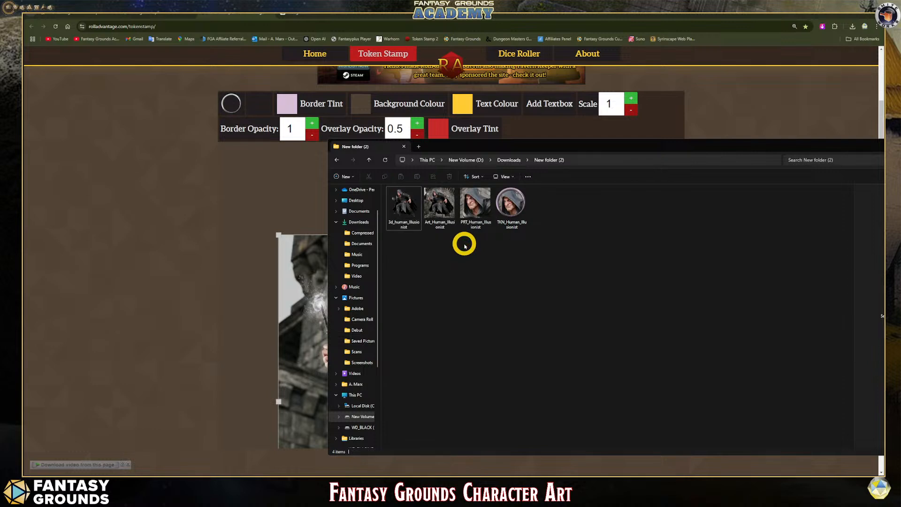
- Copy all four illusionist images in the folder to the clipboard
{"action": "left_click_drag", "start_coordinate": [575, 214], "coordinate": [480, 220]}
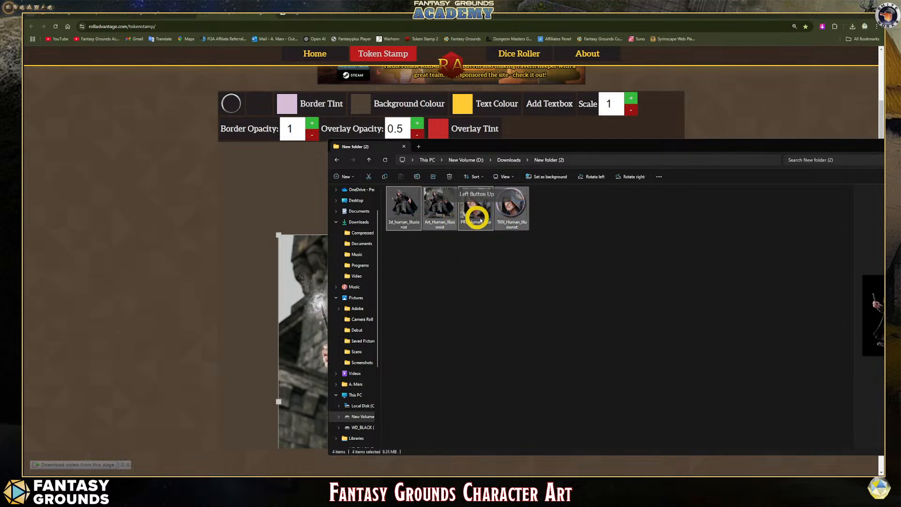
{"action": "right_click", "coordinate": [439, 205]}
{"action": "left_click", "coordinate": [416, 239]}
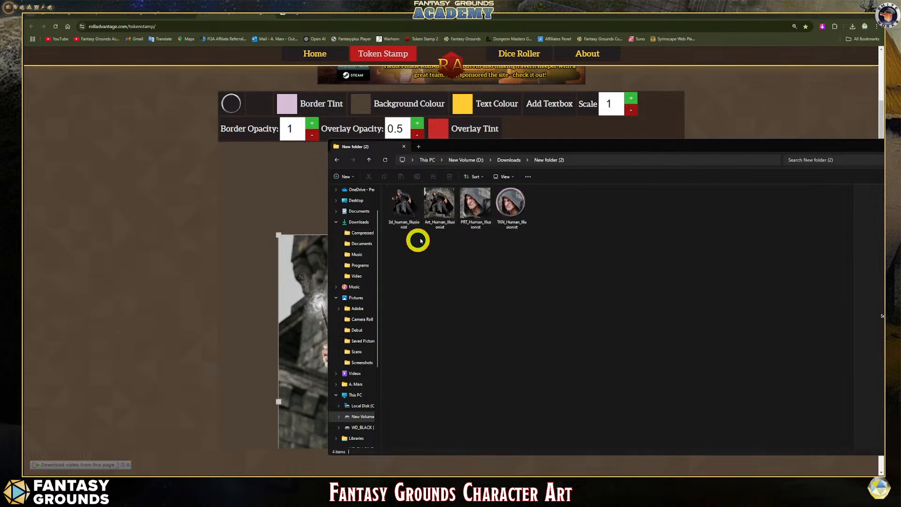
{"action": "left_click_drag", "start_coordinate": [553, 209], "coordinate": [456, 207]}
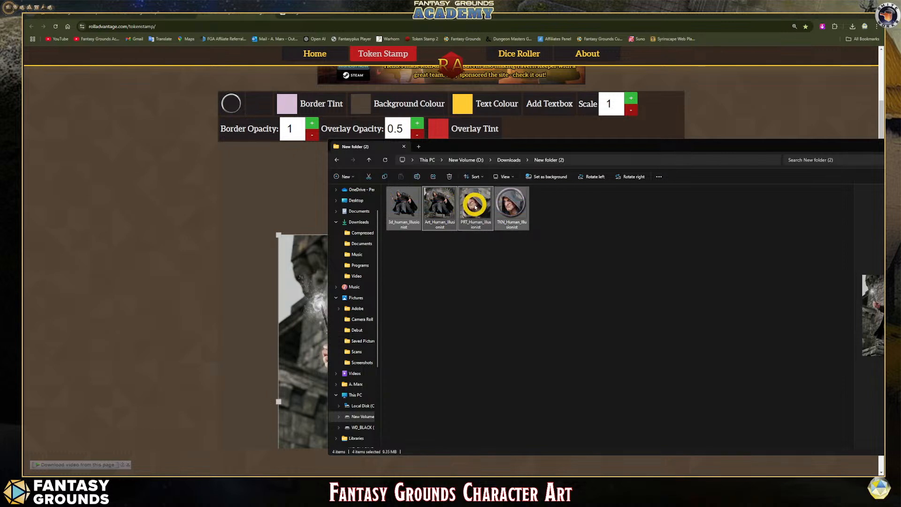
{"action": "right_click", "coordinate": [474, 205]}
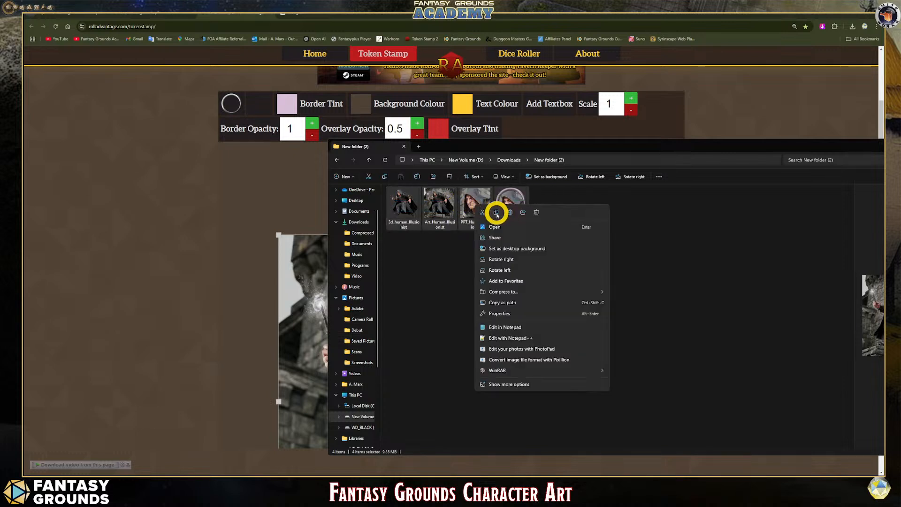
{"action": "left_click", "coordinate": [497, 214]}
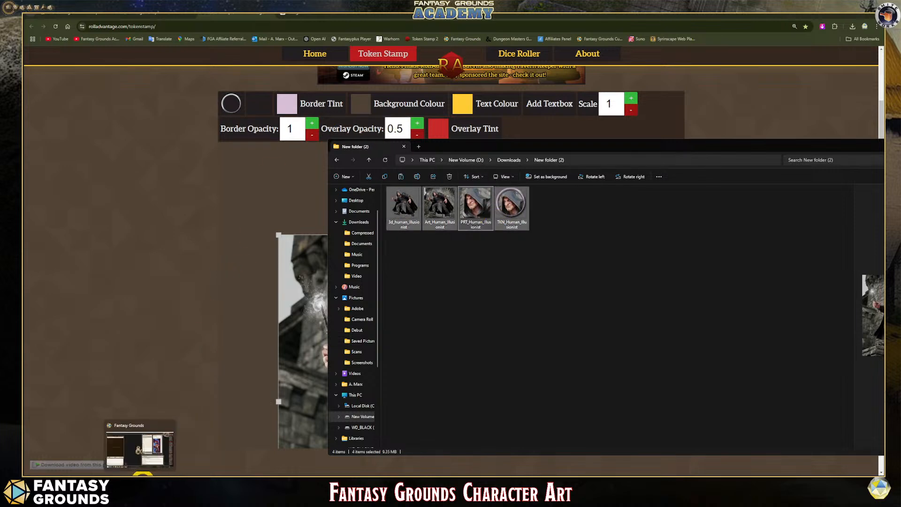
- Switch to Fantasy Grounds and minimize the D&D Player's Handbook window
{"action": "left_click", "coordinate": [141, 474]}
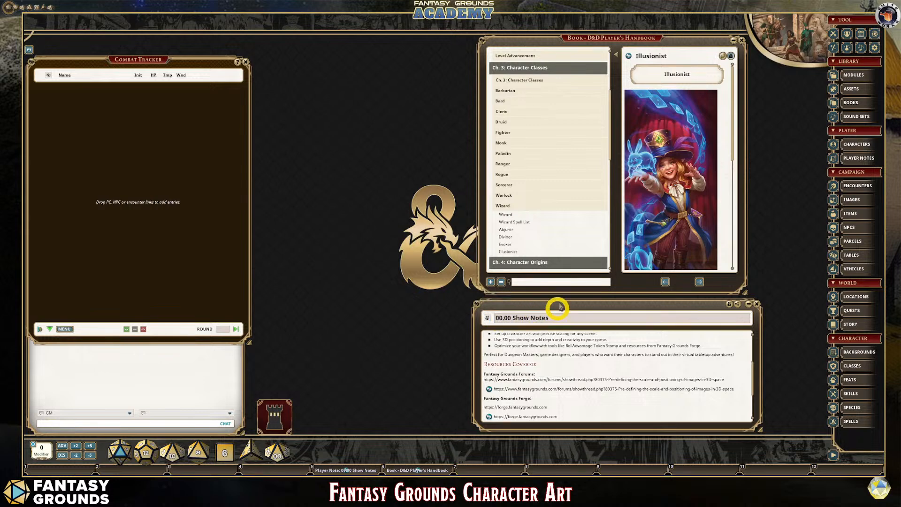
{"action": "left_click", "coordinate": [733, 37]}
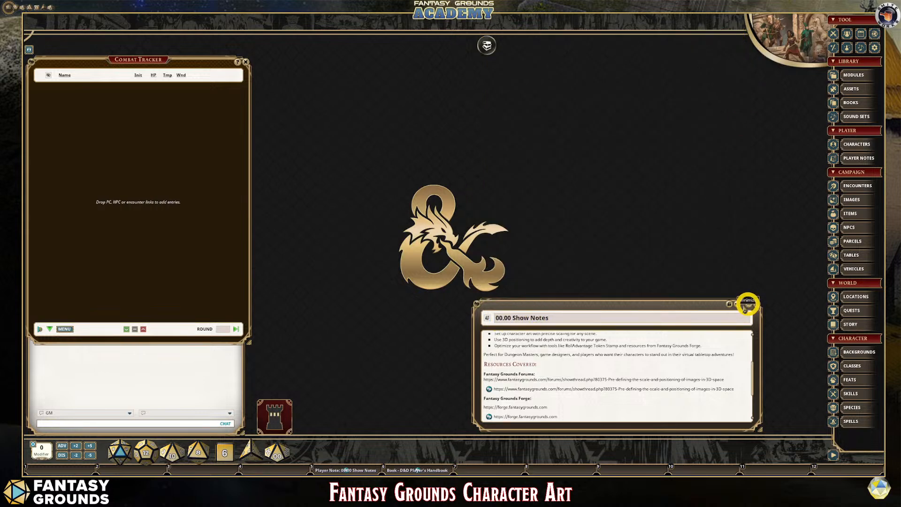
{"action": "scroll", "coordinate": [650, 367], "scroll_direction": "up", "scroll_amount": 3}
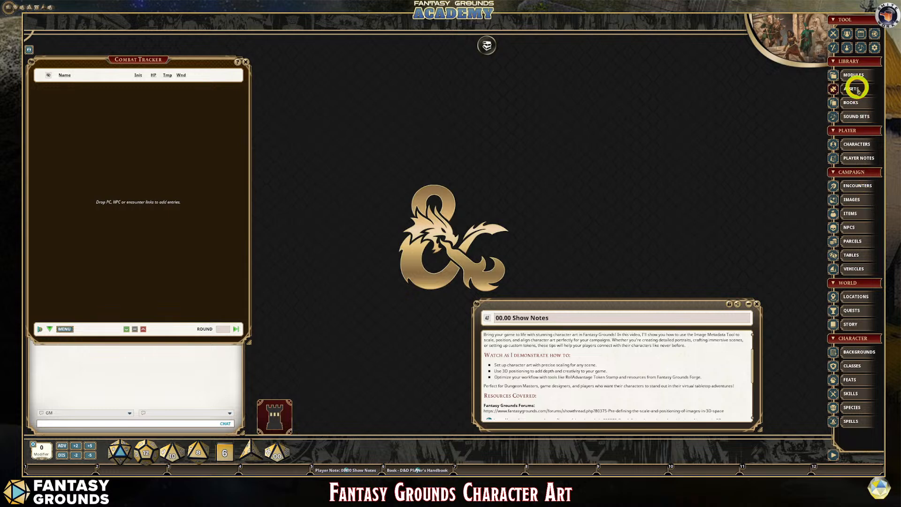
- Open the campaign's Assets window and filter it to images
{"action": "left_click", "coordinate": [854, 89]}
{"action": "left_click_drag", "start_coordinate": [446, 162], "coordinate": [406, 122]}
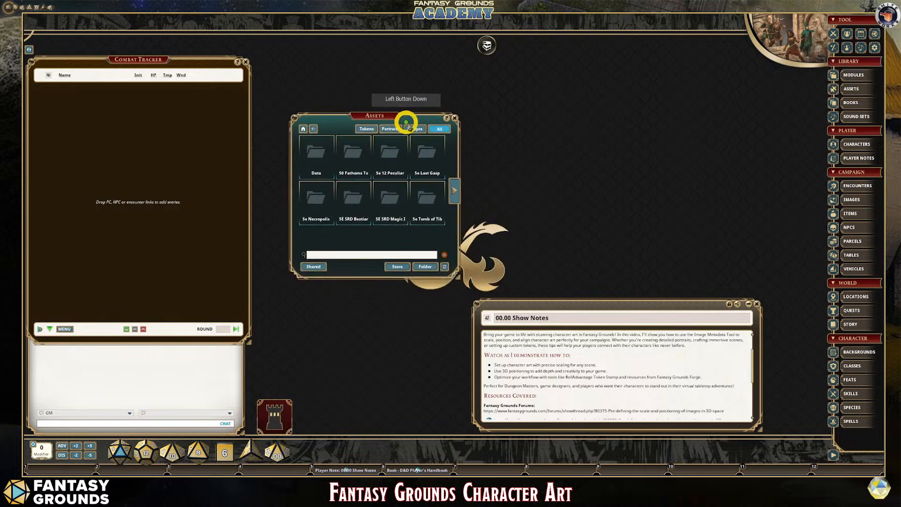
{"action": "left_click", "coordinate": [414, 129]}
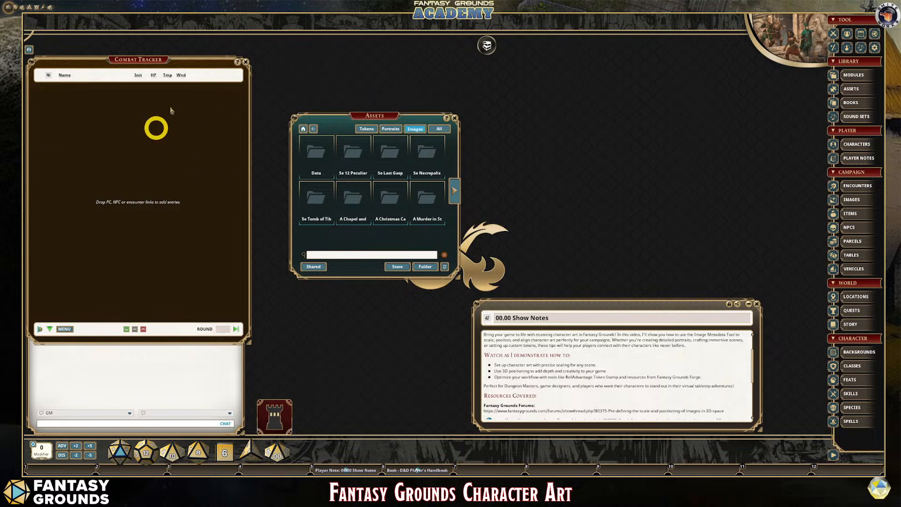
- Open the campaign's images folder on disk and paste the four copied illusionist images into it
{"action": "left_click", "coordinate": [424, 267]}
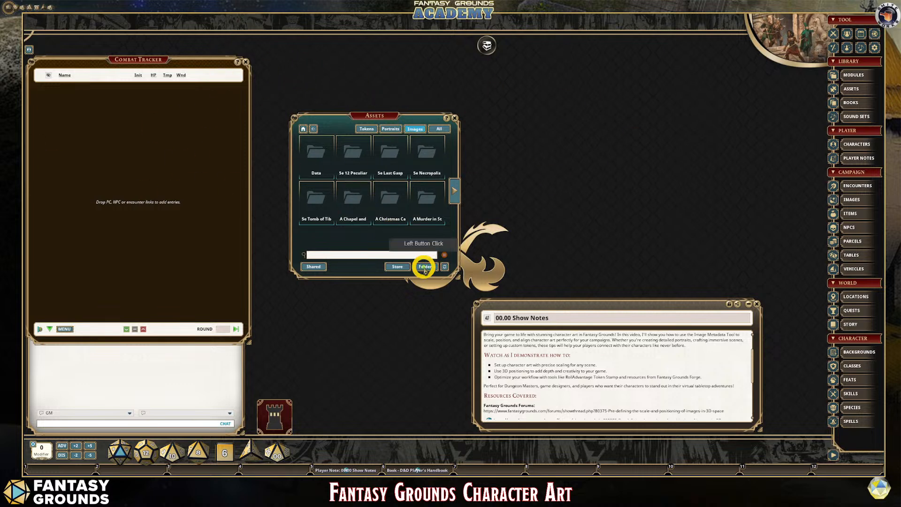
{"action": "left_click_drag", "start_coordinate": [170, 89], "coordinate": [295, 159]}
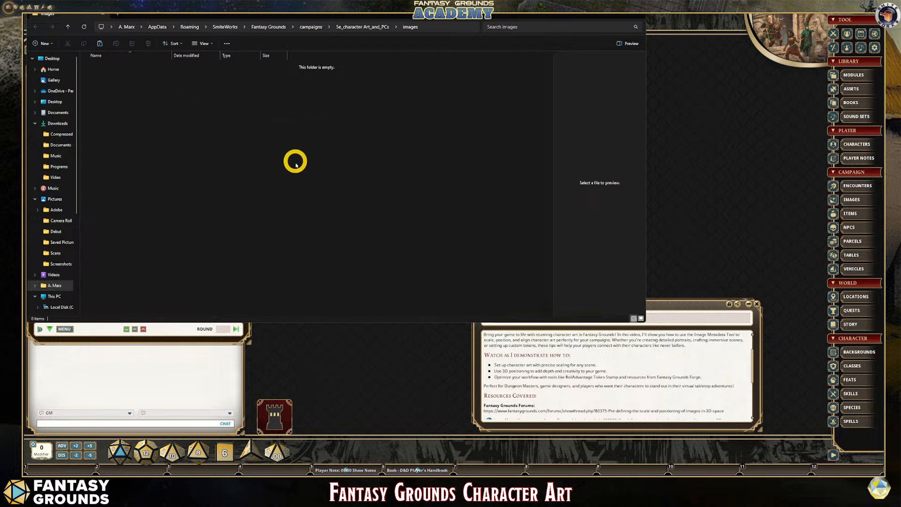
{"action": "left_click", "coordinate": [200, 144]}
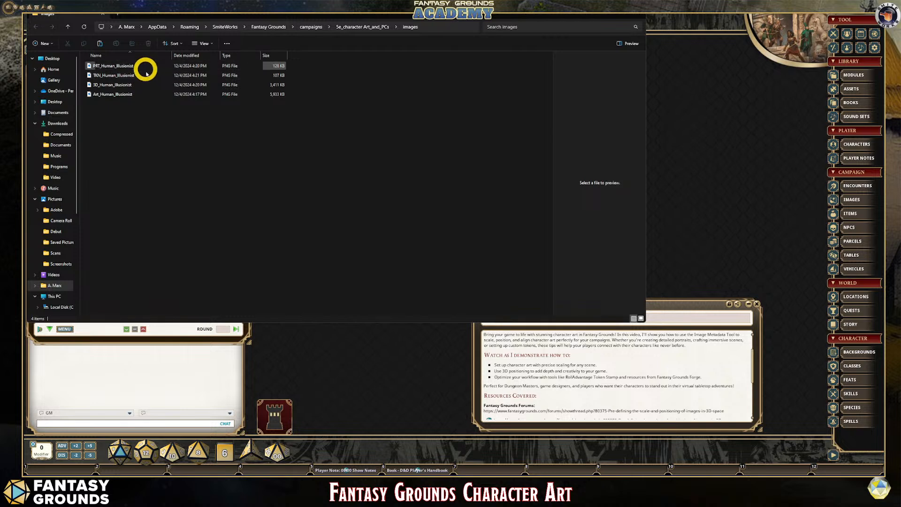
- Cut the PRT_Human_Illusionist and TKN_Human_Illusionist files from the campaign's images folder, and put the folder window away
{"action": "left_click", "coordinate": [145, 89]}
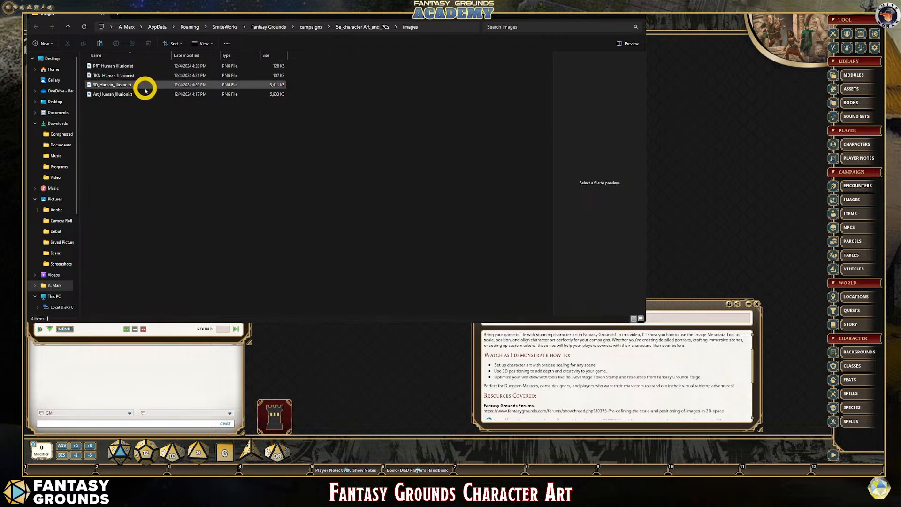
{"action": "left_click", "coordinate": [126, 74]}
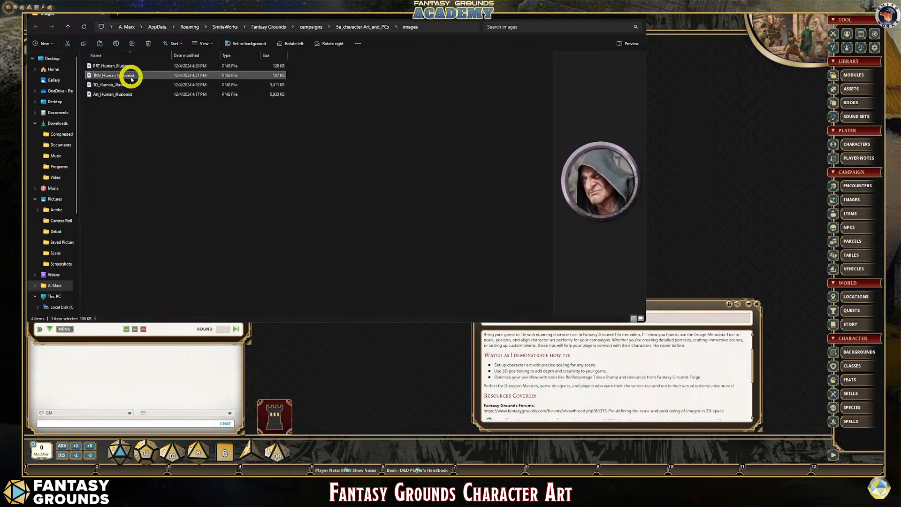
{"action": "left_click", "coordinate": [124, 70], "text": "ctrl"}
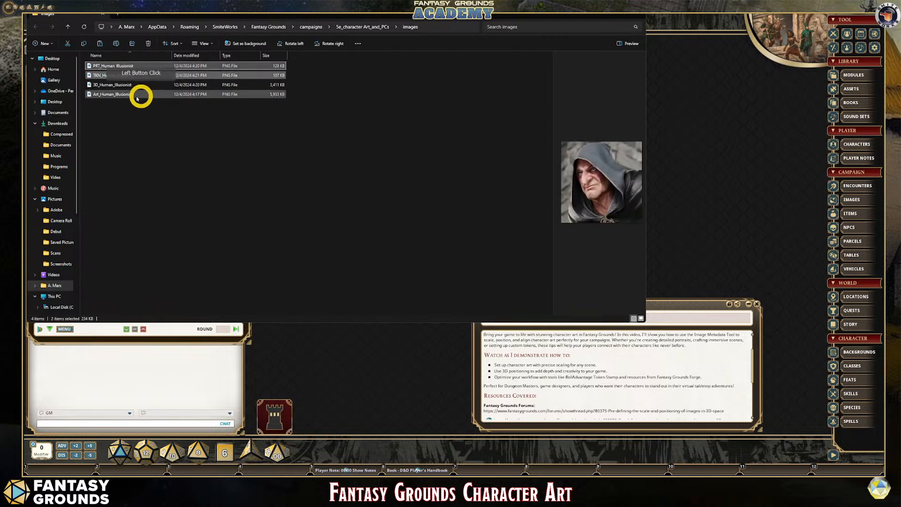
{"action": "right_click", "coordinate": [123, 67]}
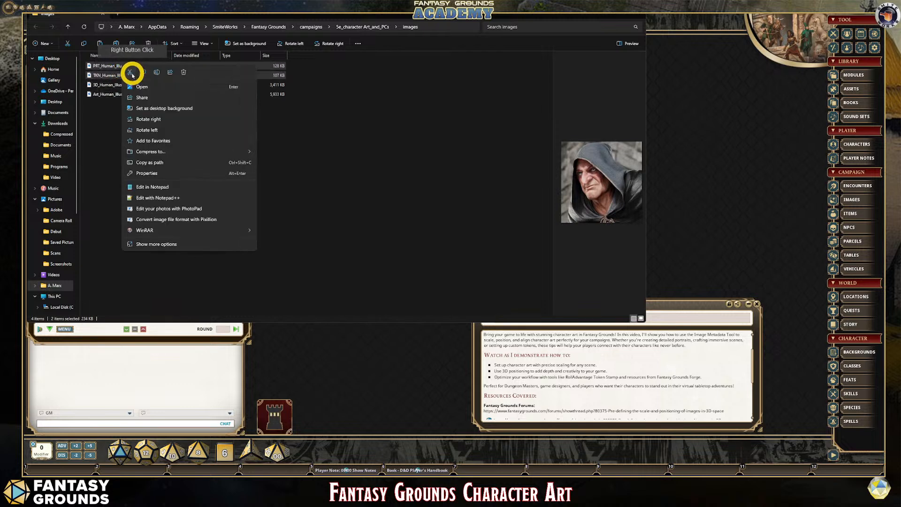
{"action": "left_click", "coordinate": [129, 74]}
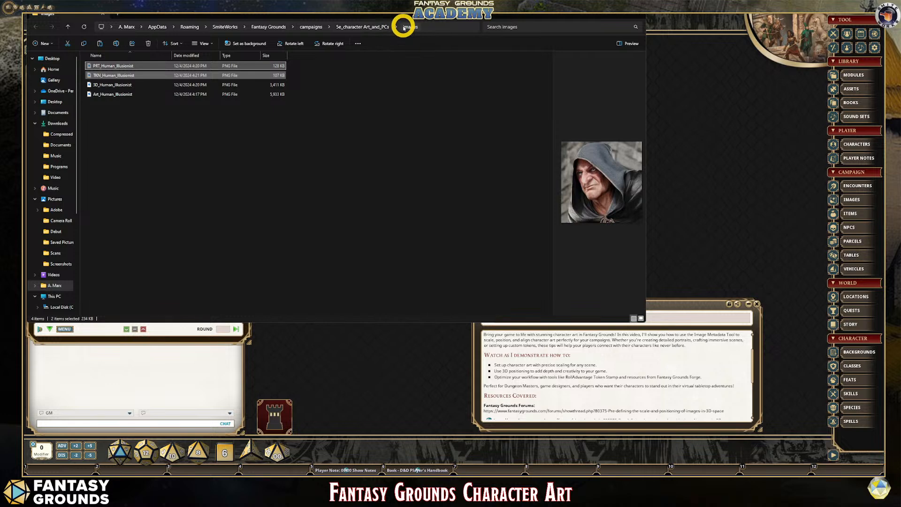
{"action": "left_click", "coordinate": [606, 11]}
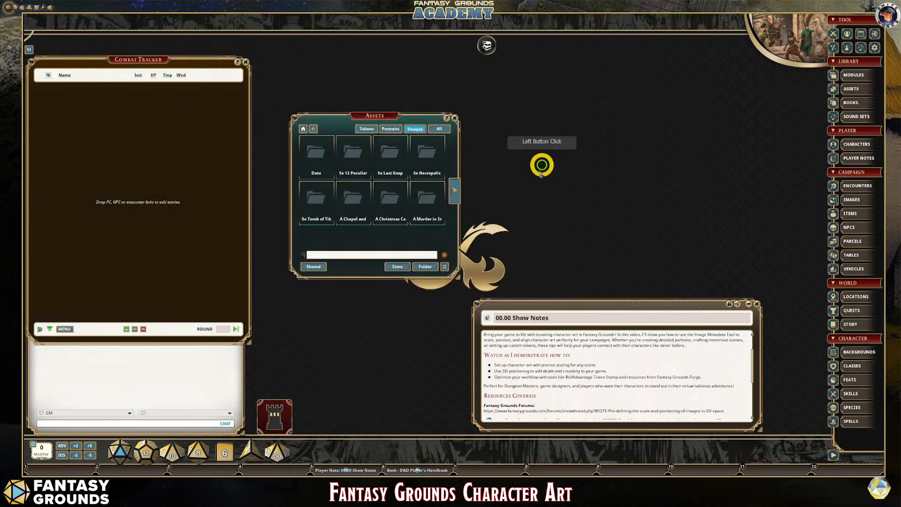
- Refresh the folder assets in Fantasy Grounds and open the Campaign group of images
{"action": "left_click", "coordinate": [444, 267]}
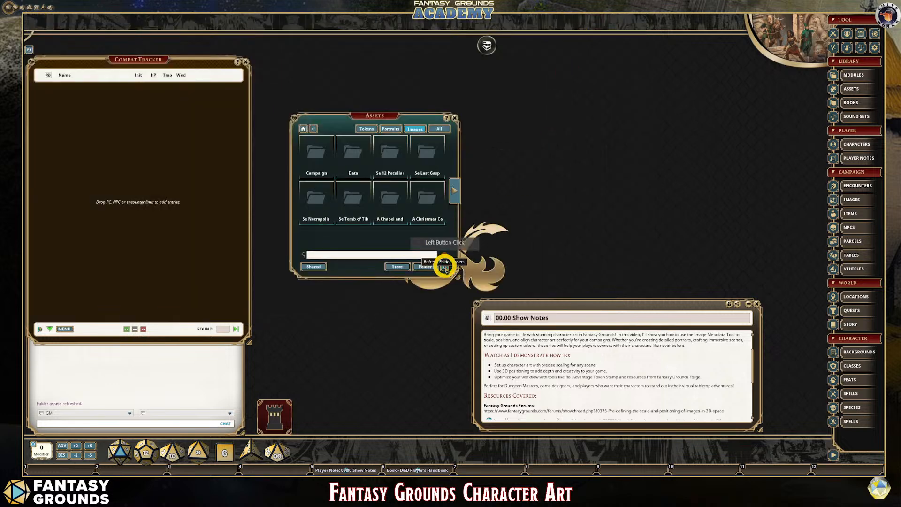
{"action": "left_click", "coordinate": [319, 154]}
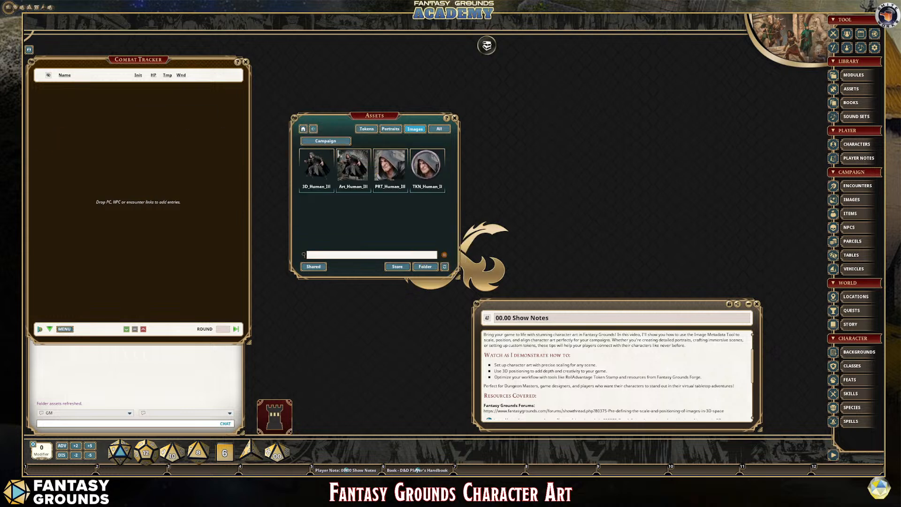
{"action": "left_click", "coordinate": [393, 131]}
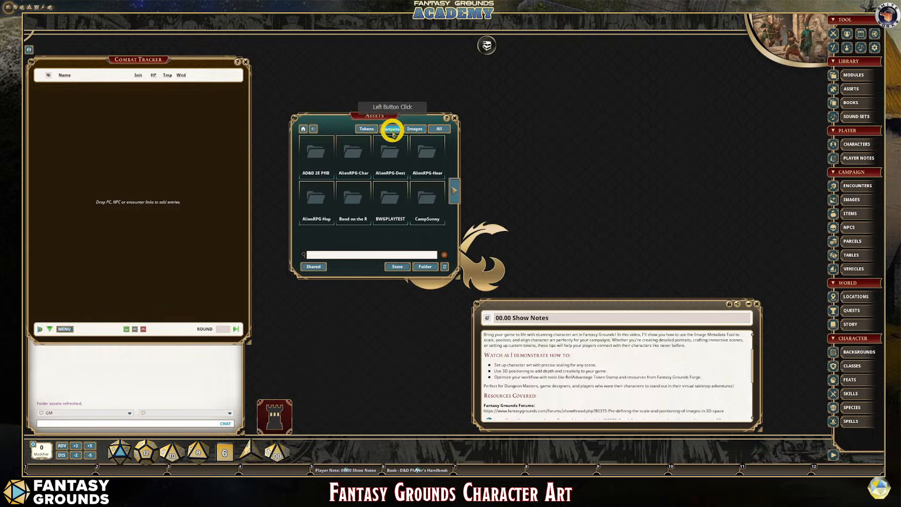
{"action": "left_click", "coordinate": [426, 266]}
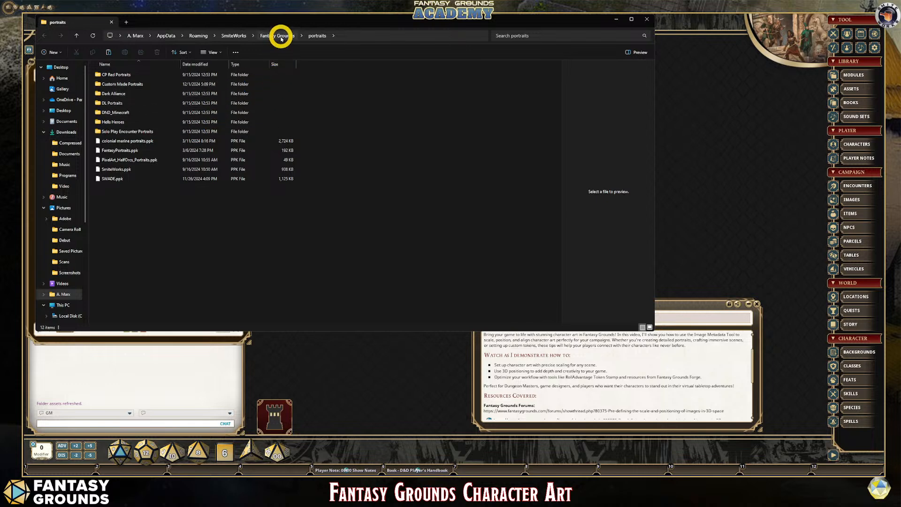
{"action": "left_click", "coordinate": [646, 21]}
- Filter the assets to tokens, open the campaign's tokens folder on disk and paste the two cut illusionist files into it
{"action": "left_click", "coordinate": [367, 128]}
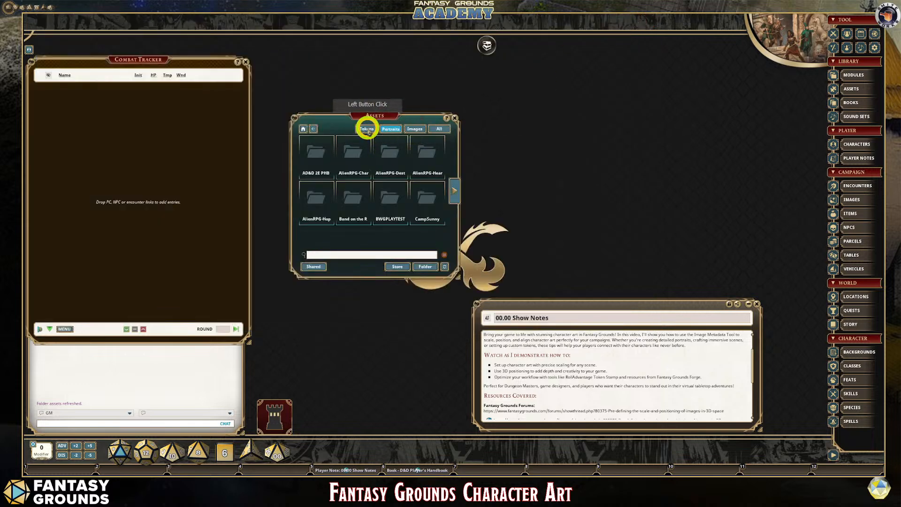
{"action": "left_click", "coordinate": [429, 218]}
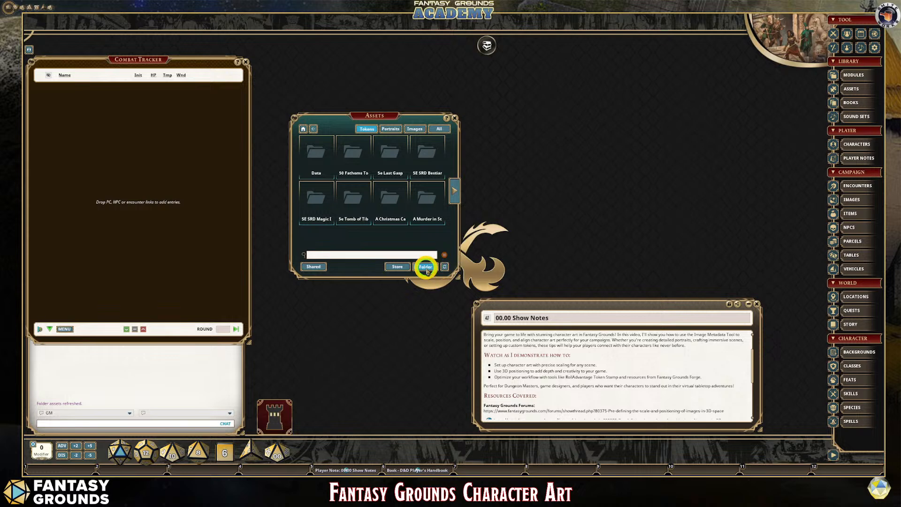
{"action": "left_click", "coordinate": [425, 267]}
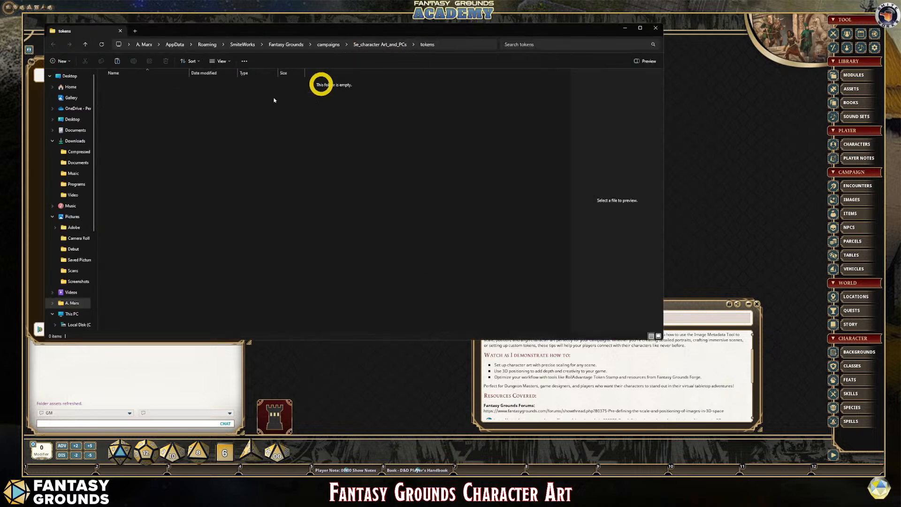
{"action": "left_click", "coordinate": [182, 107]}
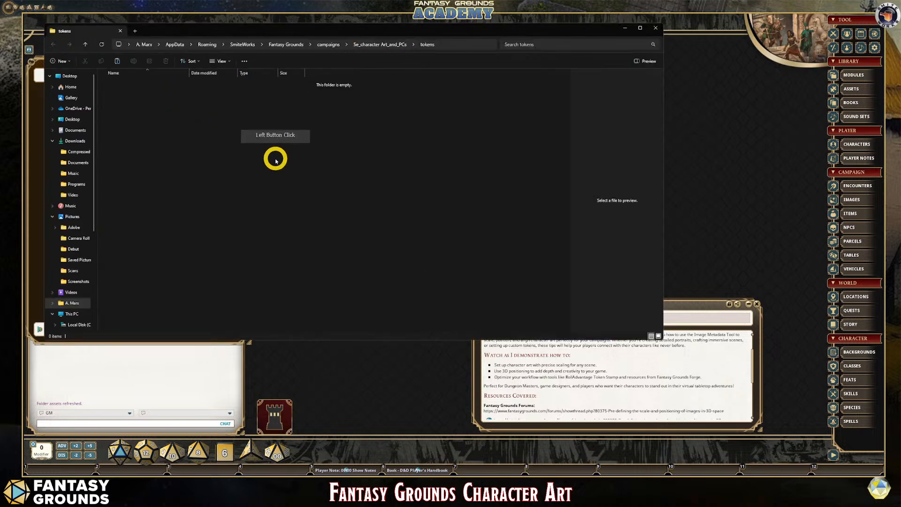
{"action": "key", "text": "ctrl+v"}
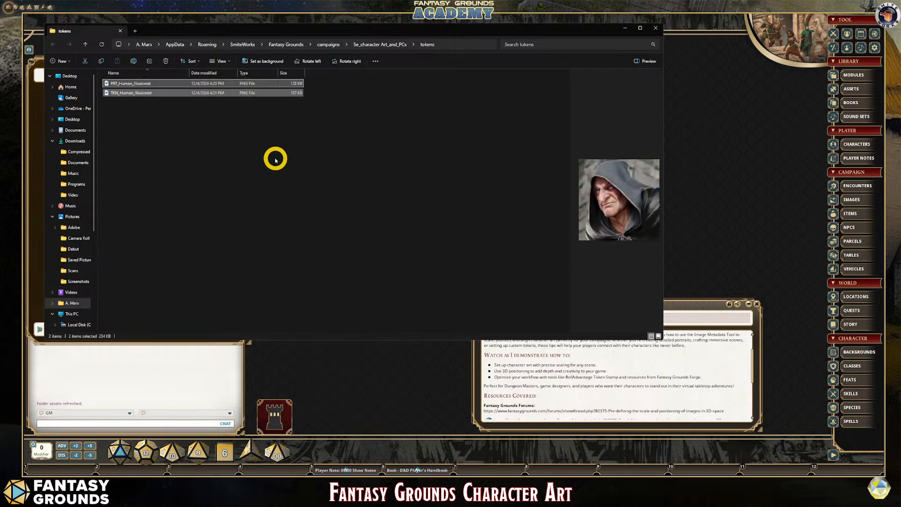
- Cut the PRT_Human_Illusionist file from the campaign's tokens folder
{"action": "left_click", "coordinate": [123, 84]}
{"action": "right_click", "coordinate": [123, 83]}
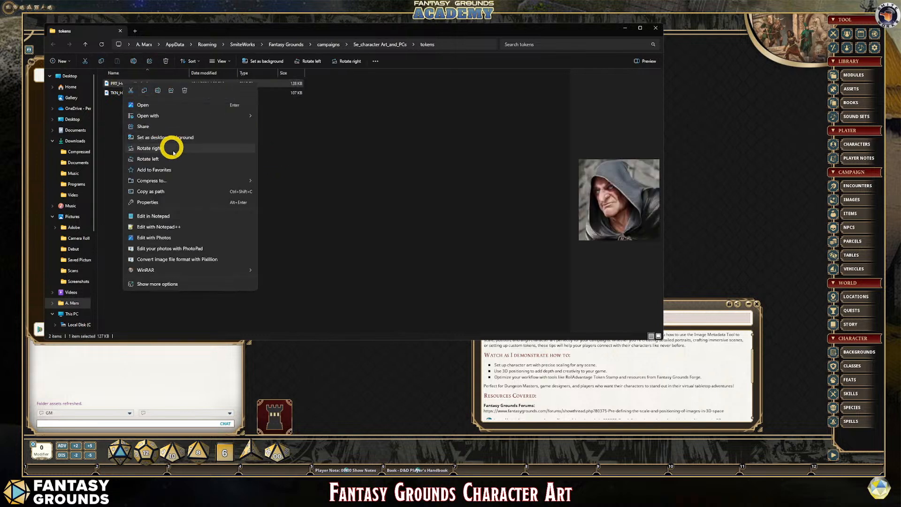
{"action": "left_click", "coordinate": [131, 91]}
- Go up to the campaign's main folder and create a new folder named portraits there
{"action": "left_click", "coordinate": [366, 44]}
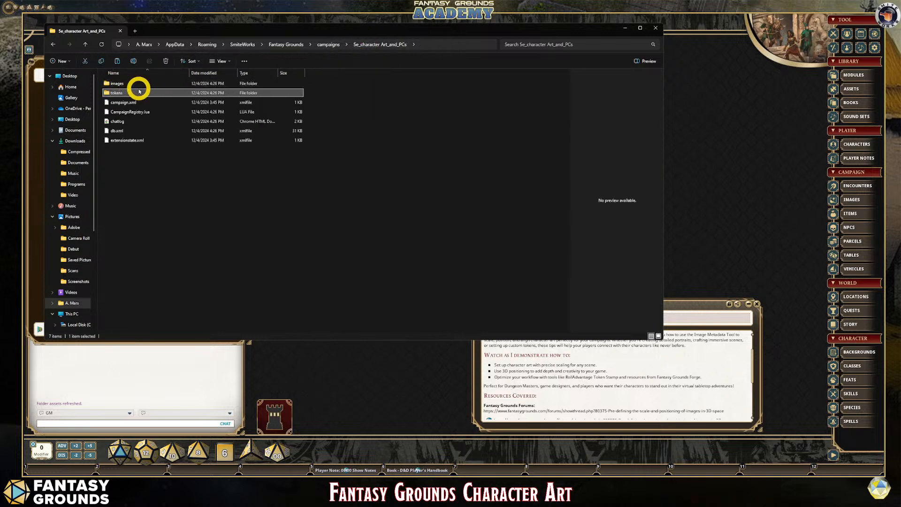
{"action": "right_click", "coordinate": [167, 165]}
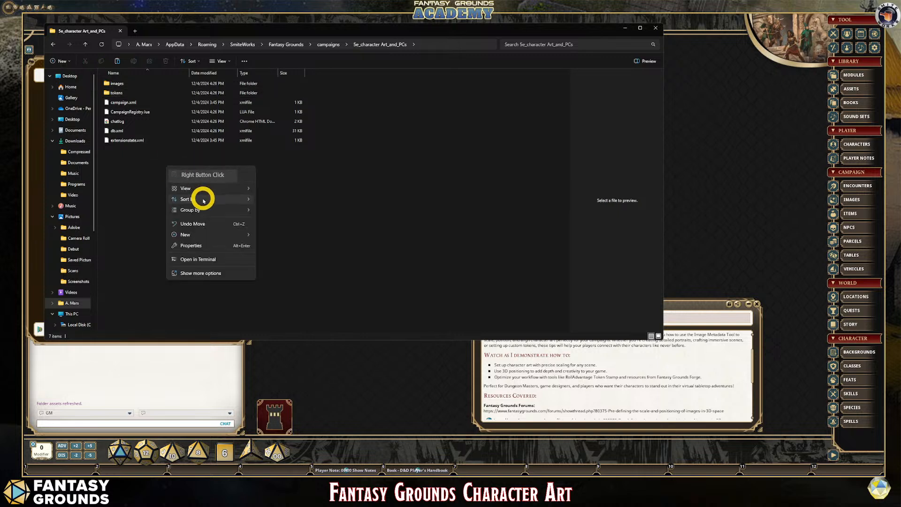
{"action": "mouse_move", "coordinate": [233, 235]}
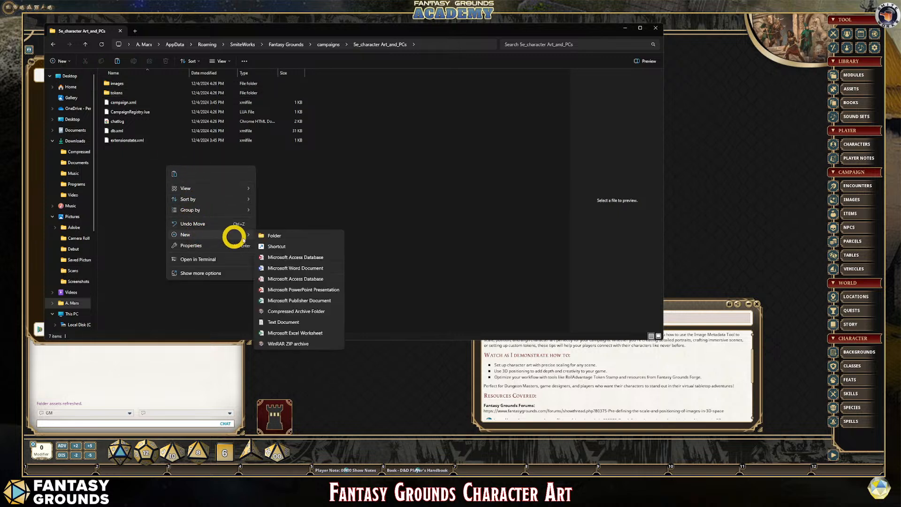
{"action": "left_click", "coordinate": [267, 239]}
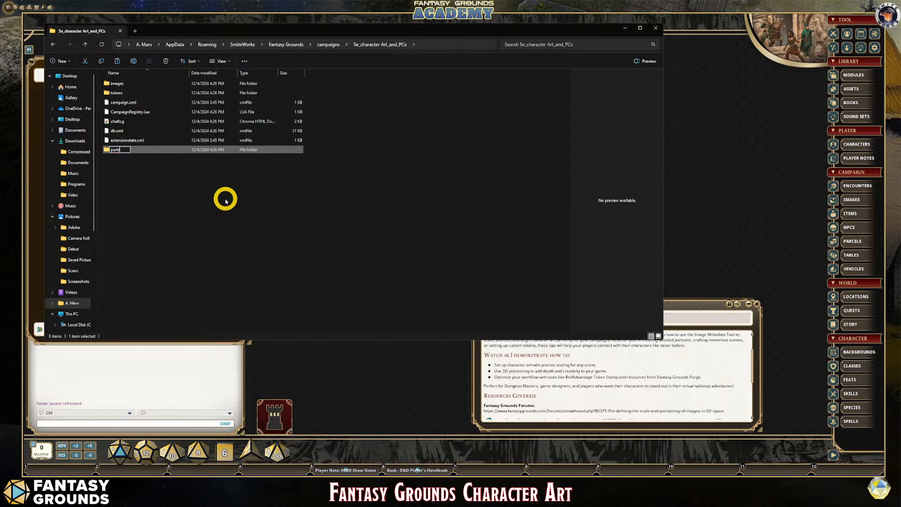
{"action": "left_click", "coordinate": [192, 194]}
- Paste PRT_Human_Illusionist into the new portraits folder, then return to Fantasy Grounds and refresh the folder assets
{"action": "double_click", "coordinate": [120, 148]}
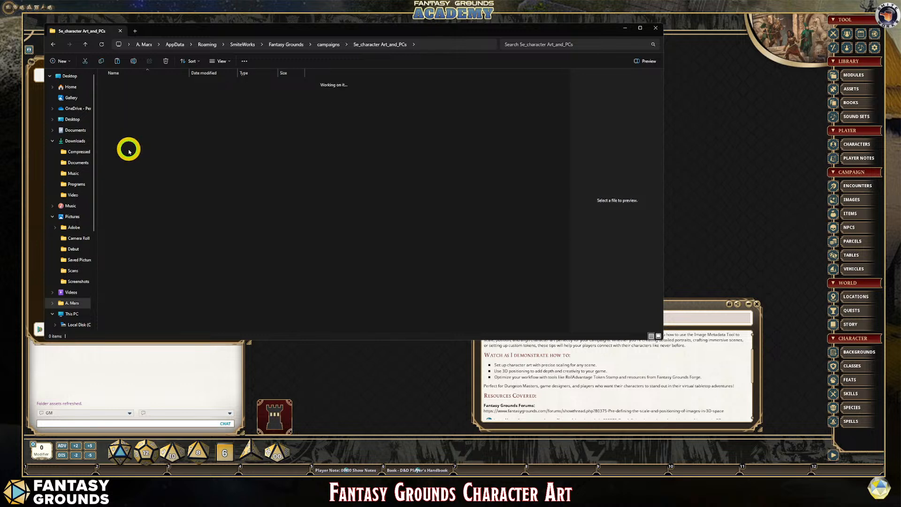
{"action": "right_click", "coordinate": [146, 130]}
{"action": "left_click", "coordinate": [148, 134]}
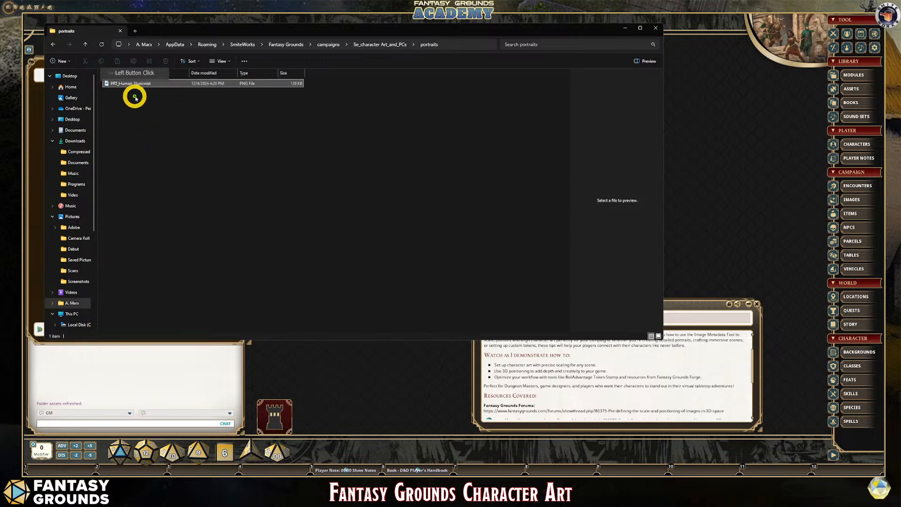
{"action": "left_click", "coordinate": [655, 28]}
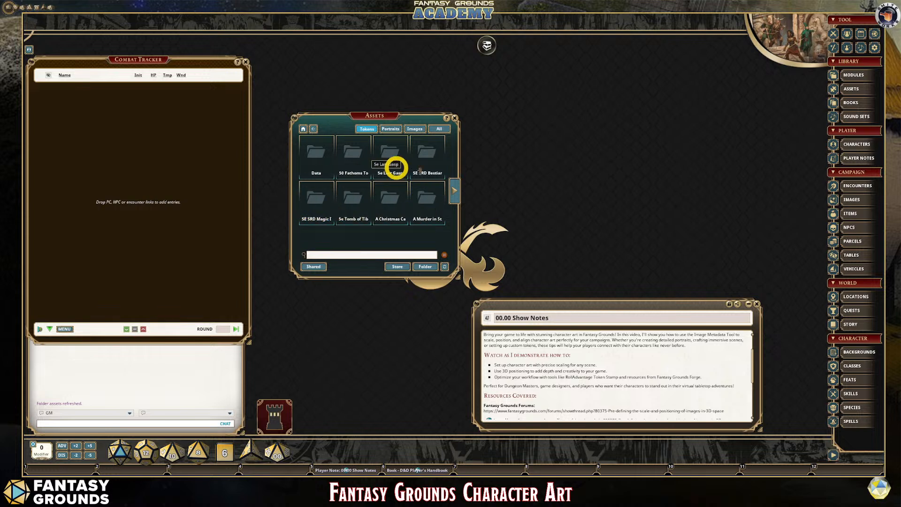
{"action": "left_click", "coordinate": [444, 268]}
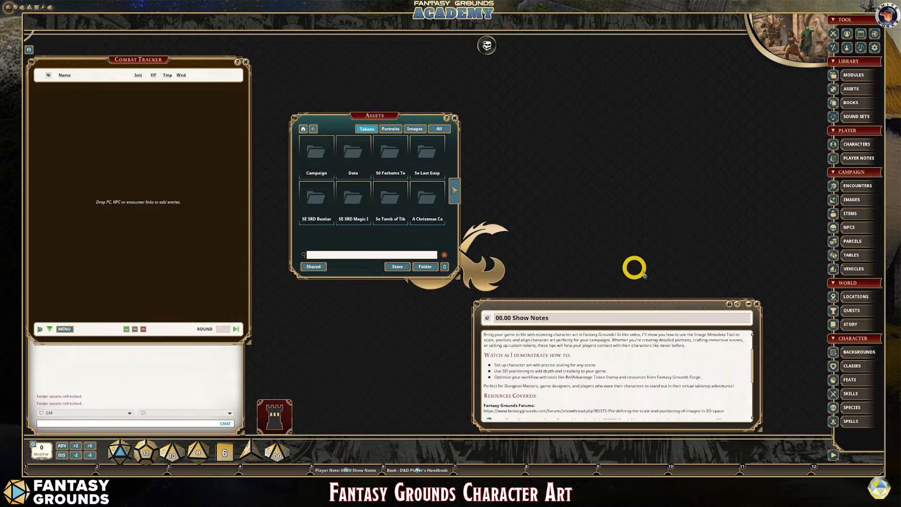
- Close the Show Notes window and move the Assets window to the upper middle of the tabletop
{"action": "left_click", "coordinate": [757, 303]}
{"action": "left_click_drag", "start_coordinate": [369, 115], "coordinate": [511, 66]}
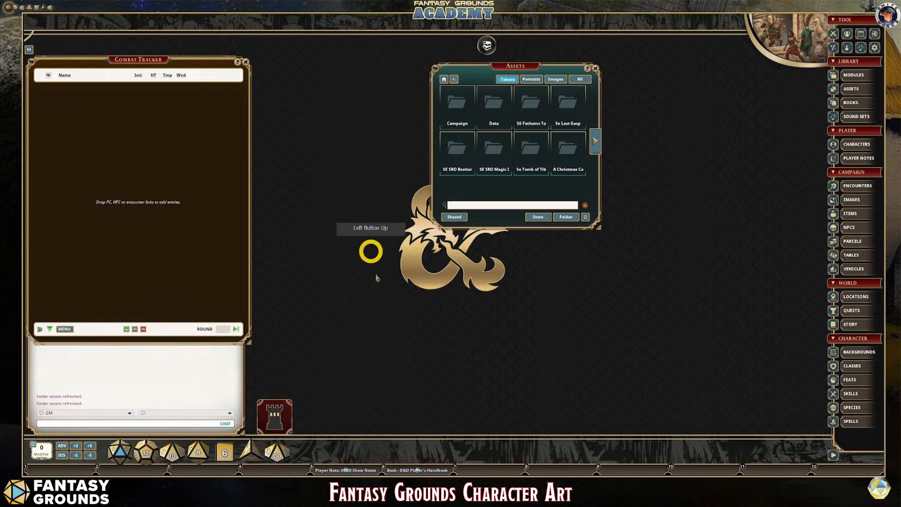
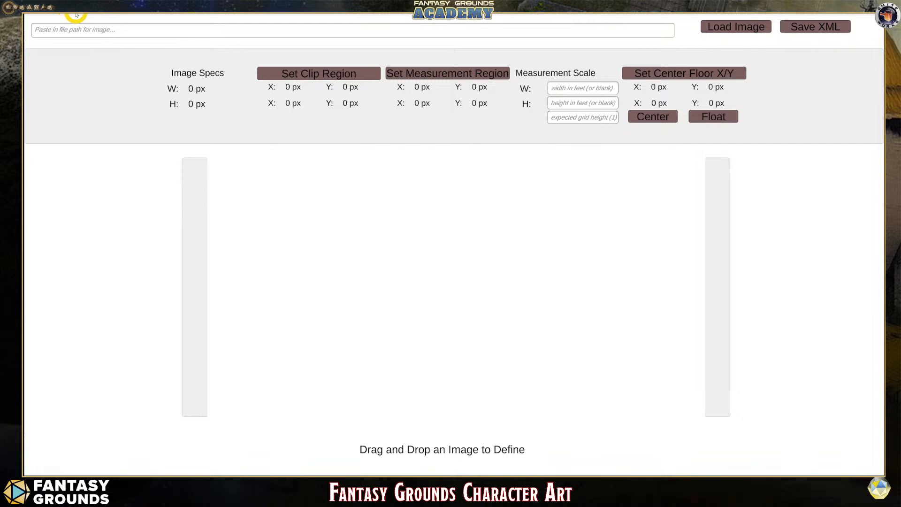
- Switch to the browser and examine the forum thread on pre-defining the scale and positioning of images in 3D space, including its metadata tool downloads
{"action": "mouse_move", "coordinate": [185, 474]}
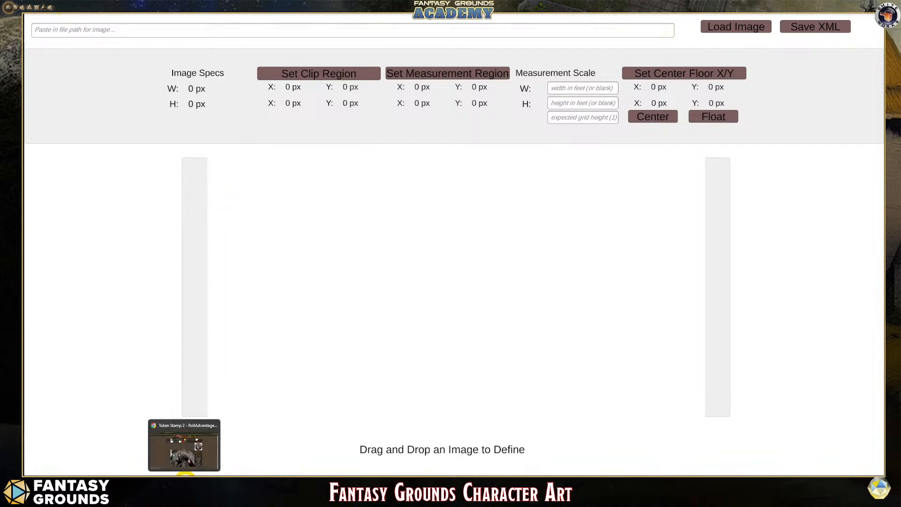
{"action": "left_click", "coordinate": [184, 443]}
{"action": "left_click", "coordinate": [96, 14]}
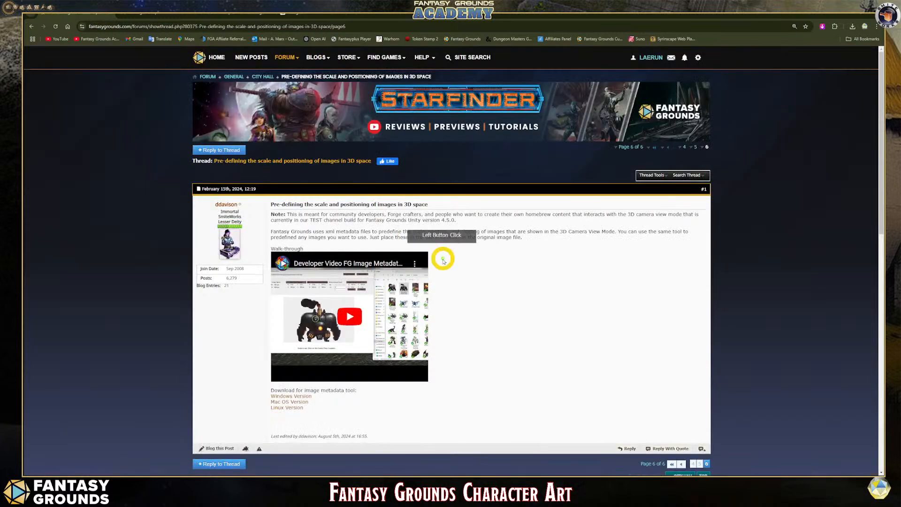
{"action": "scroll", "coordinate": [443, 251], "scroll_direction": "down", "scroll_amount": 2}
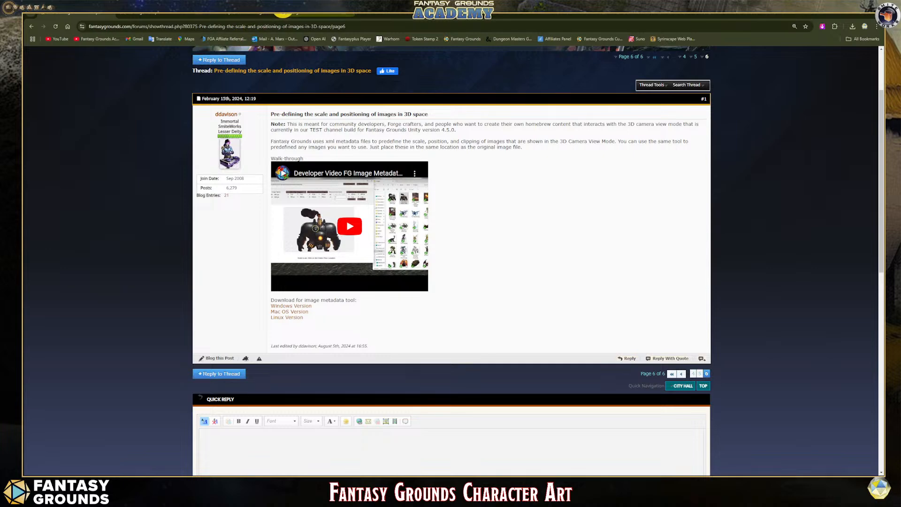
{"action": "left_click", "coordinate": [285, 12]}
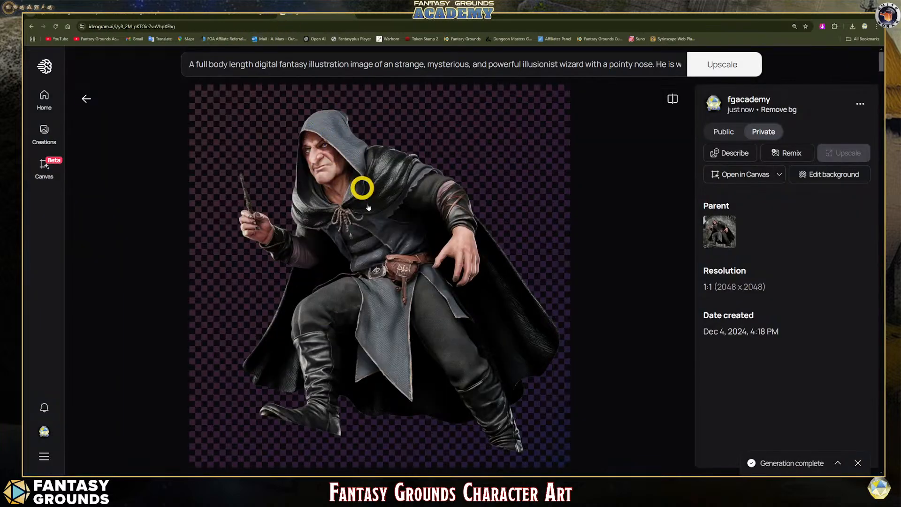
{"action": "left_click", "coordinate": [227, 14]}
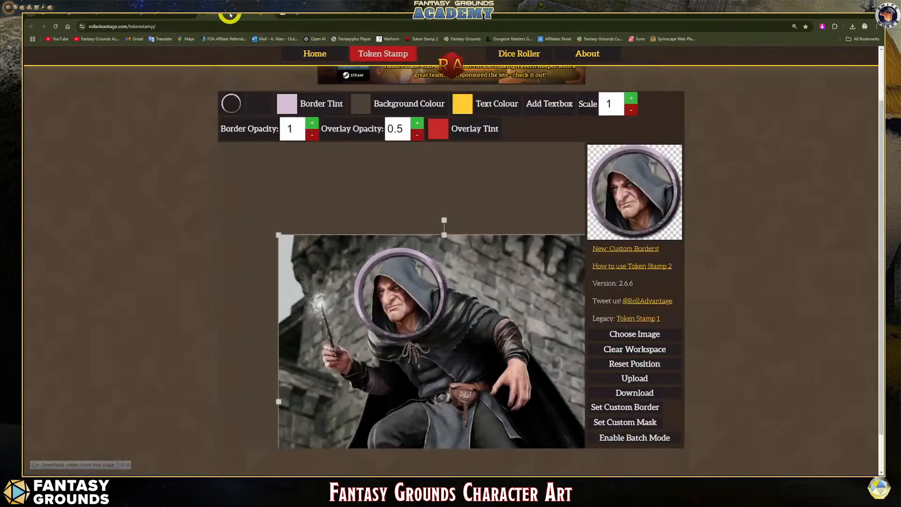
{"action": "left_click", "coordinate": [157, 19]}
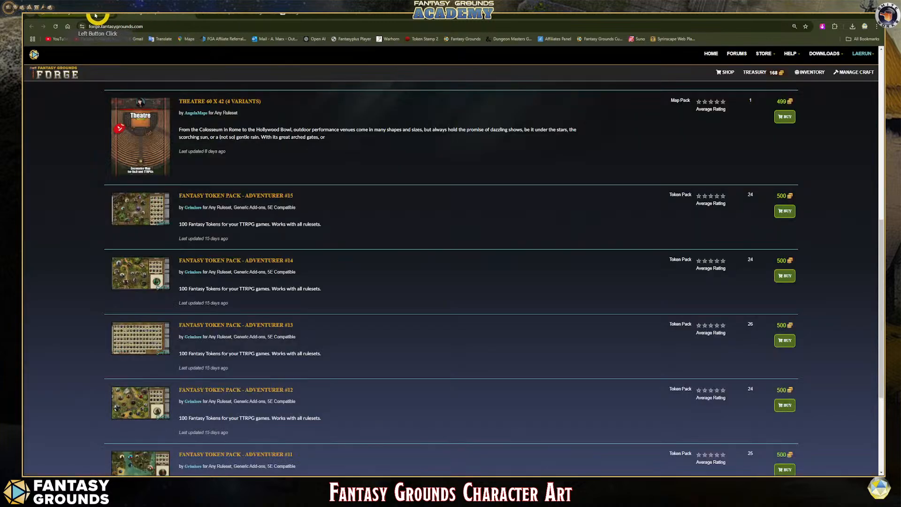
{"action": "left_click", "coordinate": [102, 15]}
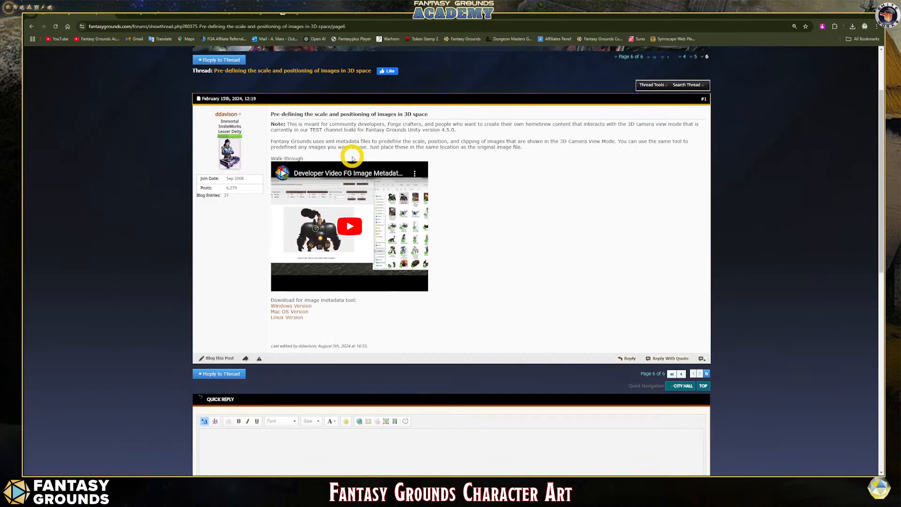
{"action": "left_click", "coordinate": [297, 16]}
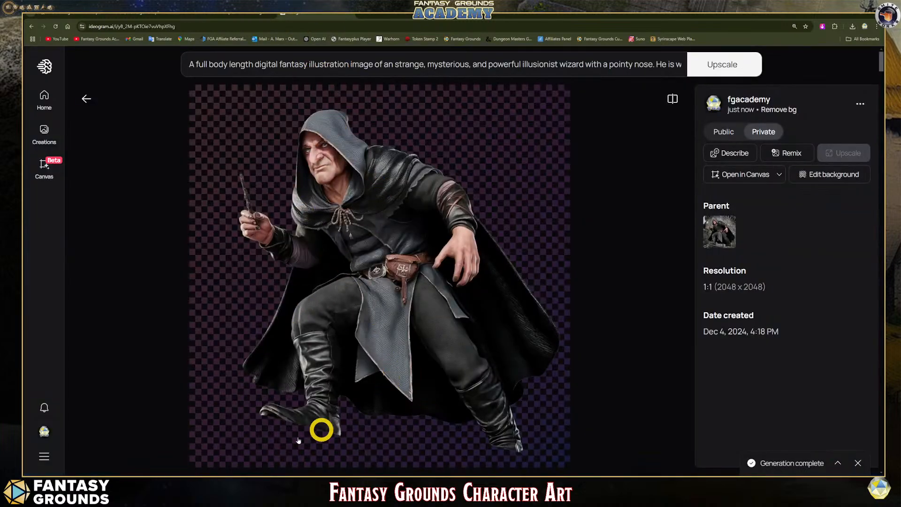
- Return to the image metadata tool and load 3D_Human_Illusionist.png into it from the campaign's images folder
{"action": "mouse_move", "coordinate": [201, 475]}
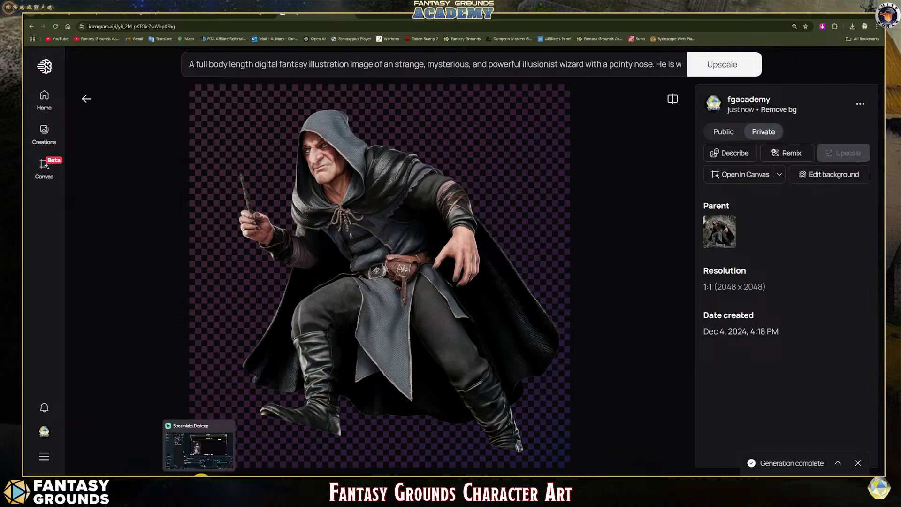
{"action": "mouse_move", "coordinate": [145, 475]}
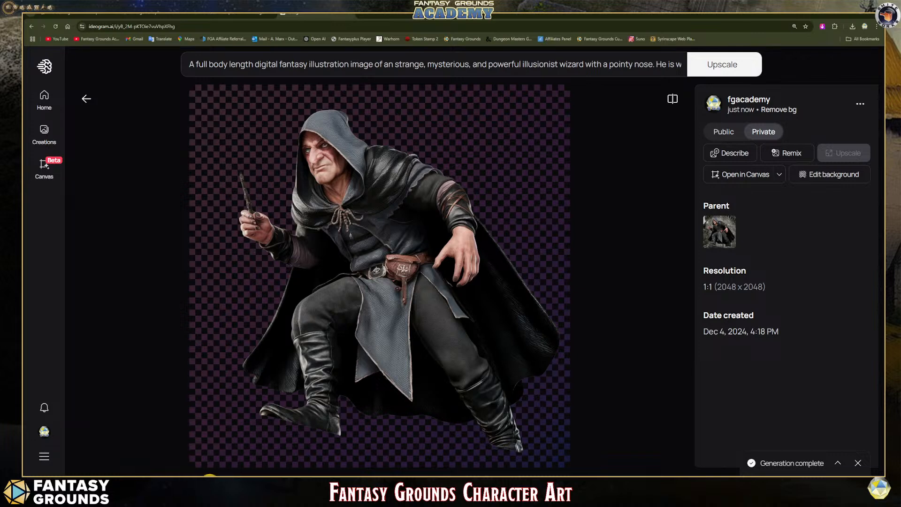
{"action": "left_click", "coordinate": [329, 483]}
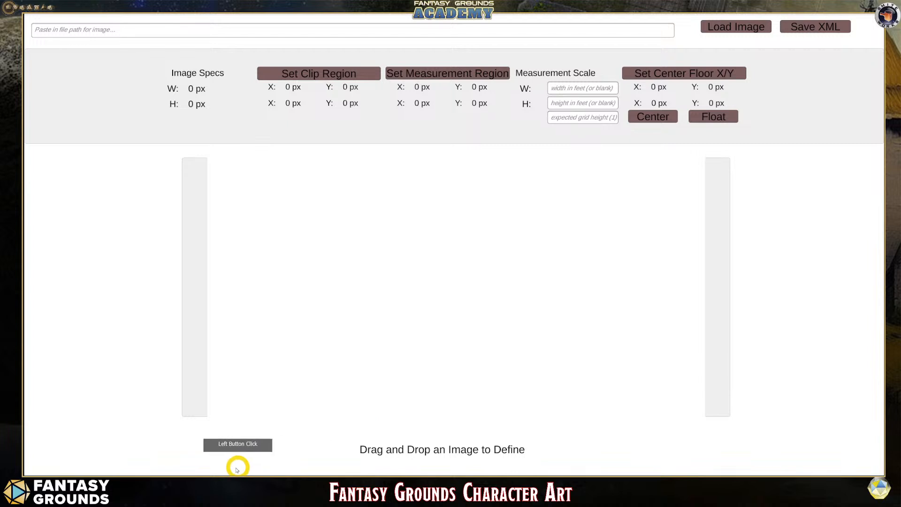
{"action": "mouse_move", "coordinate": [155, 475]}
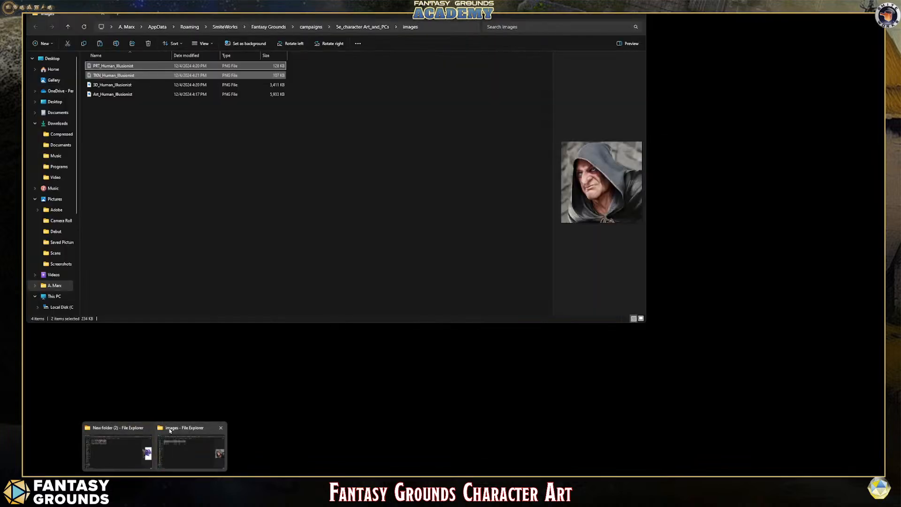
{"action": "left_click", "coordinate": [170, 429]}
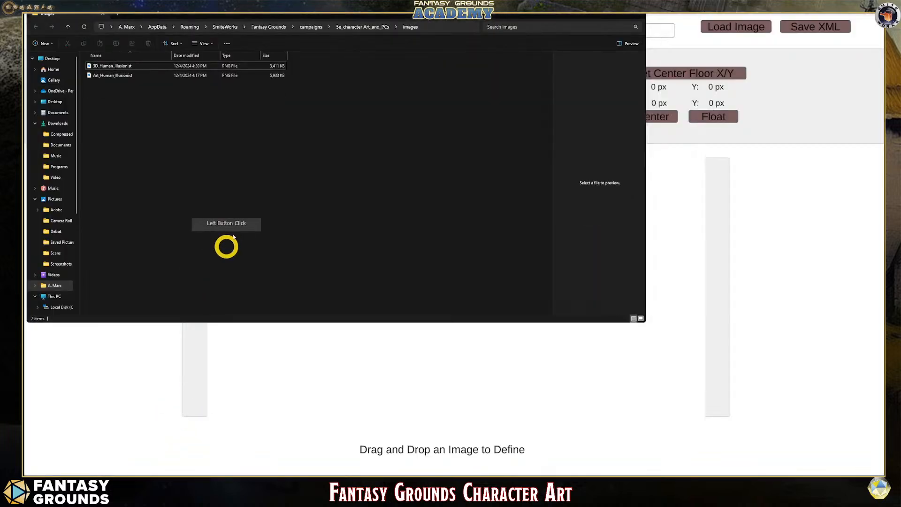
{"action": "mouse_move", "coordinate": [219, 17]}
{"action": "left_mouse_down"}
{"action": "mouse_move", "coordinate": [330, 44]}
{"action": "mouse_move", "coordinate": [553, 63]}
{"action": "left_mouse_up"}
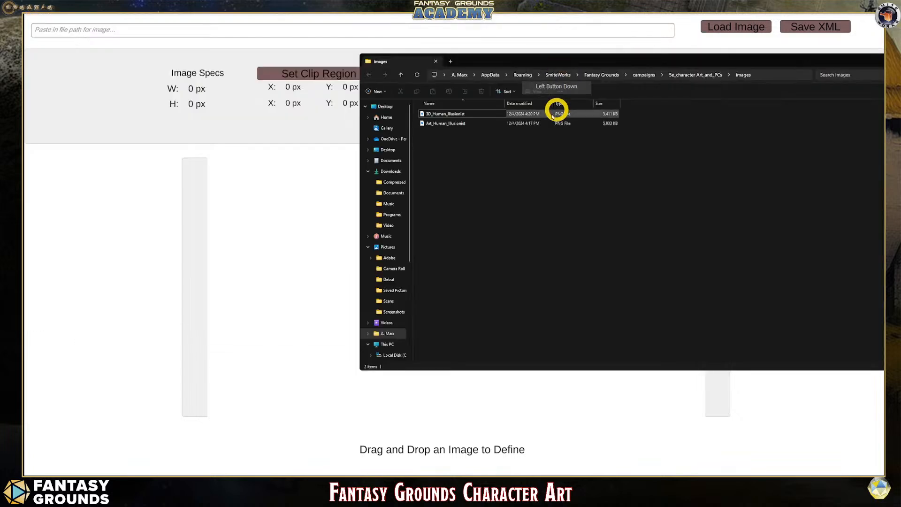
{"action": "left_click_drag", "start_coordinate": [443, 113], "coordinate": [497, 124]}
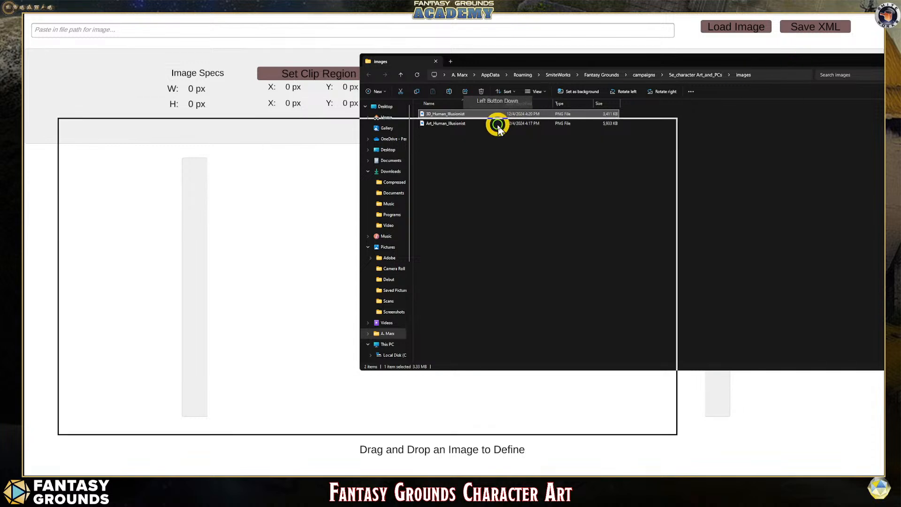
{"action": "left_click", "coordinate": [635, 124]}
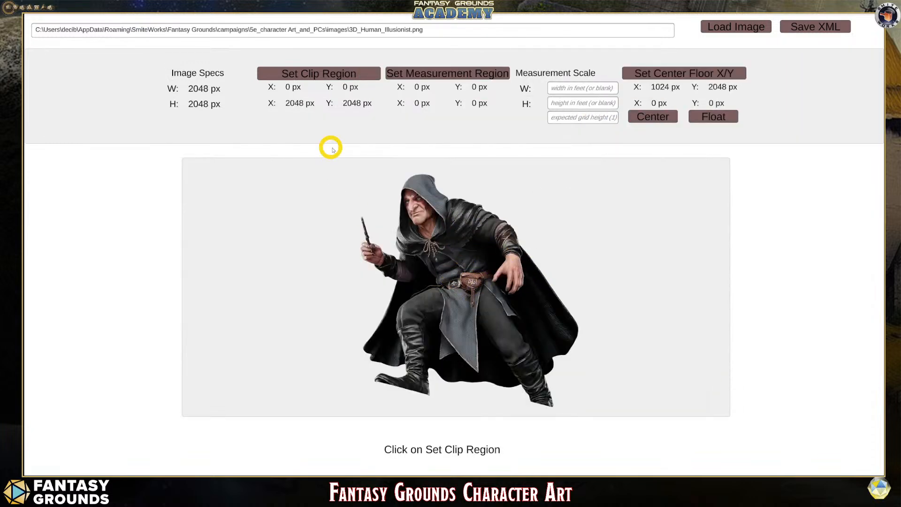
- Set the measurement region around the whole wizard figure, from about X 70, Y 127 to about X 2026, Y 1969 px
{"action": "left_click", "coordinate": [411, 73]}
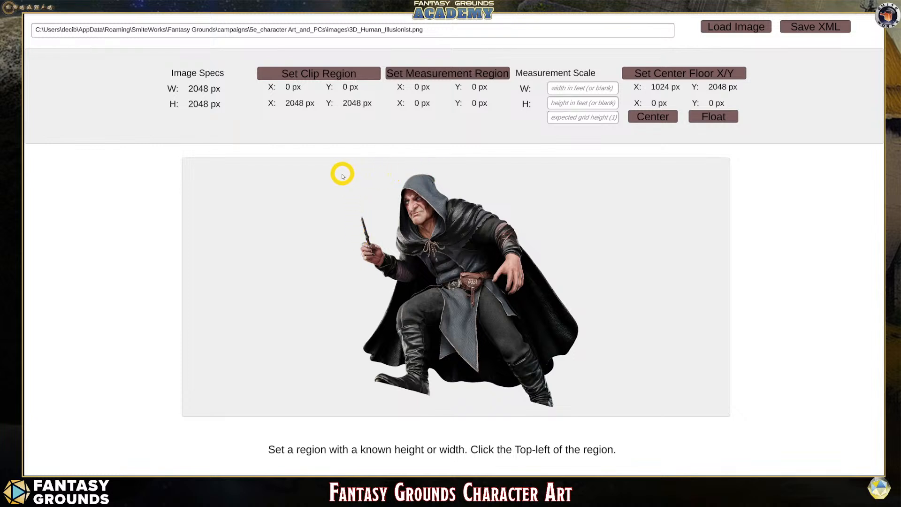
{"action": "left_click", "coordinate": [336, 176]}
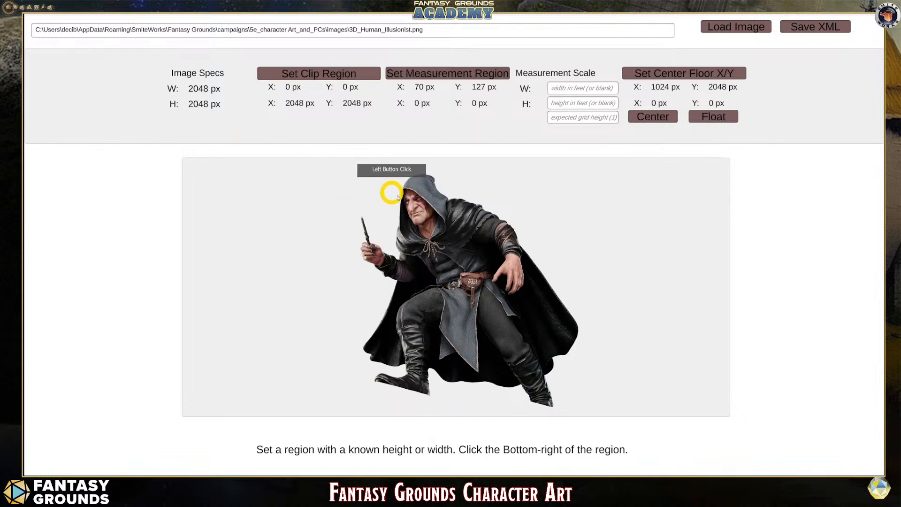
{"action": "left_click", "coordinate": [582, 407]}
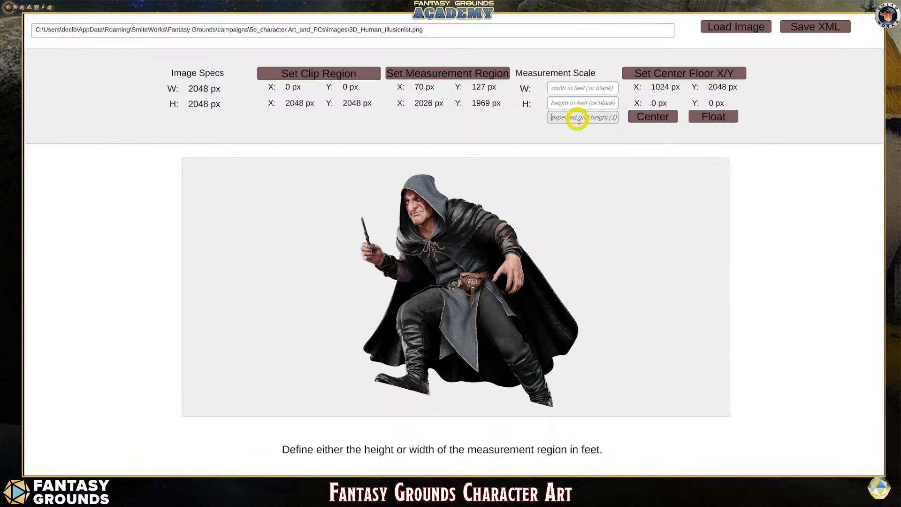
- Set the measurement scale to an expected grid height of 5 and a height of 5.5 feet, leaving the width blank
{"action": "left_click", "coordinate": [577, 117]}
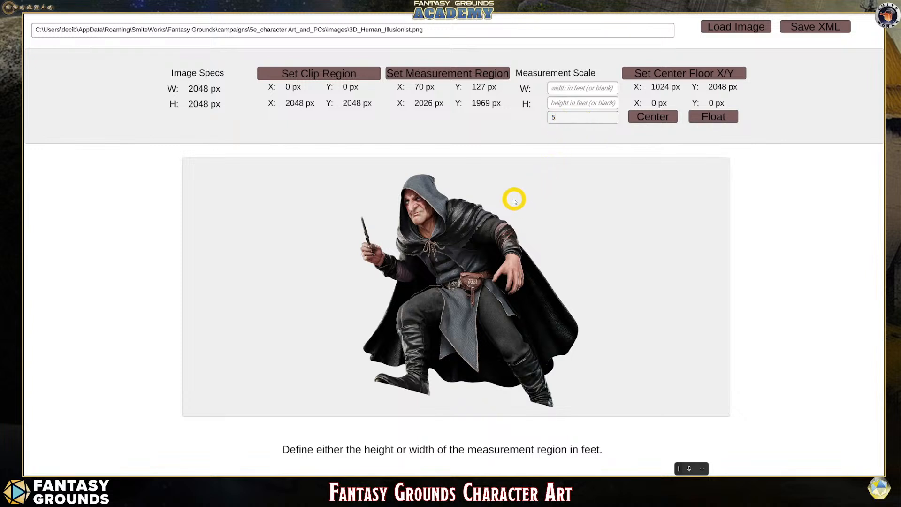
{"action": "left_click", "coordinate": [557, 91]}
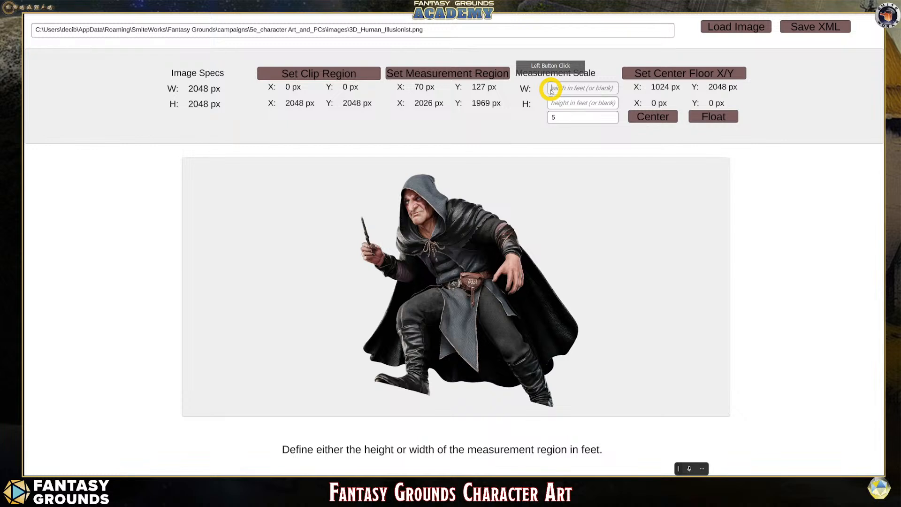
{"action": "left_click", "coordinate": [589, 107]}
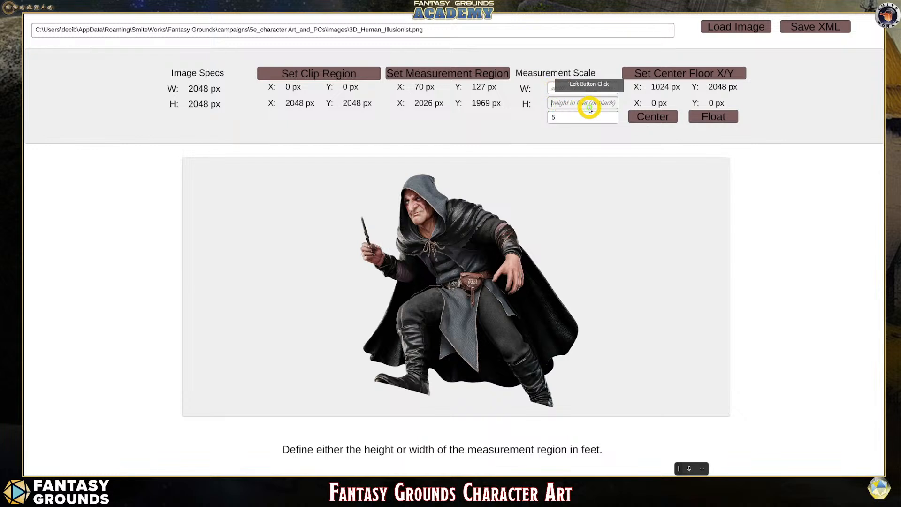
{"action": "type", "text": "5.6"}
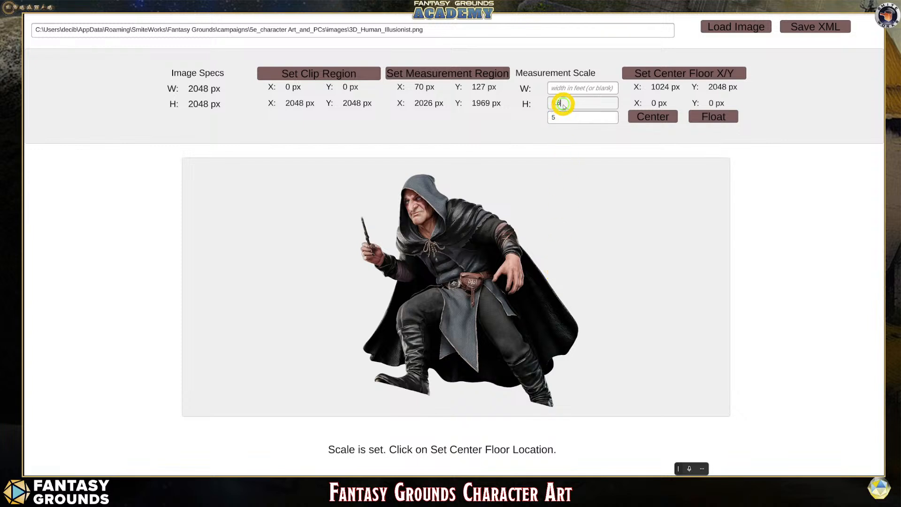
{"action": "left_click", "coordinate": [570, 110]}
{"action": "key", "text": "BackSpace"}
{"action": "type", "text": "5.5"}
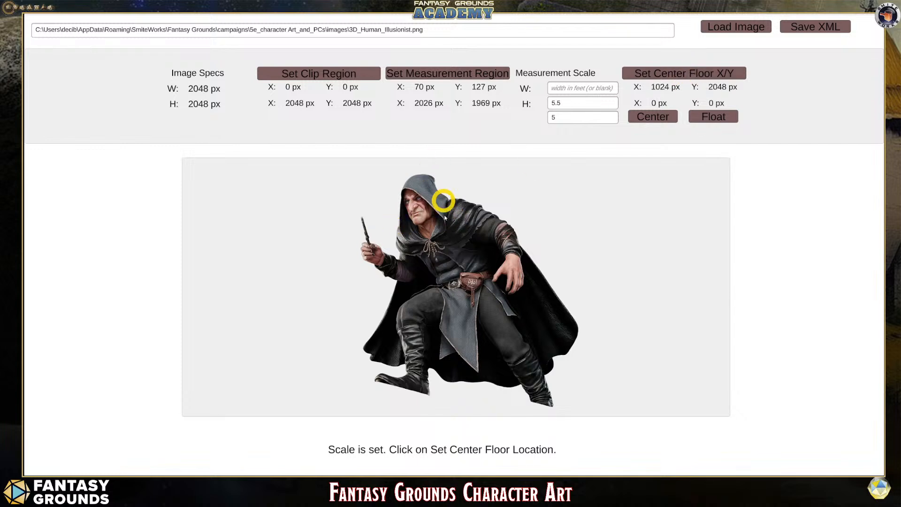
- Set the center floor point between the wizard's feet at about X 1064, Y 1878 px, save the XML file, and leave the metadata tool
{"action": "left_click", "coordinate": [684, 74]}
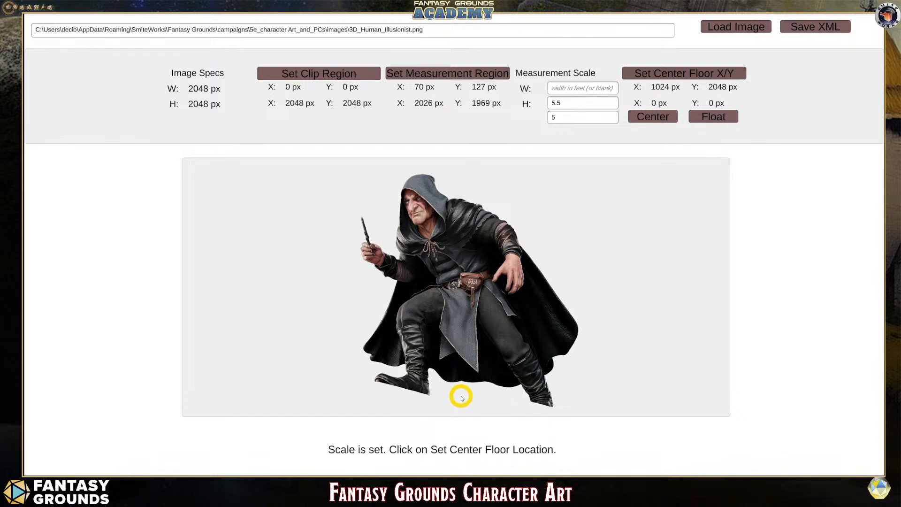
{"action": "left_click", "coordinate": [461, 396]}
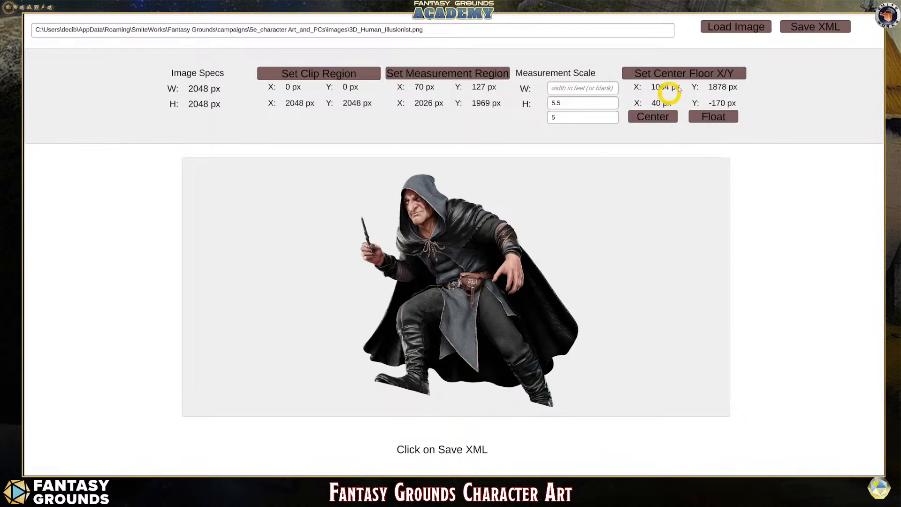
{"action": "left_click", "coordinate": [813, 27]}
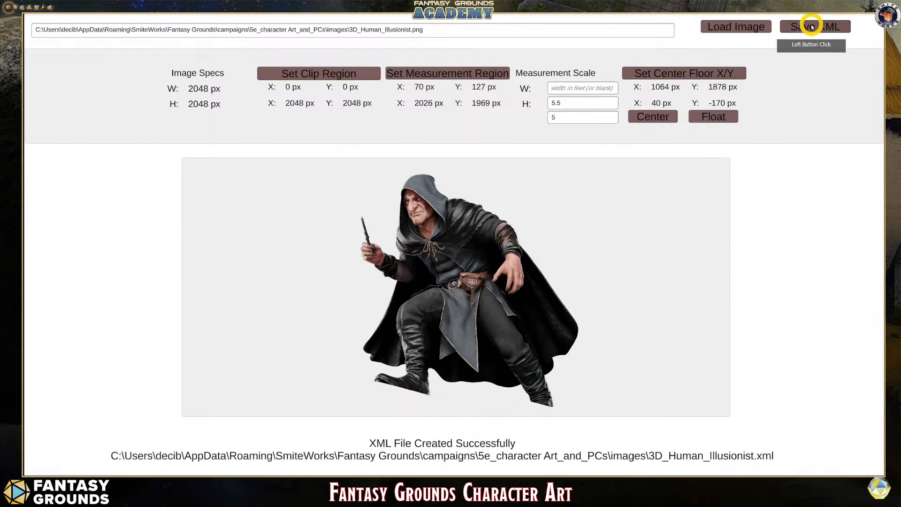
{"action": "left_click", "coordinate": [846, 8]}
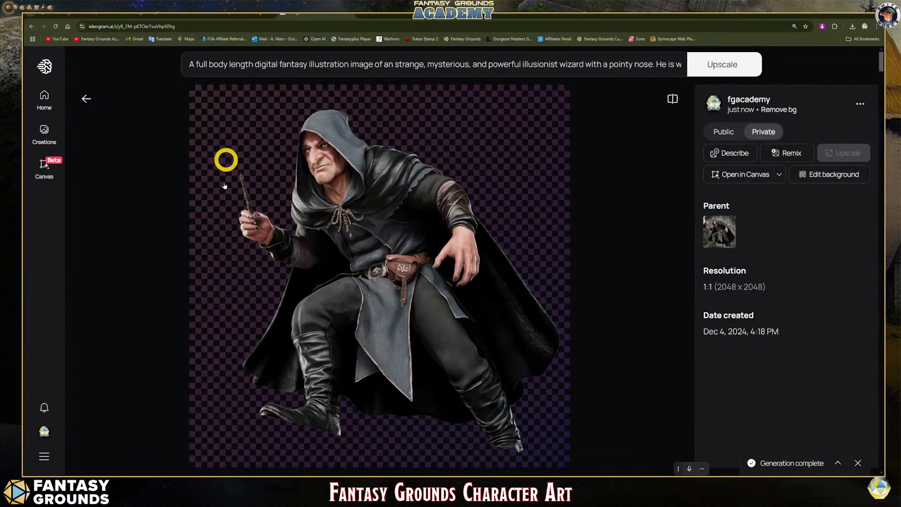
- Examine the contents of 3D_Human_Illusionist.xml in the campaign's images folder, then put the folder window away
{"action": "mouse_move", "coordinate": [148, 476]}
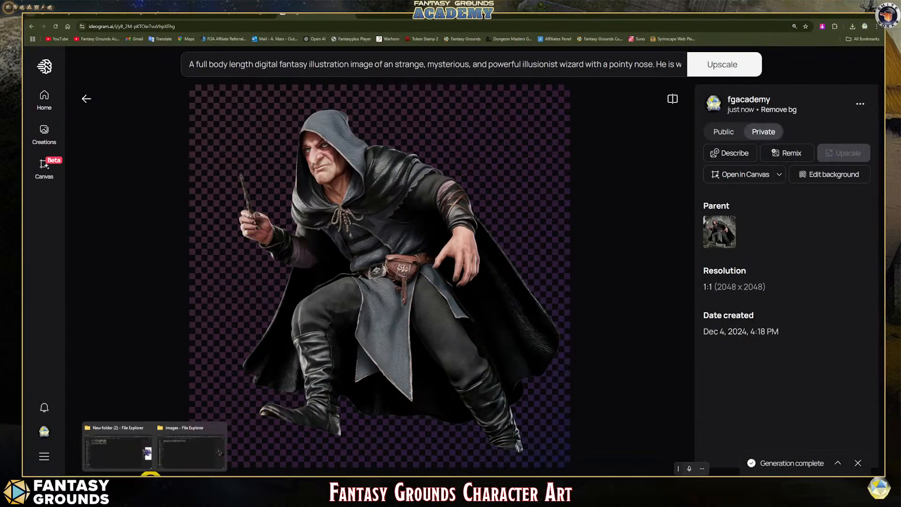
{"action": "left_click", "coordinate": [186, 459]}
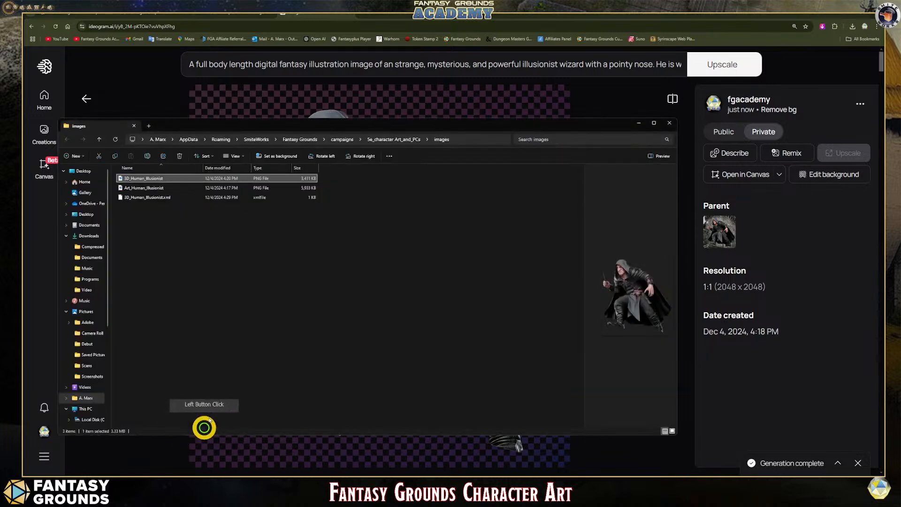
{"action": "left_click", "coordinate": [157, 197]}
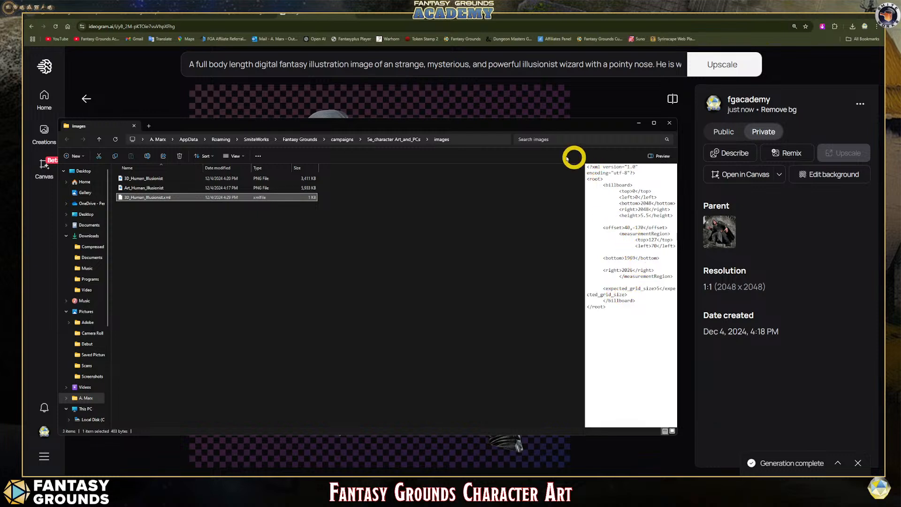
{"action": "left_click", "coordinate": [638, 123]}
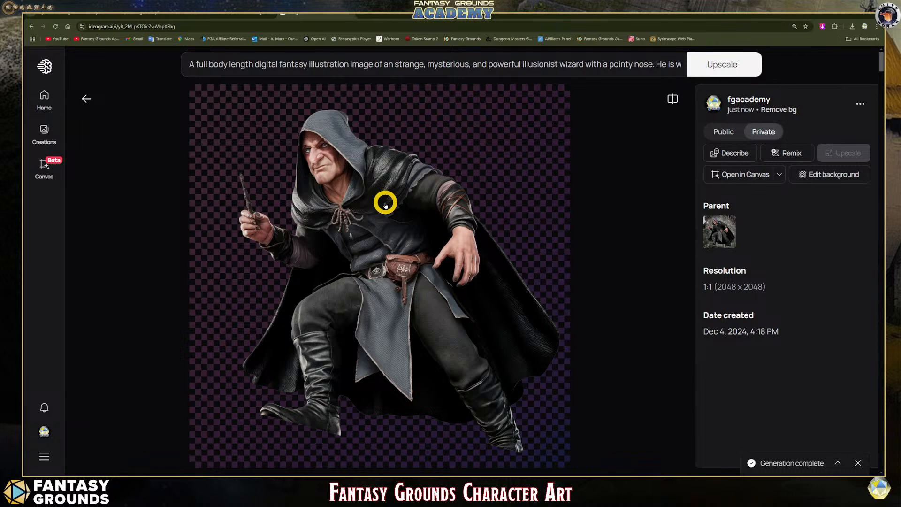
- Review the Token Stamp page with the wizard token, then the Fantasy Grounds Forge listing of adventurer token packs
{"action": "left_click", "coordinate": [232, 10]}
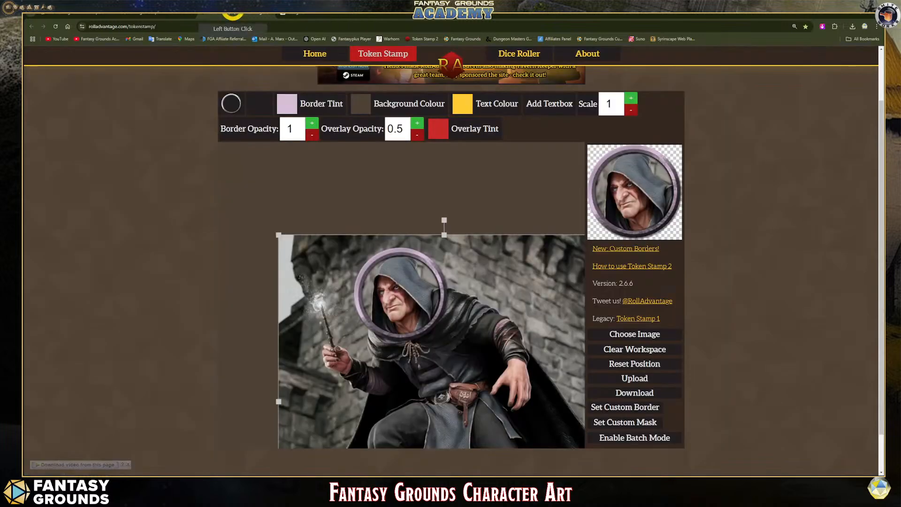
{"action": "scroll", "coordinate": [339, 251], "scroll_direction": "down", "scroll_amount": 1}
{"action": "scroll", "coordinate": [340, 252], "scroll_direction": "up", "scroll_amount": 1}
{"action": "scroll", "coordinate": [340, 251], "scroll_direction": "up", "scroll_amount": 1}
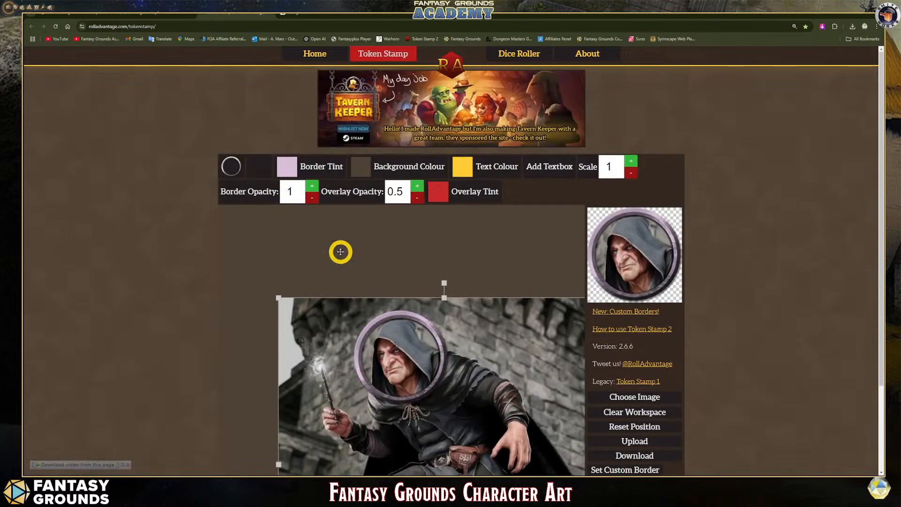
{"action": "left_click", "coordinate": [120, 15]}
{"action": "left_click", "coordinate": [232, 246]}
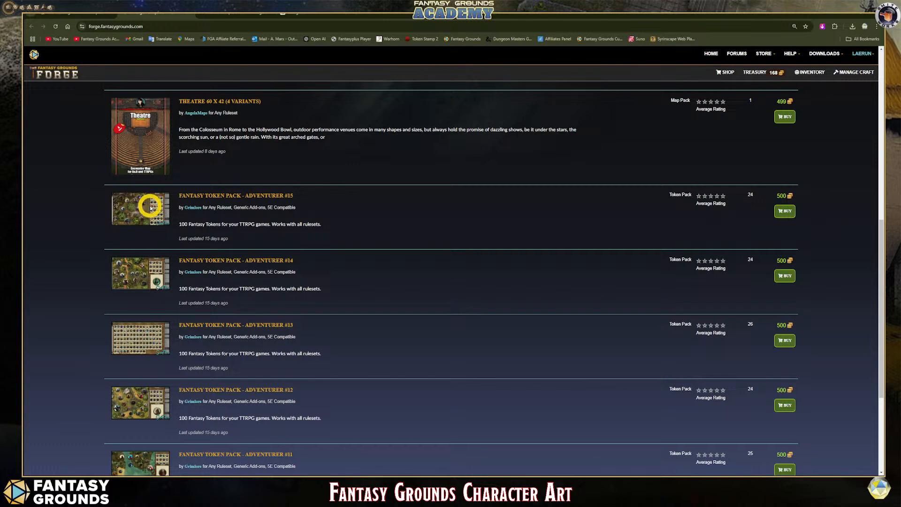
- Review the details page of Fantasy Token Pack - Adventurer #13, then return to the Forge listing
{"action": "left_click", "coordinate": [144, 338]}
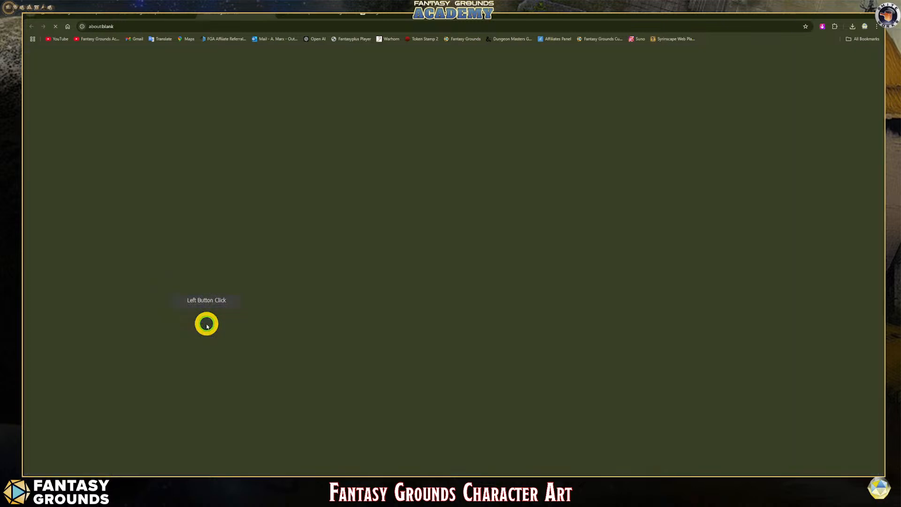
{"action": "scroll", "coordinate": [413, 345], "scroll_direction": "down", "scroll_amount": 2}
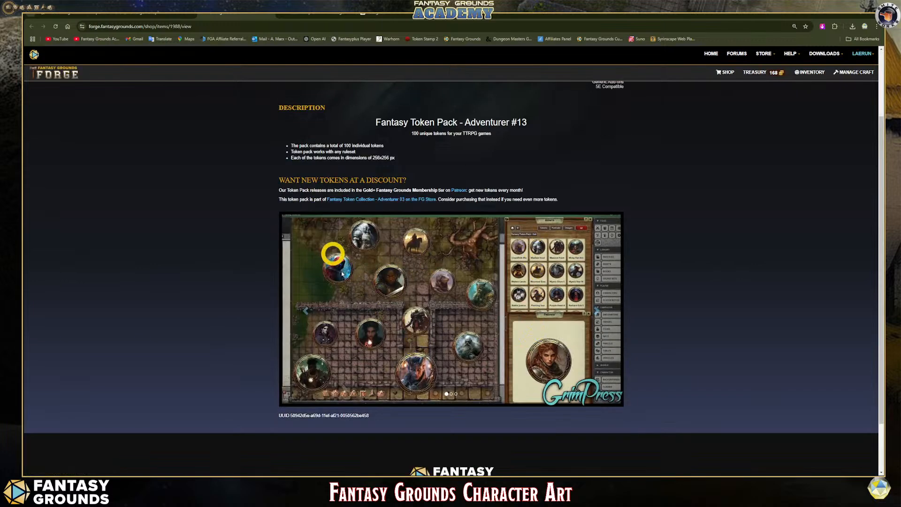
{"action": "scroll", "coordinate": [332, 253], "scroll_direction": "up", "scroll_amount": 2}
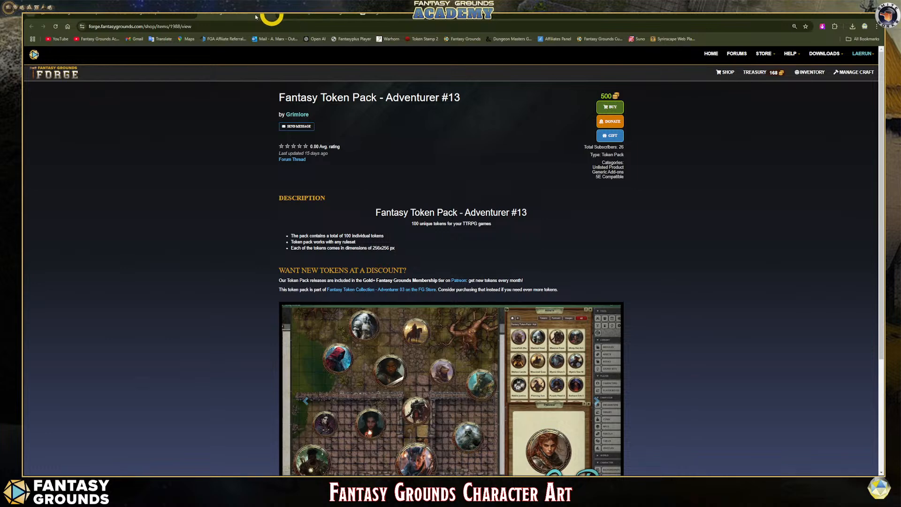
{"action": "left_click", "coordinate": [161, 17]}
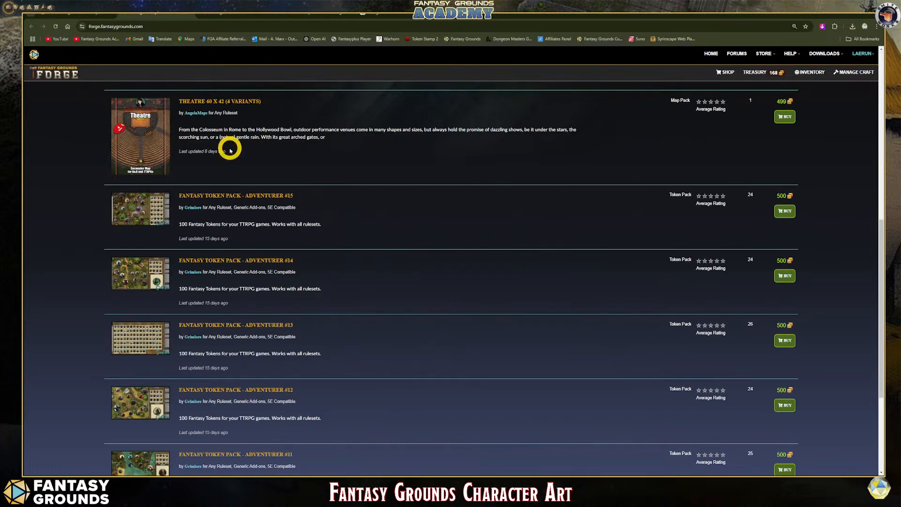
- Switch to Fantasy Grounds, create a new blank character, and arrange its sheet taller beside the combat tracker with the assets and selection windows closed
{"action": "mouse_move", "coordinate": [316, 476]}
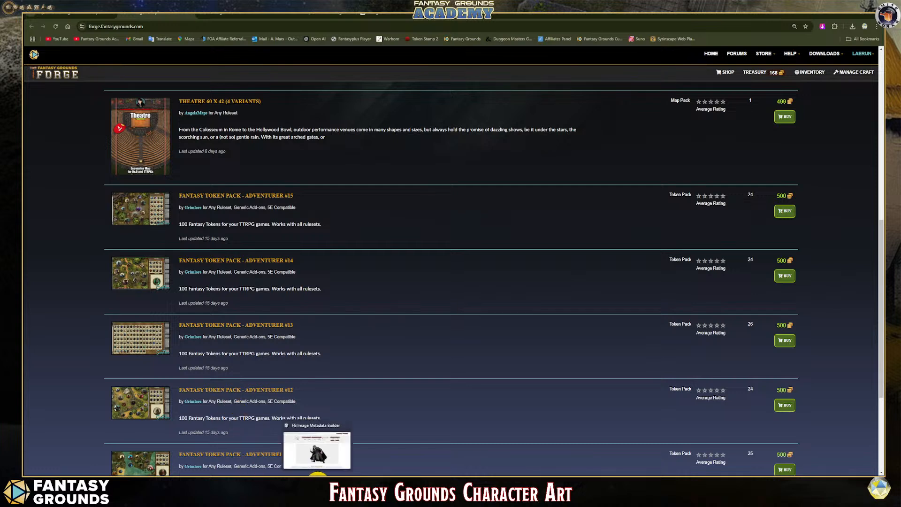
{"action": "left_click", "coordinate": [140, 482]}
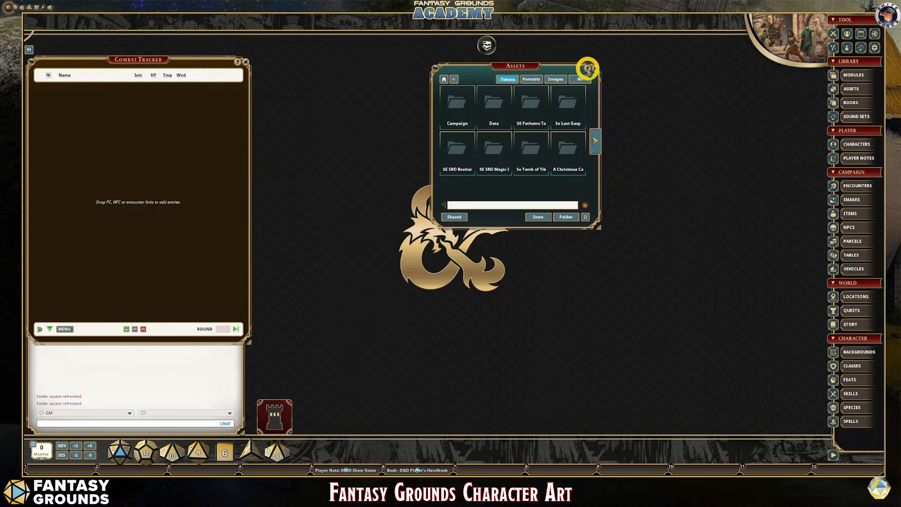
{"action": "left_click", "coordinate": [595, 69]}
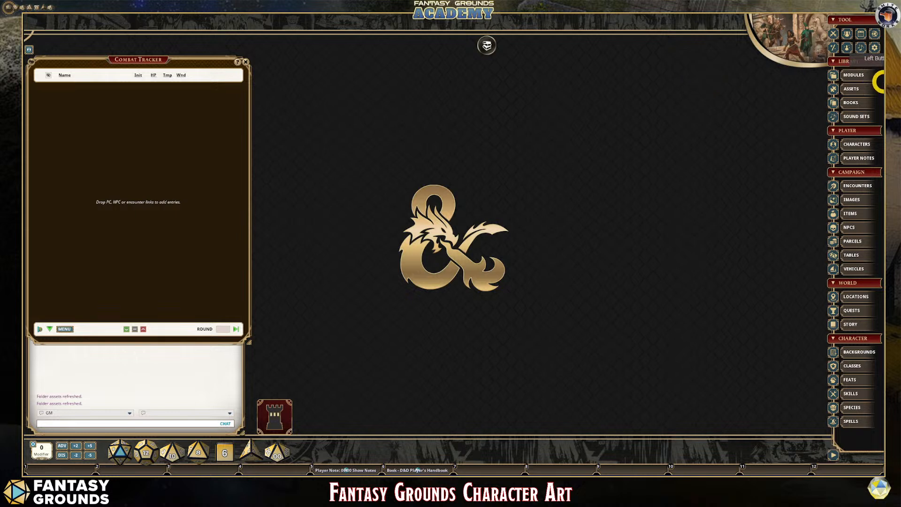
{"action": "left_click", "coordinate": [860, 144]}
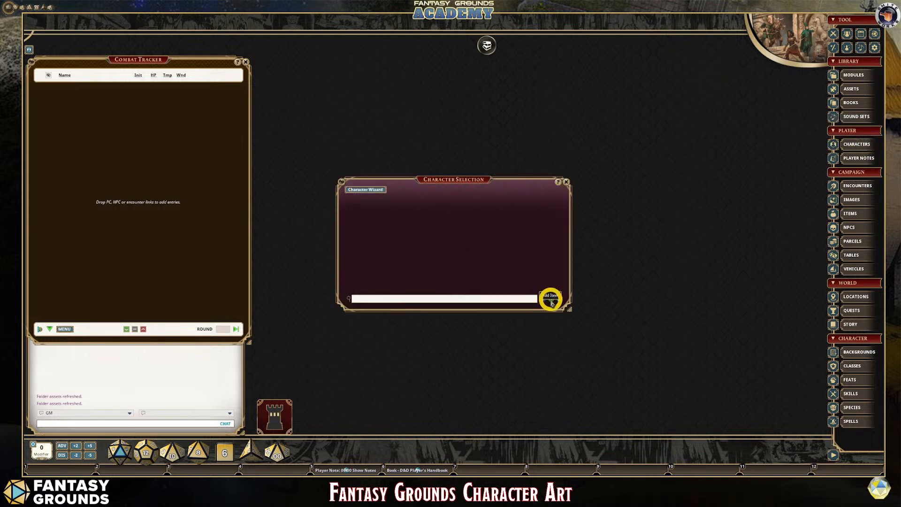
{"action": "left_click", "coordinate": [551, 303]}
{"action": "left_click_drag", "start_coordinate": [466, 147], "coordinate": [347, 64]}
{"action": "left_click", "coordinate": [566, 181]}
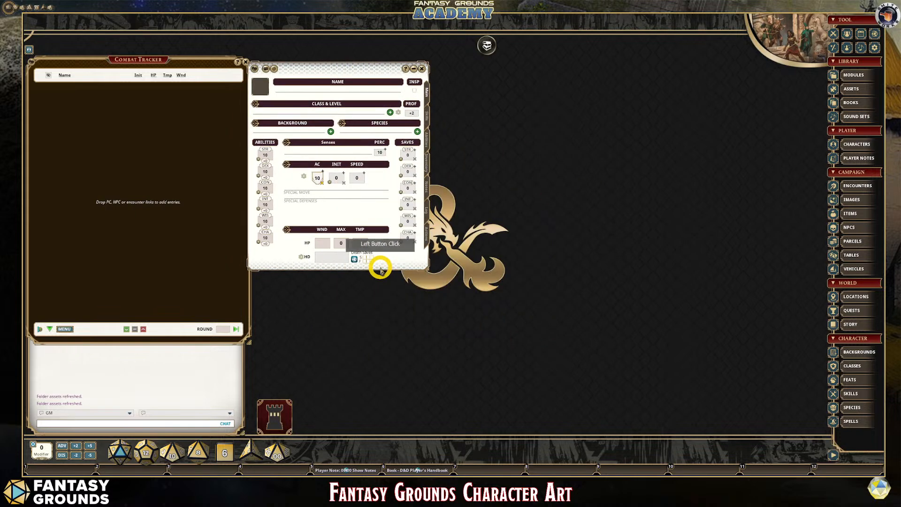
{"action": "left_click_drag", "start_coordinate": [384, 267], "coordinate": [384, 333]}
{"action": "left_click_drag", "start_coordinate": [318, 63], "coordinate": [331, 54]}
- Open the character's portrait and token settings beside the sheet, and place the asset browser over the combat tracker
{"action": "left_click", "coordinate": [274, 85]}
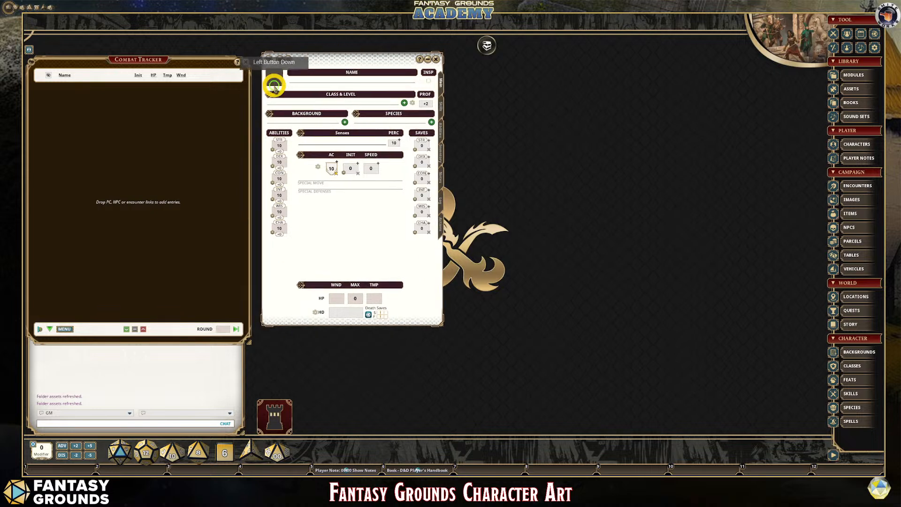
{"action": "left_click_drag", "start_coordinate": [479, 168], "coordinate": [541, 71]}
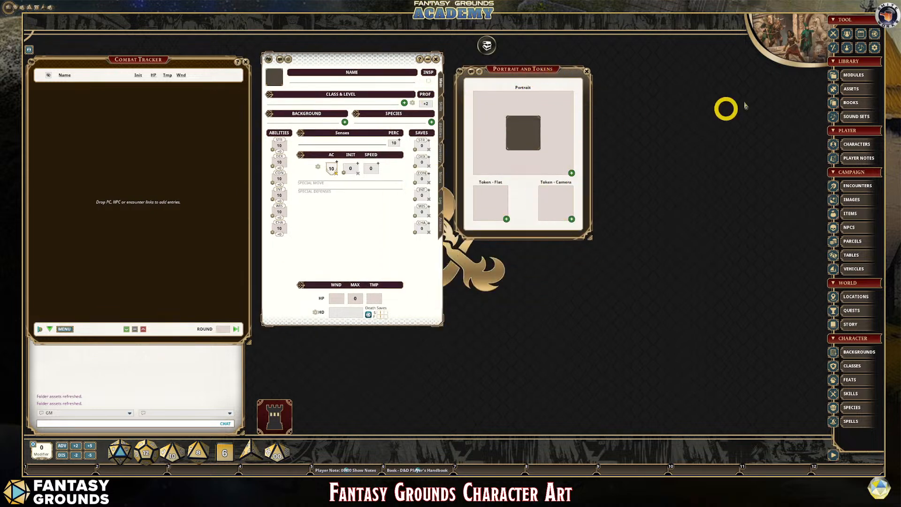
{"action": "left_click", "coordinate": [861, 89]}
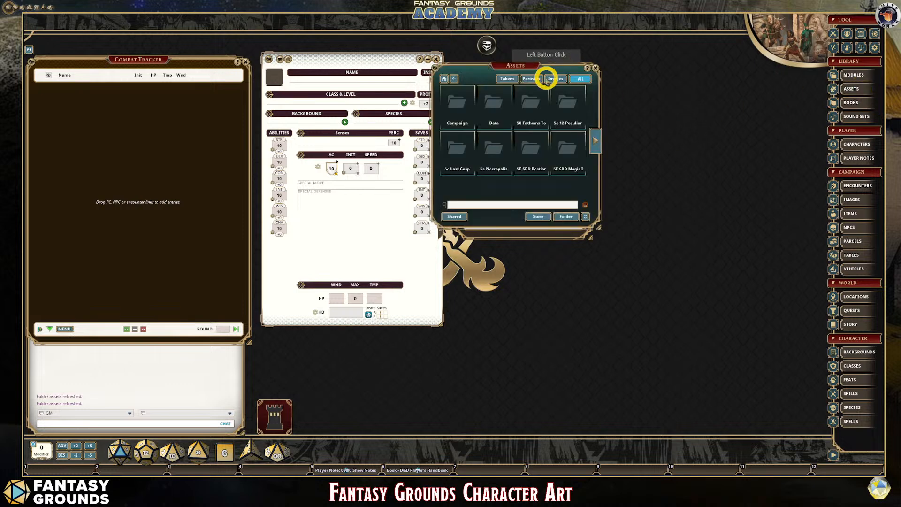
{"action": "left_click_drag", "start_coordinate": [539, 75], "coordinate": [180, 81]}
- Assign the campaign portrait PRT_Human_Illusionist.png as the new character's portrait
{"action": "left_click", "coordinate": [194, 88]}
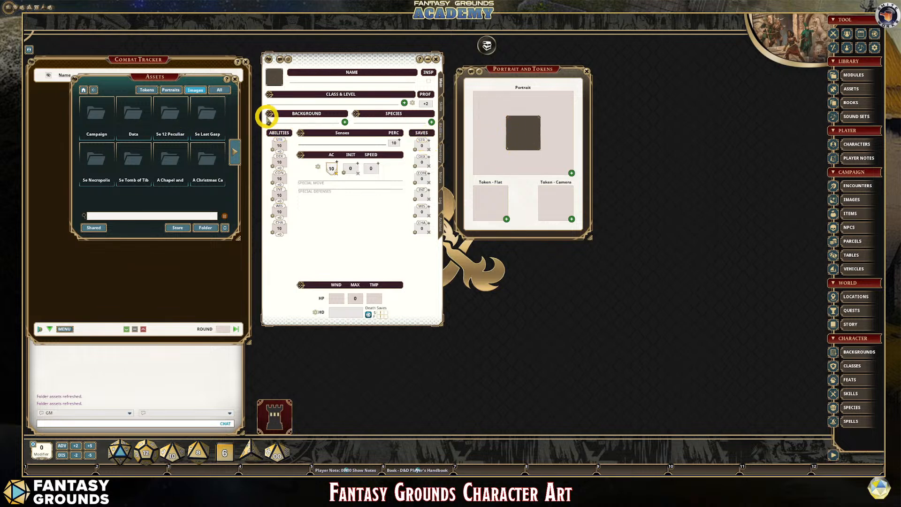
{"action": "left_click", "coordinate": [94, 117]}
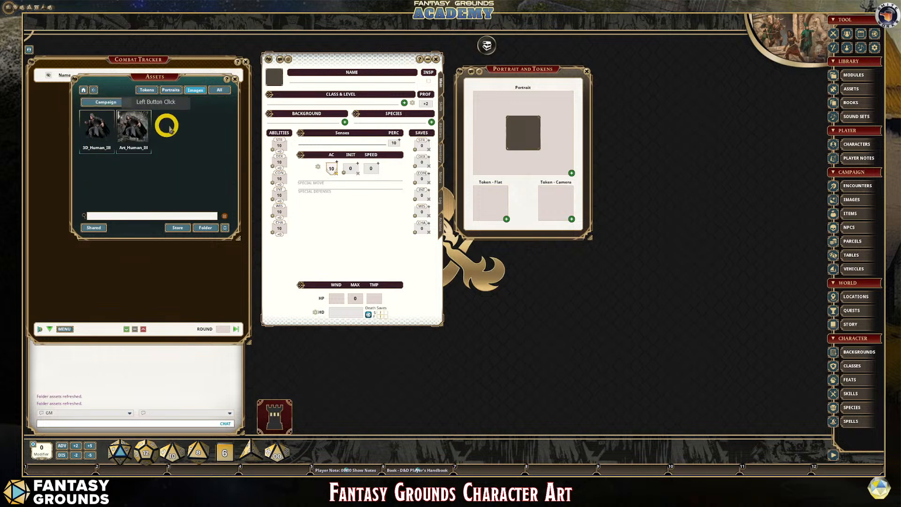
{"action": "left_click", "coordinate": [178, 91]}
{"action": "left_click", "coordinate": [95, 115]}
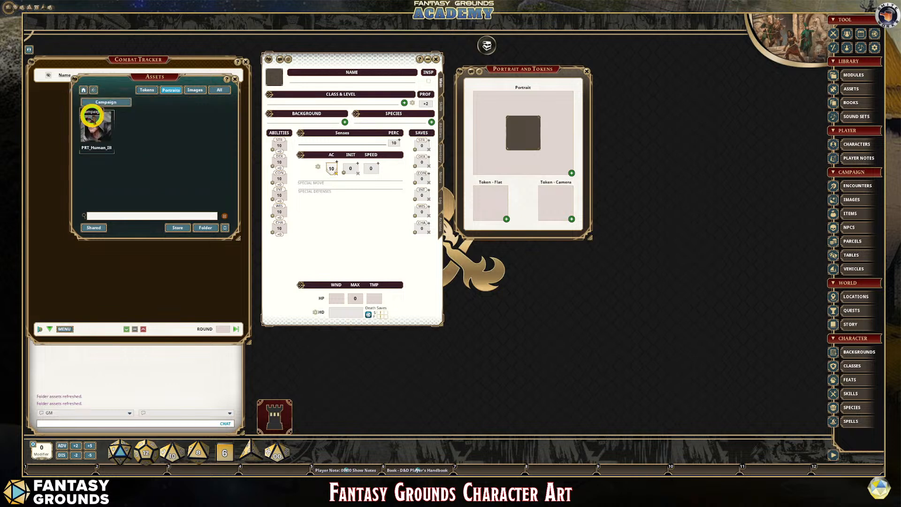
{"action": "left_click_drag", "start_coordinate": [89, 124], "coordinate": [521, 134]}
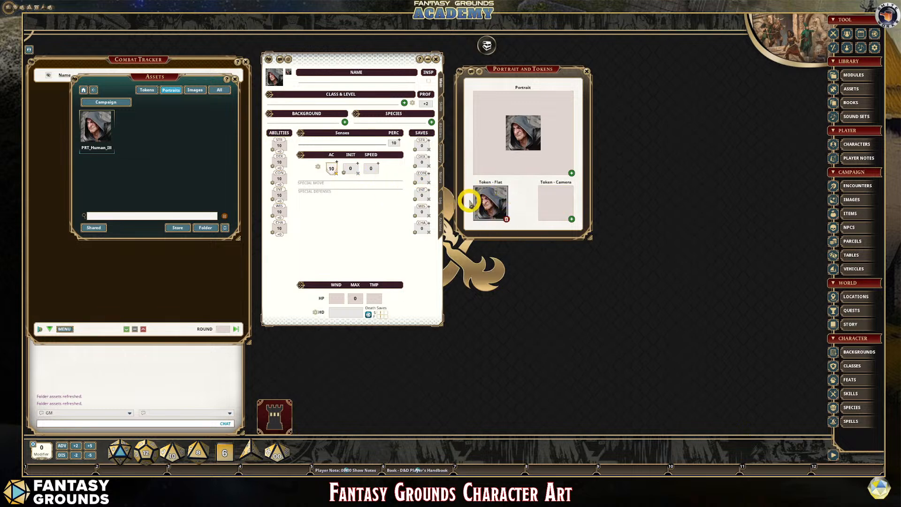
- Try to assign the campaign token TKN_Human_Illusionist.png as the character's flat token
{"action": "left_click", "coordinate": [147, 90]}
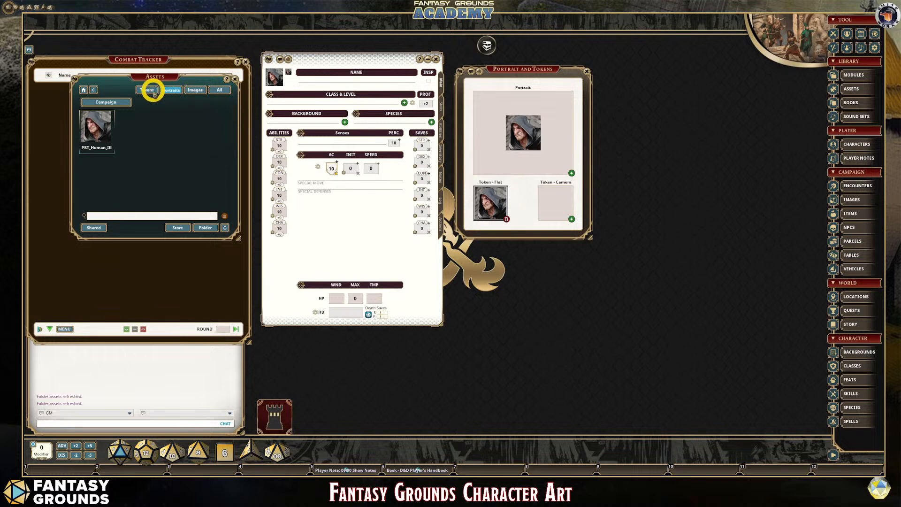
{"action": "left_click", "coordinate": [90, 111]}
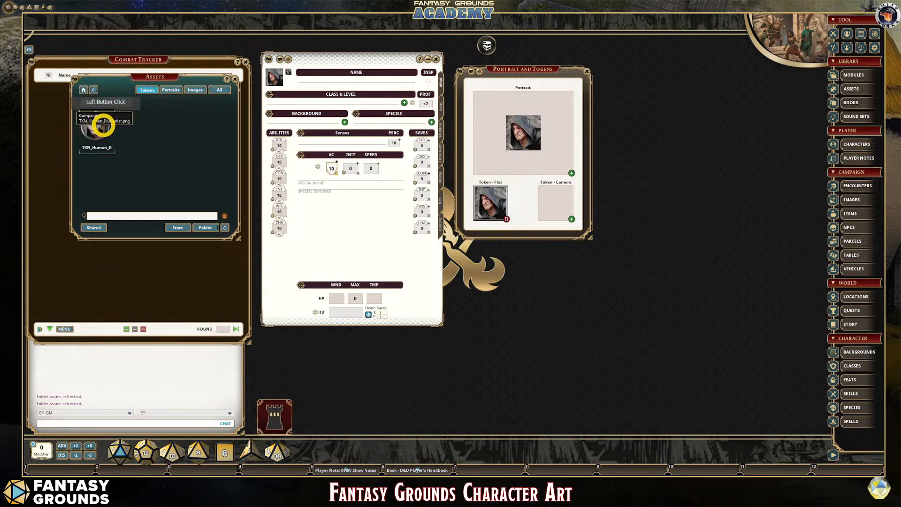
{"action": "left_click_drag", "start_coordinate": [97, 125], "coordinate": [490, 203]}
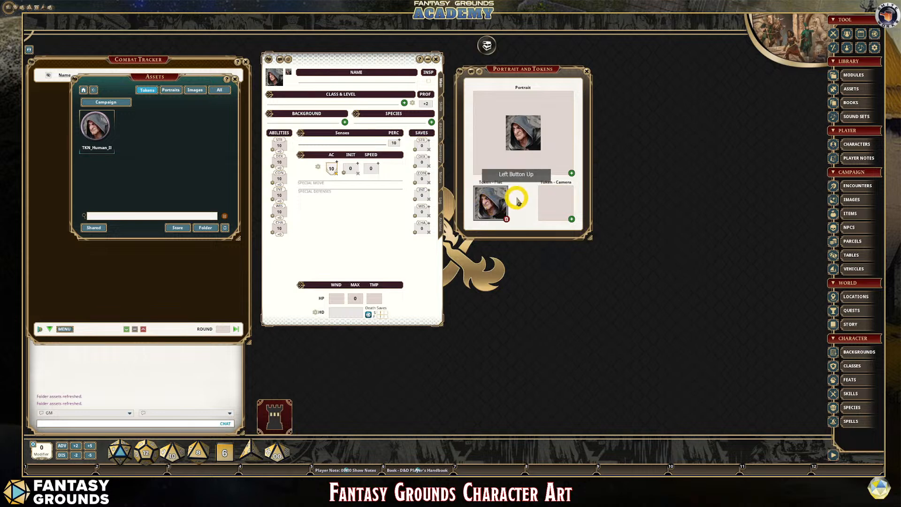
{"action": "left_click_drag", "start_coordinate": [105, 120], "coordinate": [488, 202]}
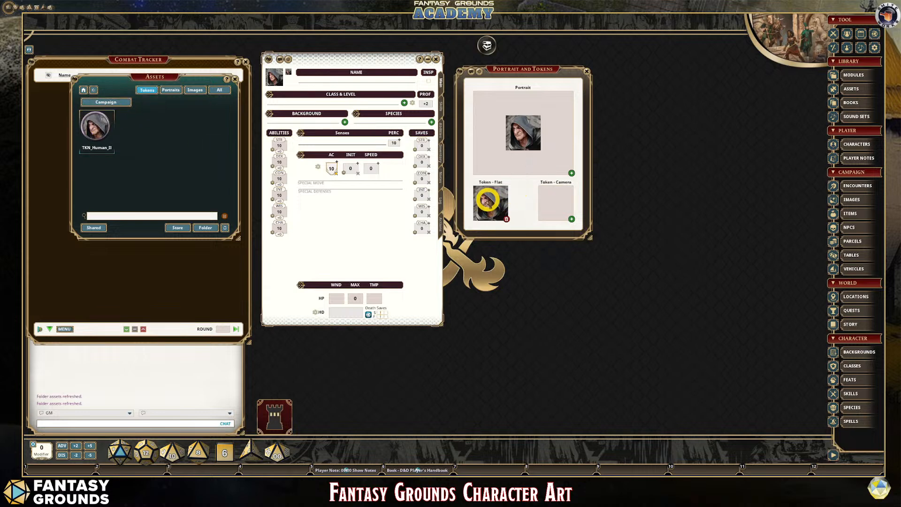
{"action": "left_click_drag", "start_coordinate": [97, 125], "coordinate": [487, 205]}
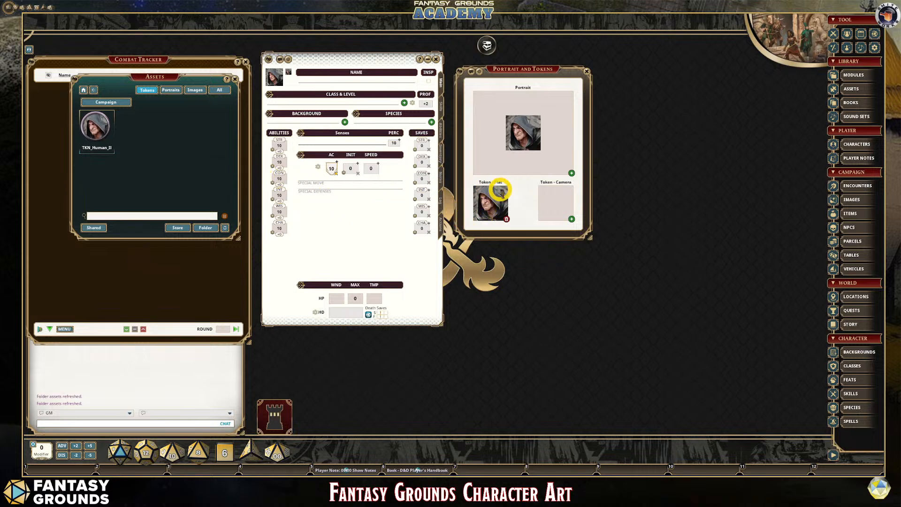
{"action": "left_click", "coordinate": [488, 200]}
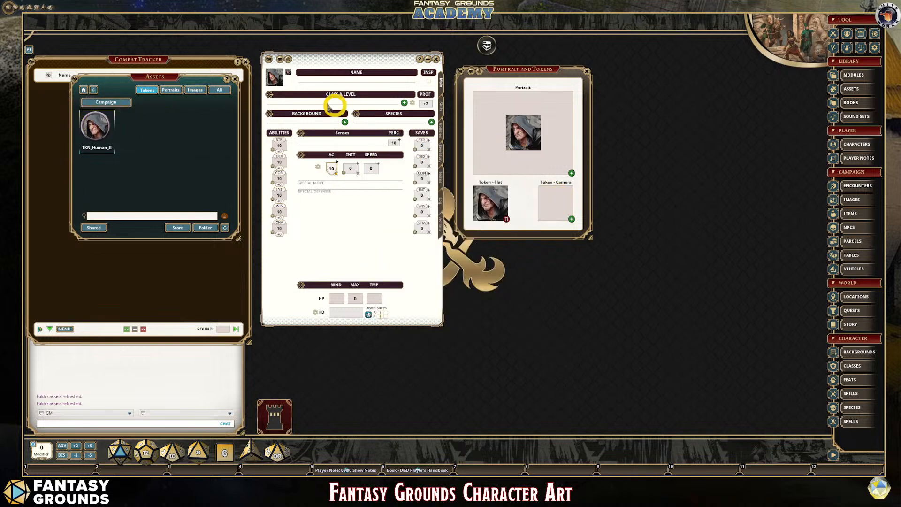
- Assign the campaign image 3D_Human_Illusionist as the character's camera token
{"action": "left_click", "coordinate": [195, 90]}
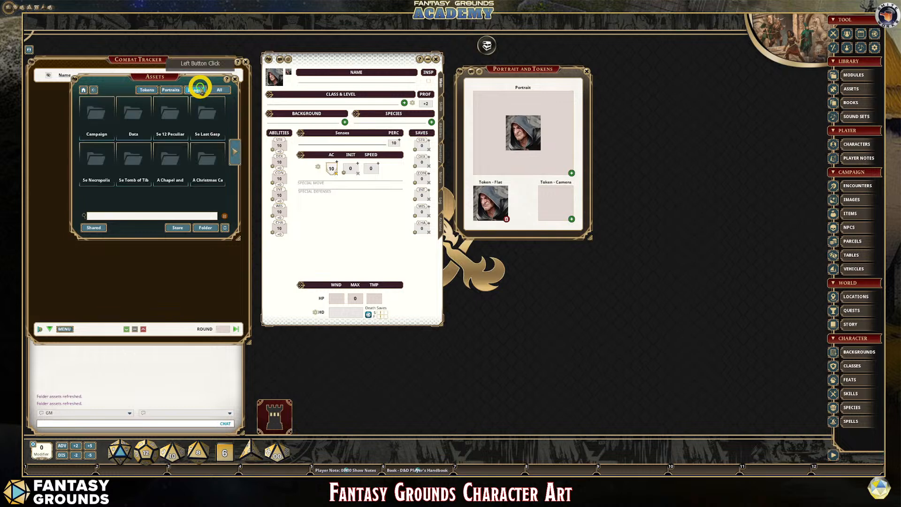
{"action": "left_click", "coordinate": [97, 120]}
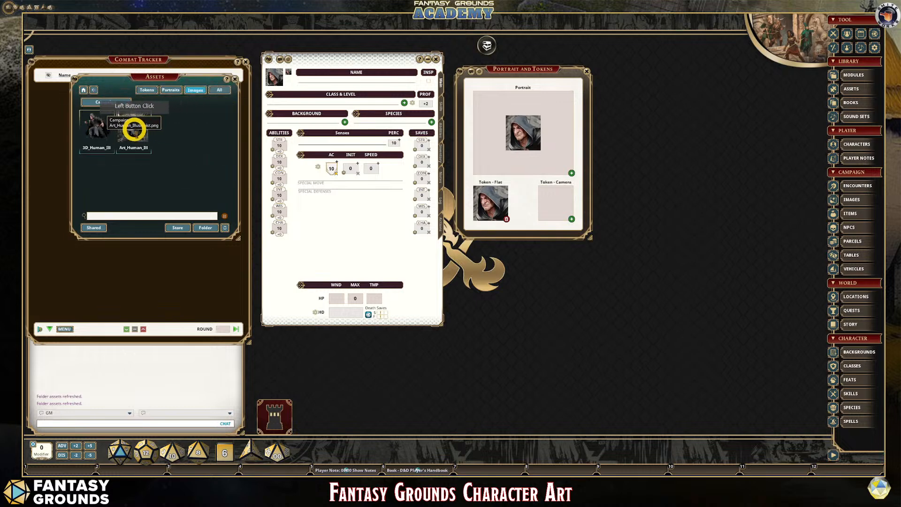
{"action": "left_click_drag", "start_coordinate": [123, 133], "coordinate": [550, 196]}
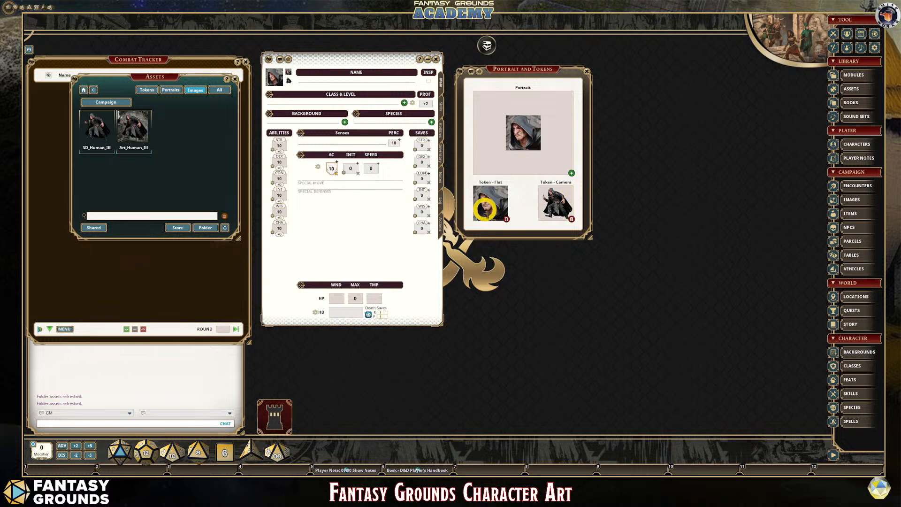
- Clear the character's flat token and reapply the campaign portrait PRT_Human_Illusionist.png
{"action": "left_click", "coordinate": [147, 90]}
{"action": "left_click", "coordinate": [95, 131]}
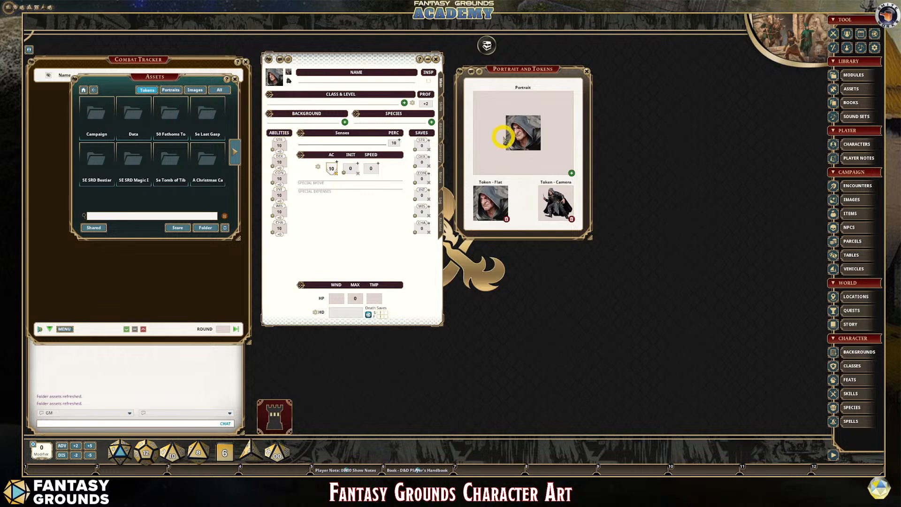
{"action": "left_click", "coordinate": [170, 90]}
{"action": "left_click", "coordinate": [88, 112]}
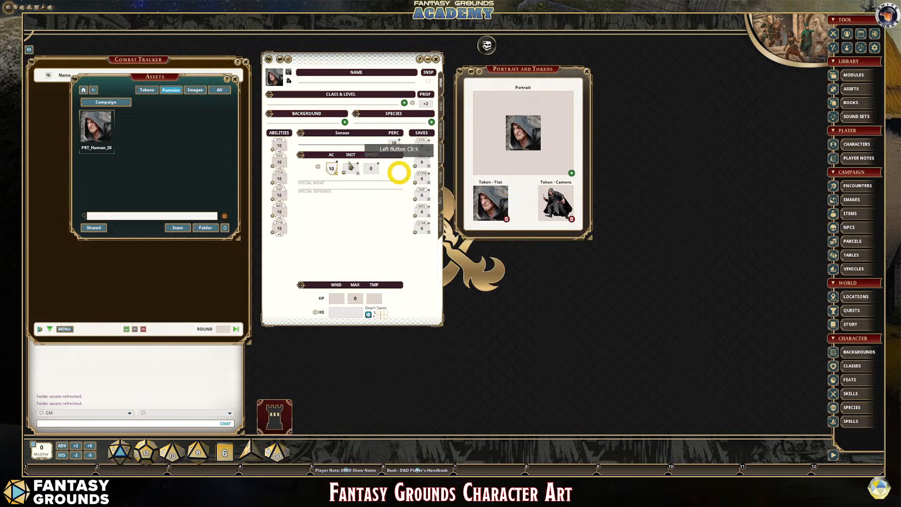
{"action": "left_click_drag", "start_coordinate": [94, 133], "coordinate": [516, 136]}
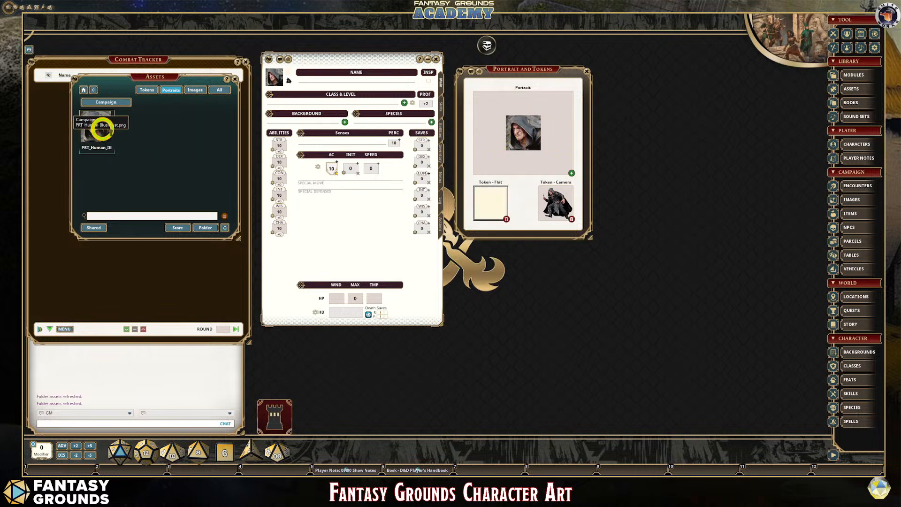
{"action": "left_click_drag", "start_coordinate": [100, 130], "coordinate": [524, 136]}
{"action": "left_click_drag", "start_coordinate": [97, 125], "coordinate": [491, 212]}
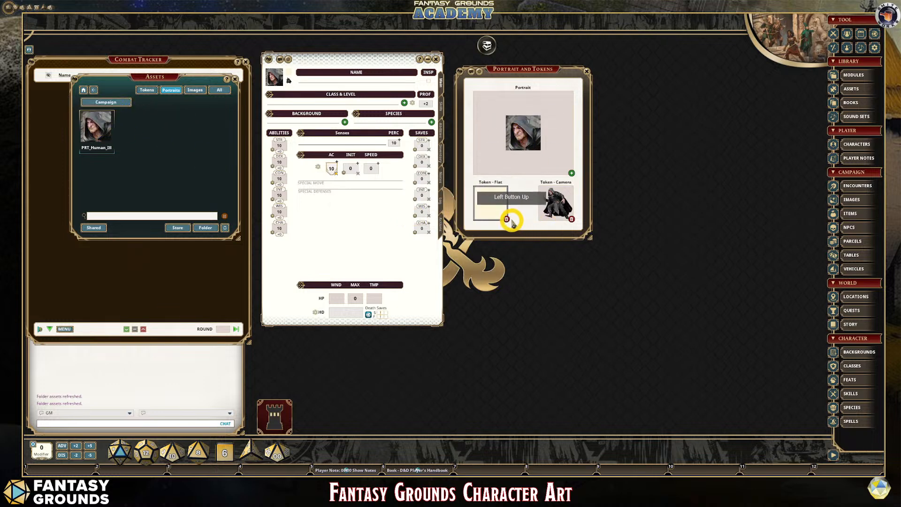
{"action": "left_click", "coordinate": [507, 219]}
{"action": "left_click", "coordinate": [507, 220]}
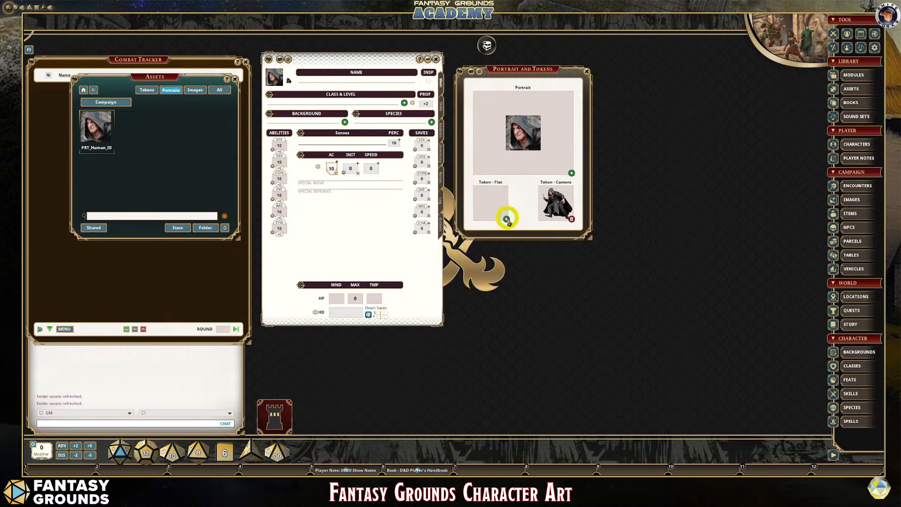
{"action": "left_click", "coordinate": [453, 132]}
{"action": "left_click_drag", "start_coordinate": [93, 132], "coordinate": [517, 137]}
{"action": "left_click", "coordinate": [543, 205]}
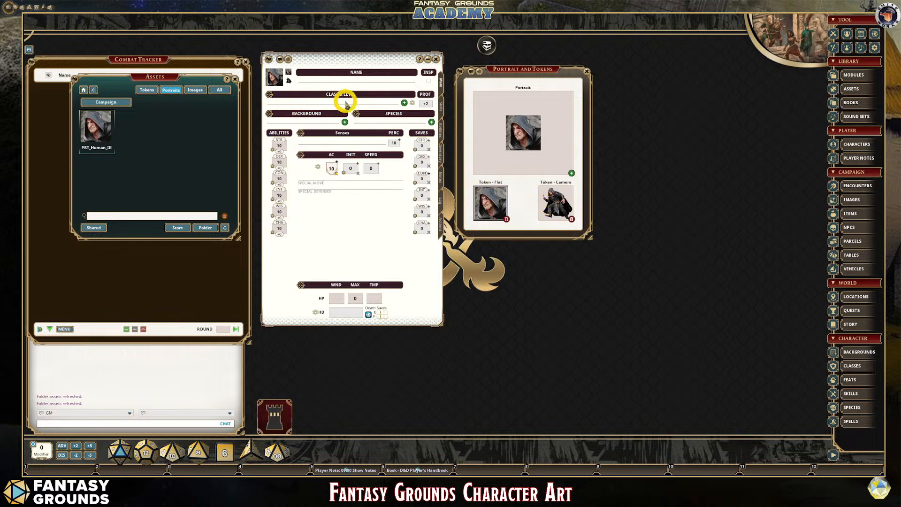
- Close the asset browser and the portrait and token settings, leaving the character sheet open
{"action": "left_click", "coordinate": [153, 90]}
{"action": "left_click", "coordinate": [95, 106]}
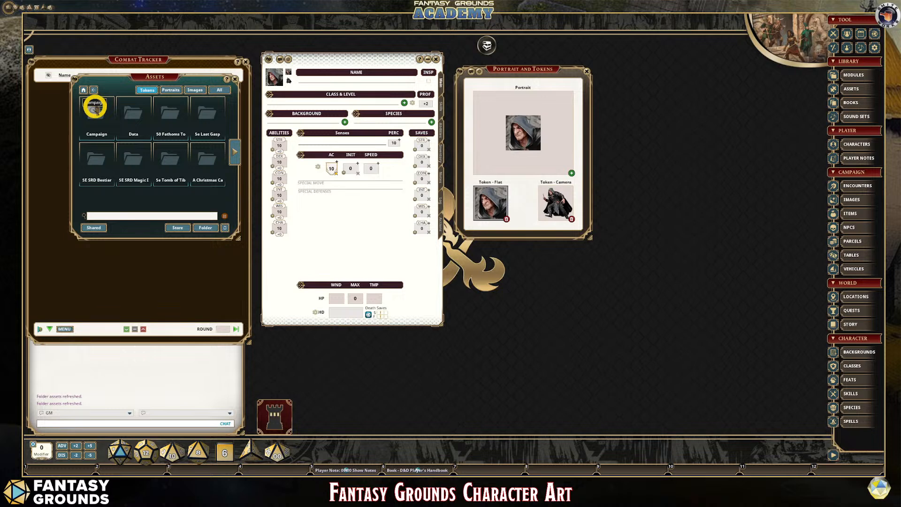
{"action": "left_click", "coordinate": [235, 79]}
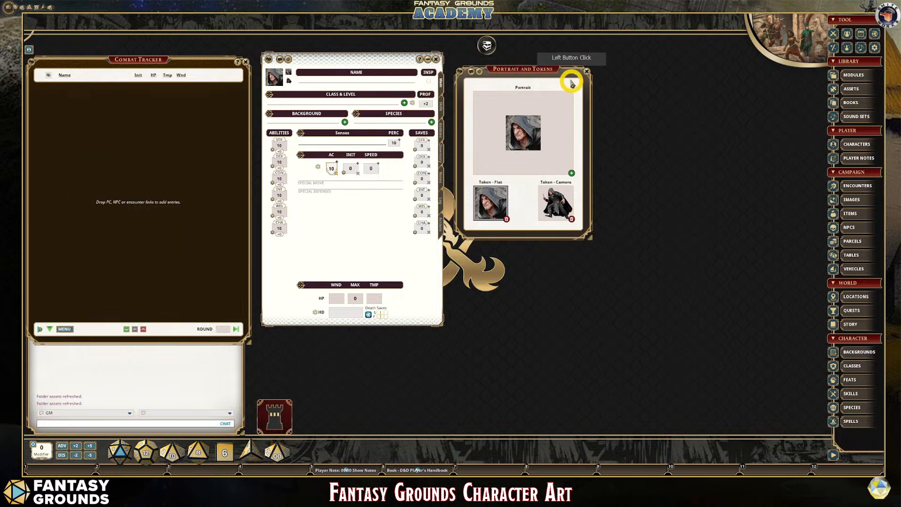
{"action": "left_click", "coordinate": [586, 72]}
{"action": "left_click", "coordinate": [281, 76]}
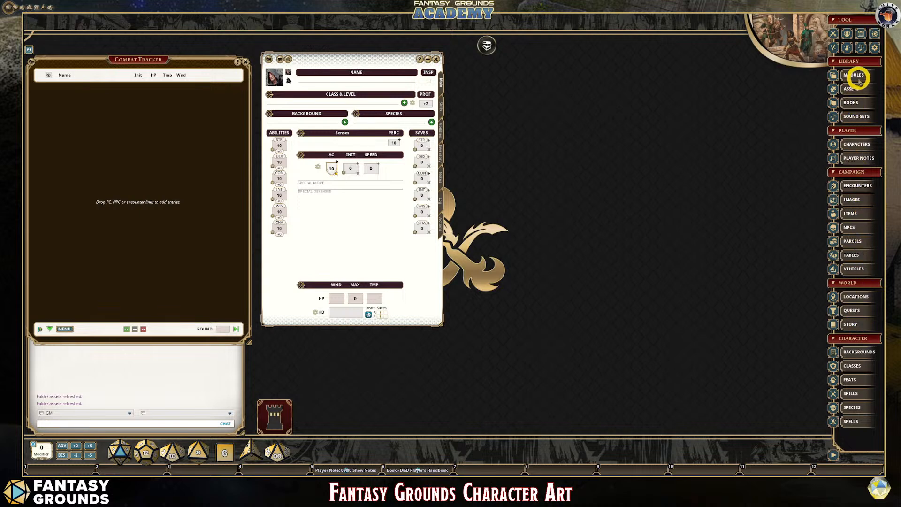
- Open the module library and look through the contents of the Free Rules, Dungeon Master's Guide and Bastions modules
{"action": "left_click", "coordinate": [861, 78]}
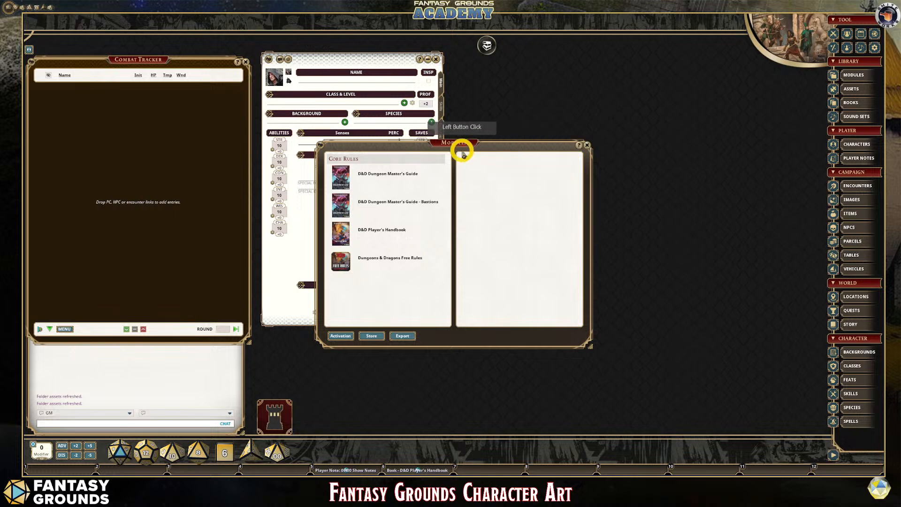
{"action": "left_click_drag", "start_coordinate": [460, 146], "coordinate": [604, 94]}
{"action": "left_click", "coordinate": [499, 214]}
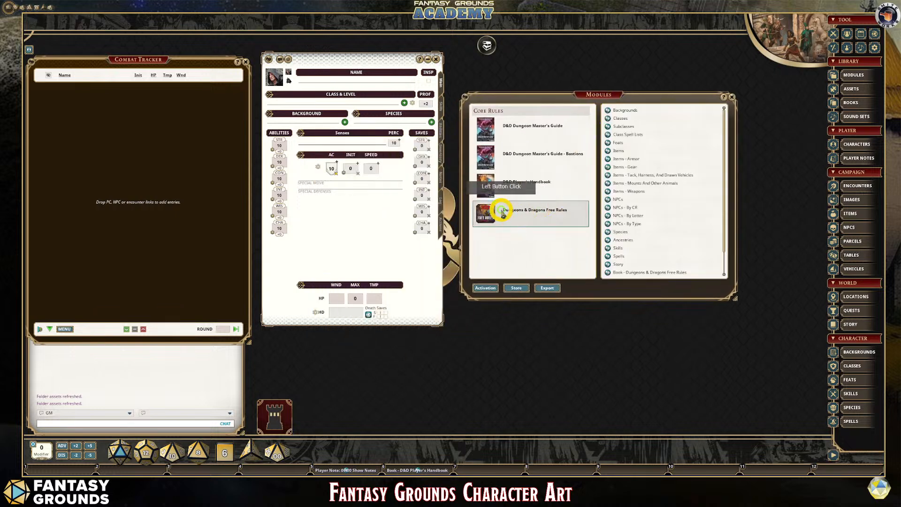
{"action": "scroll", "coordinate": [659, 249], "scroll_direction": "down", "scroll_amount": 1}
{"action": "scroll", "coordinate": [659, 248], "scroll_direction": "down", "scroll_amount": 1}
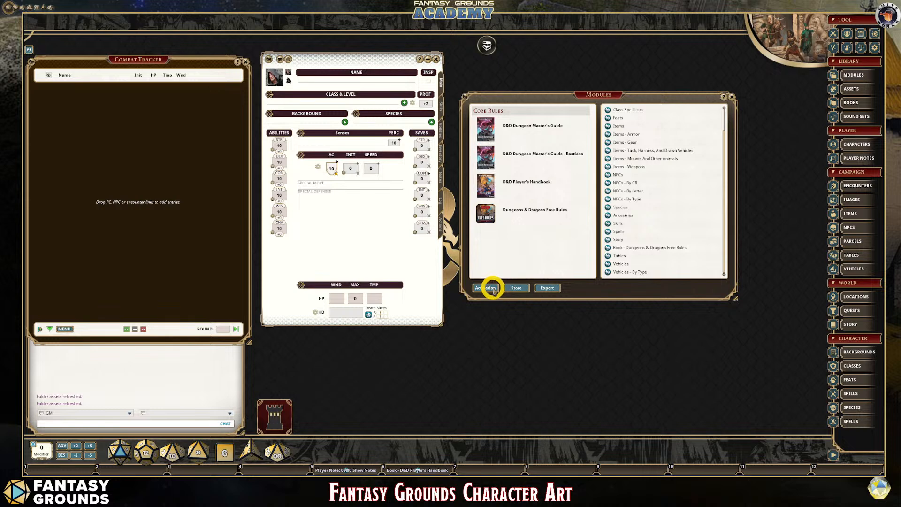
{"action": "left_click", "coordinate": [519, 128]}
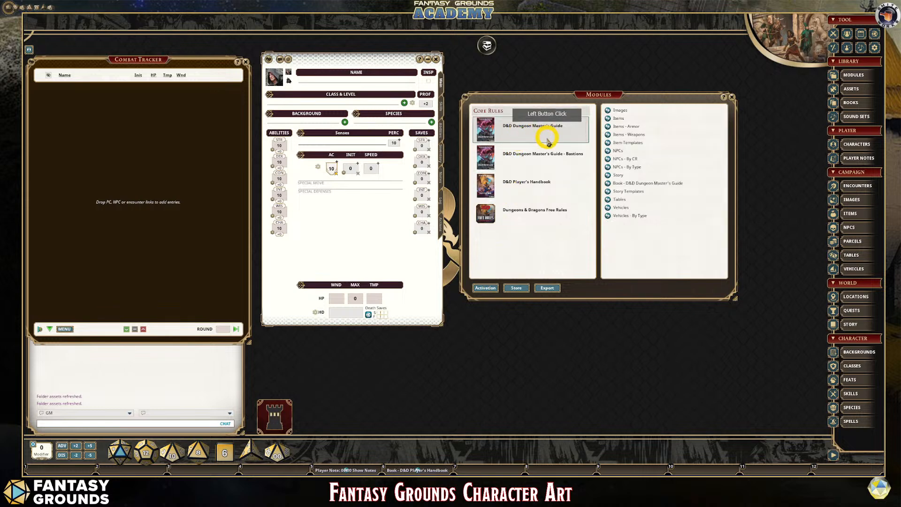
{"action": "left_click", "coordinate": [535, 153]}
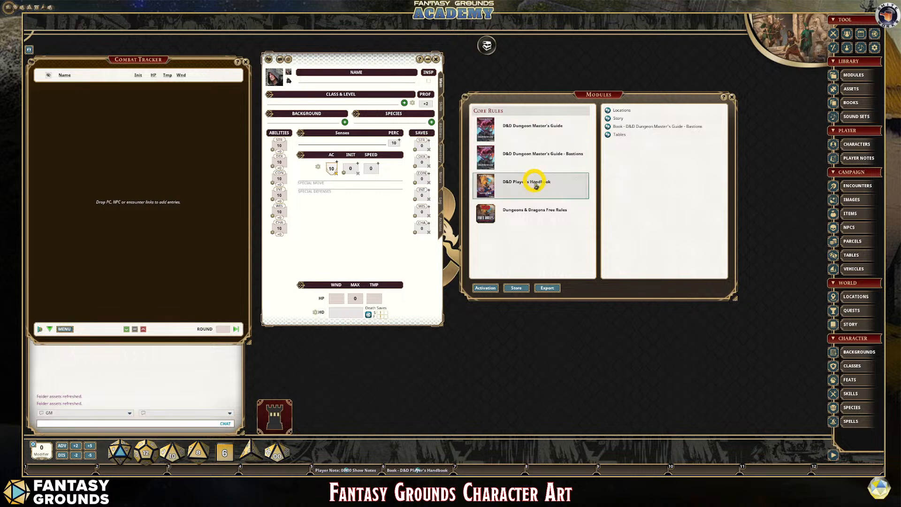
{"action": "left_click", "coordinate": [537, 181]}
{"action": "left_click", "coordinate": [534, 141]}
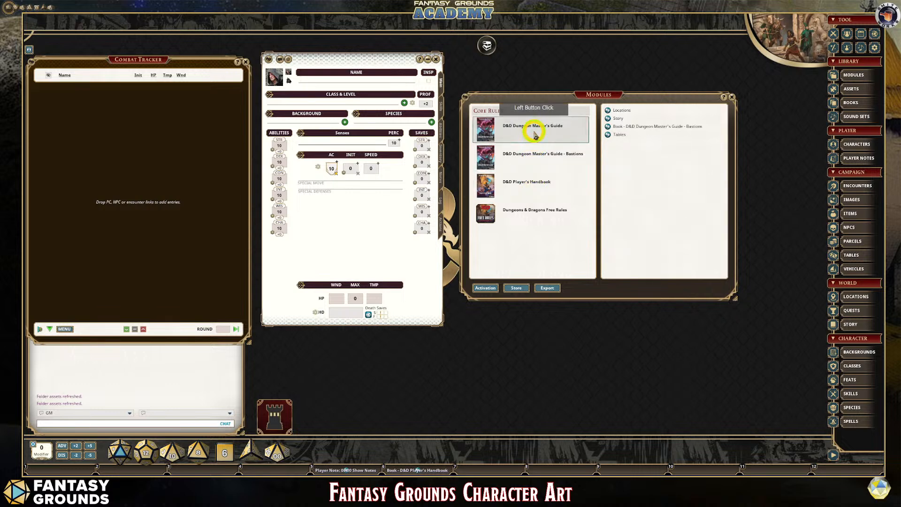
{"action": "left_click", "coordinate": [535, 135]}
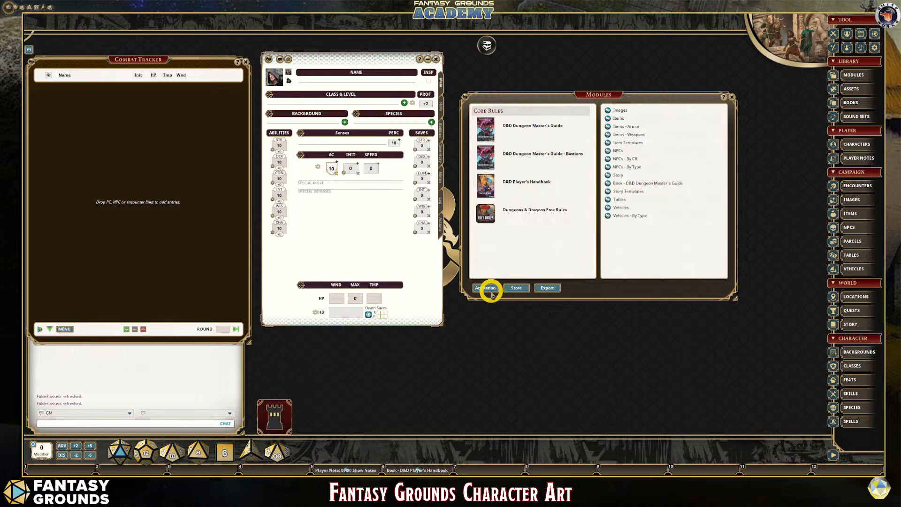
- Find the FG Battle Maps module by searching for FG Battle and load it into the campaign
{"action": "left_click", "coordinate": [485, 288]}
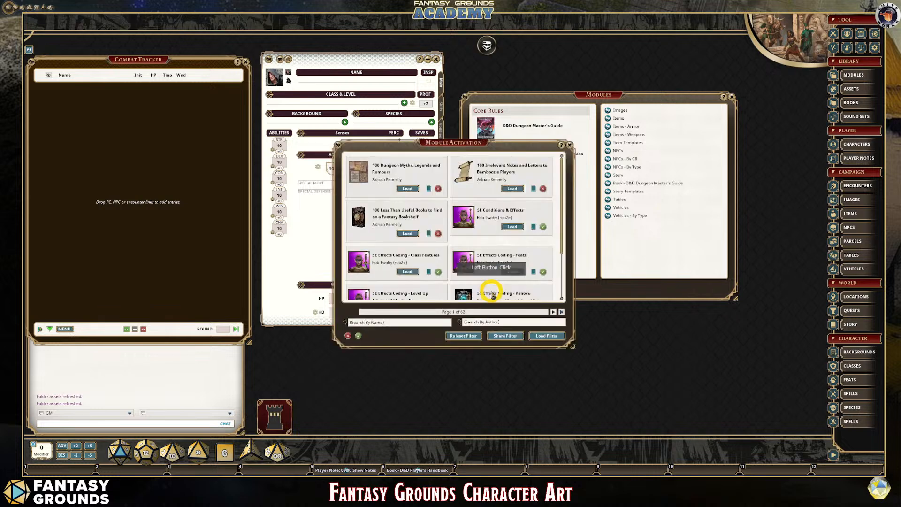
{"action": "left_click", "coordinate": [387, 321]}
{"action": "key", "text": "shift"}
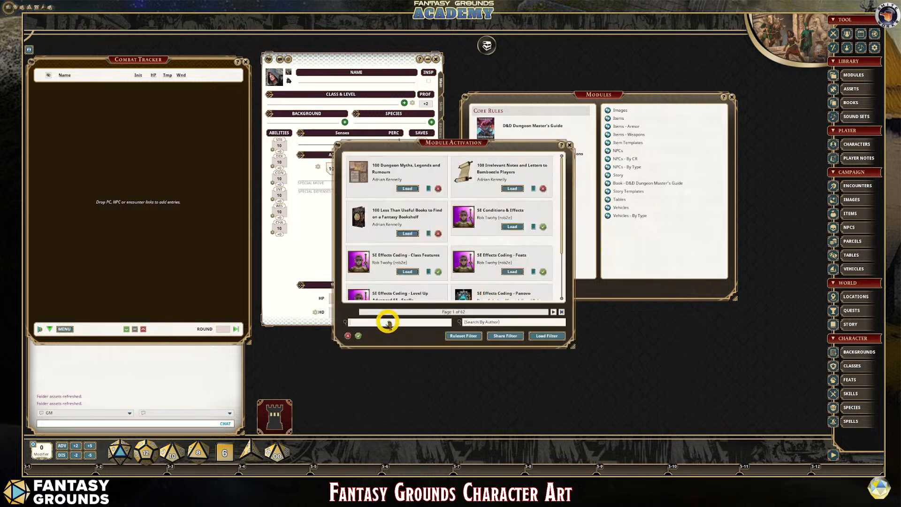
{"action": "type", "text": "FG Battle"}
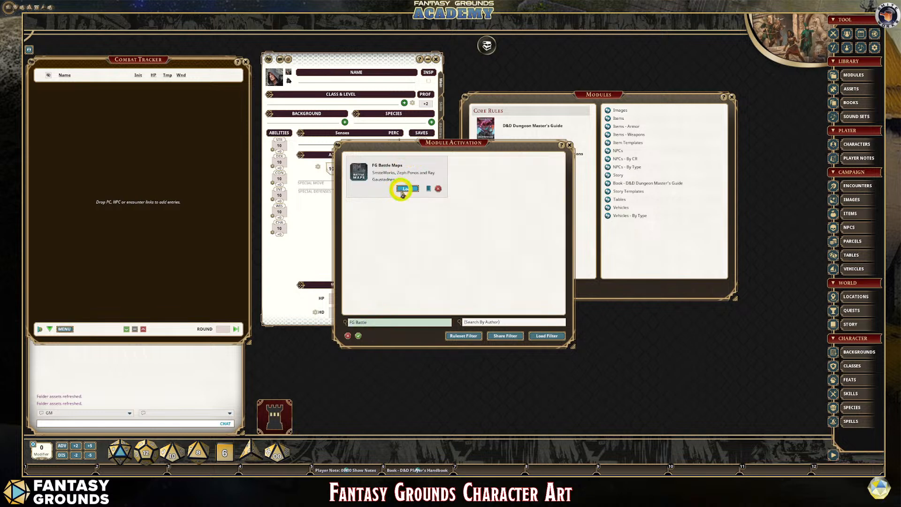
{"action": "left_click", "coordinate": [401, 189]}
{"action": "left_click", "coordinate": [569, 146]}
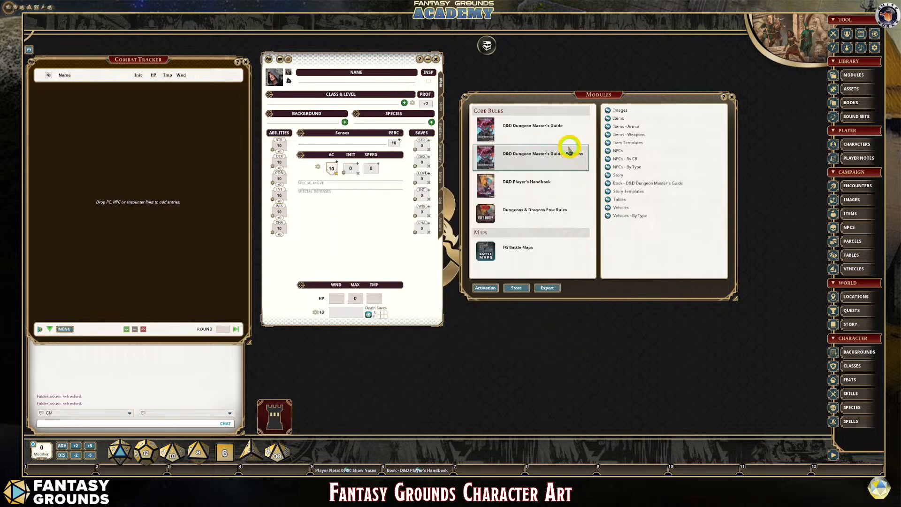
- Open BattleMap_Cave02 from the FG Battle Maps images, close the image list and place the map beside the character sheet
{"action": "left_click", "coordinate": [513, 247]}
{"action": "left_click", "coordinate": [589, 126]}
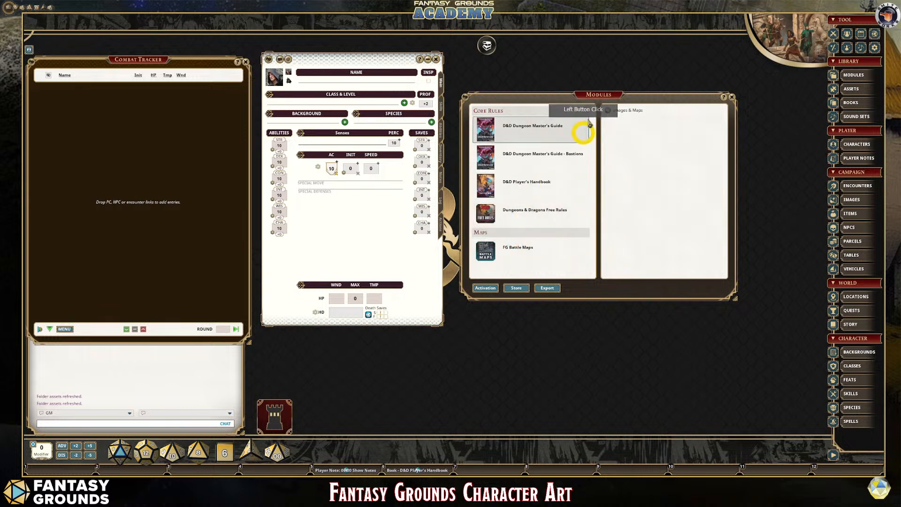
{"action": "left_click", "coordinate": [616, 110]}
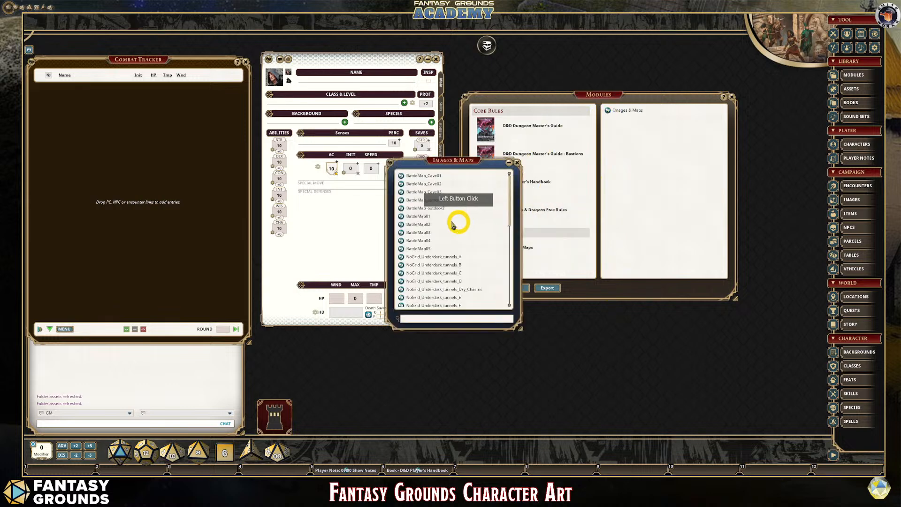
{"action": "left_click", "coordinate": [402, 183]}
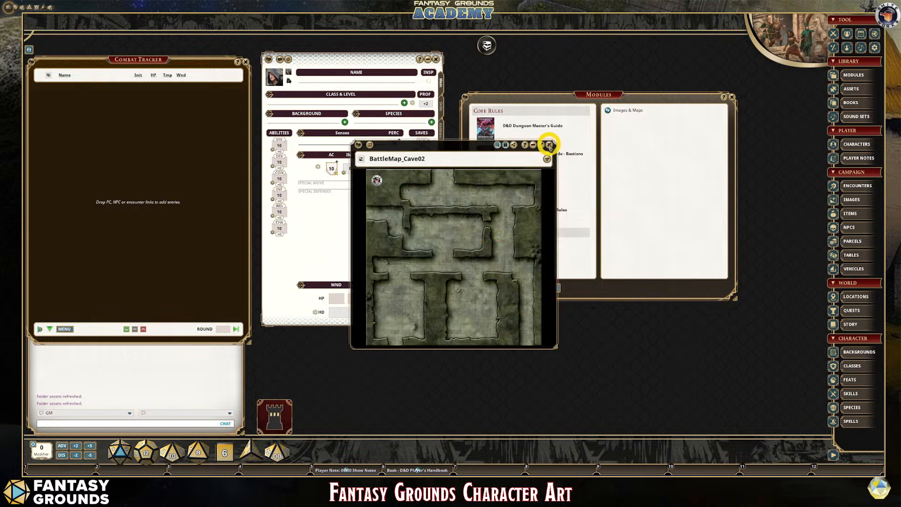
{"action": "left_click_drag", "start_coordinate": [477, 145], "coordinate": [612, 138]}
{"action": "left_click", "coordinate": [459, 157]}
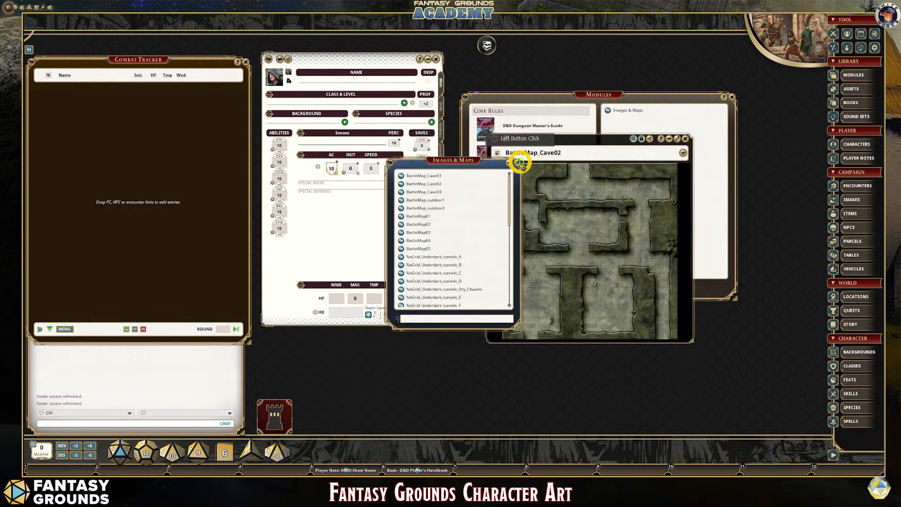
{"action": "left_click", "coordinate": [516, 162]}
{"action": "left_click", "coordinate": [550, 137]}
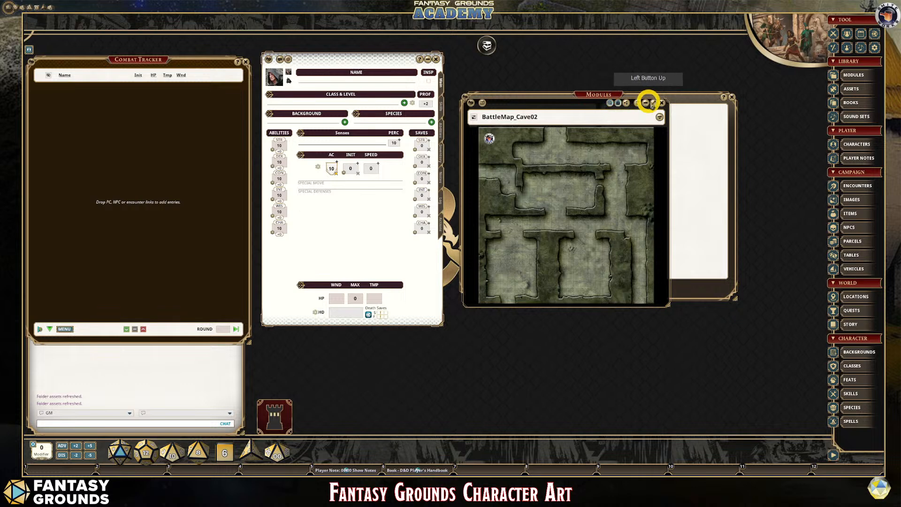
- Unlock BattleMap_Cave02 for editing and review its line-of-sight walls
{"action": "left_click", "coordinate": [618, 103]}
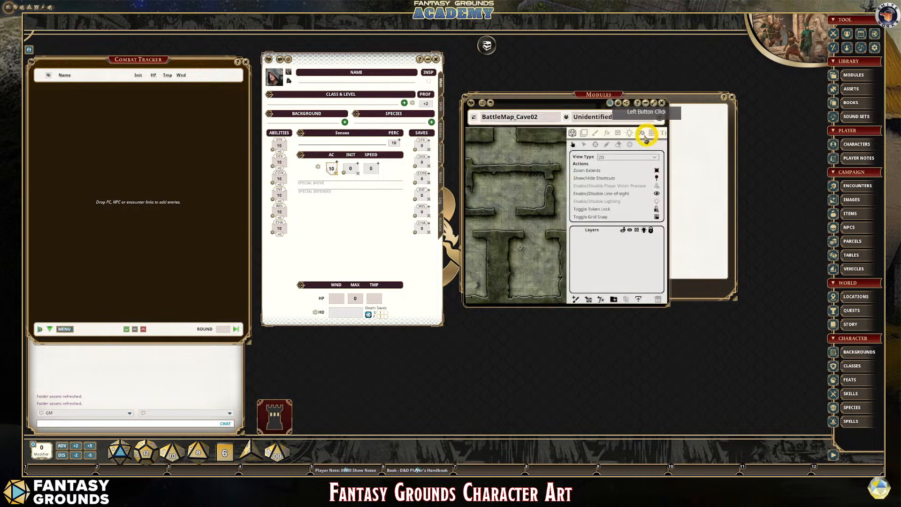
{"action": "left_click", "coordinate": [618, 133]}
{"action": "scroll", "coordinate": [533, 235], "scroll_direction": "down", "scroll_amount": 1}
{"action": "scroll", "coordinate": [505, 237], "scroll_direction": "up", "scroll_amount": 2}
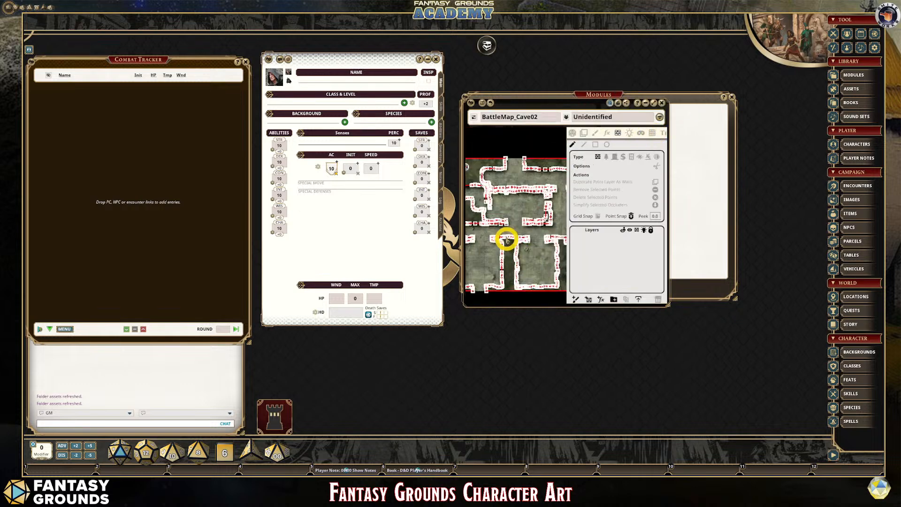
{"action": "left_click", "coordinate": [572, 133]}
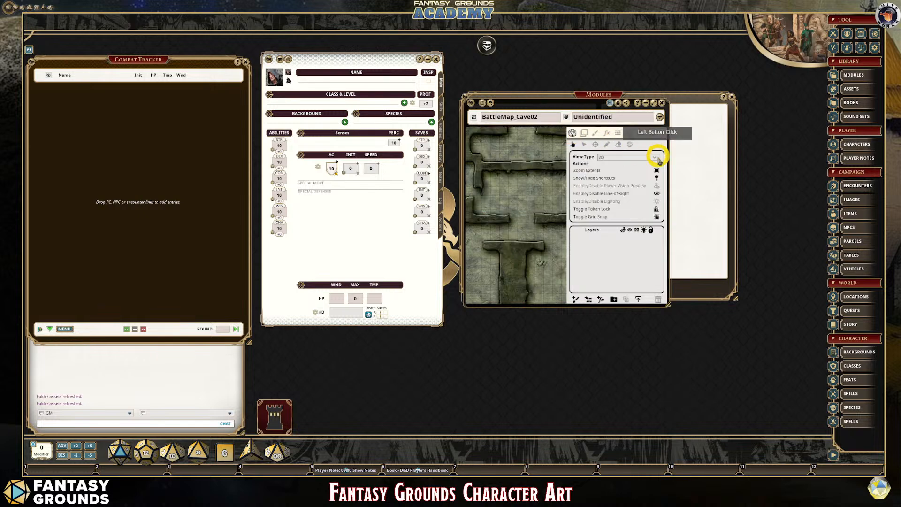
- Add the new character to the combat tracker and place its token on an open floor area of the cave map
{"action": "scroll", "coordinate": [531, 188], "scroll_direction": "up", "scroll_amount": 3}
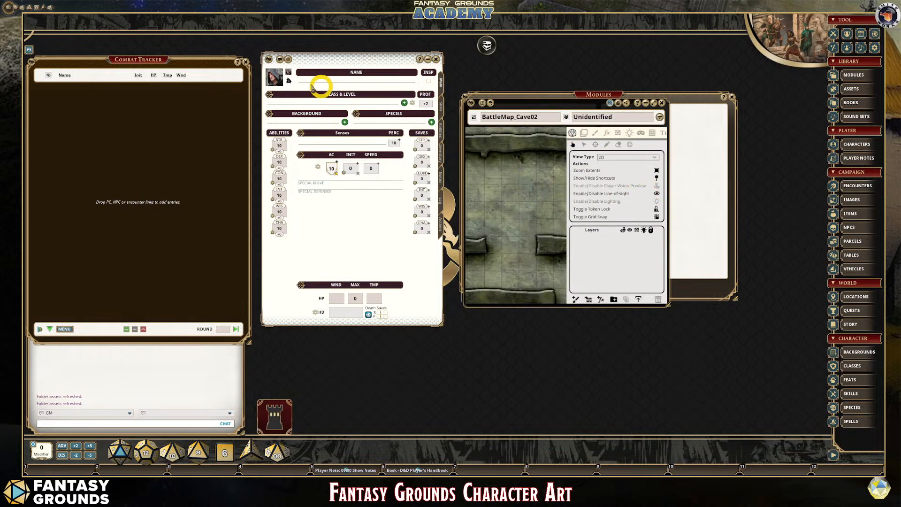
{"action": "left_click_drag", "start_coordinate": [266, 64], "coordinate": [138, 118]}
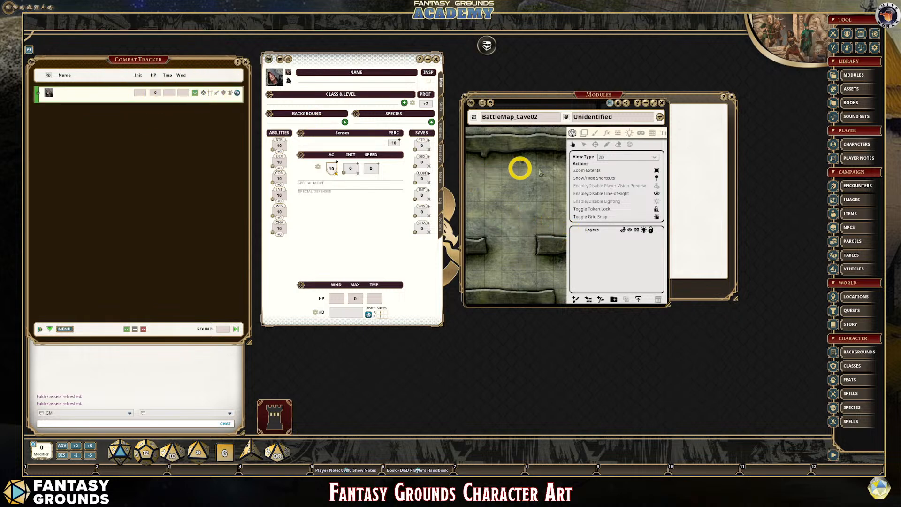
{"action": "left_click_drag", "start_coordinate": [49, 92], "coordinate": [513, 194]}
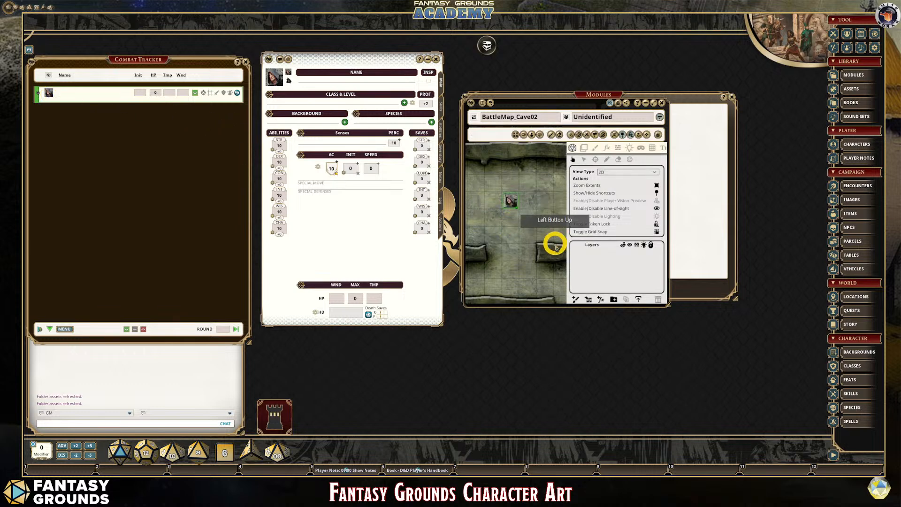
- Examine the character's flat portrait token up close on the 2D cave map
{"action": "scroll", "coordinate": [535, 246], "scroll_direction": "up", "scroll_amount": 3}
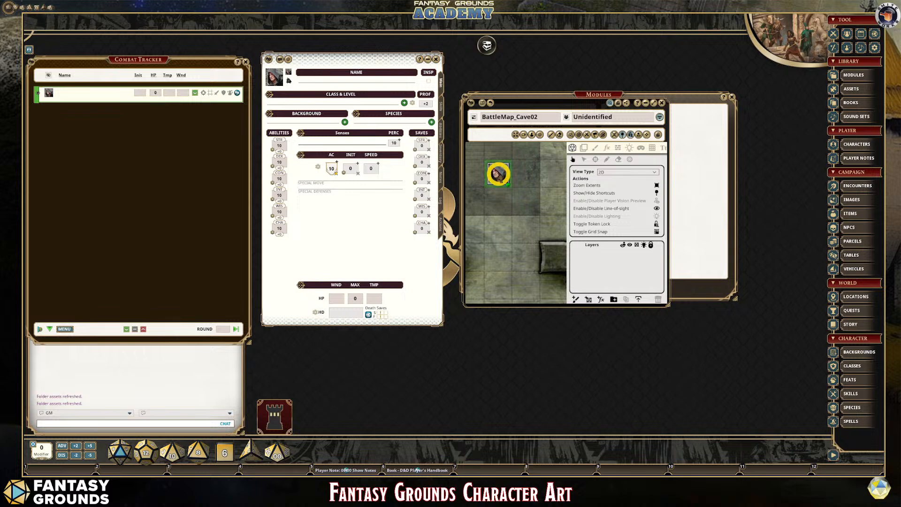
{"action": "key", "text": "ctrl"}
{"action": "scroll", "coordinate": [511, 219], "scroll_direction": "up", "scroll_amount": 3}
{"action": "scroll", "coordinate": [505, 213], "scroll_direction": "down", "scroll_amount": 4}
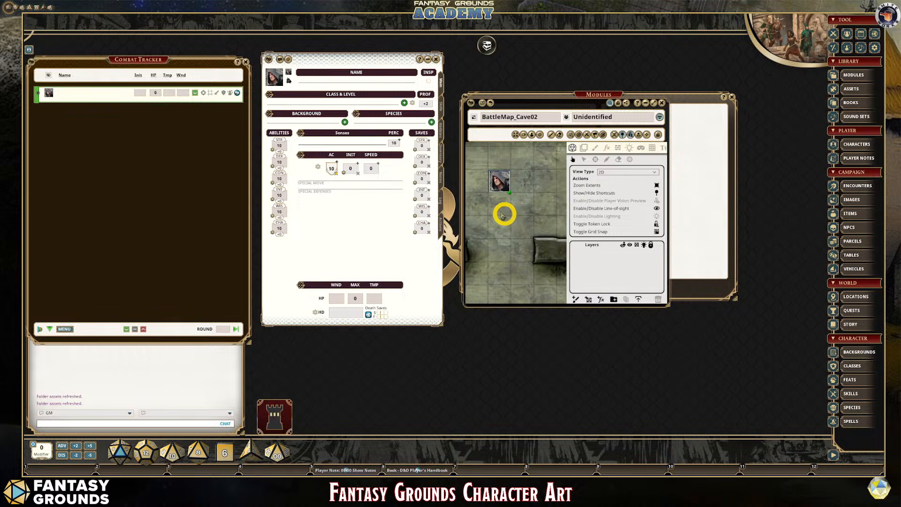
{"action": "scroll", "coordinate": [472, 187], "scroll_direction": "up", "scroll_amount": 5}
{"action": "scroll", "coordinate": [552, 209], "scroll_direction": "down", "scroll_amount": 1}
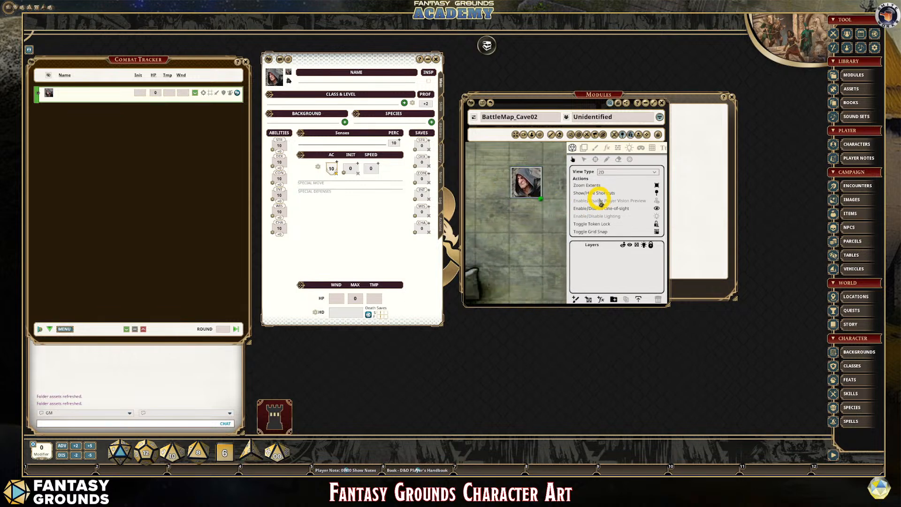
{"action": "left_click", "coordinate": [656, 216]}
{"action": "left_click", "coordinate": [657, 215]}
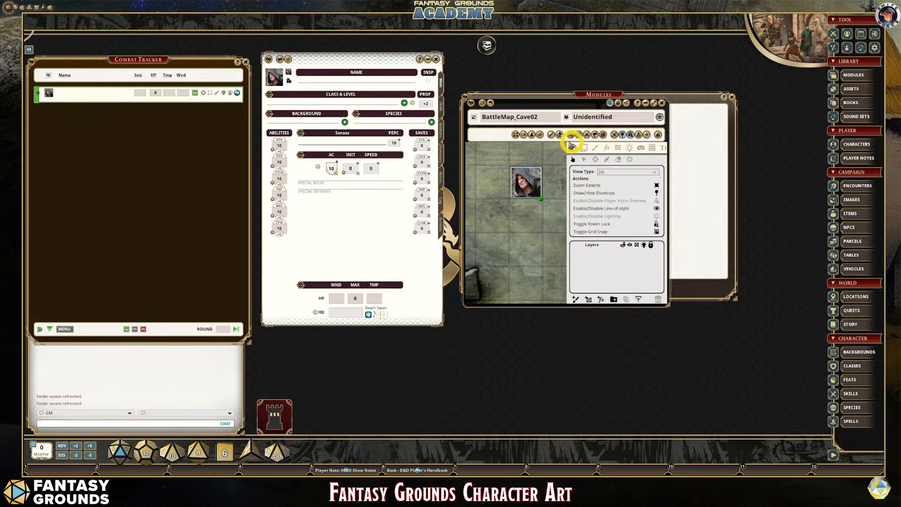
- Switch the cave map to the free 3D camera and bring the character's token into view
{"action": "left_click", "coordinate": [524, 136]}
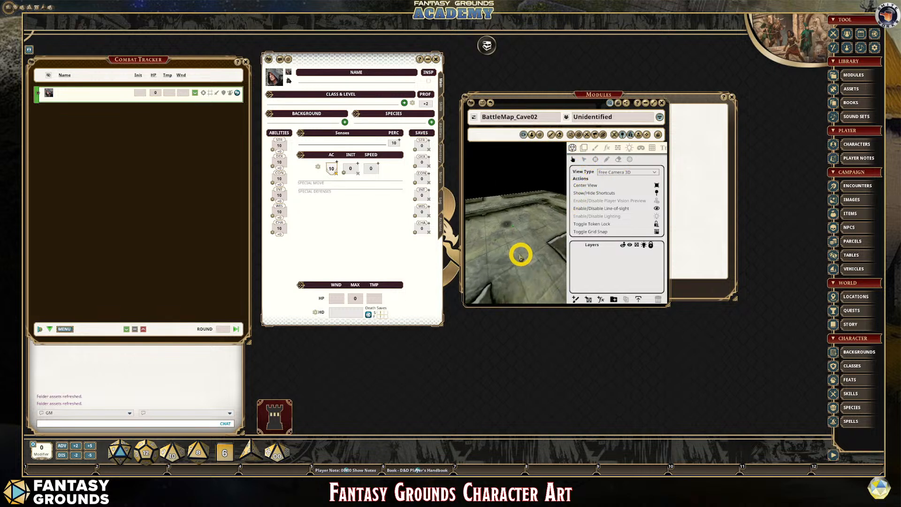
{"action": "scroll", "coordinate": [503, 249], "scroll_direction": "up", "scroll_amount": 5}
{"action": "left_click_drag", "start_coordinate": [489, 245], "coordinate": [545, 256]}
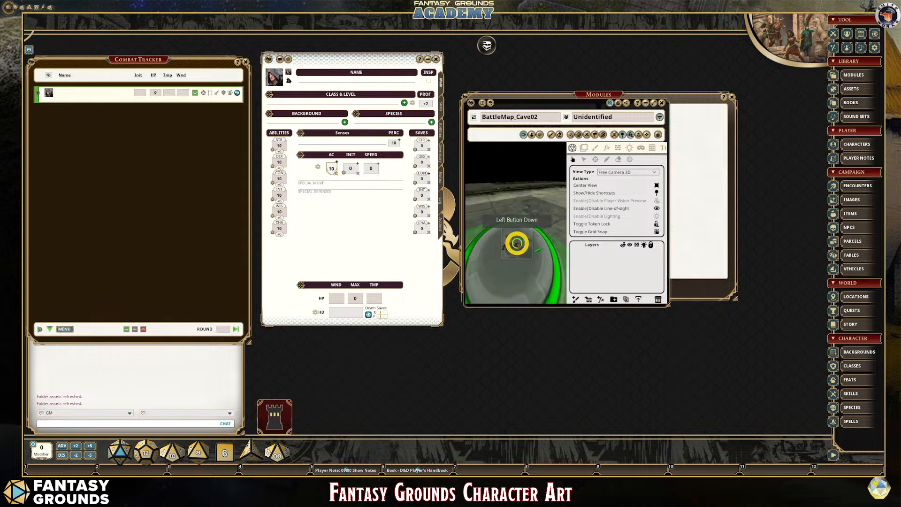
- Scale up the character's 3D figure on its token base and check it from different camera angles
{"action": "key", "text": "ctrl"}
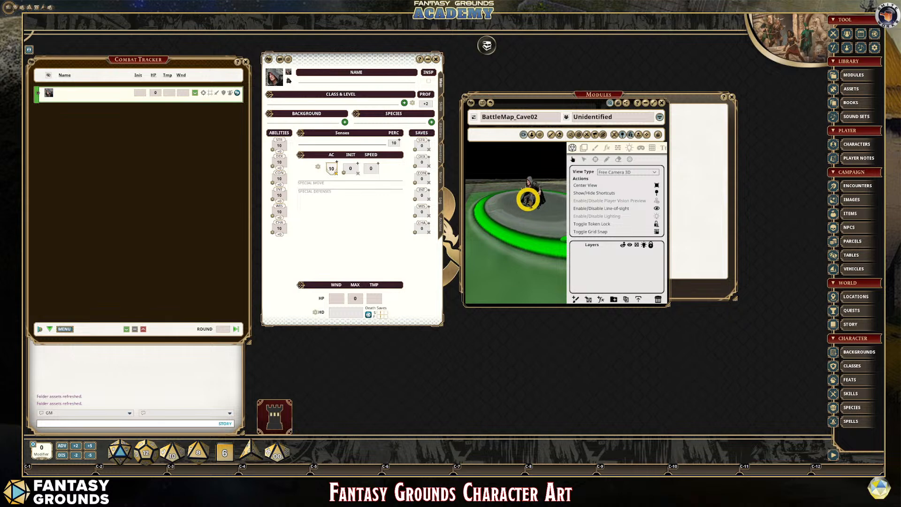
{"action": "scroll", "coordinate": [527, 199], "scroll_direction": "up", "scroll_amount": 2}
{"action": "scroll", "coordinate": [548, 214], "scroll_direction": "down", "scroll_amount": 5}
{"action": "scroll", "coordinate": [531, 235], "scroll_direction": "up", "scroll_amount": 5}
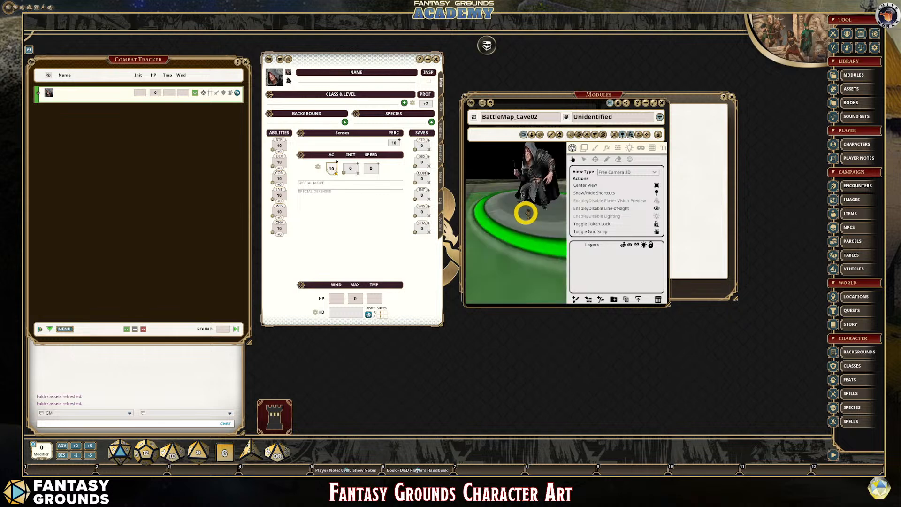
{"action": "scroll", "coordinate": [539, 217], "scroll_direction": "down", "scroll_amount": 4}
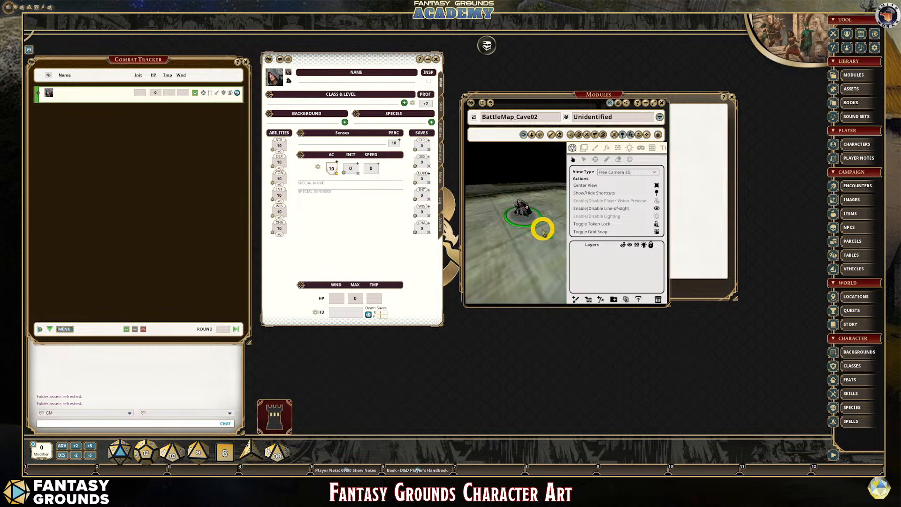
{"action": "scroll", "coordinate": [542, 229], "scroll_direction": "up", "scroll_amount": 5}
{"action": "scroll", "coordinate": [542, 227], "scroll_direction": "down", "scroll_amount": 5}
{"action": "scroll", "coordinate": [539, 209], "scroll_direction": "up", "scroll_amount": 5}
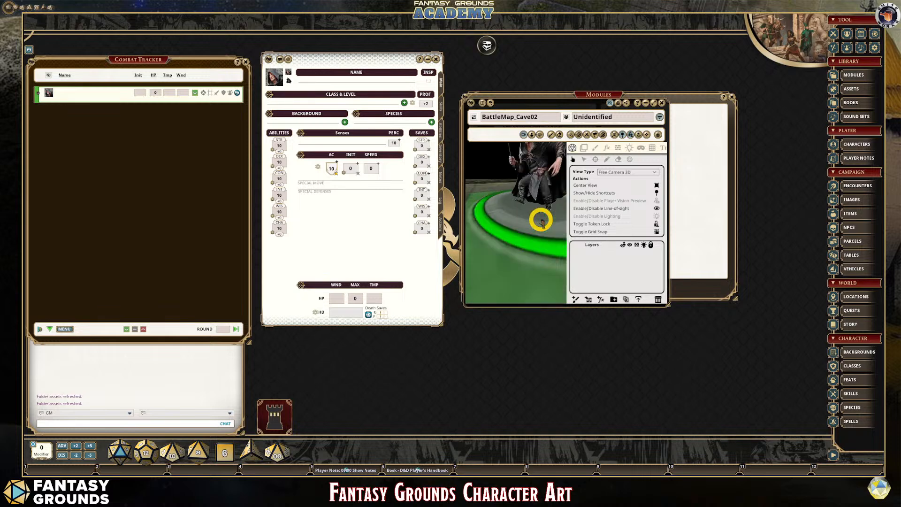
{"action": "scroll", "coordinate": [541, 220], "scroll_direction": "down", "scroll_amount": 4}
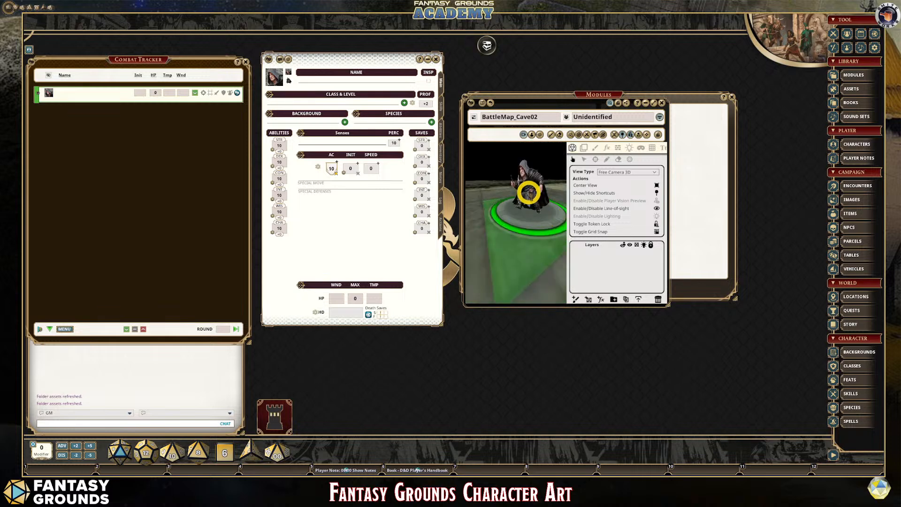
{"action": "scroll", "coordinate": [534, 205], "scroll_direction": "up", "scroll_amount": 3}
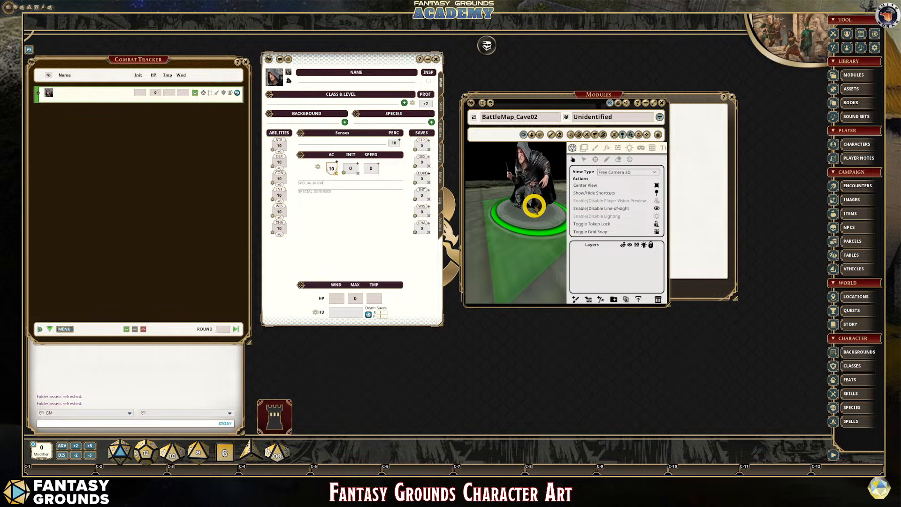
{"action": "mouse_move", "coordinate": [517, 251]}
{"action": "left_mouse_down"}
{"action": "mouse_move", "coordinate": [543, 256]}
{"action": "mouse_move", "coordinate": [525, 191]}
{"action": "mouse_move", "coordinate": [528, 256]}
{"action": "mouse_move", "coordinate": [529, 231]}
{"action": "mouse_move", "coordinate": [531, 241]}
{"action": "left_mouse_up"}
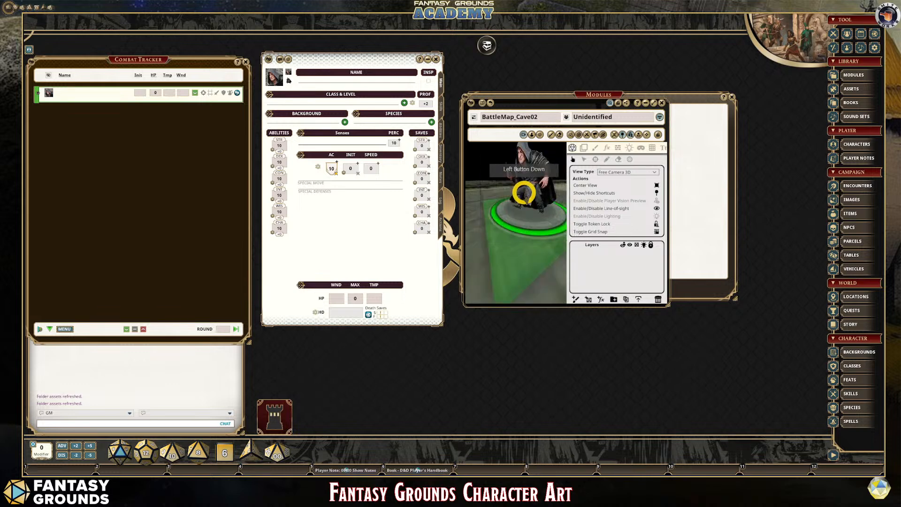
{"action": "scroll", "coordinate": [530, 240], "scroll_direction": "down", "scroll_amount": 3}
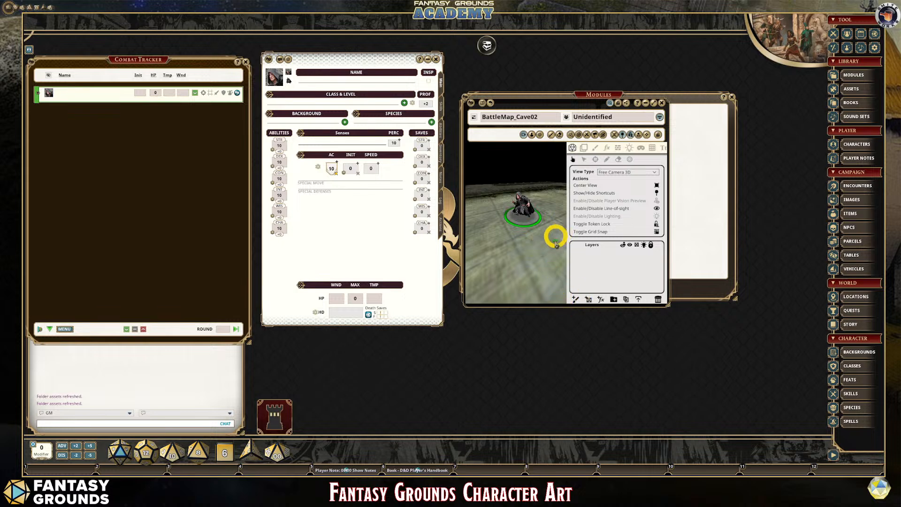
{"action": "scroll", "coordinate": [523, 213], "scroll_direction": "up", "scroll_amount": 3}
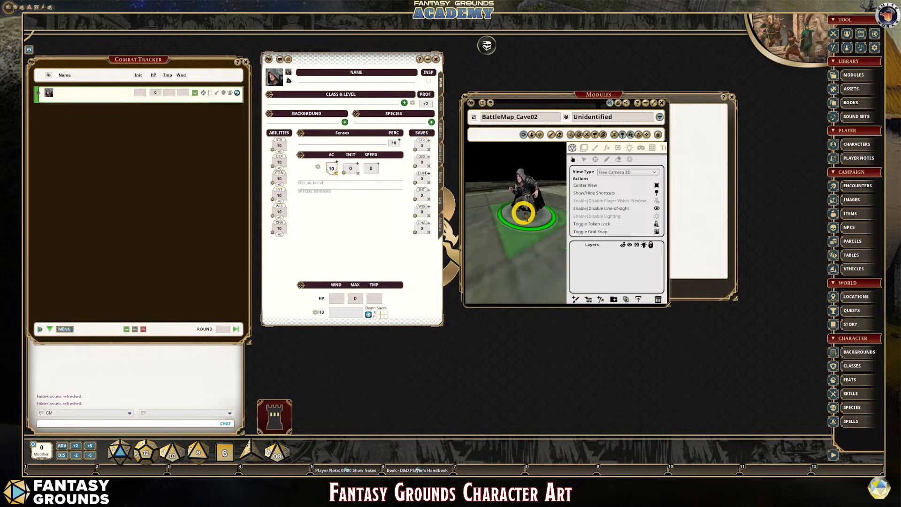
- Enlarge the character's 3D figure further on its token base and check it from near and far
{"action": "key", "text": "ctrl"}
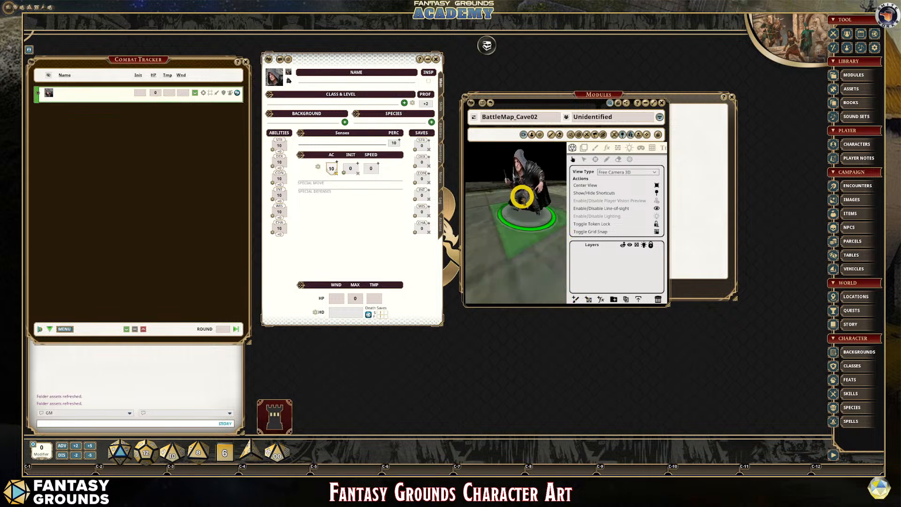
{"action": "scroll", "coordinate": [522, 197], "scroll_direction": "down", "scroll_amount": 3}
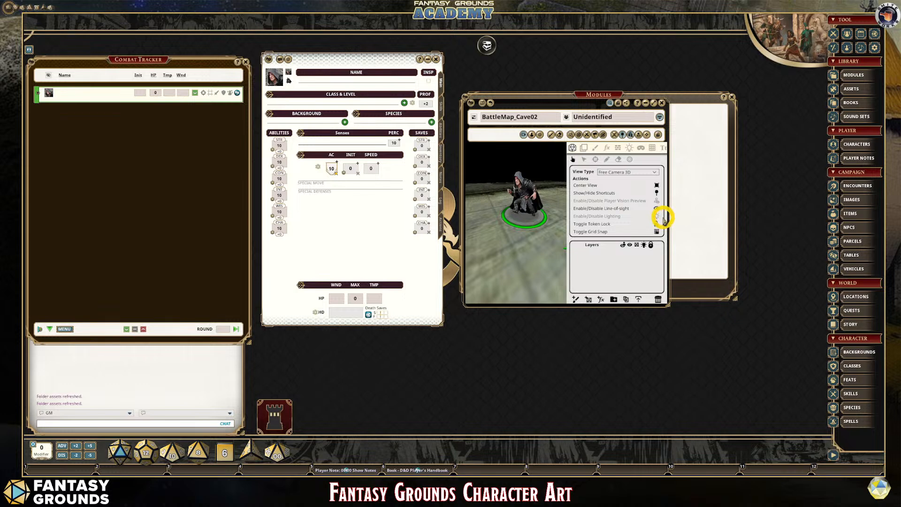
{"action": "scroll", "coordinate": [540, 225], "scroll_direction": "up", "scroll_amount": 3}
{"action": "scroll", "coordinate": [542, 251], "scroll_direction": "down", "scroll_amount": 3}
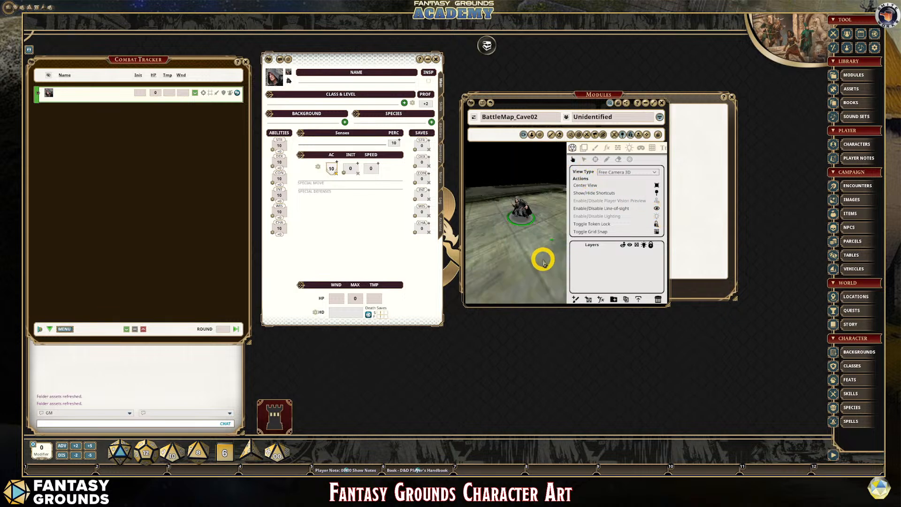
{"action": "scroll", "coordinate": [542, 249], "scroll_direction": "up", "scroll_amount": 4}
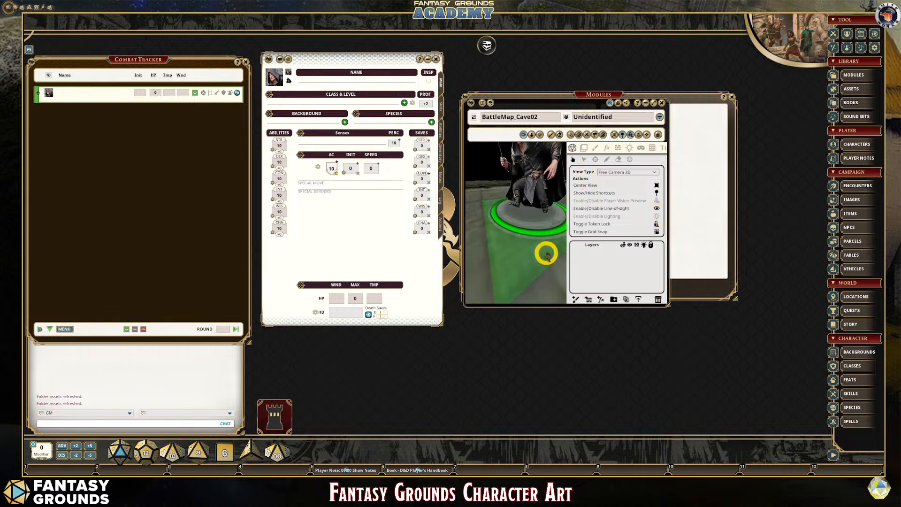
{"action": "scroll", "coordinate": [546, 255], "scroll_direction": "down", "scroll_amount": 3}
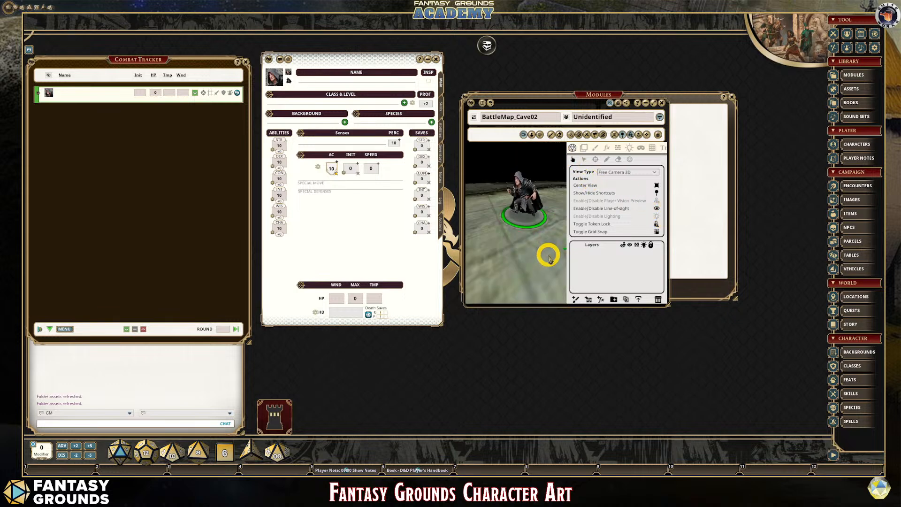
{"action": "scroll", "coordinate": [524, 240], "scroll_direction": "up", "scroll_amount": 3}
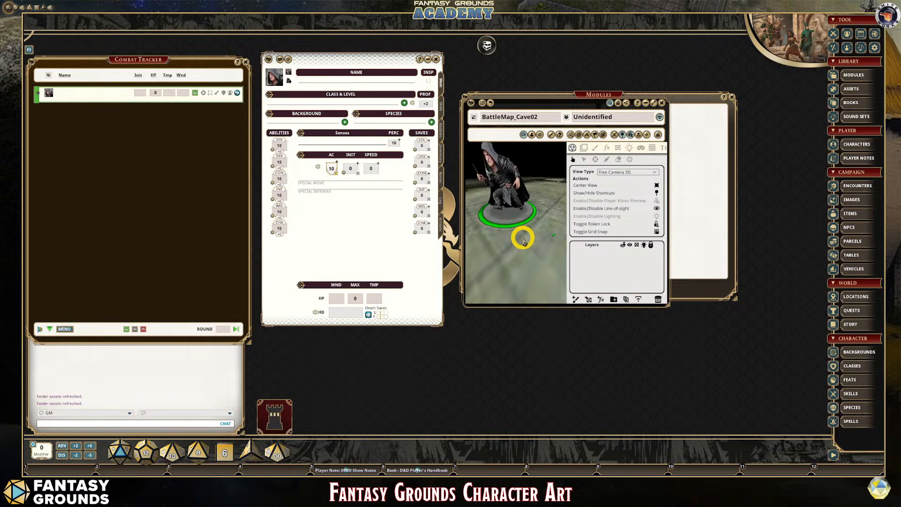
{"action": "scroll", "coordinate": [524, 240], "scroll_direction": "up", "scroll_amount": 2}
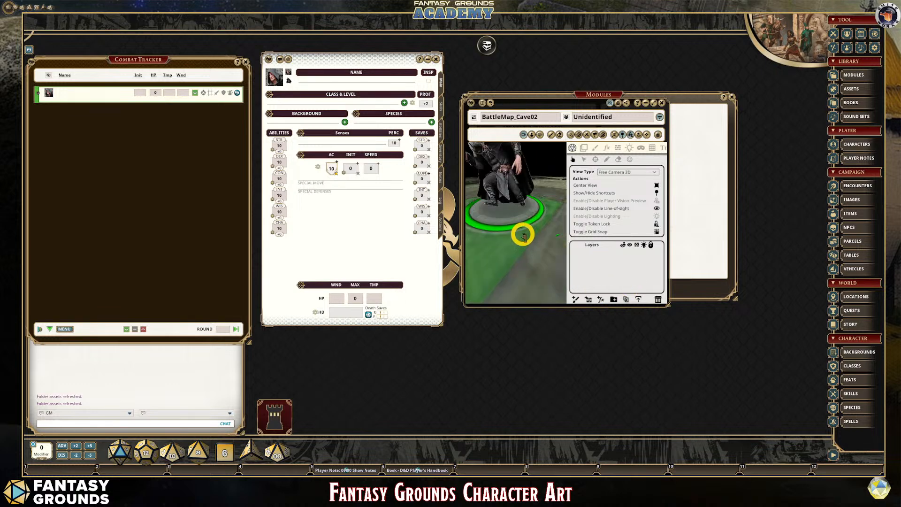
{"action": "scroll", "coordinate": [521, 233], "scroll_direction": "down", "scroll_amount": 3}
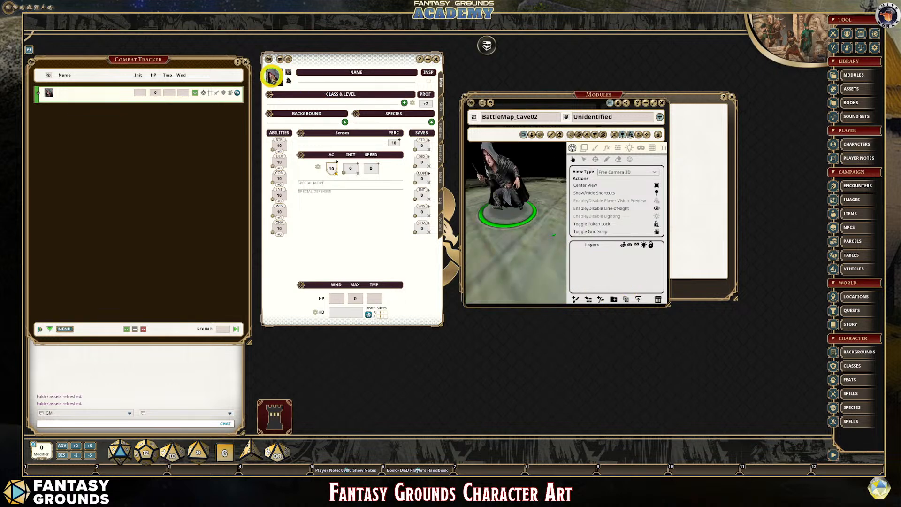
- Review the character's portrait, flat token and camera token assignments and compare them with the 3D figure on the cave map
{"action": "left_click", "coordinate": [272, 76]}
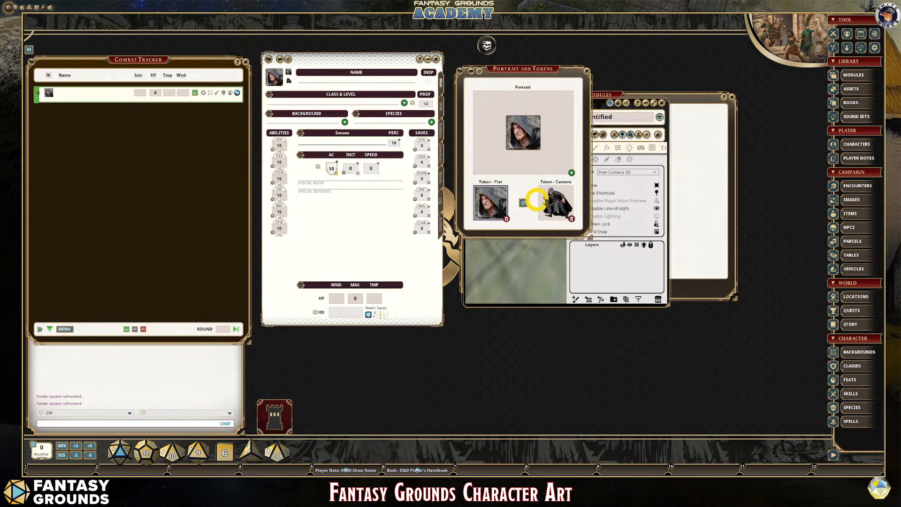
{"action": "left_click", "coordinate": [588, 75]}
{"action": "scroll", "coordinate": [496, 207], "scroll_direction": "up", "scroll_amount": 3}
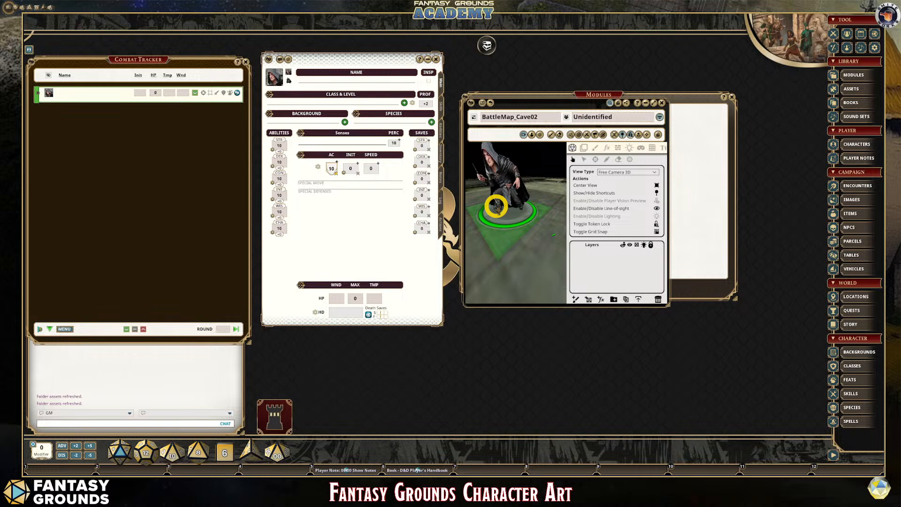
{"action": "scroll", "coordinate": [497, 196], "scroll_direction": "up", "scroll_amount": 2}
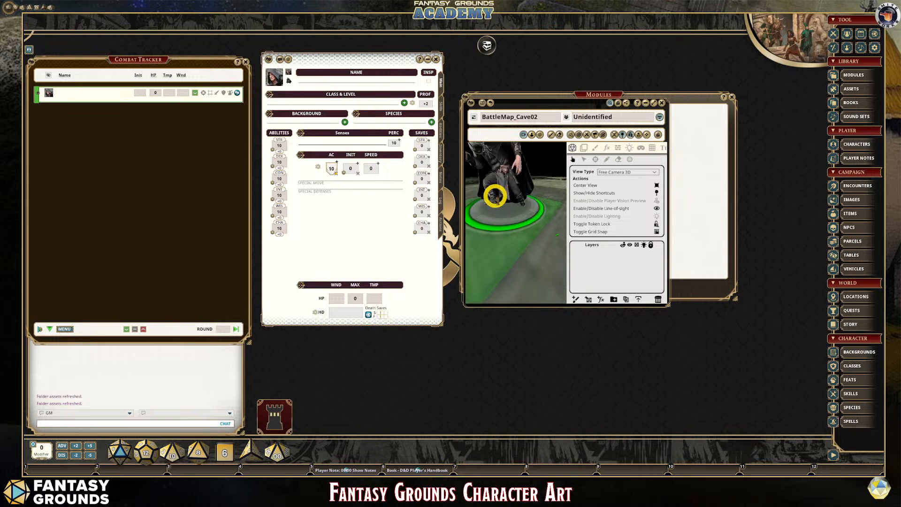
{"action": "scroll", "coordinate": [497, 193], "scroll_direction": "down", "scroll_amount": 4}
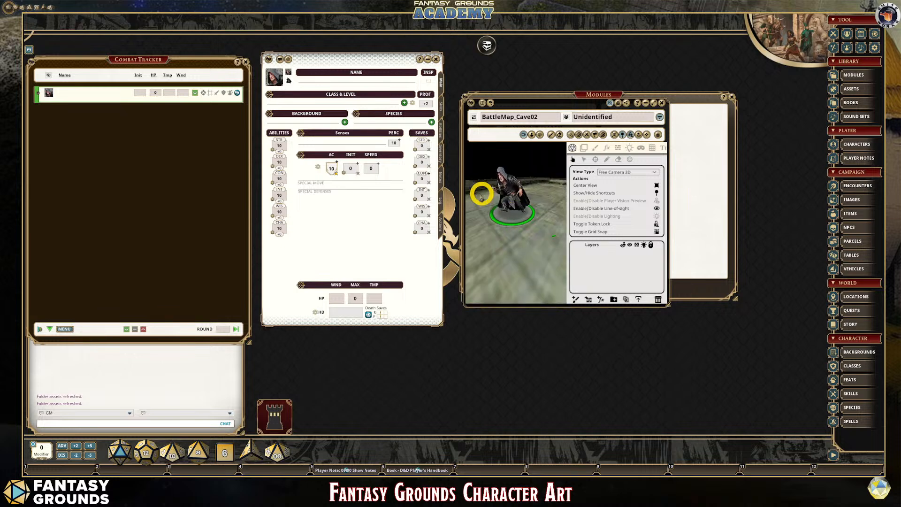
{"action": "left_click_drag", "start_coordinate": [480, 195], "coordinate": [491, 197]}
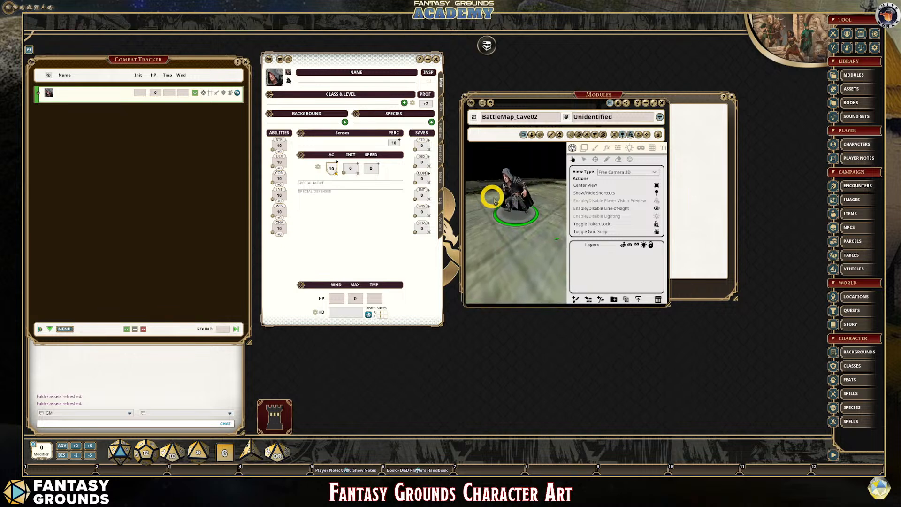
- Enable lighting and the player vision preview on the 3D cave map
{"action": "left_click", "coordinate": [656, 215]}
{"action": "left_click", "coordinate": [656, 216]}
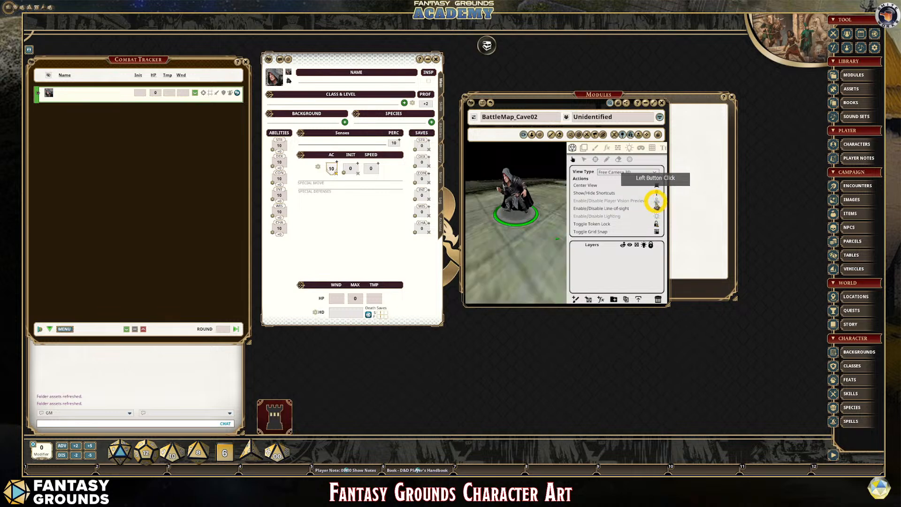
{"action": "left_click", "coordinate": [656, 201]}
{"action": "left_click", "coordinate": [655, 201]}
{"action": "scroll", "coordinate": [491, 228], "scroll_direction": "down", "scroll_amount": 3}
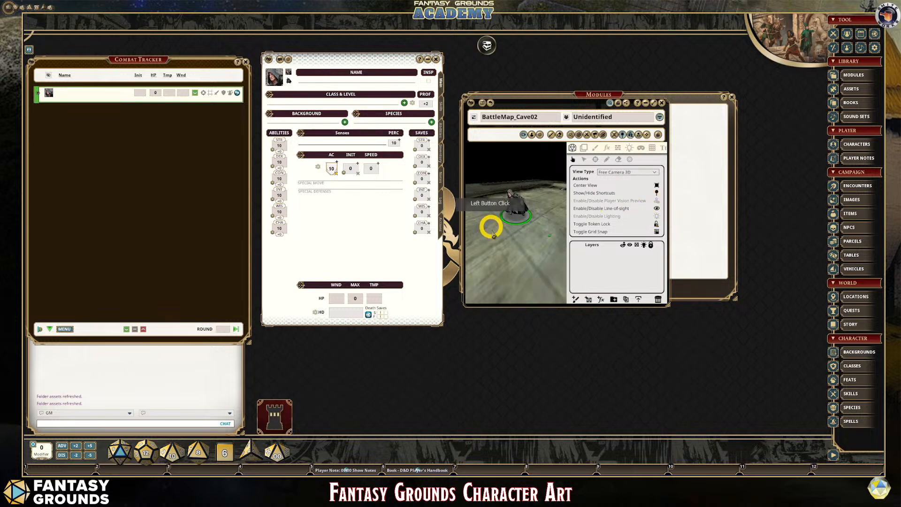
{"action": "left_click_drag", "start_coordinate": [491, 233], "coordinate": [533, 262]}
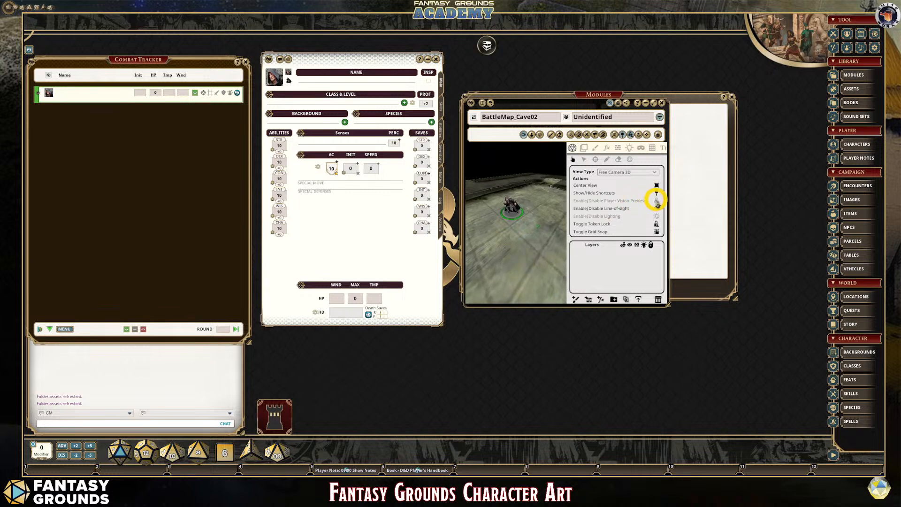
{"action": "left_click", "coordinate": [656, 216]}
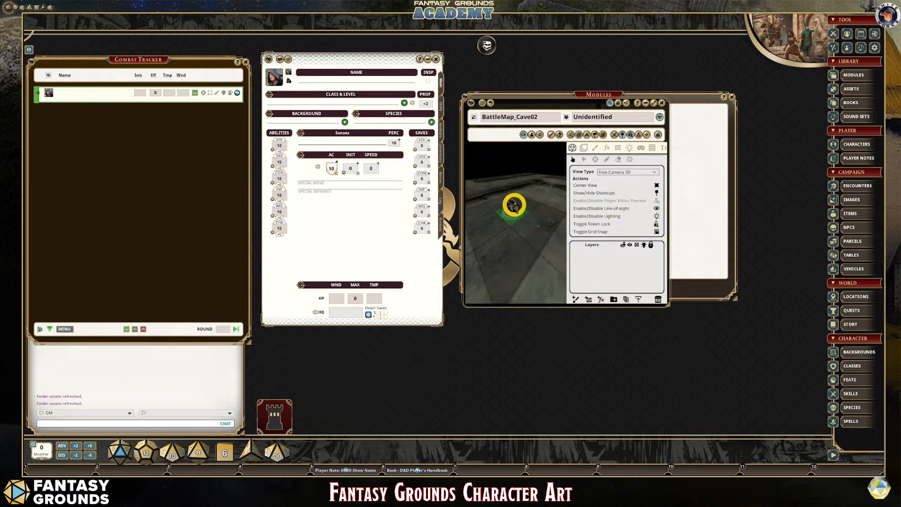
{"action": "left_click", "coordinate": [656, 200]}
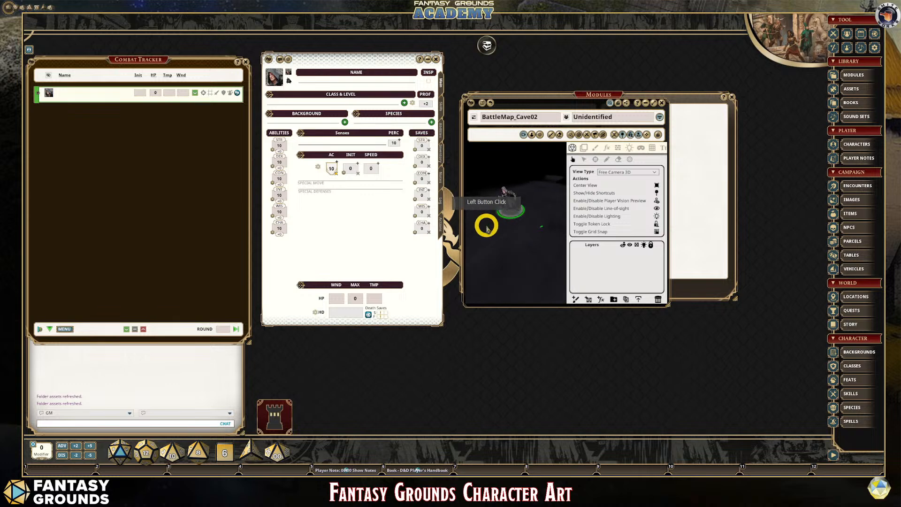
{"action": "scroll", "coordinate": [484, 224], "scroll_direction": "up", "scroll_amount": 3}
{"action": "scroll", "coordinate": [521, 174], "scroll_direction": "down", "scroll_amount": 3}
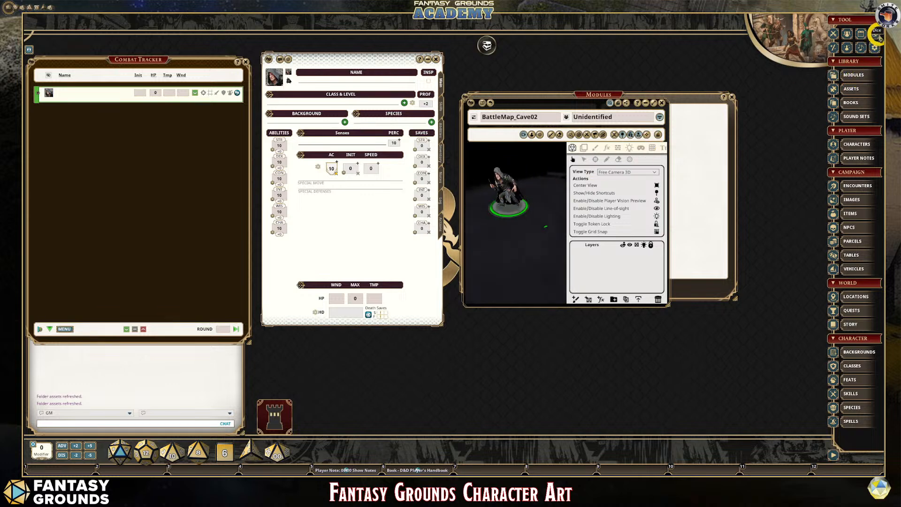
- Apply the Candle light effect to the character in the combat tracker and close the effects list
{"action": "left_click", "coordinate": [848, 47]}
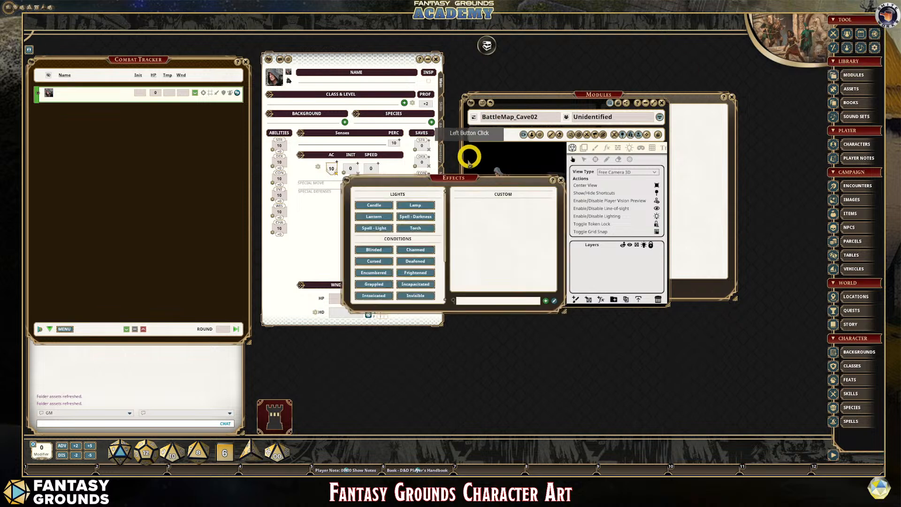
{"action": "left_click_drag", "start_coordinate": [469, 177], "coordinate": [183, 171]}
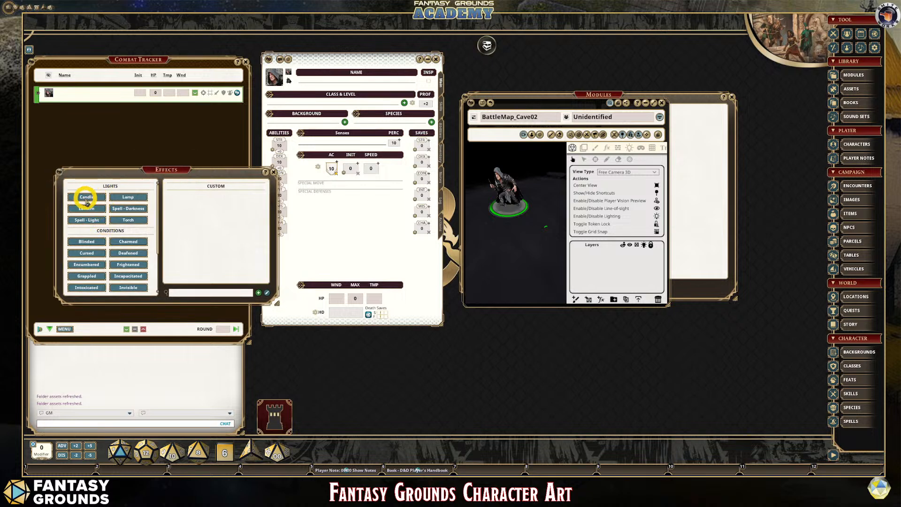
{"action": "left_click_drag", "start_coordinate": [86, 198], "coordinate": [91, 94]}
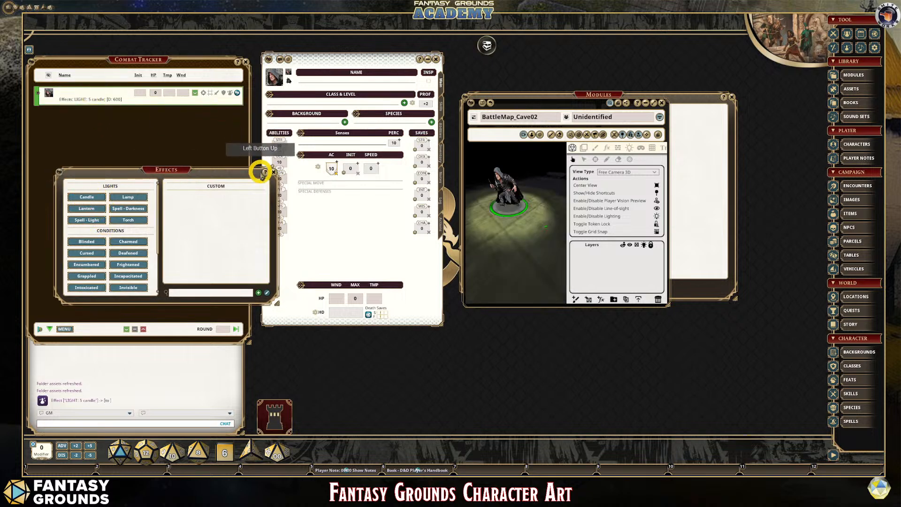
{"action": "left_click", "coordinate": [271, 175]}
- Examine the candlelight around the 3D figure from several distances and angles, including with the on-map camera controls
{"action": "scroll", "coordinate": [517, 247], "scroll_direction": "down", "scroll_amount": 6}
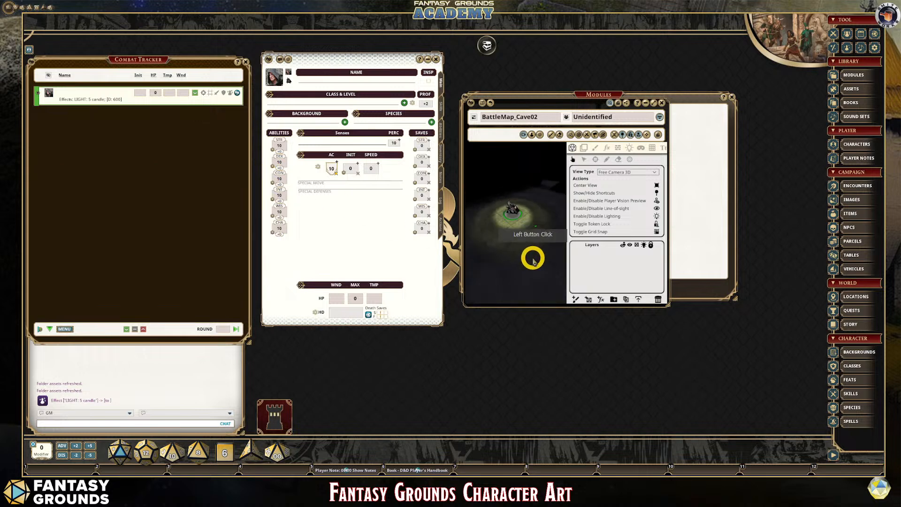
{"action": "left_click_drag", "start_coordinate": [507, 208], "coordinate": [515, 218]}
{"action": "scroll", "coordinate": [530, 233], "scroll_direction": "up", "scroll_amount": 7}
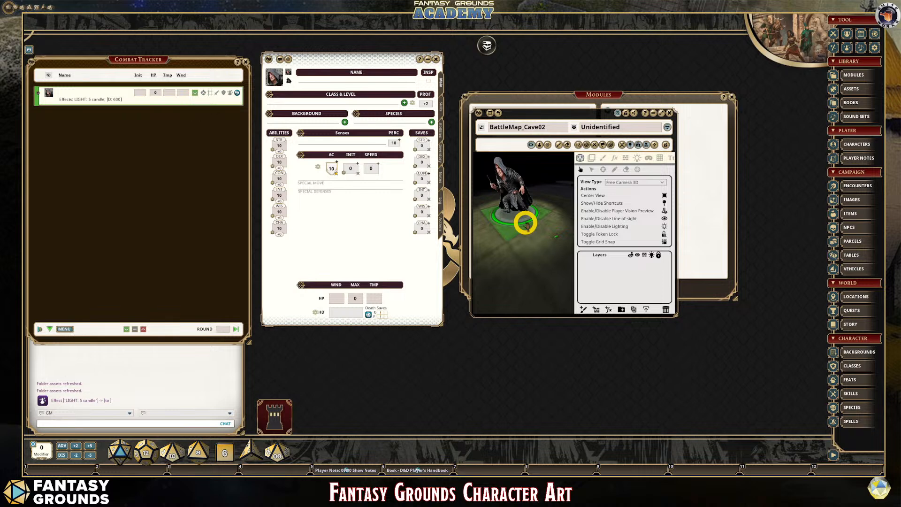
{"action": "scroll", "coordinate": [526, 223], "scroll_direction": "down", "scroll_amount": 2}
{"action": "scroll", "coordinate": [523, 232], "scroll_direction": "down", "scroll_amount": 1}
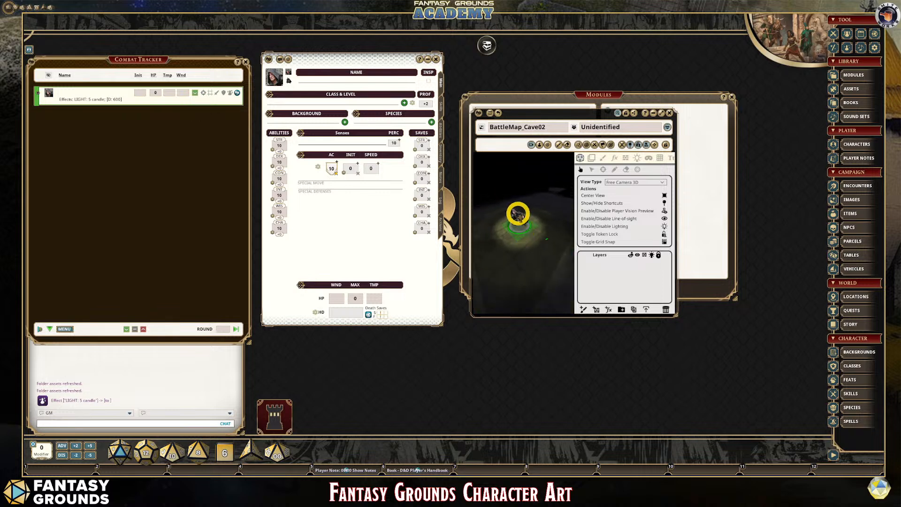
{"action": "left_click_drag", "start_coordinate": [511, 224], "coordinate": [552, 272]}
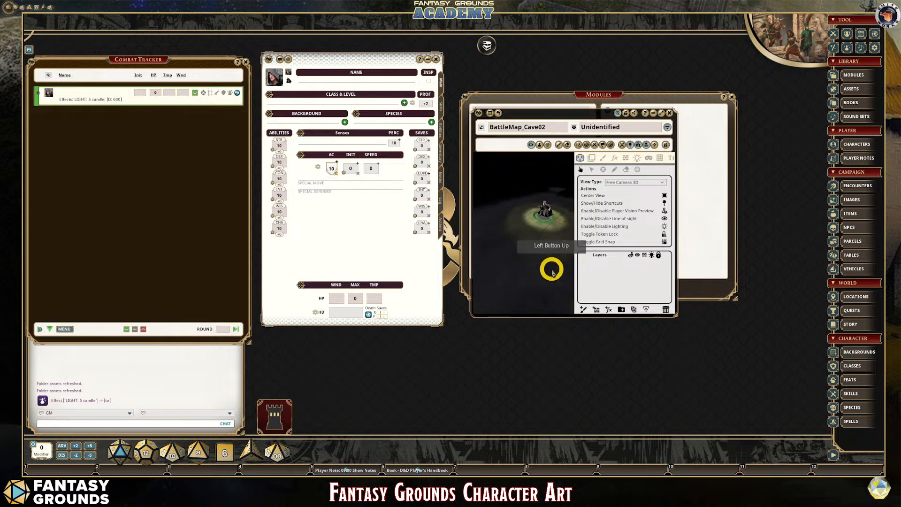
{"action": "scroll", "coordinate": [552, 263], "scroll_direction": "up", "scroll_amount": 5}
{"action": "left_click_drag", "start_coordinate": [549, 209], "coordinate": [526, 237]}
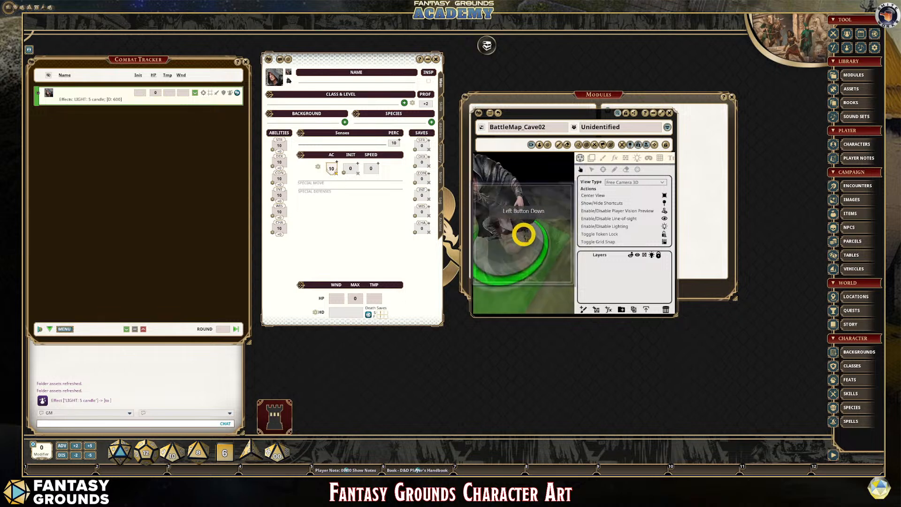
{"action": "scroll", "coordinate": [535, 247], "scroll_direction": "down", "scroll_amount": 8}
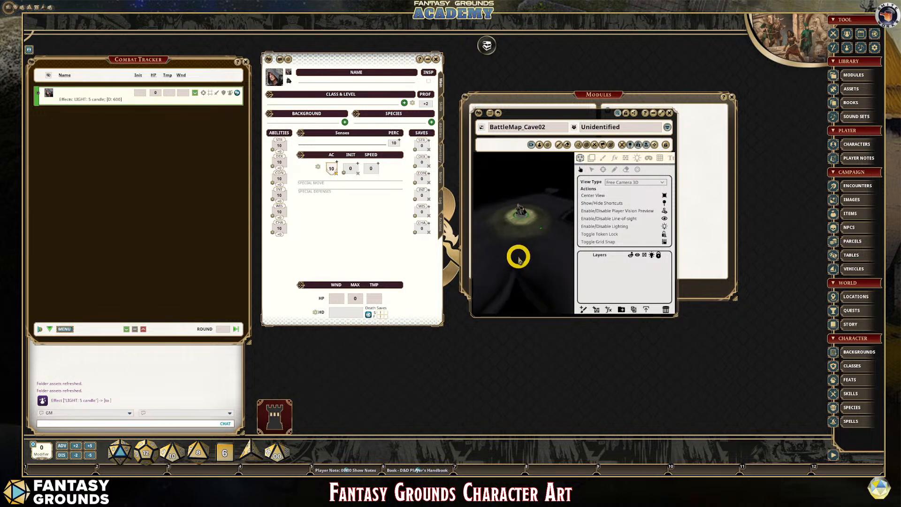
{"action": "scroll", "coordinate": [512, 228], "scroll_direction": "down", "scroll_amount": 3}
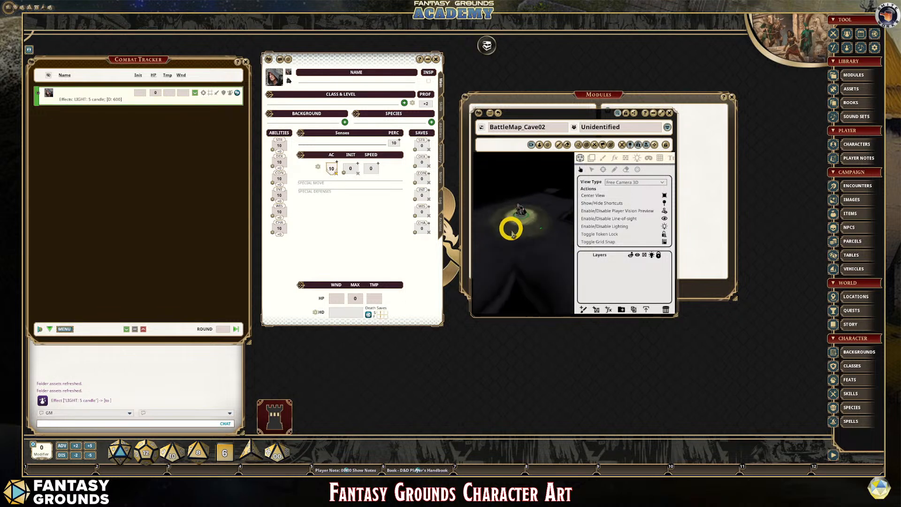
{"action": "left_click_drag", "start_coordinate": [524, 255], "coordinate": [416, 228]}
{"action": "scroll", "coordinate": [541, 245], "scroll_direction": "down", "scroll_amount": 4}
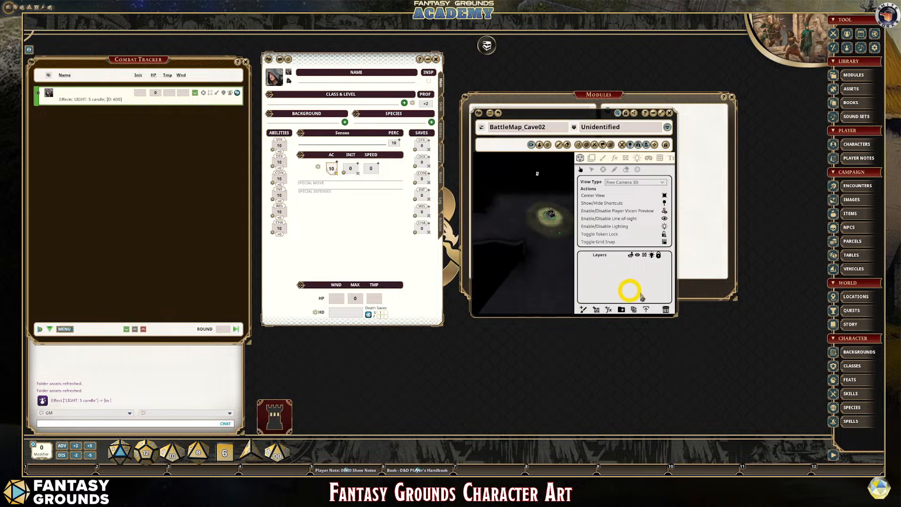
{"action": "left_click", "coordinate": [653, 146]}
{"action": "left_click", "coordinate": [556, 307]}
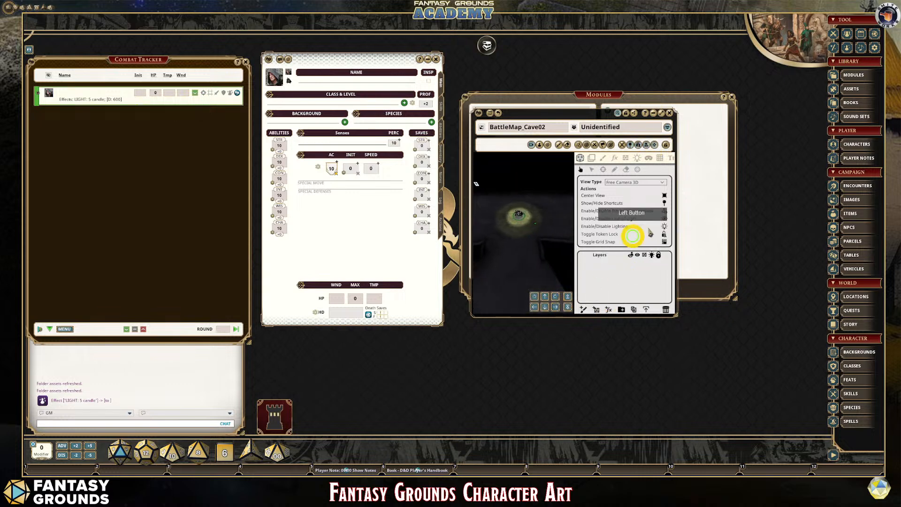
- Expand the cave map to fill the desktop background and close the character sheet and Modules windows
{"action": "left_click", "coordinate": [659, 114]}
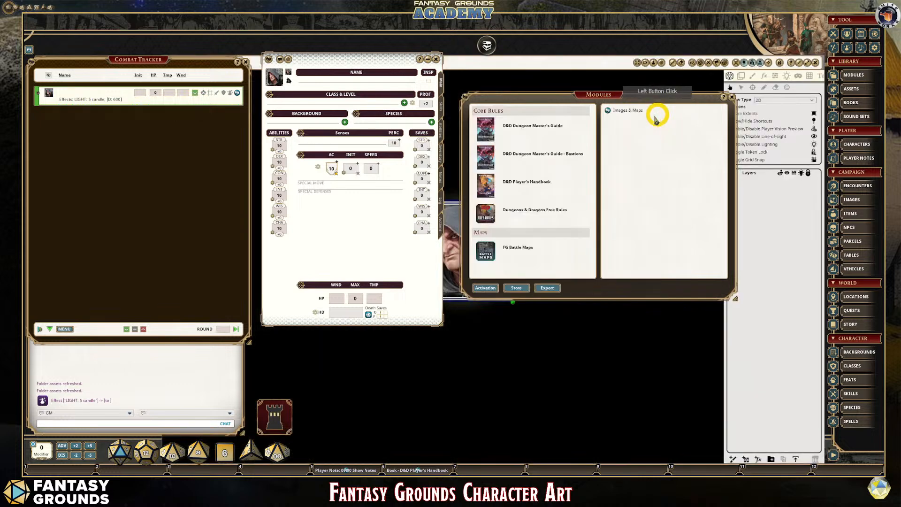
{"action": "left_click", "coordinate": [436, 59]}
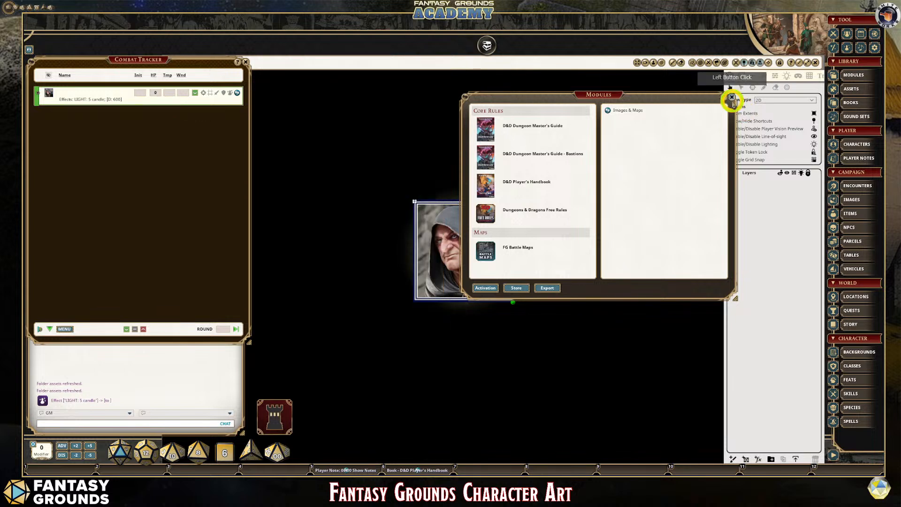
{"action": "left_click", "coordinate": [732, 98]}
{"action": "scroll", "coordinate": [568, 281], "scroll_direction": "down", "scroll_amount": 5}
{"action": "left_click", "coordinate": [614, 233]}
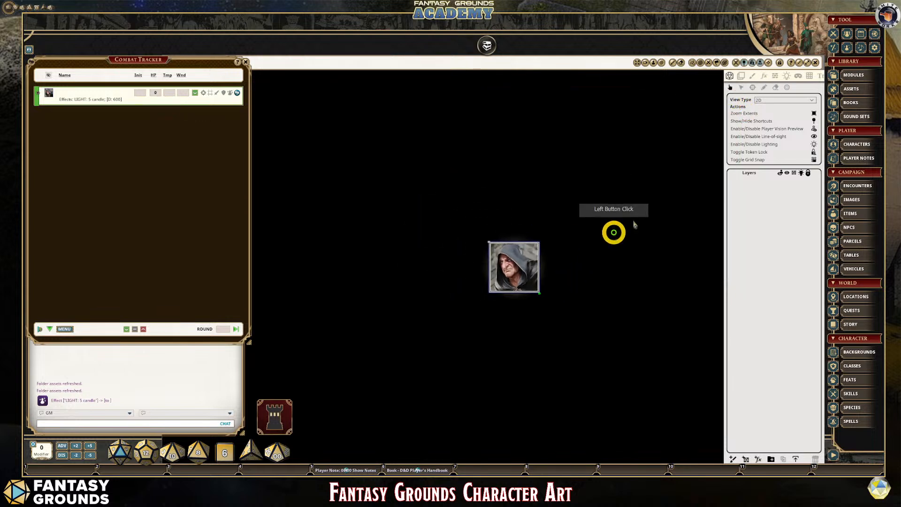
- Make the square grid visible on the expanded cave map and view more of the area around the token
{"action": "left_click", "coordinate": [741, 76]}
{"action": "left_click", "coordinate": [729, 76]}
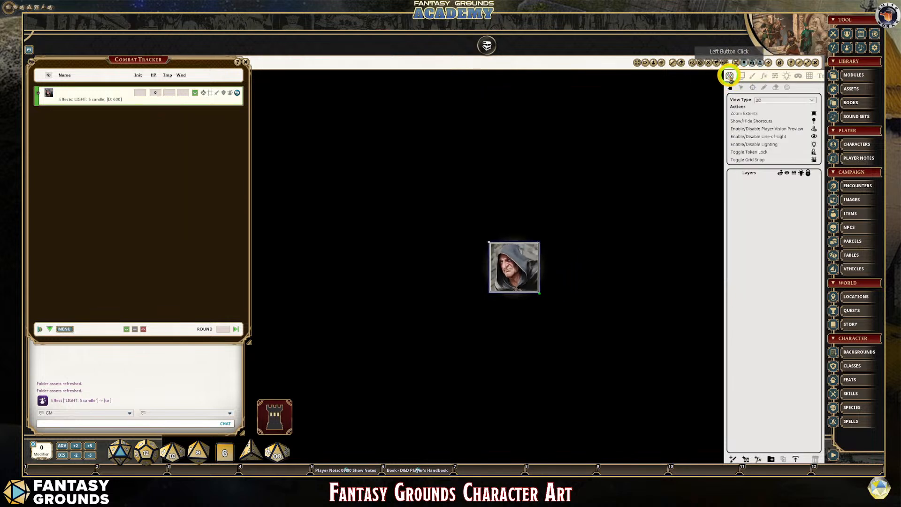
{"action": "left_click", "coordinate": [809, 76]}
{"action": "left_click", "coordinate": [733, 110]}
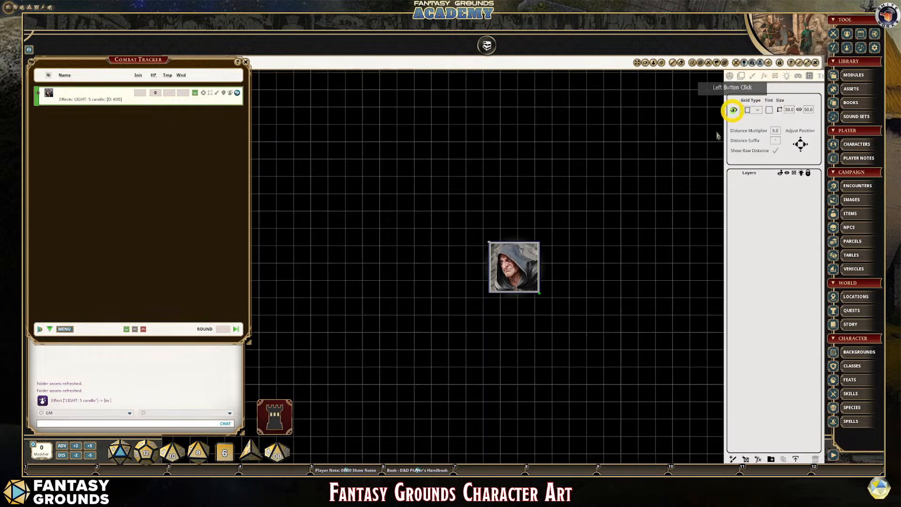
{"action": "scroll", "coordinate": [628, 277], "scroll_direction": "down", "scroll_amount": 5}
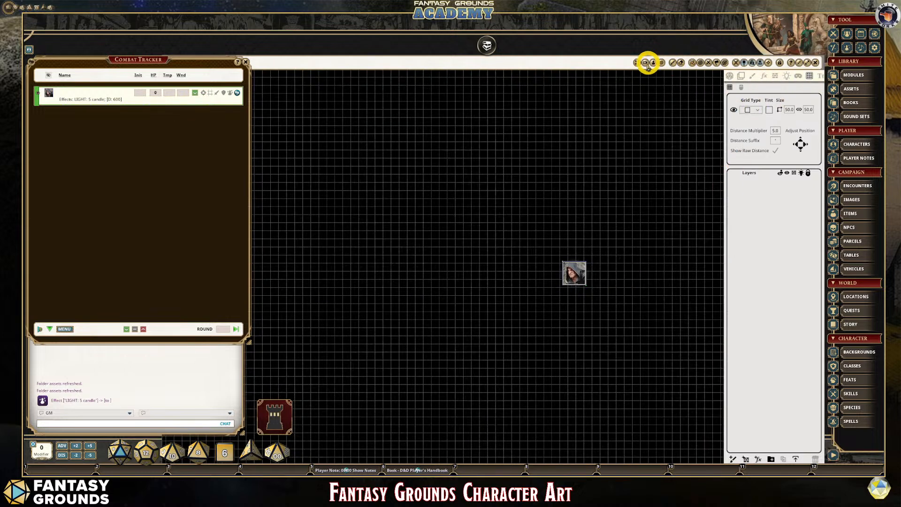
- View the expanded cave map with the Free Camera 3D view type and close the map
{"action": "left_click", "coordinate": [646, 63]}
{"action": "key", "text": "w"}
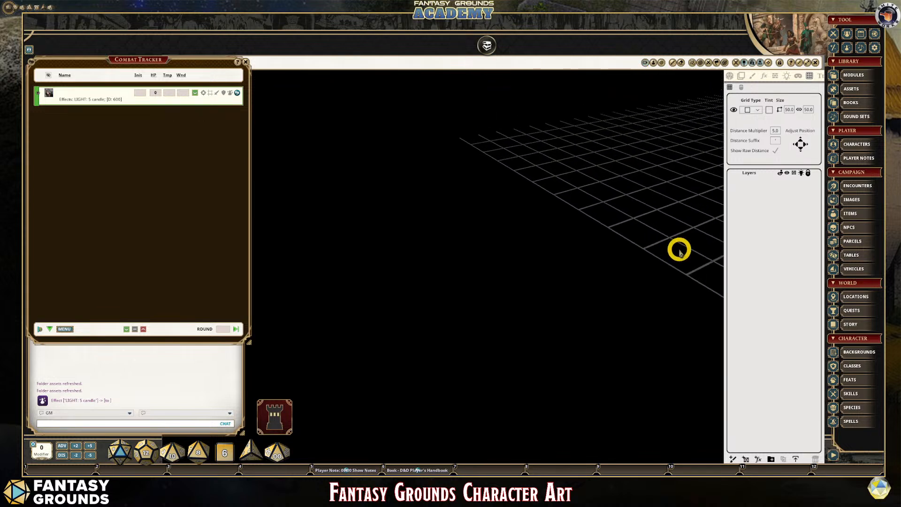
{"action": "left_click", "coordinate": [729, 76]}
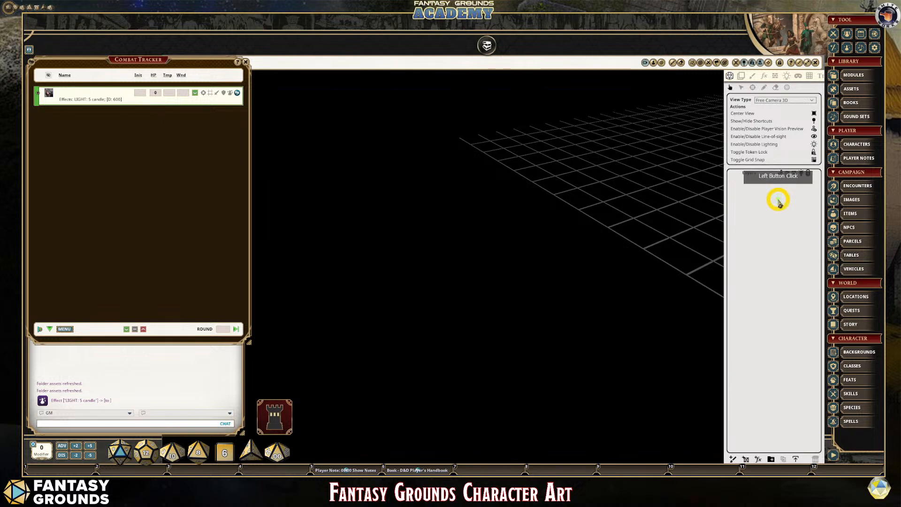
{"action": "key", "text": "ctrl+g"}
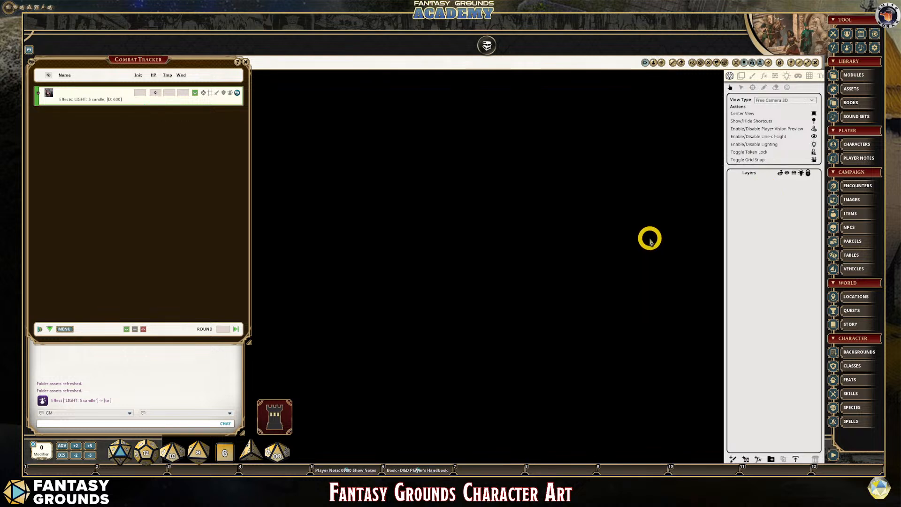
{"action": "left_click", "coordinate": [815, 62]}
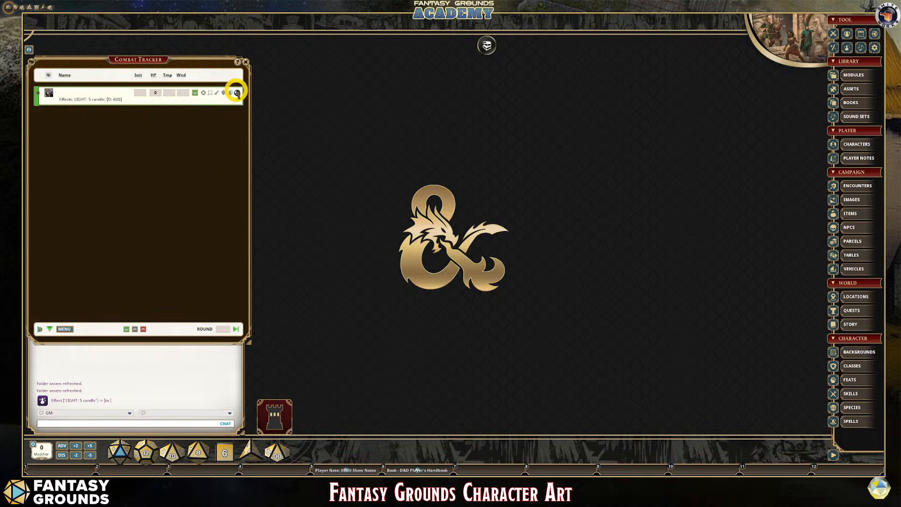
- Open the character's sheet from the combat tracker, bring up its Portrait and Tokens window and make that window taller
{"action": "left_click", "coordinate": [236, 92]}
{"action": "key", "text": "ctrl"}
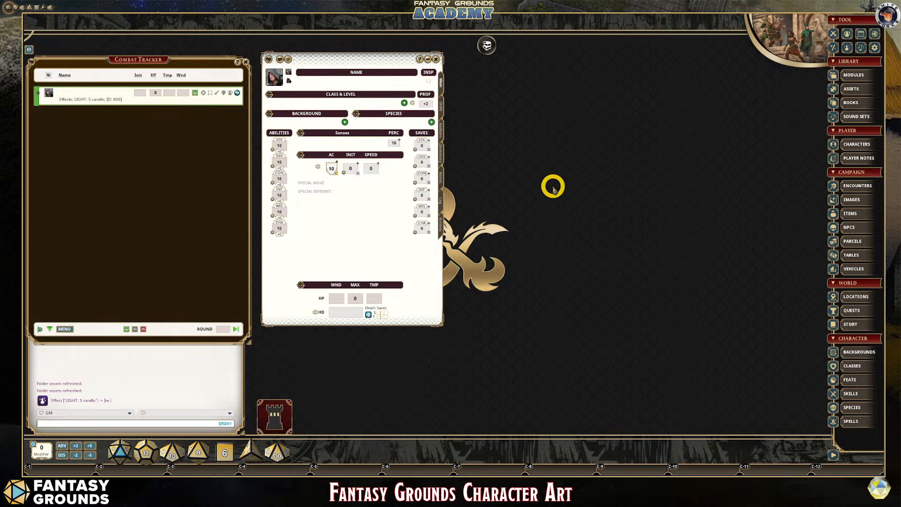
{"action": "left_click", "coordinate": [274, 77]}
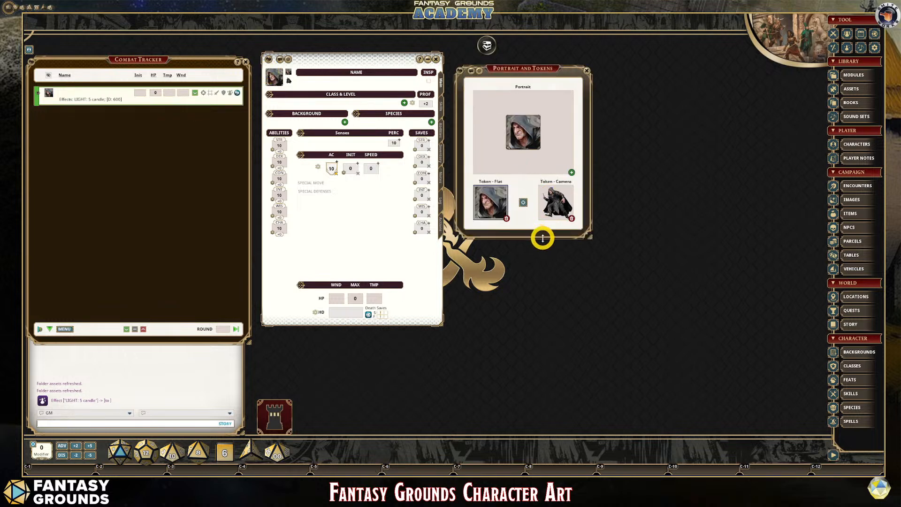
{"action": "left_click_drag", "start_coordinate": [543, 238], "coordinate": [552, 299]}
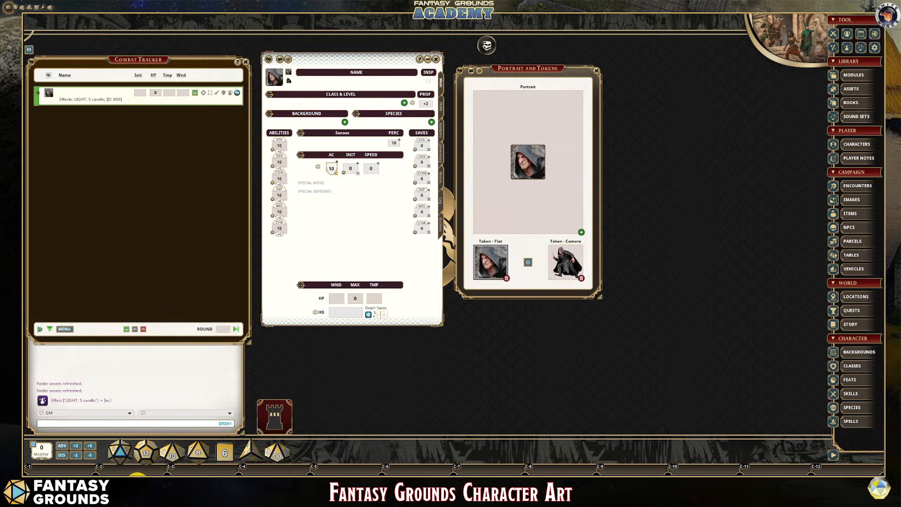
- Switch to the Fantasy Grounds Forge page in the browser, browse the enlarged list of fantasy token packs and return to Fantasy Grounds
{"action": "left_click", "coordinate": [138, 484]}
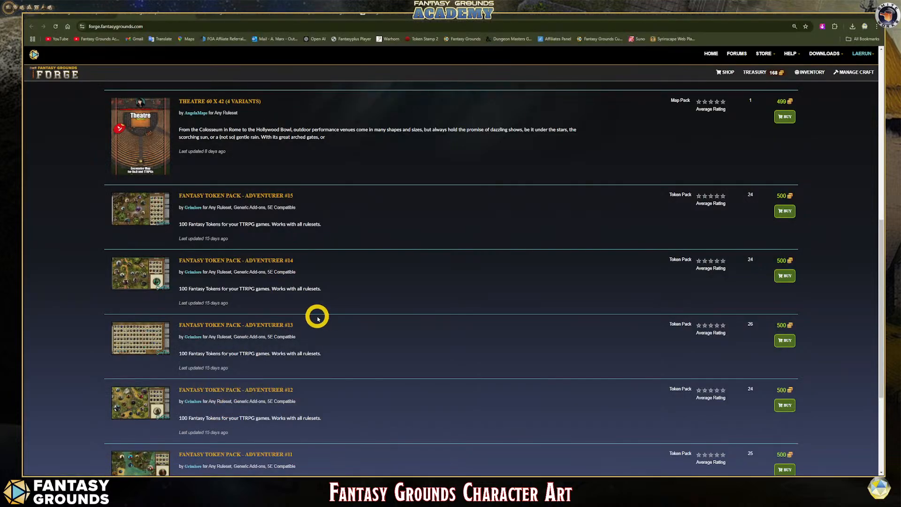
{"action": "key", "text": "ctrl+plus"}
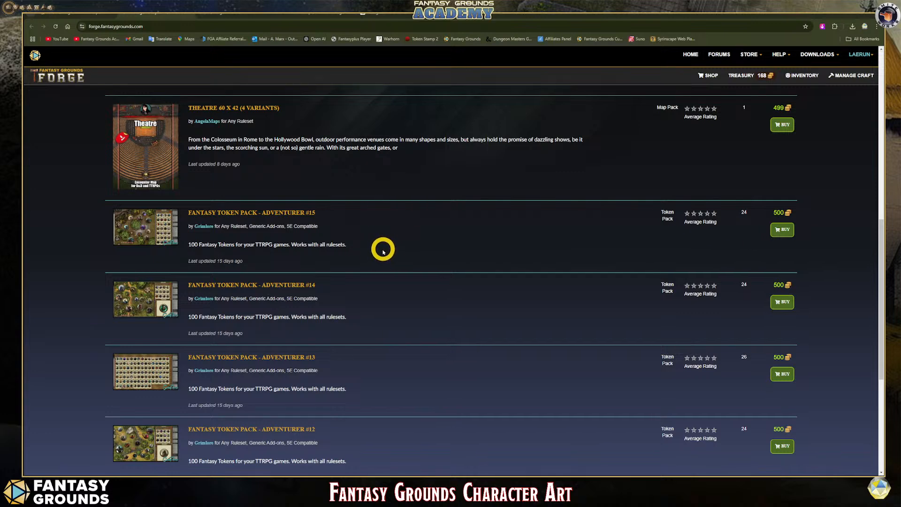
{"action": "scroll", "coordinate": [382, 252], "scroll_direction": "down", "scroll_amount": 2}
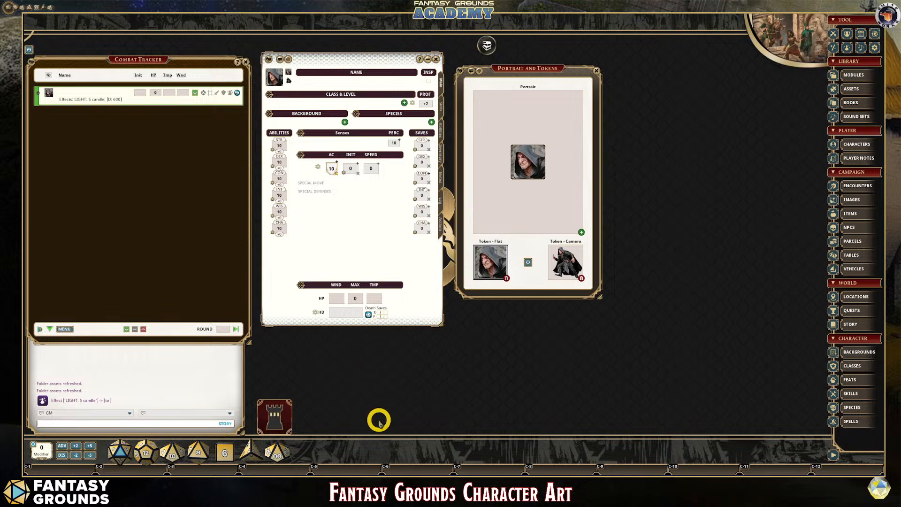
{"action": "key", "text": "ctrl"}
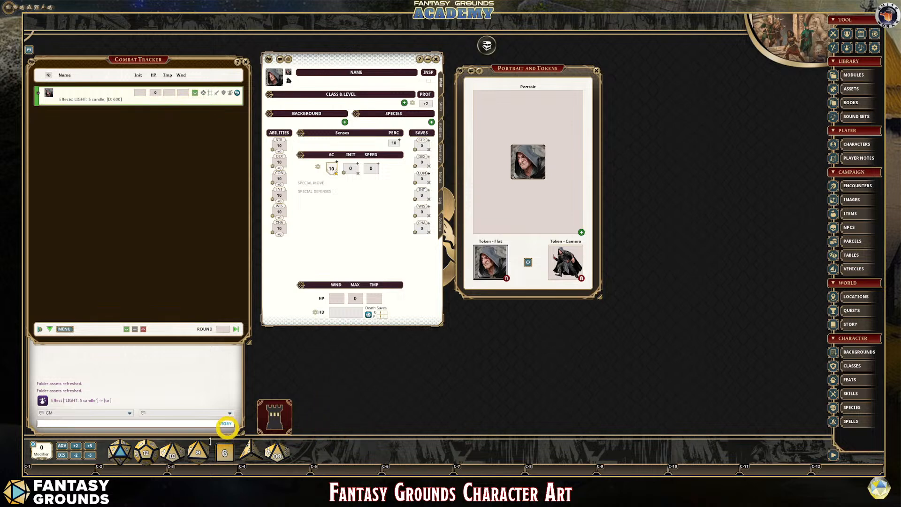
- Open the AI Art Samples image from the Downloads folder and view the sample characters full size
{"action": "mouse_move", "coordinate": [151, 474]}
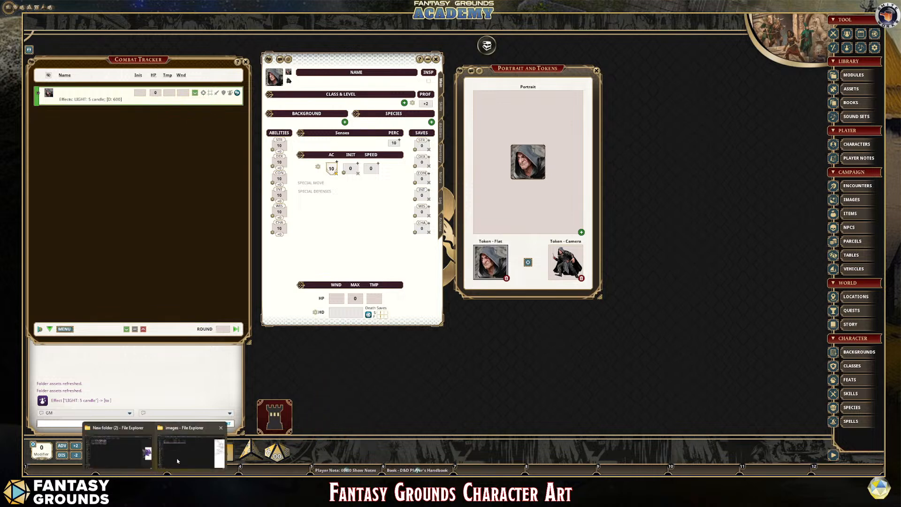
{"action": "left_click", "coordinate": [136, 452]}
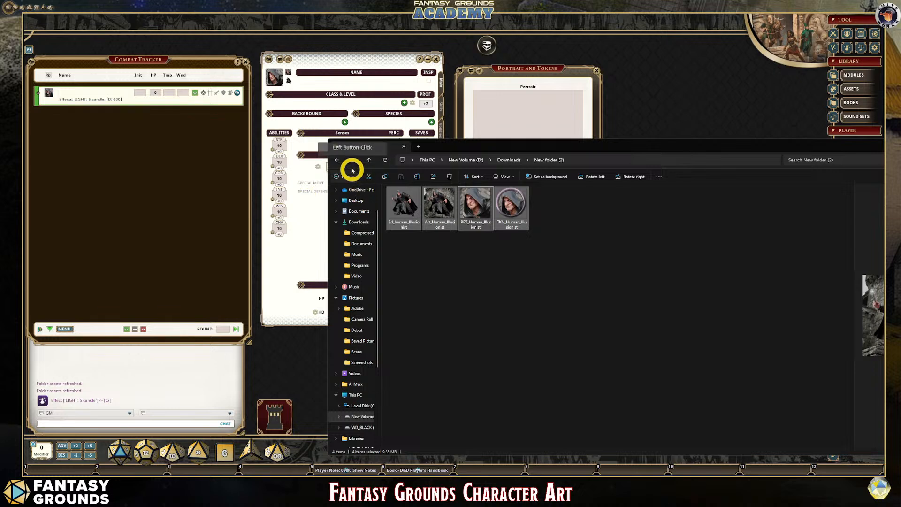
{"action": "left_click", "coordinate": [336, 160]}
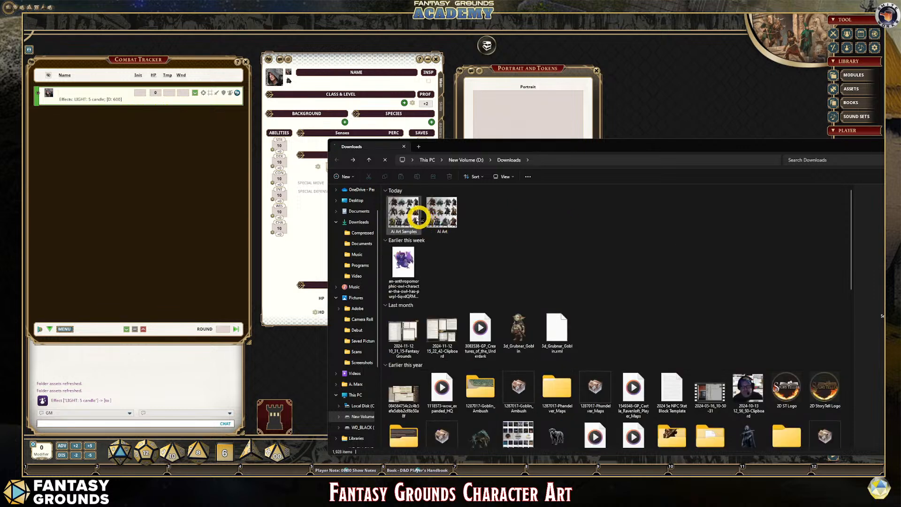
{"action": "left_click", "coordinate": [412, 213]}
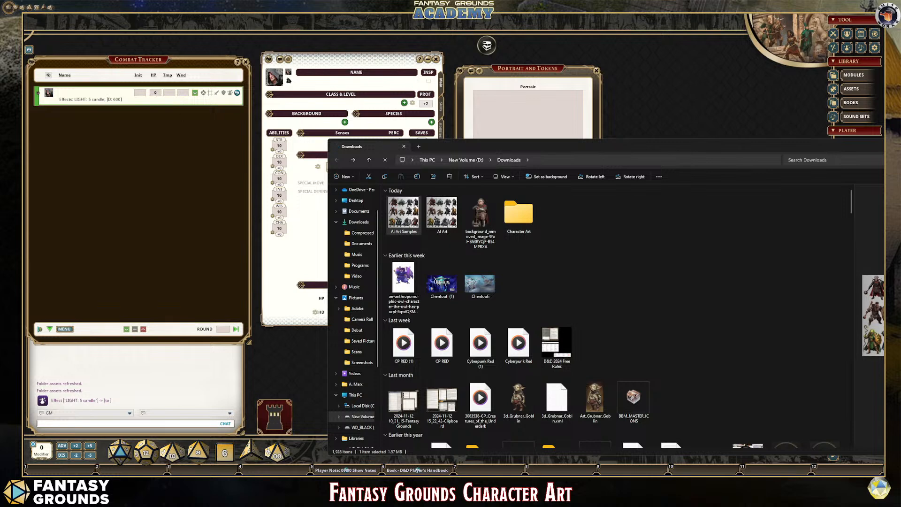
{"action": "left_click_drag", "start_coordinate": [24, 112], "coordinate": [451, 105]}
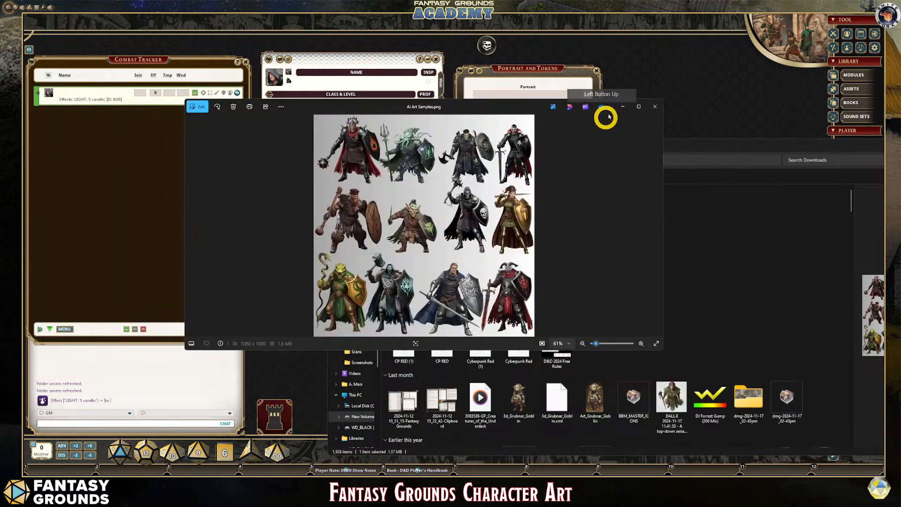
{"action": "left_click", "coordinate": [631, 106]}
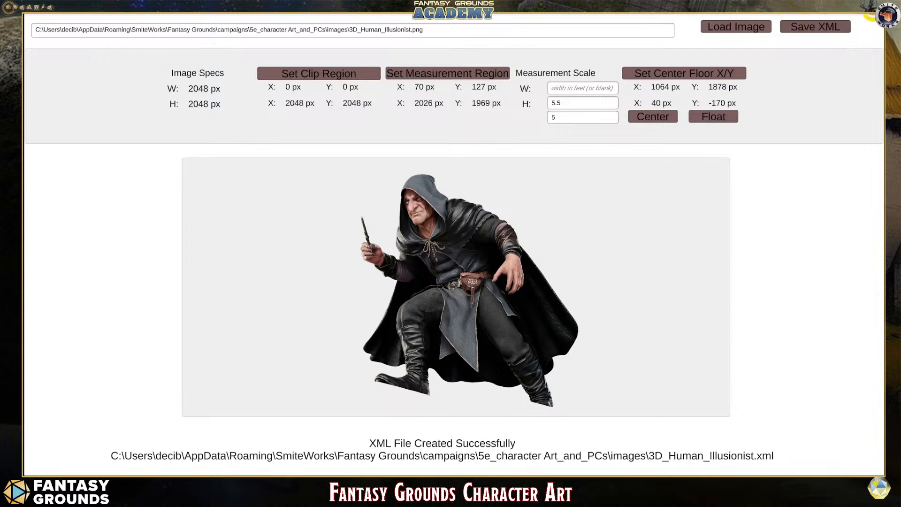
{"action": "left_click", "coordinate": [601, 178]}
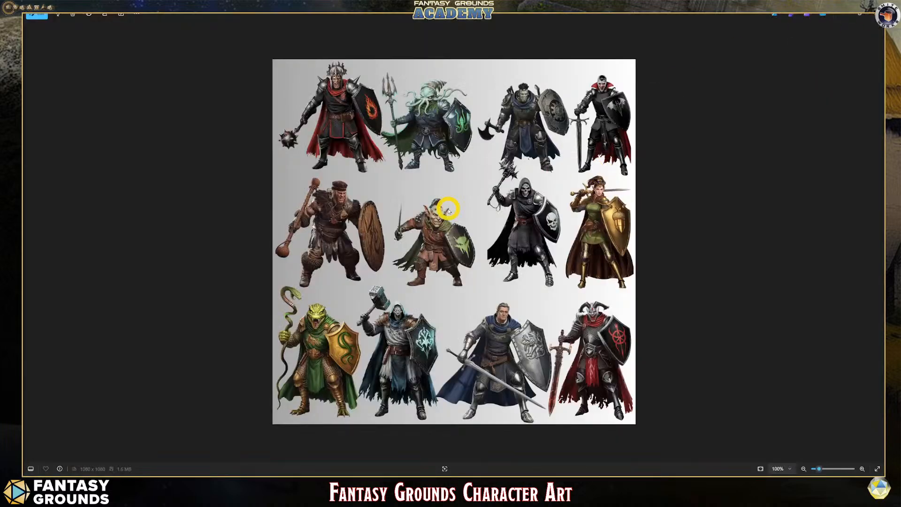